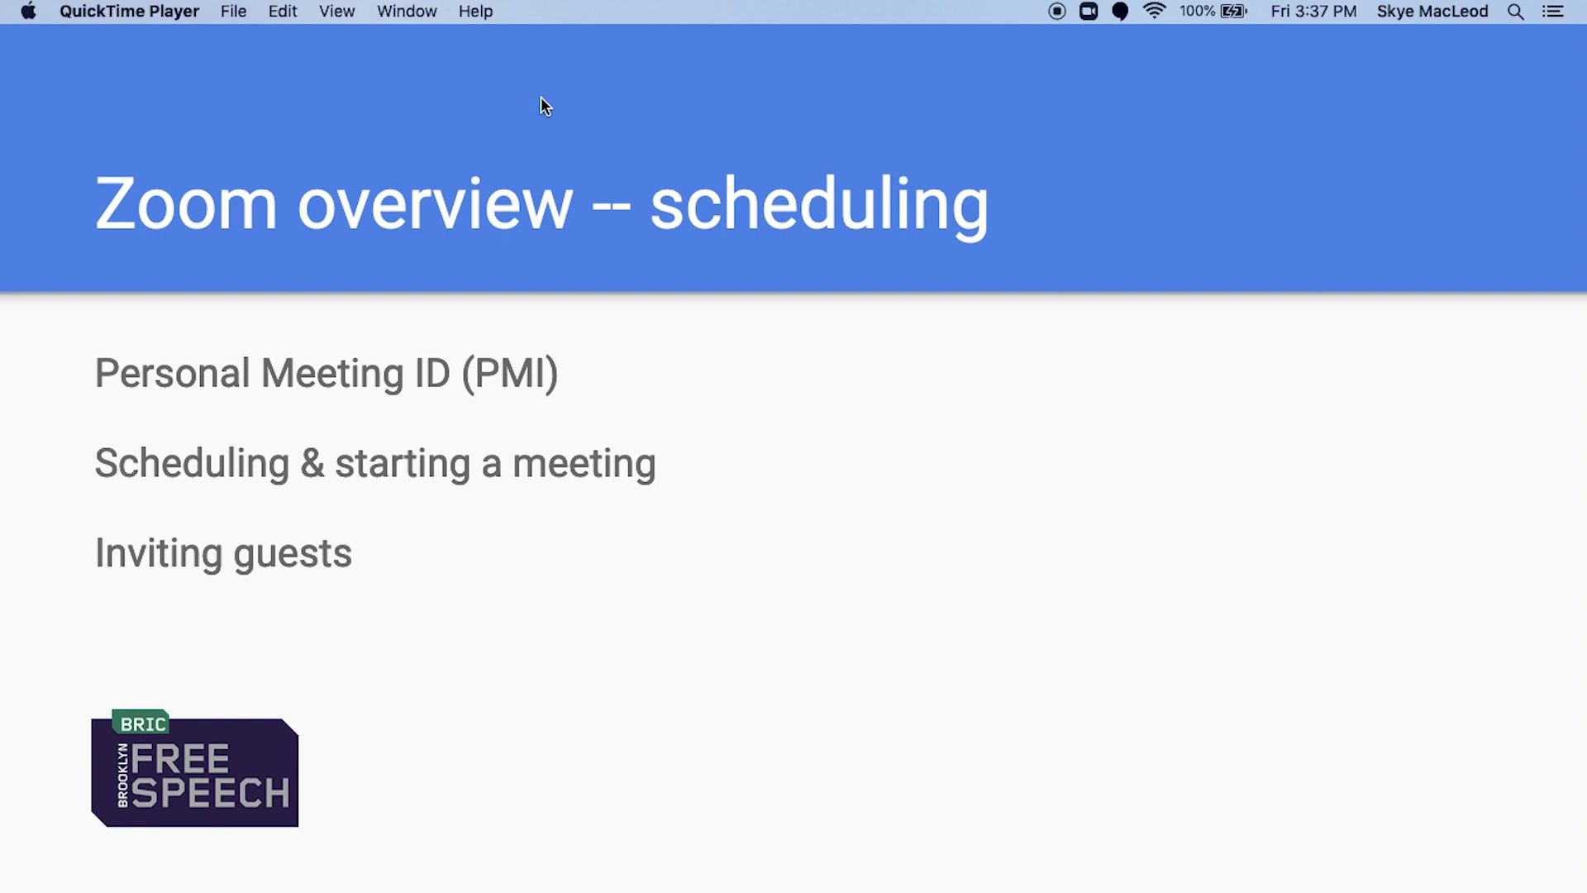
# Switch to the Zoom desktop application
pyautogui.press('super+Tab')
pyautogui.press('super+Tab')
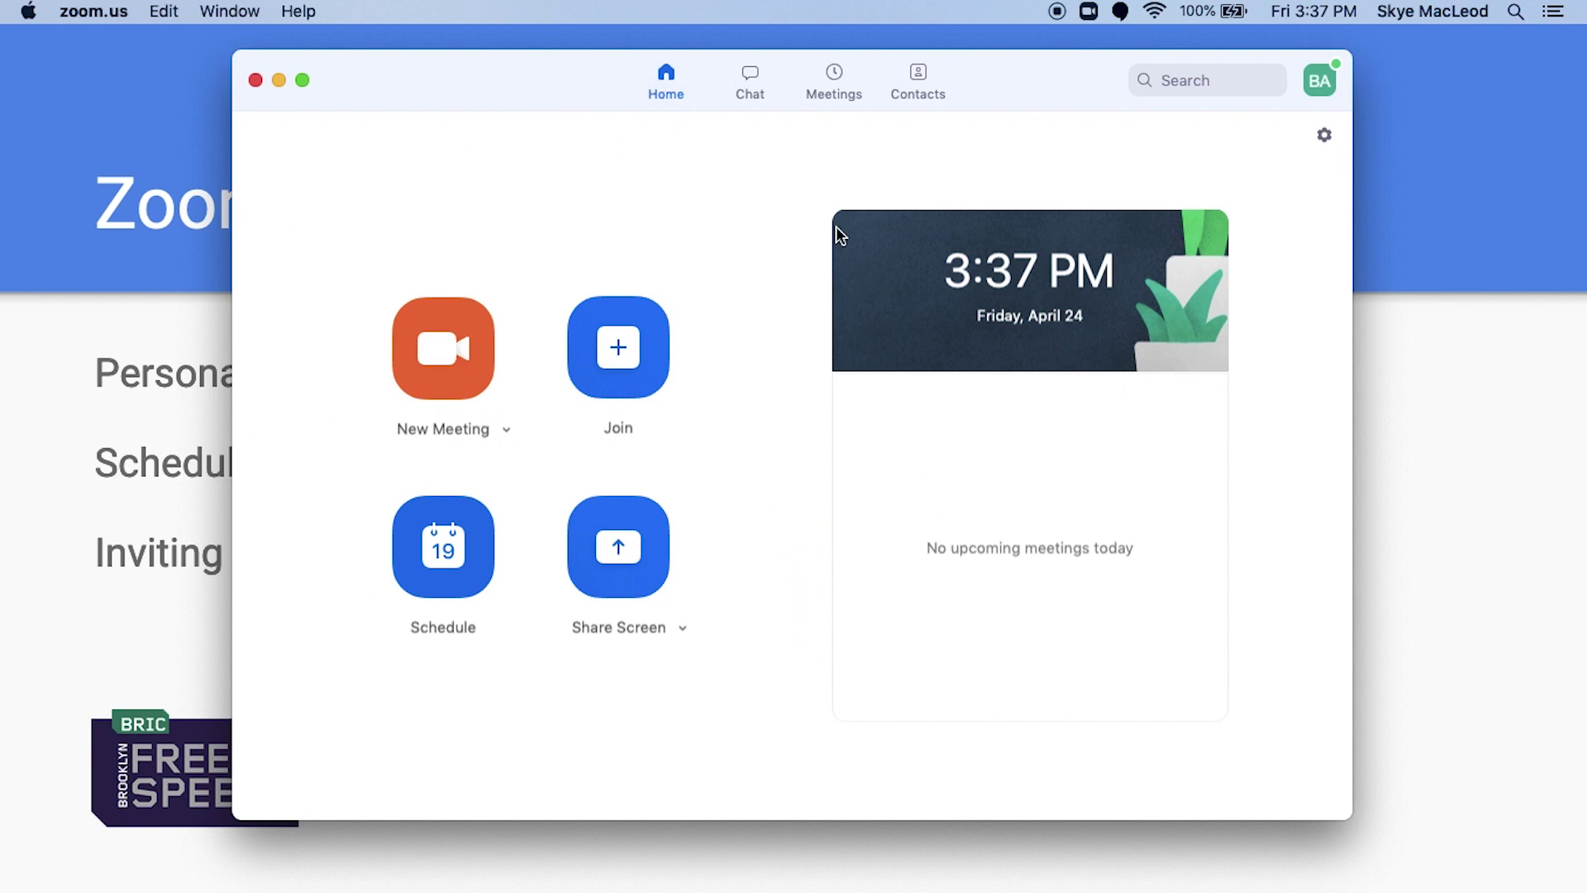
pyautogui.click(836, 88)
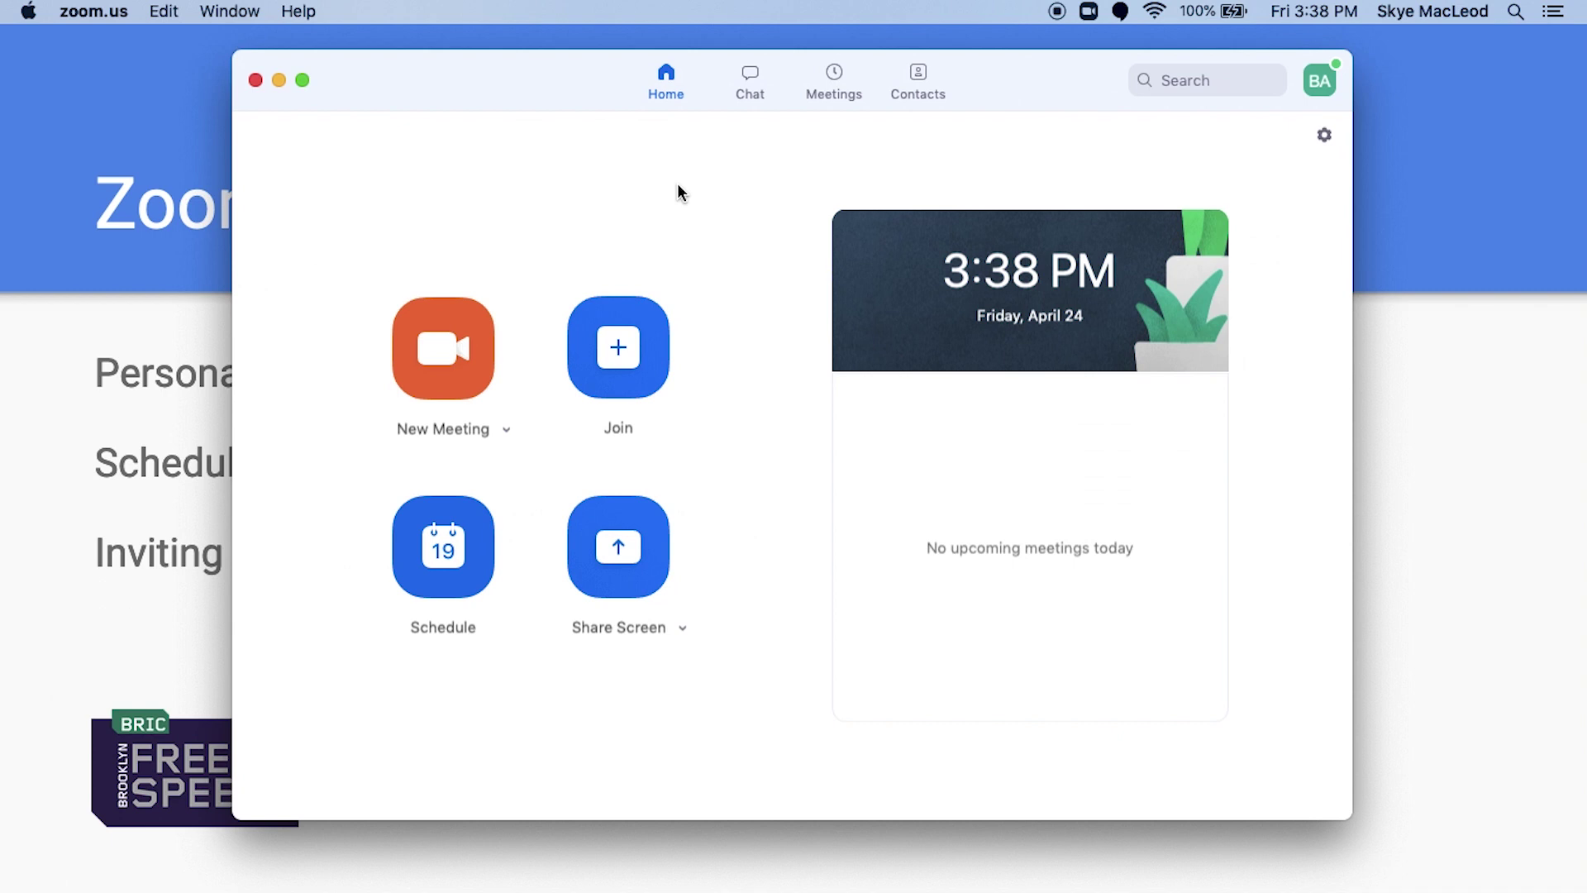
pyautogui.click(835, 78)
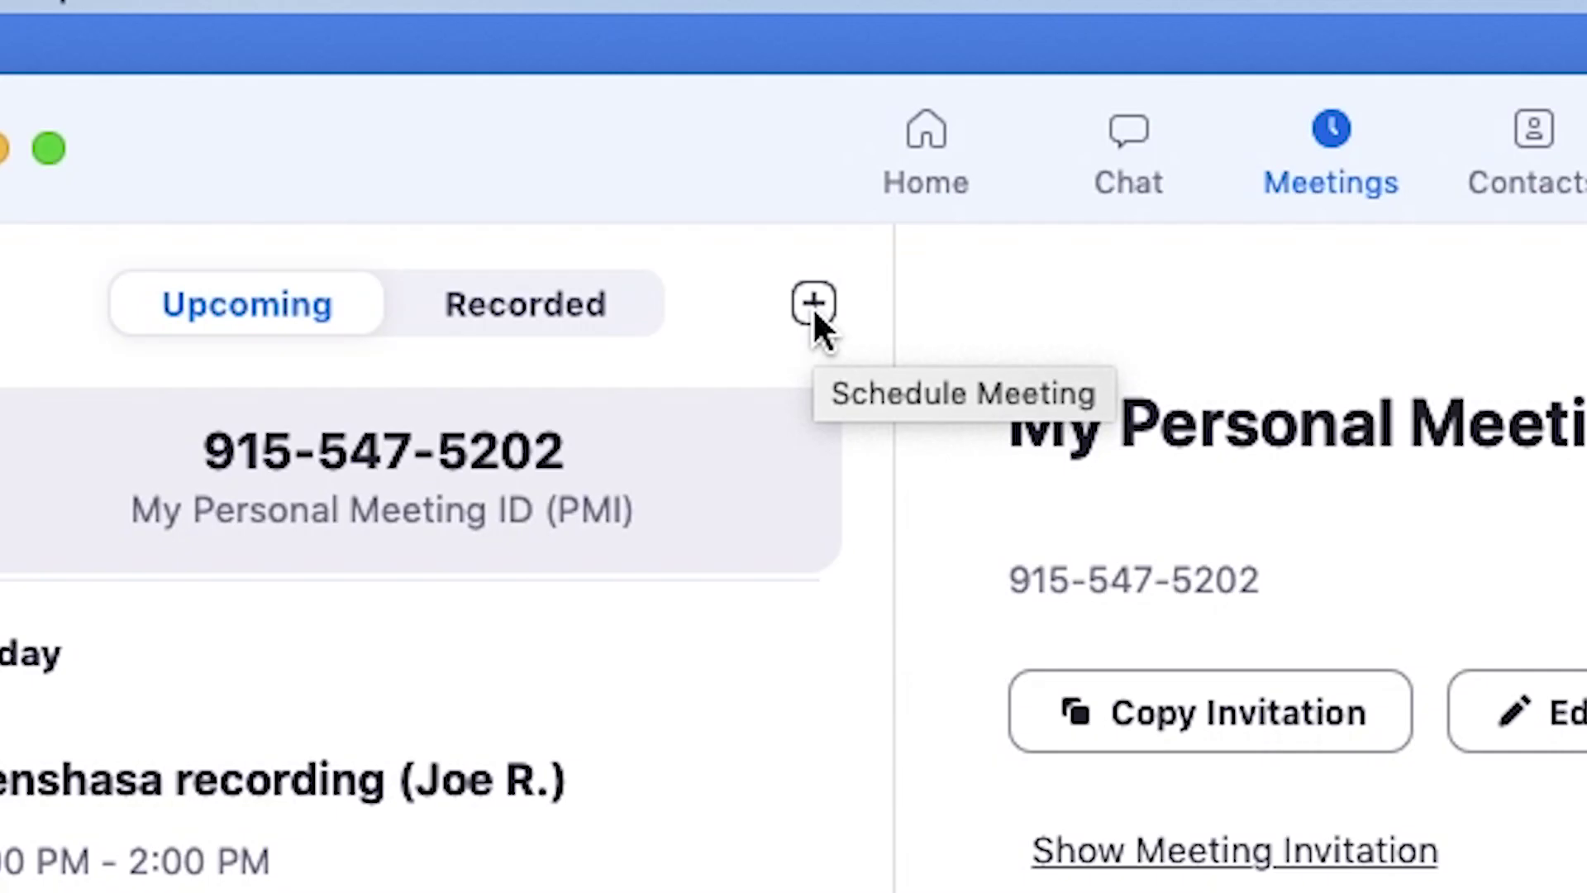
pyautogui.click(621, 146)
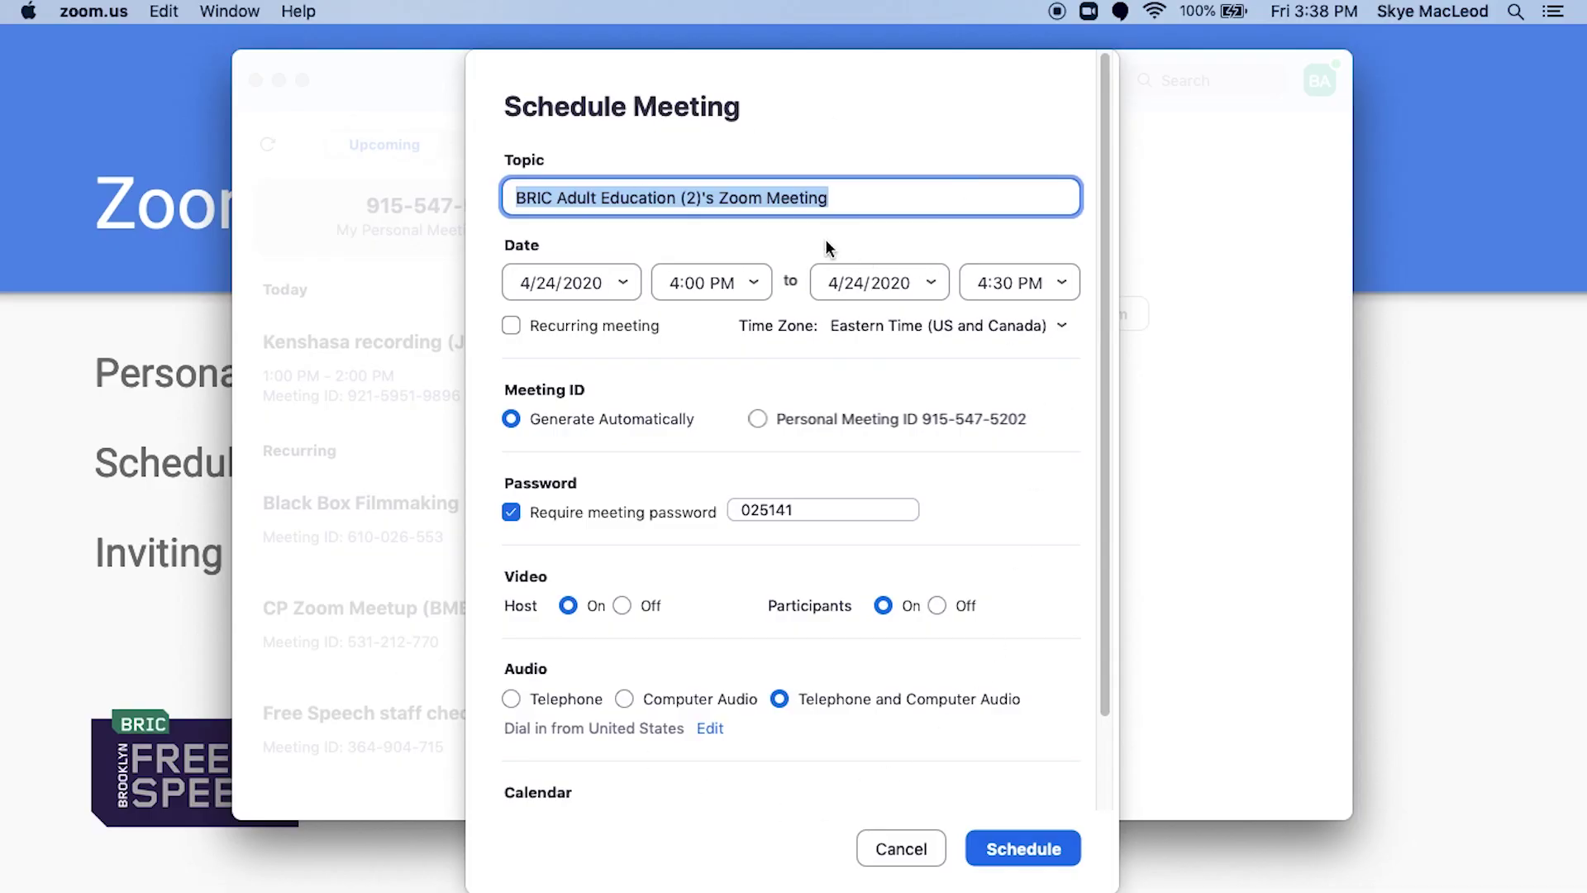
pyautogui.click(901, 849)
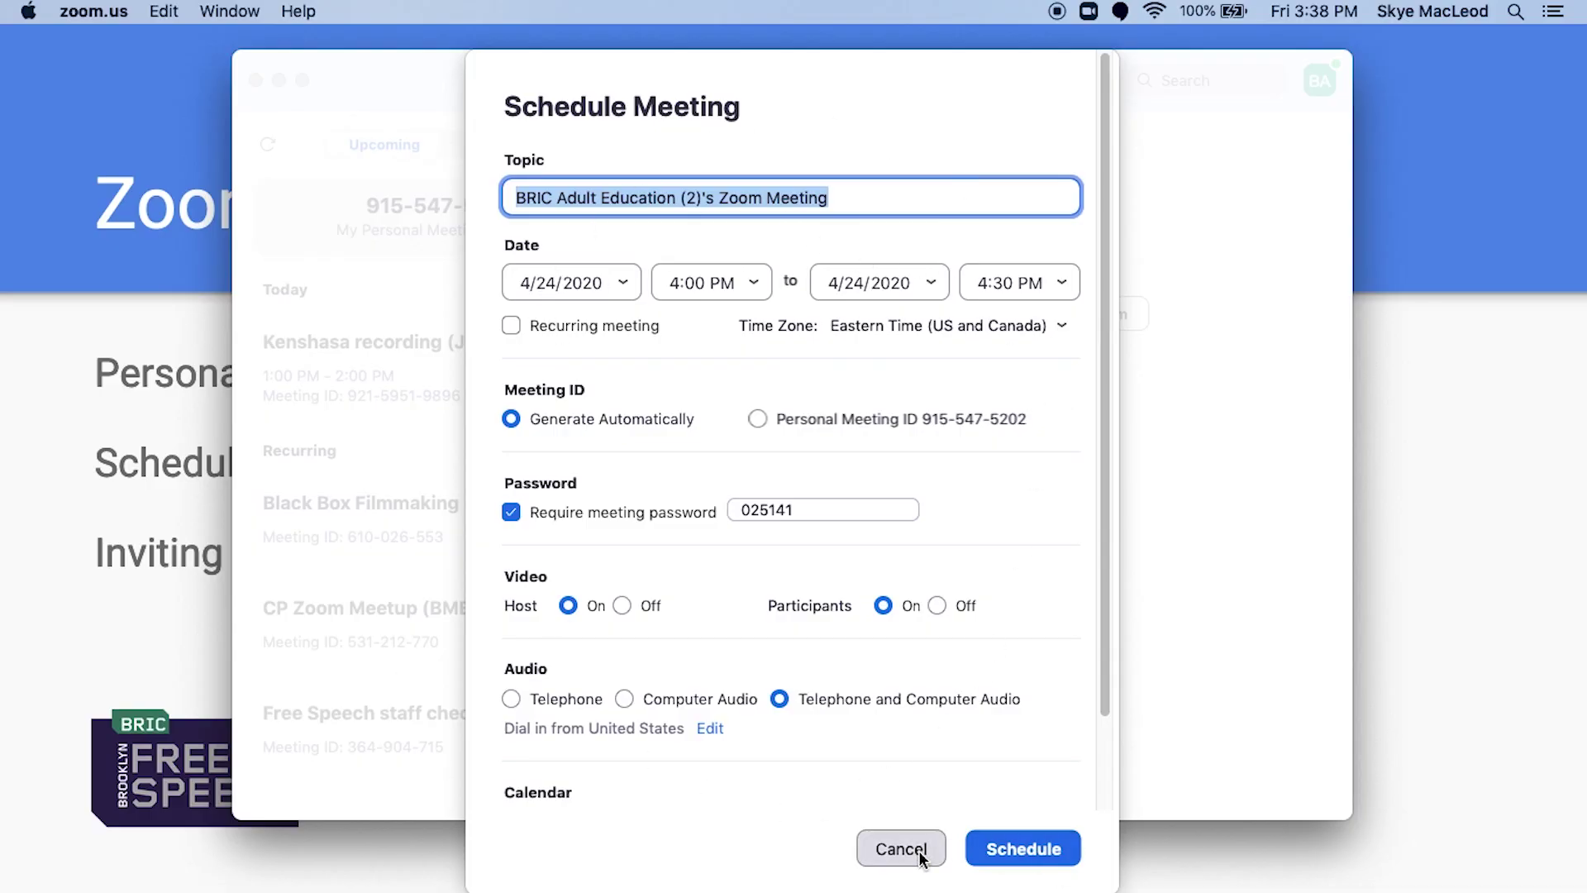
pyautogui.click(668, 83)
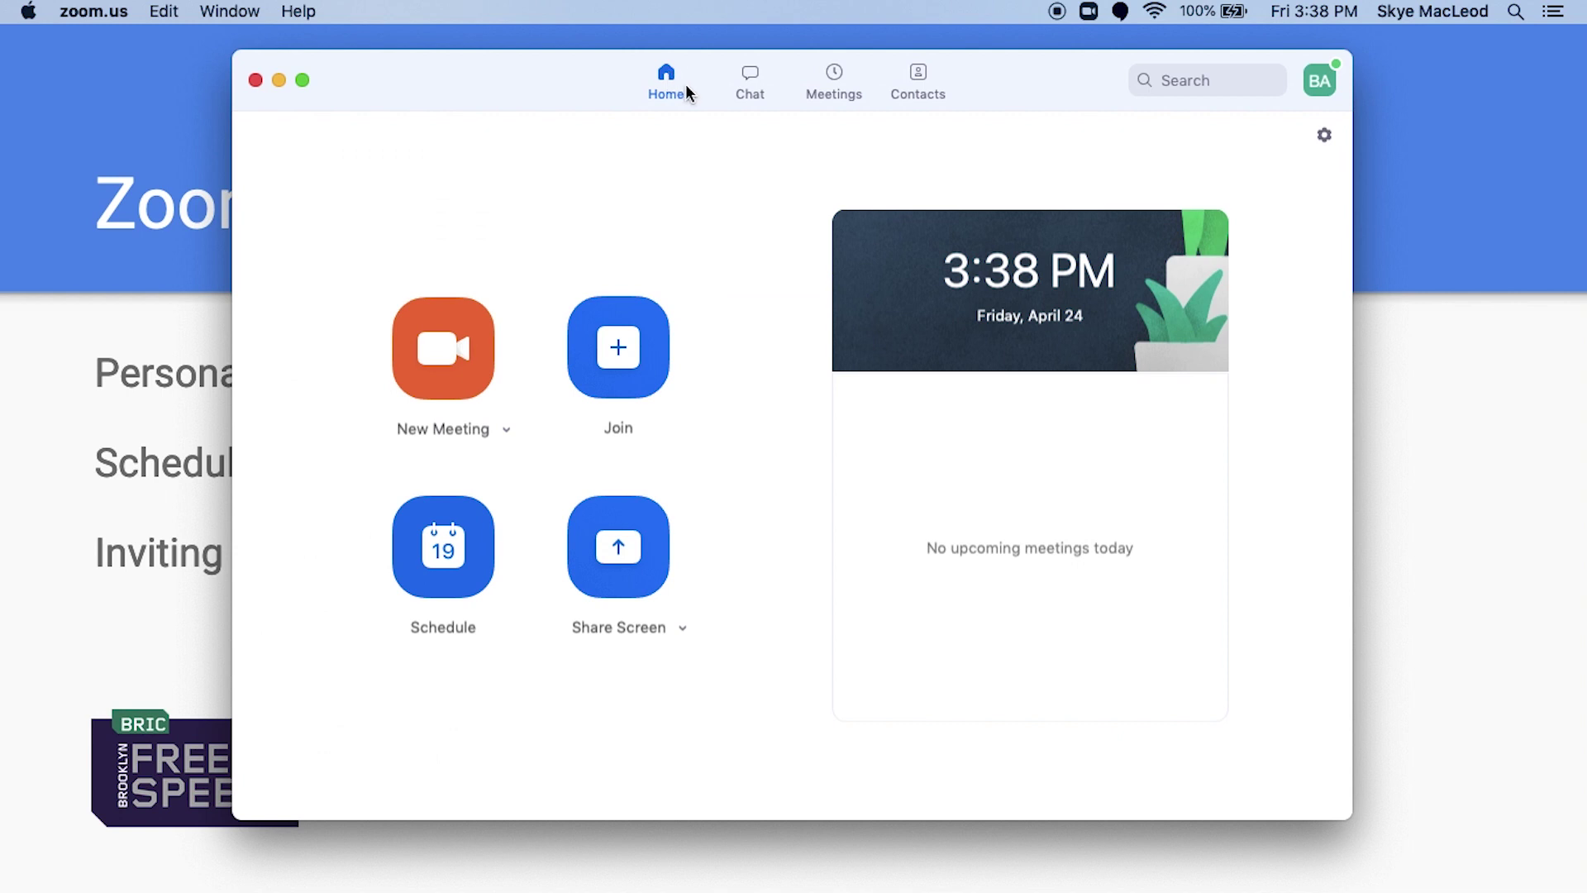
# Set up a new scheduled meeting with the topic Zoom Test Recording and an end time of 5:00 PM
pyautogui.click(437, 537)
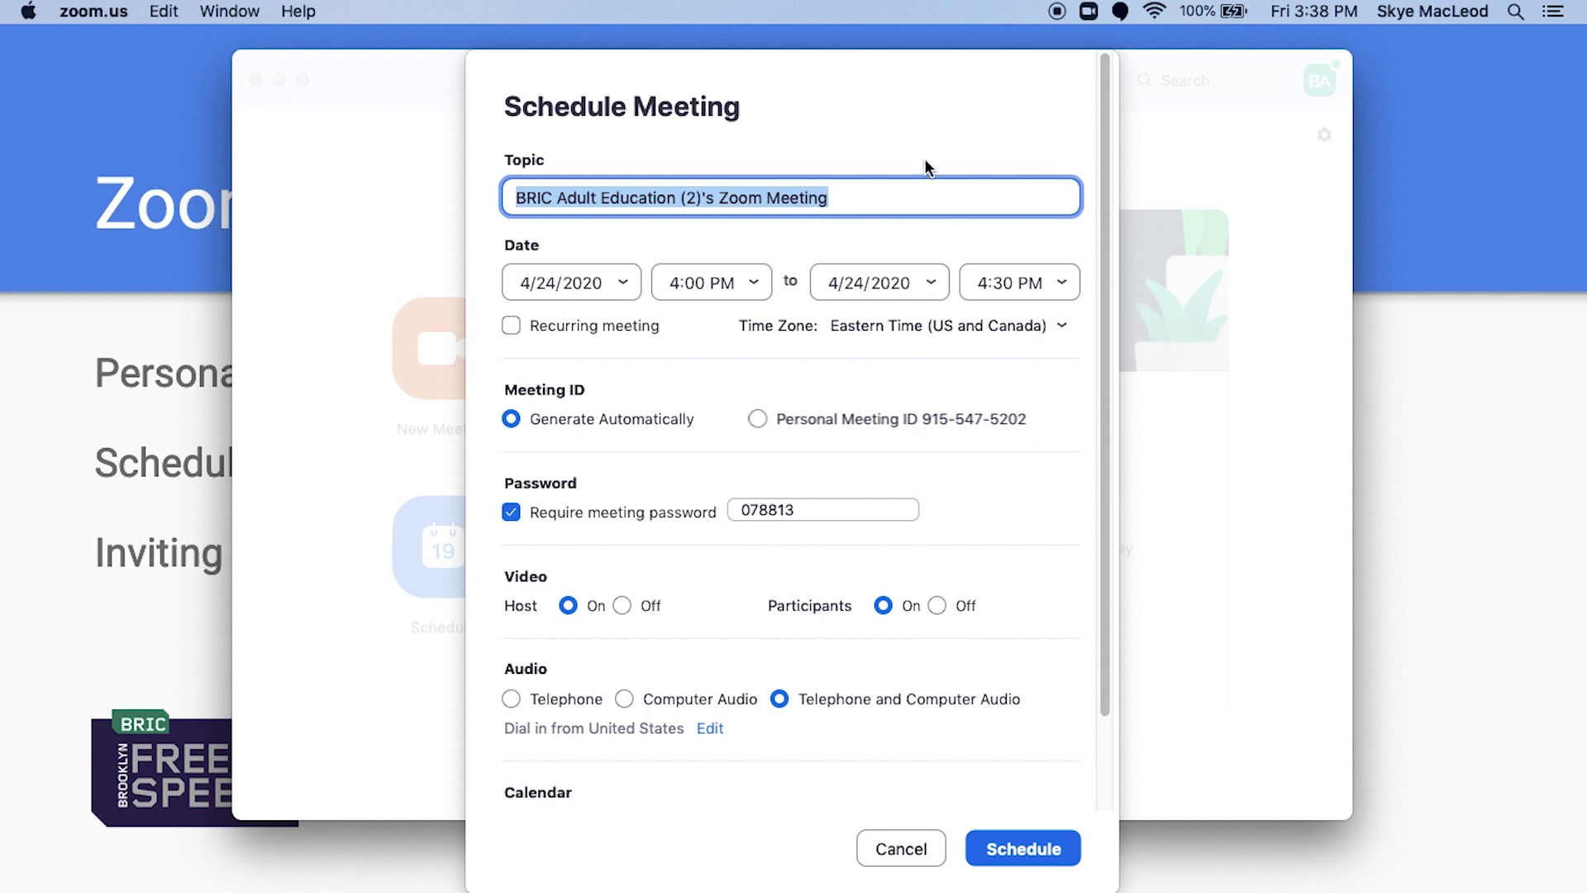
pyautogui.write('Zoom Test Recd')
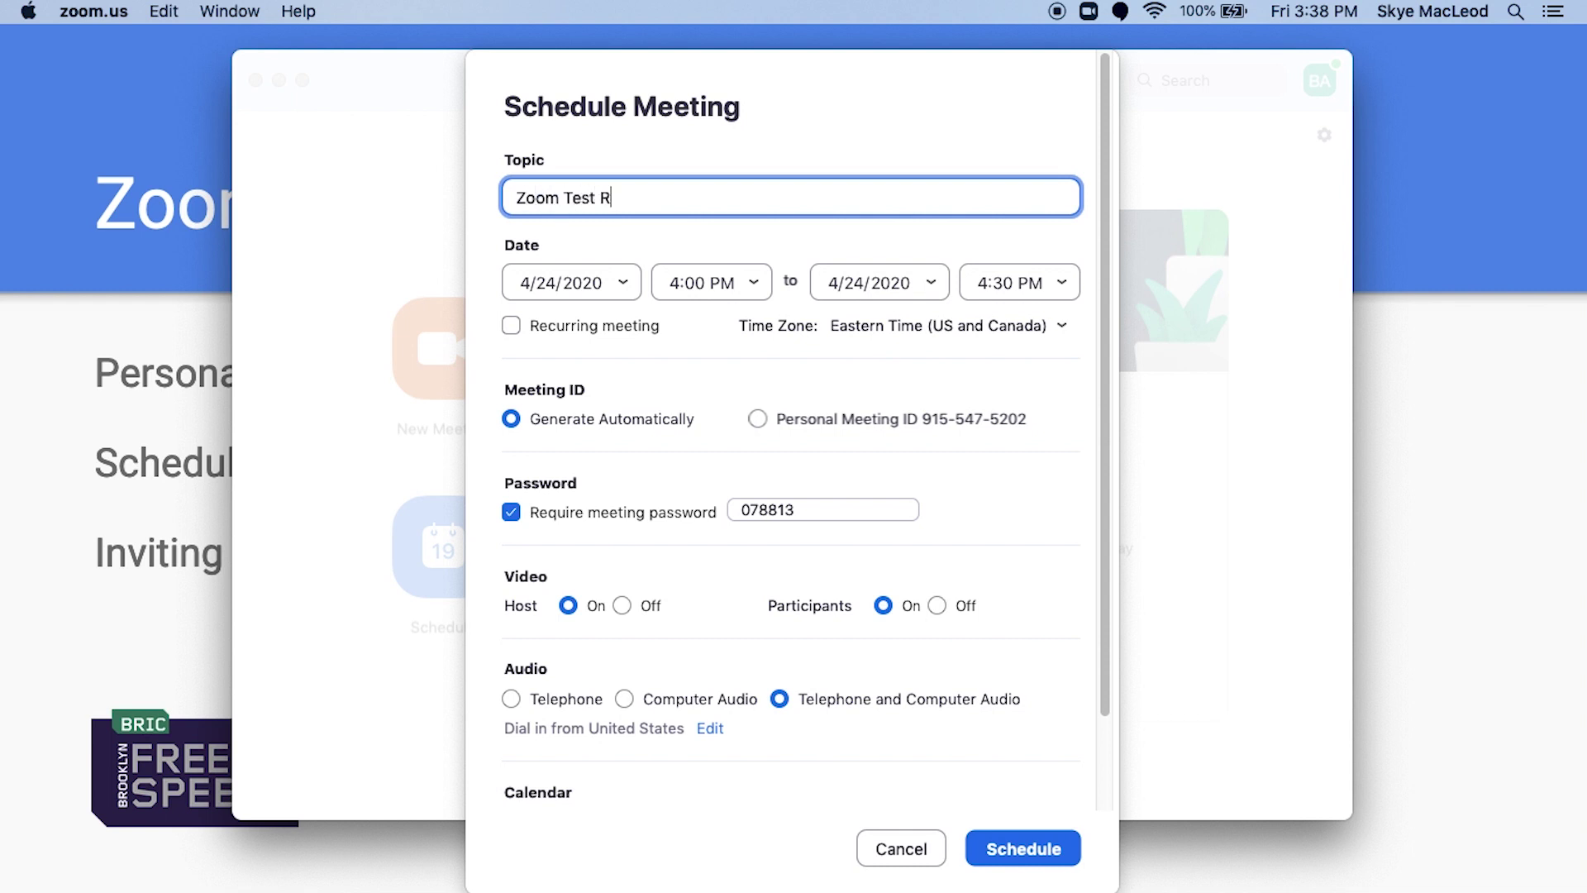
pyautogui.press('BackSpace')
pyautogui.write('ording')
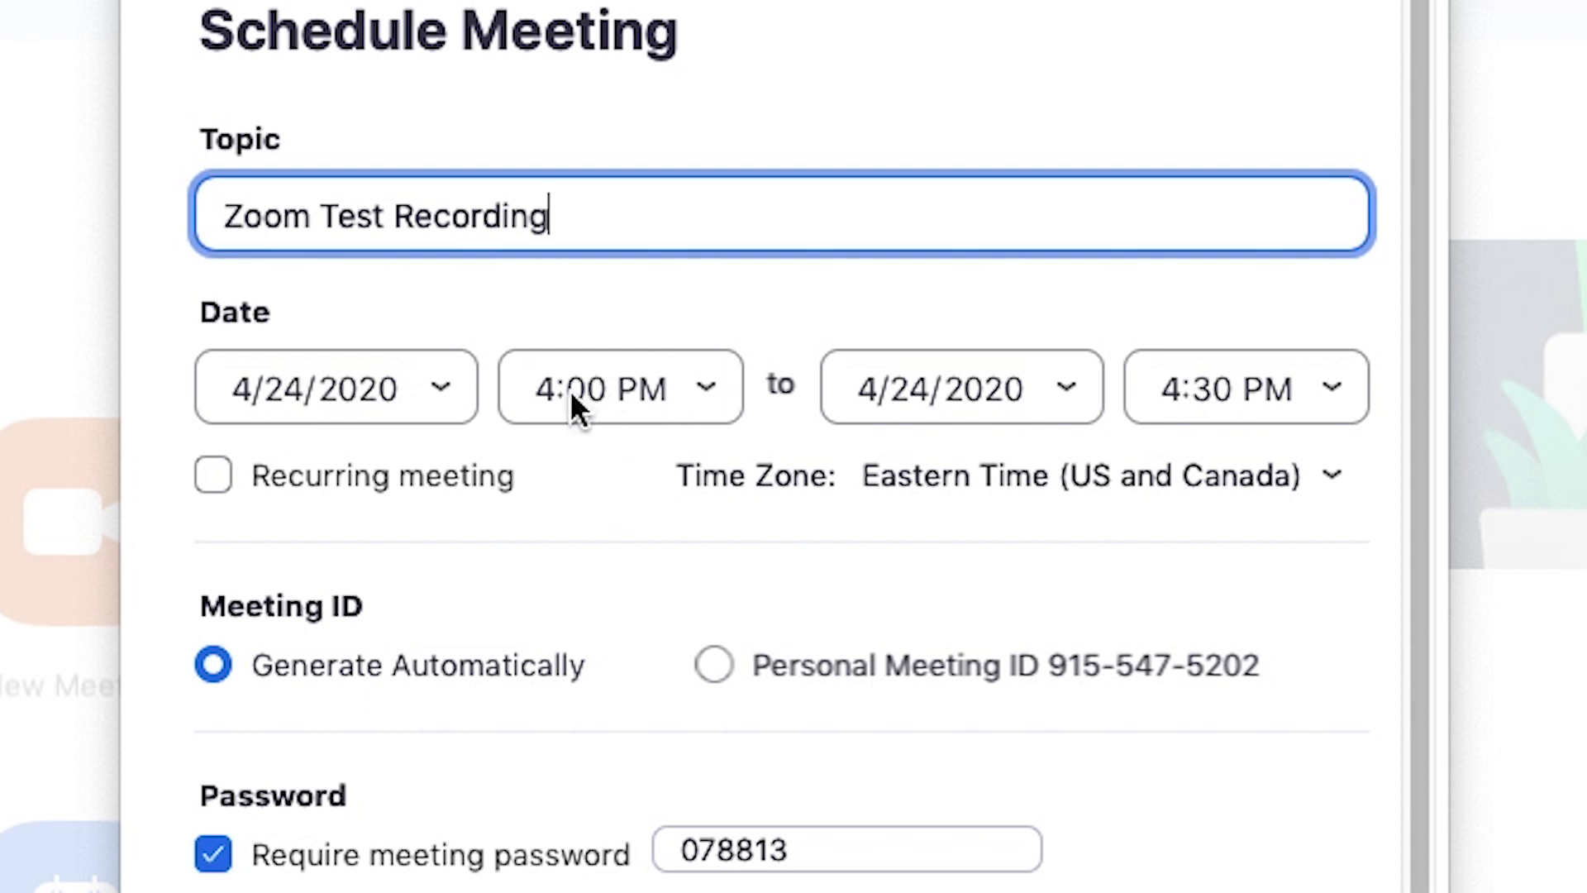
pyautogui.click(1320, 385)
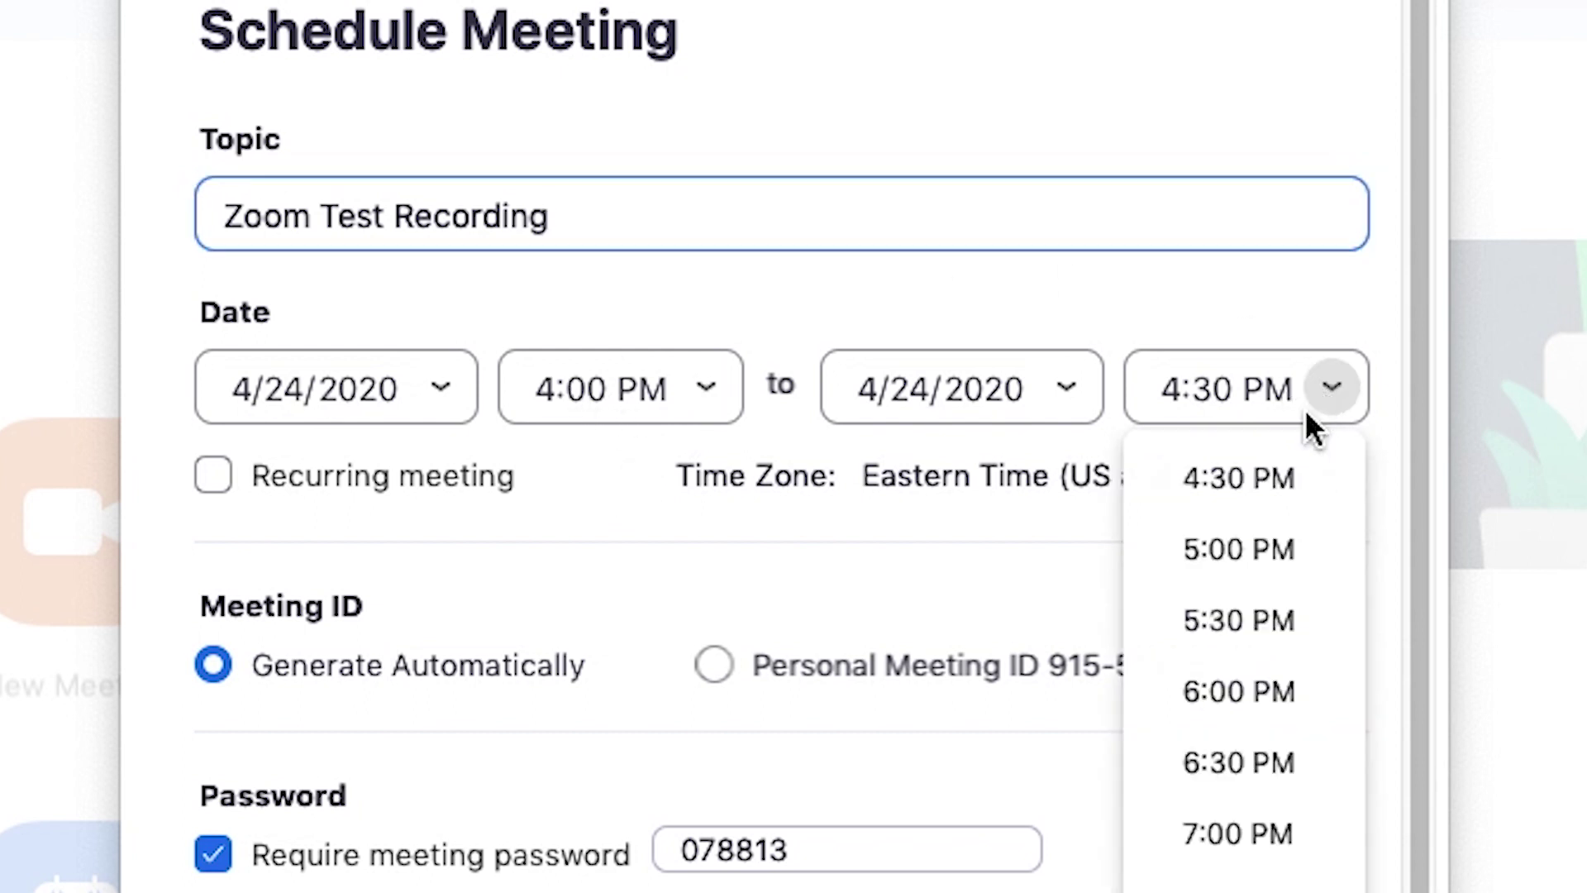
pyautogui.click(1209, 546)
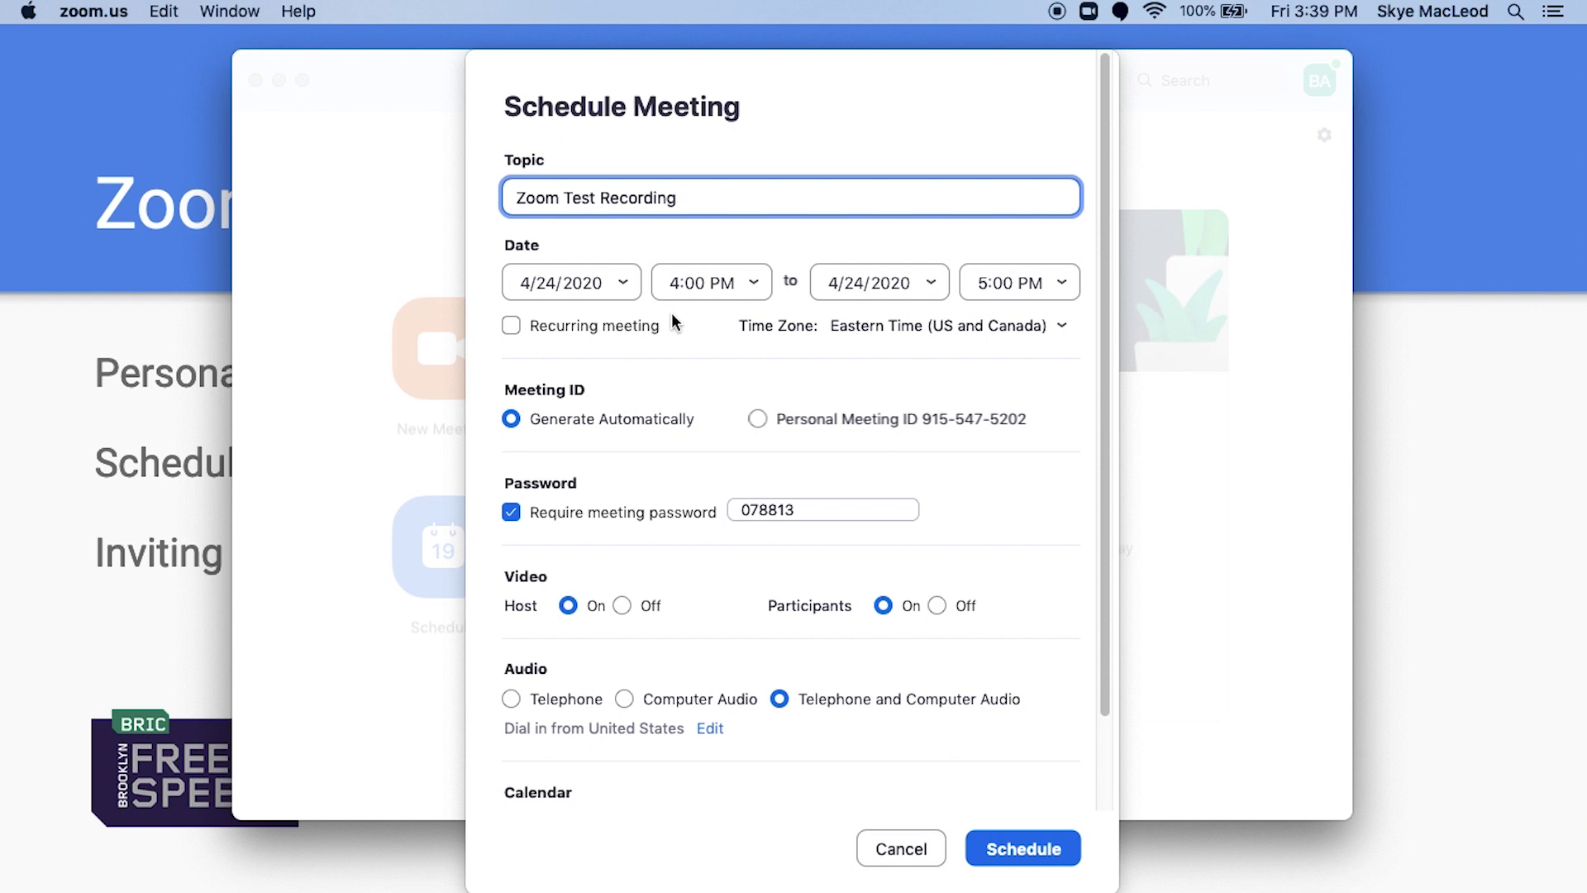
# Try the recurring meeting and Personal Meeting ID options, and restore the one-time meeting with an automatically generated ID
pyautogui.click(512, 326)
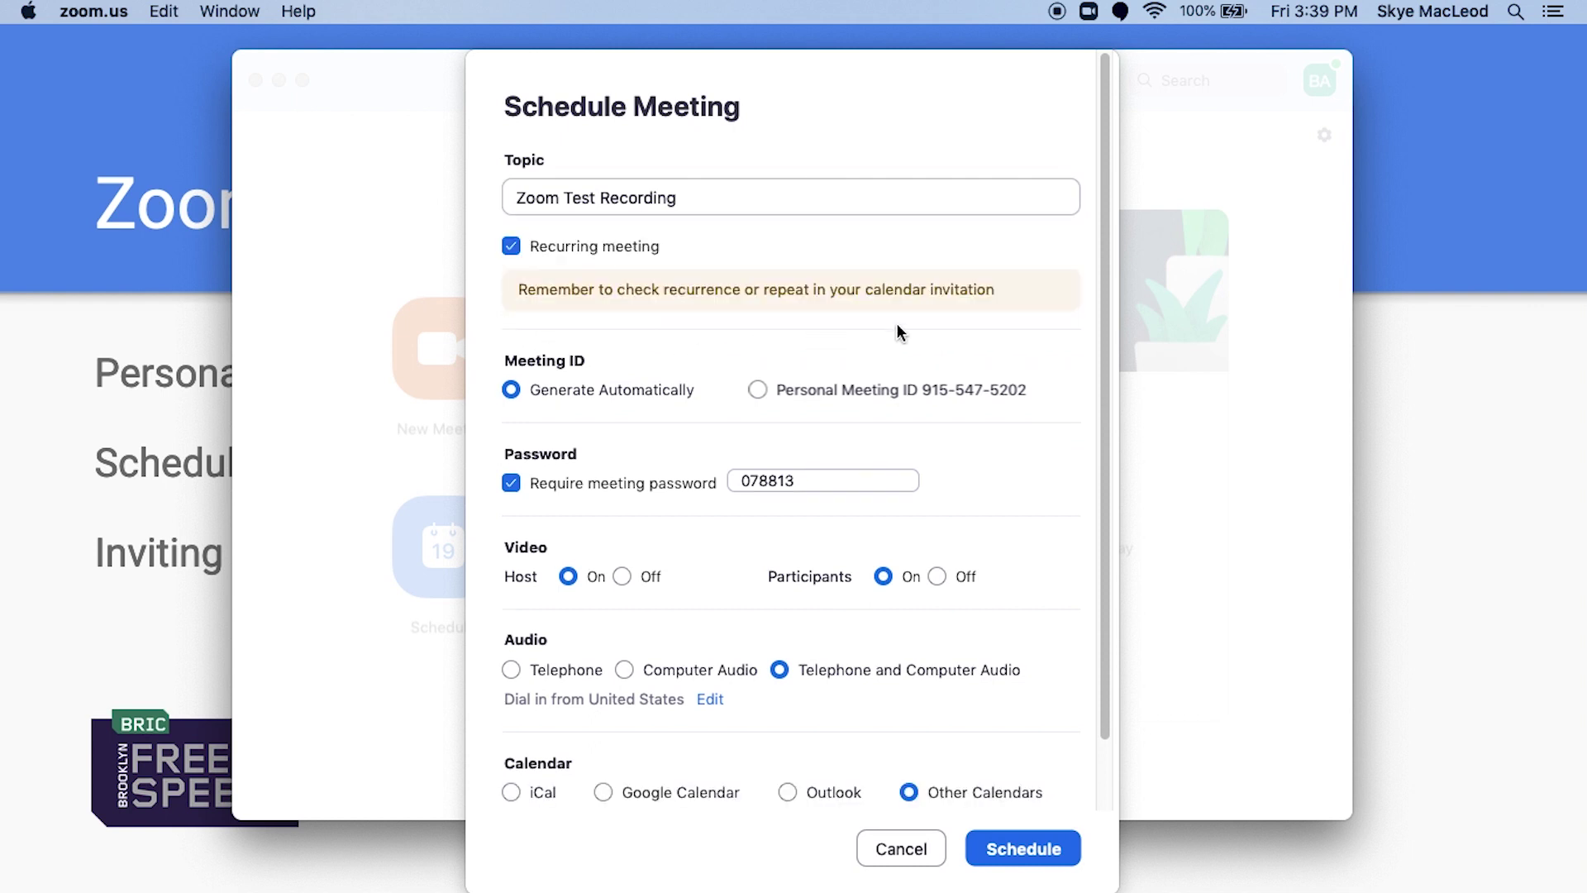
pyautogui.click(511, 246)
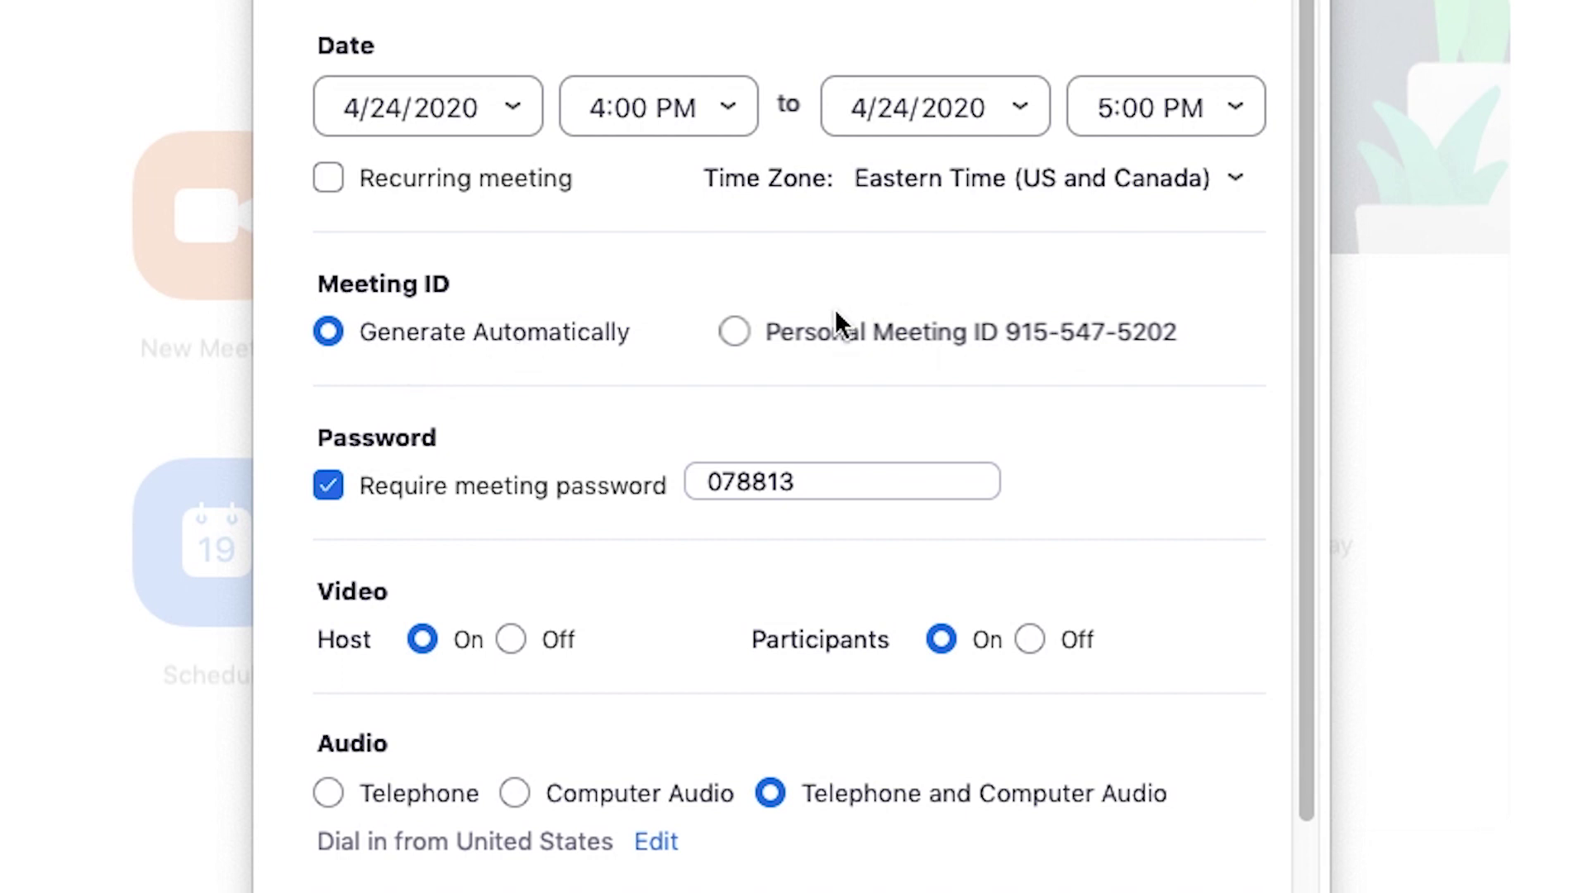
pyautogui.click(736, 326)
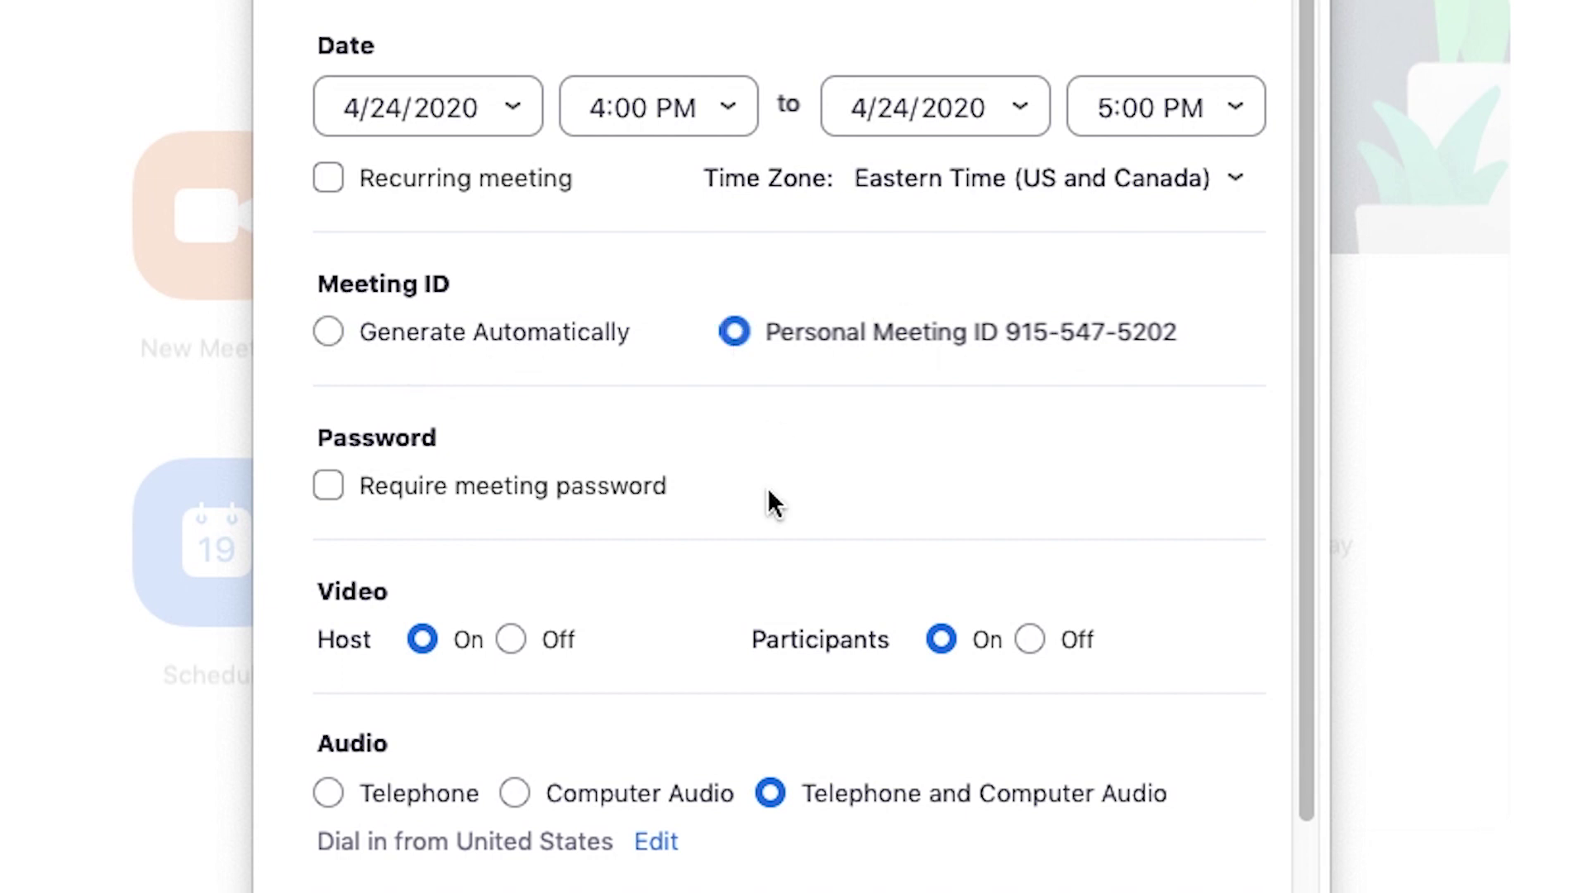
pyautogui.click(329, 333)
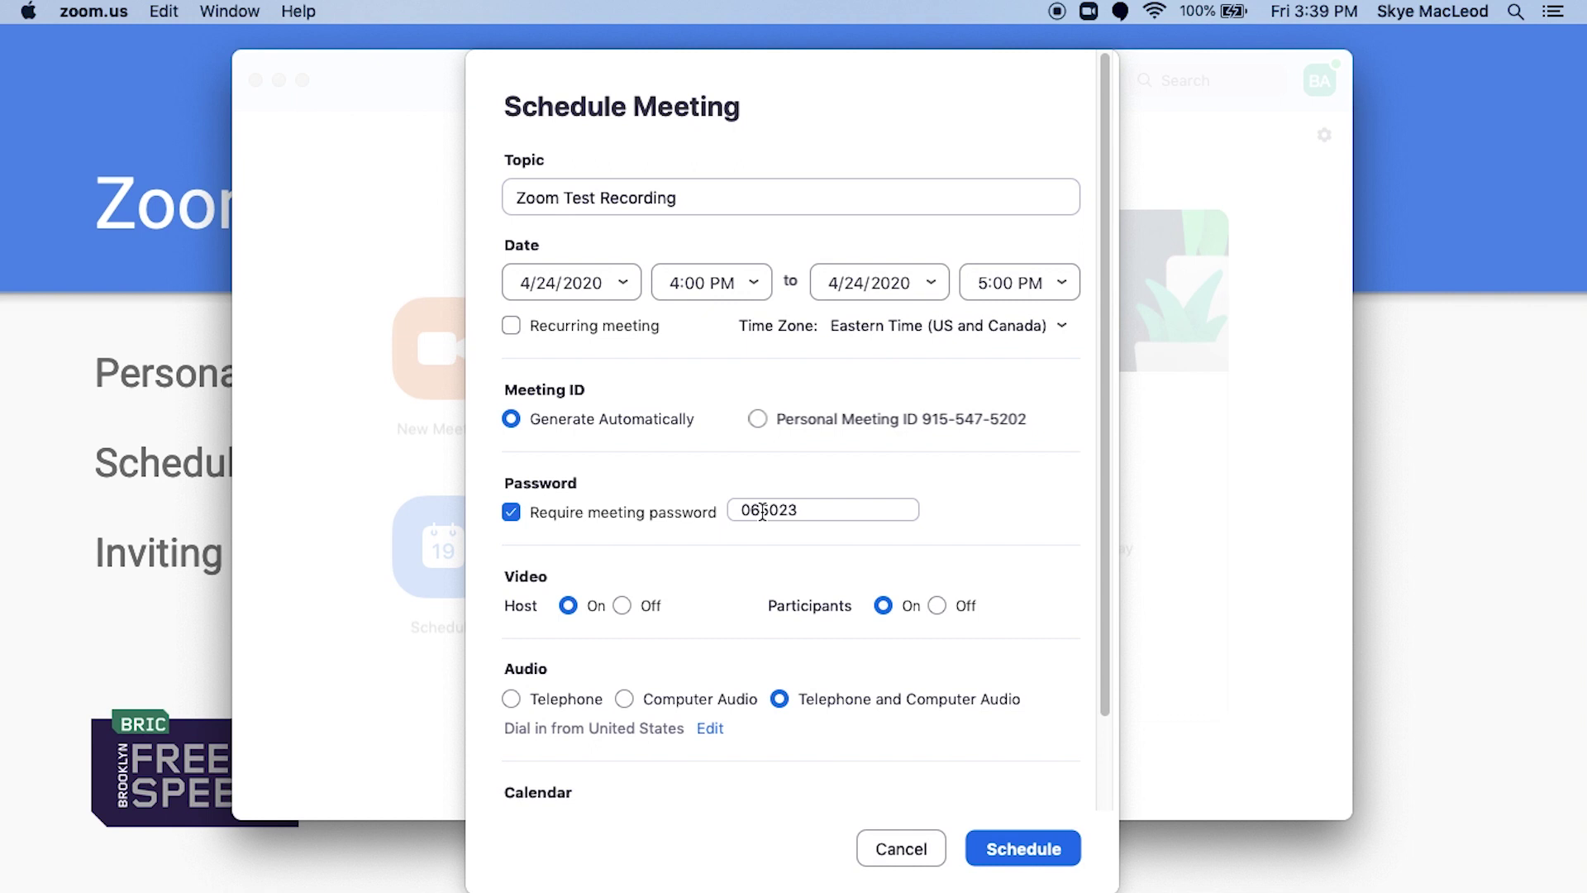
# Set the meeting's audio to Computer Audio and expand its advanced options
pyautogui.moveTo(1105, 406); pyautogui.dragTo(1103, 526)
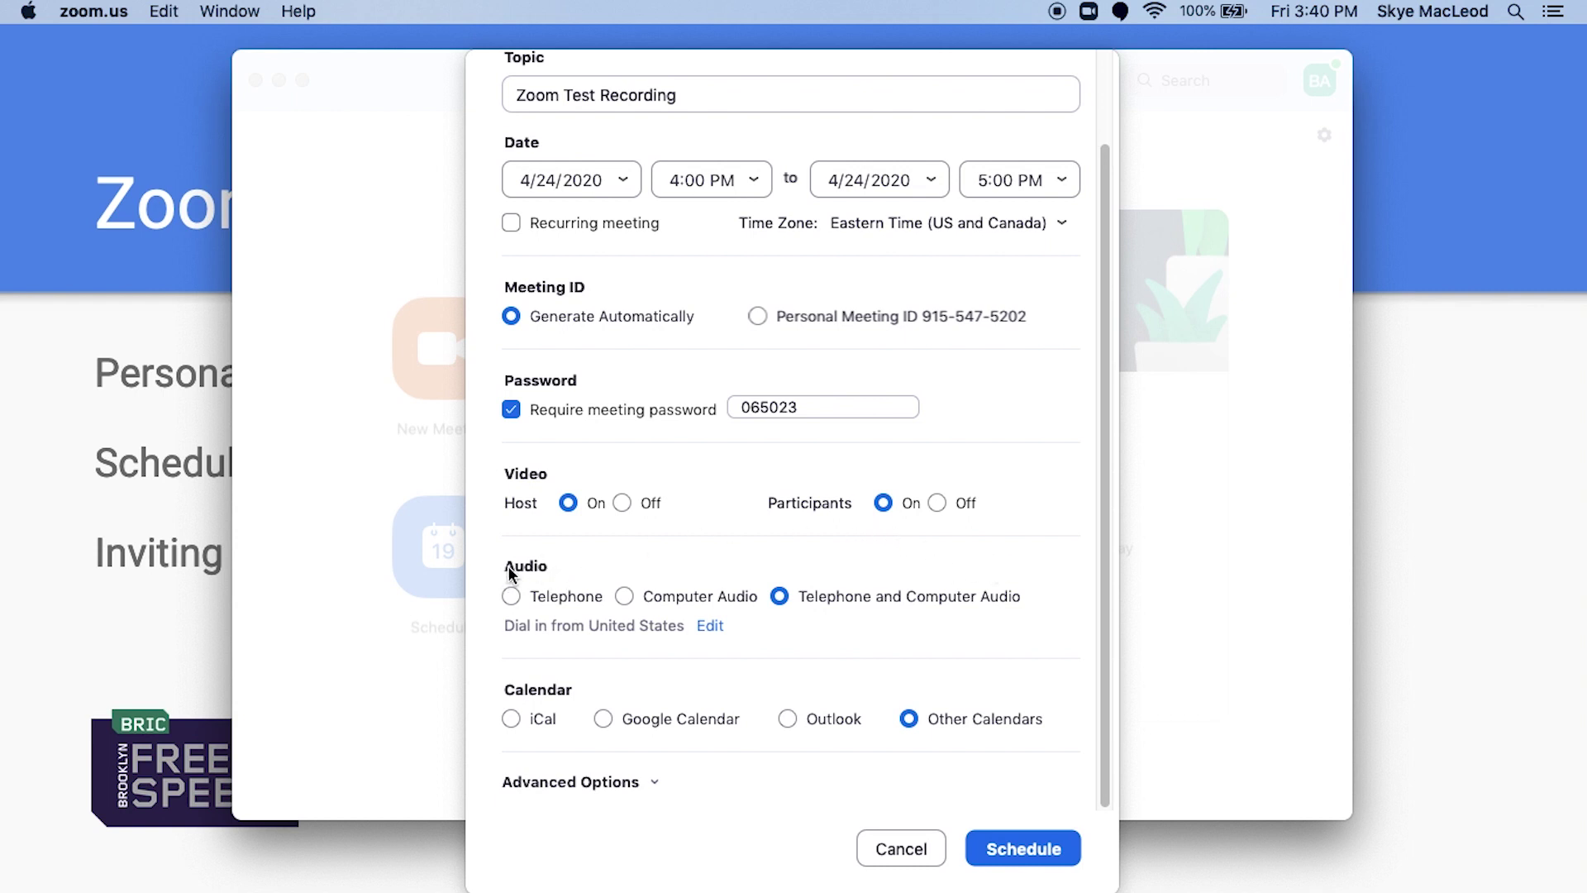
pyautogui.click(511, 596)
pyautogui.click(624, 597)
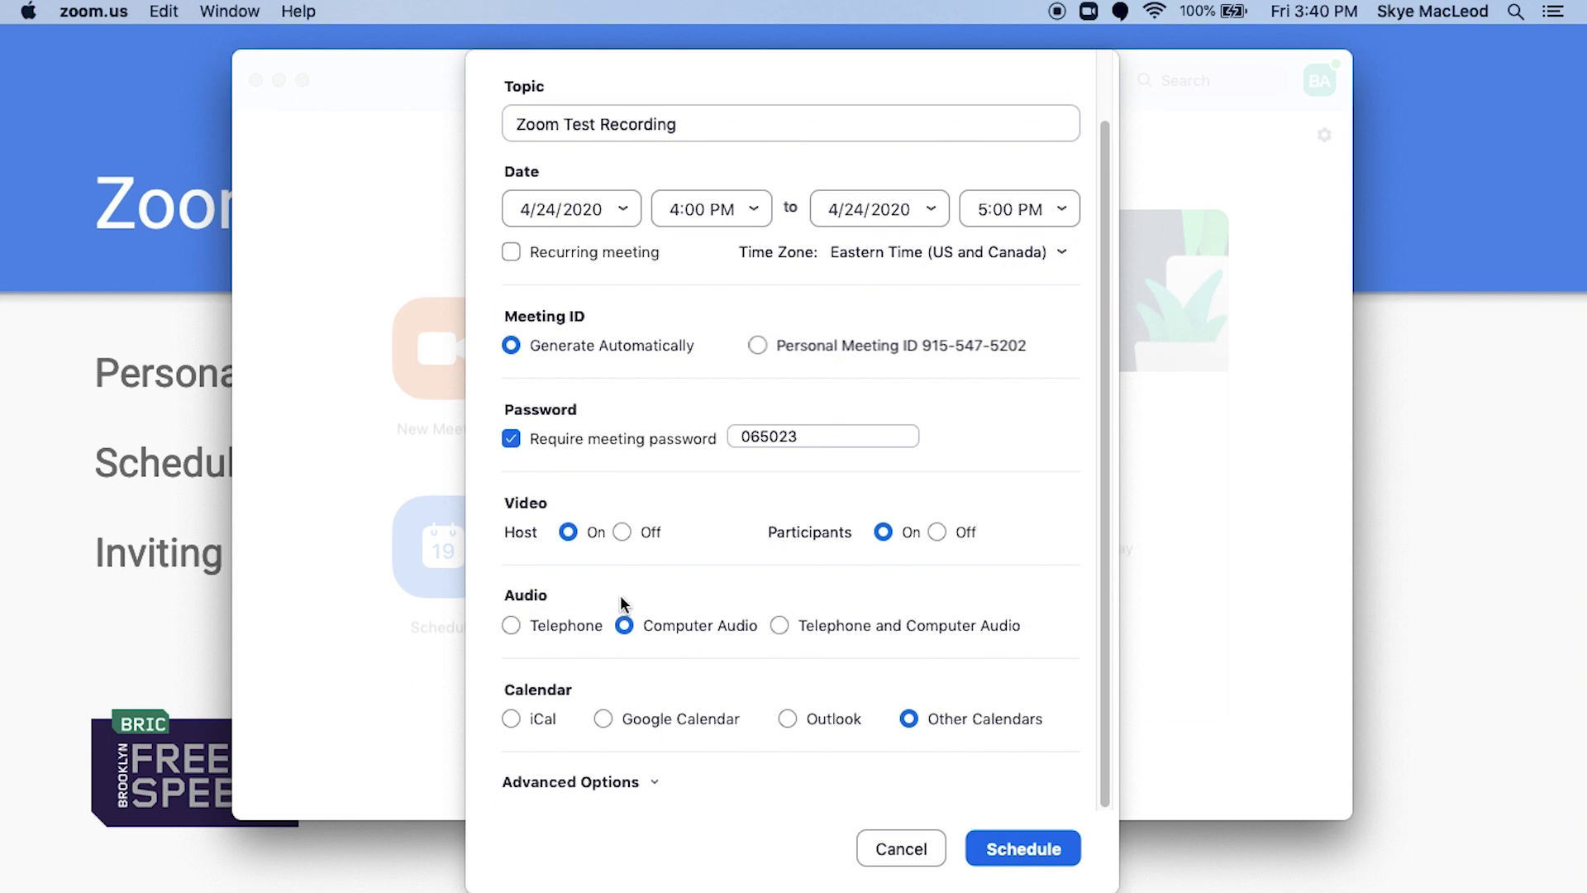
pyautogui.click(779, 627)
pyautogui.click(534, 782)
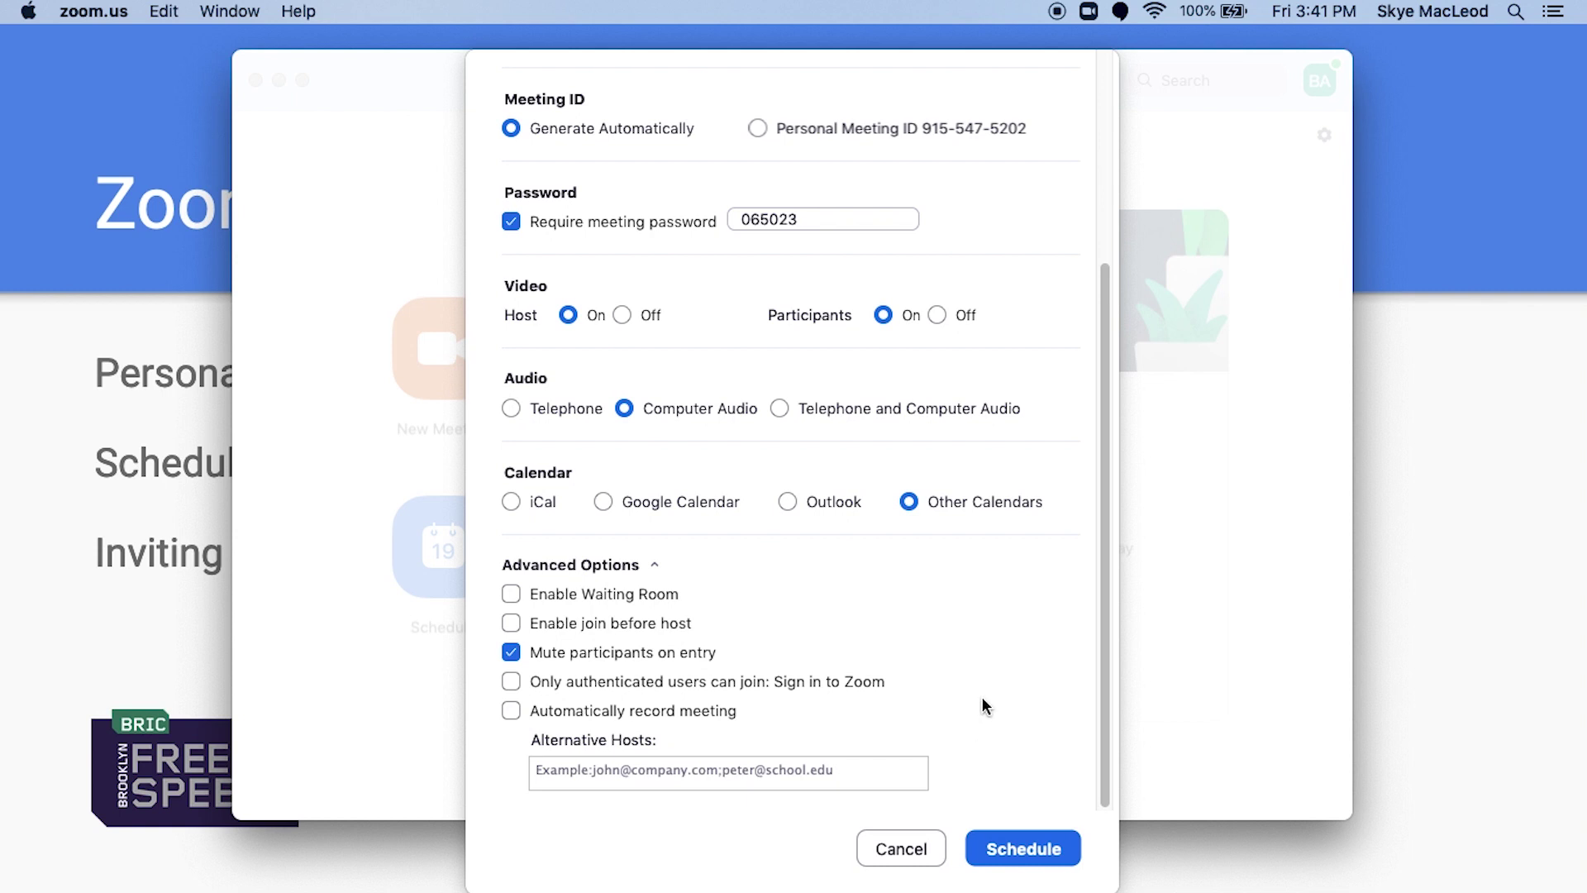
# Schedule the Zoom Test Recording meeting and copy its invitation to the clipboard
pyautogui.click(1009, 850)
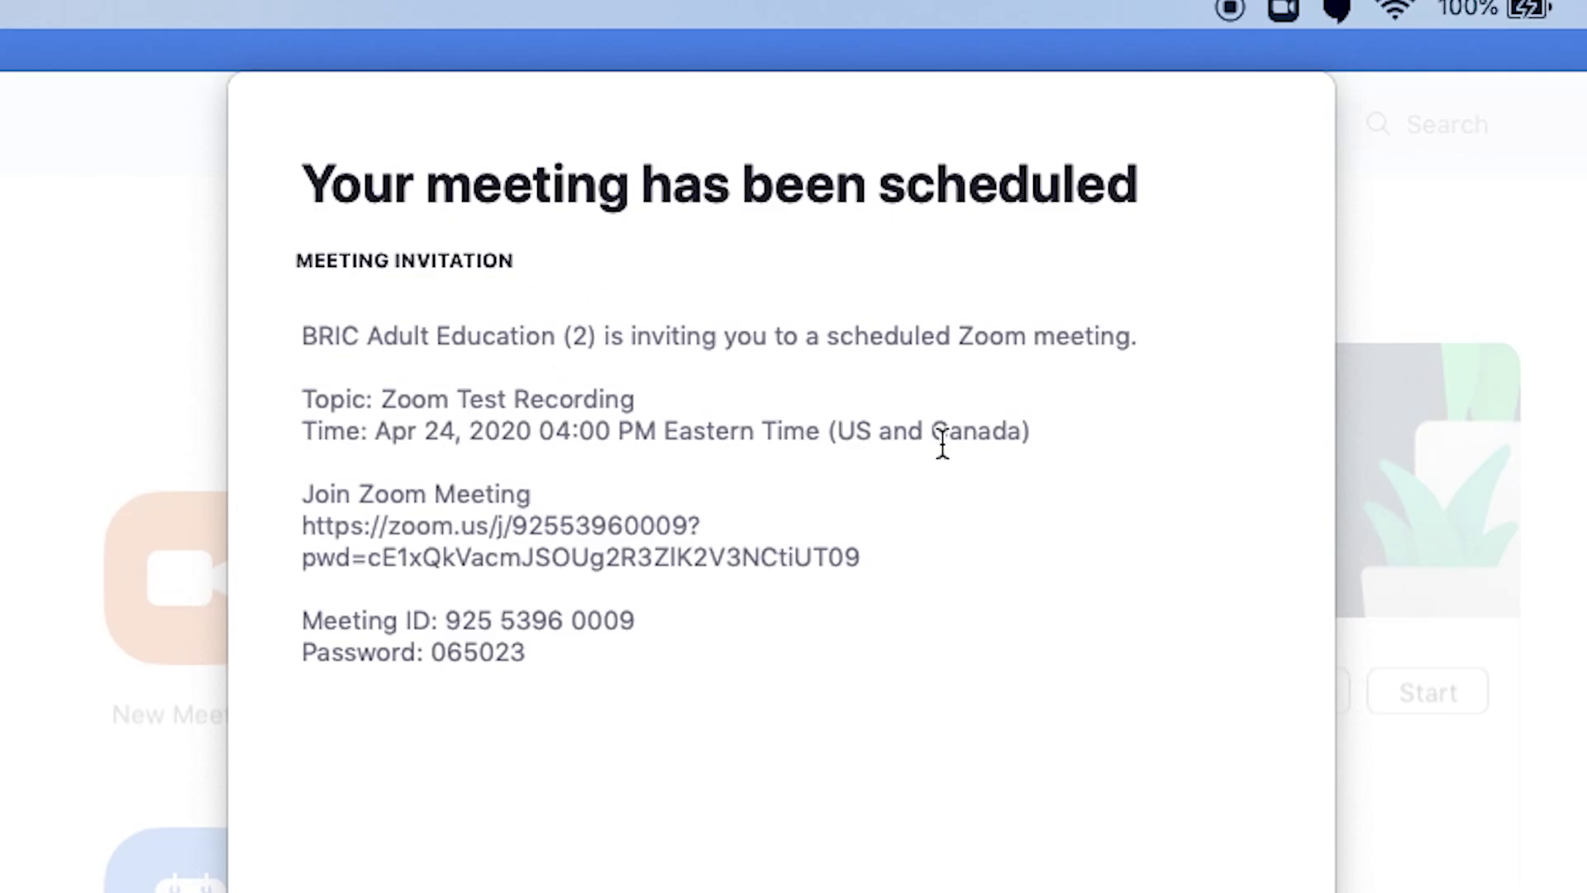
pyautogui.moveTo(300, 493); pyautogui.dragTo(893, 645)
pyautogui.click(776, 774)
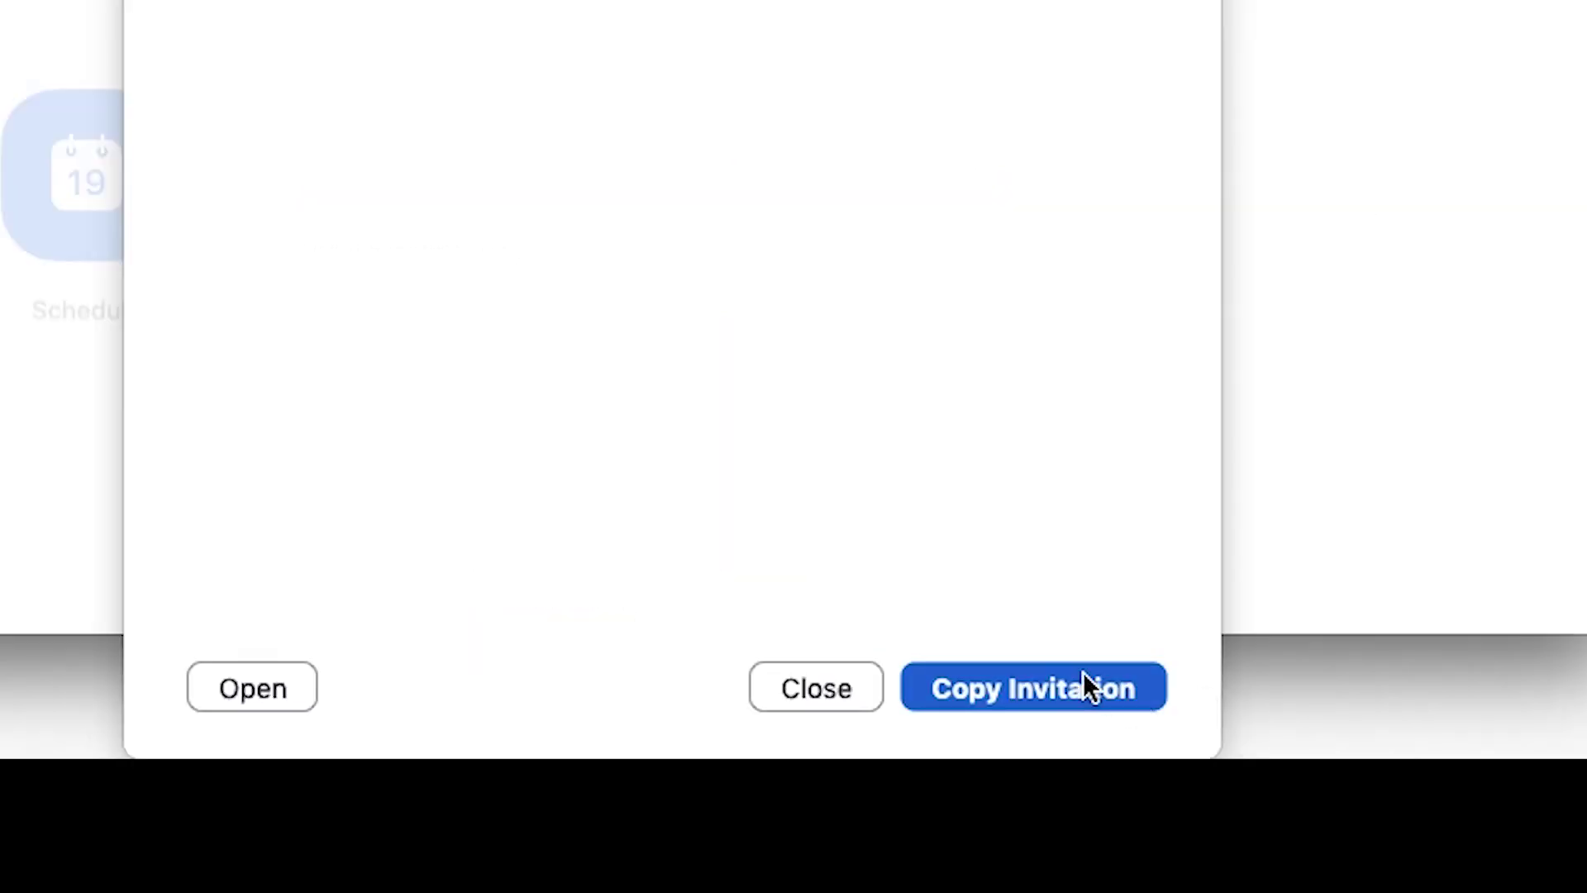
pyautogui.click(1083, 682)
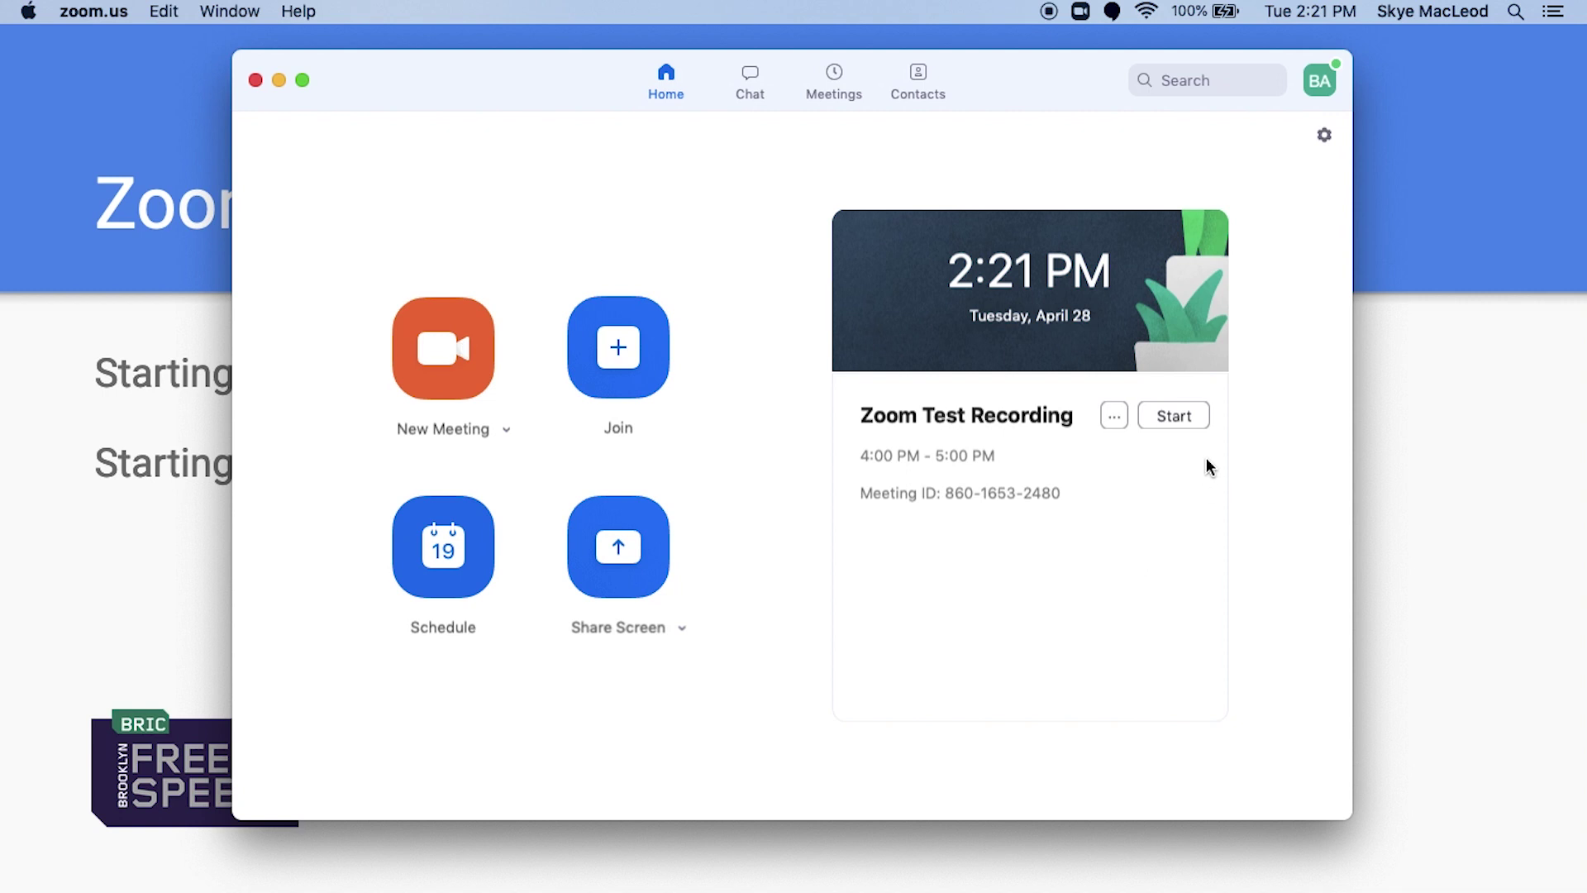
# Start the scheduled Zoom Test Recording meeting, and launch a new instant meeting from the home screen
pyautogui.click(1176, 416)
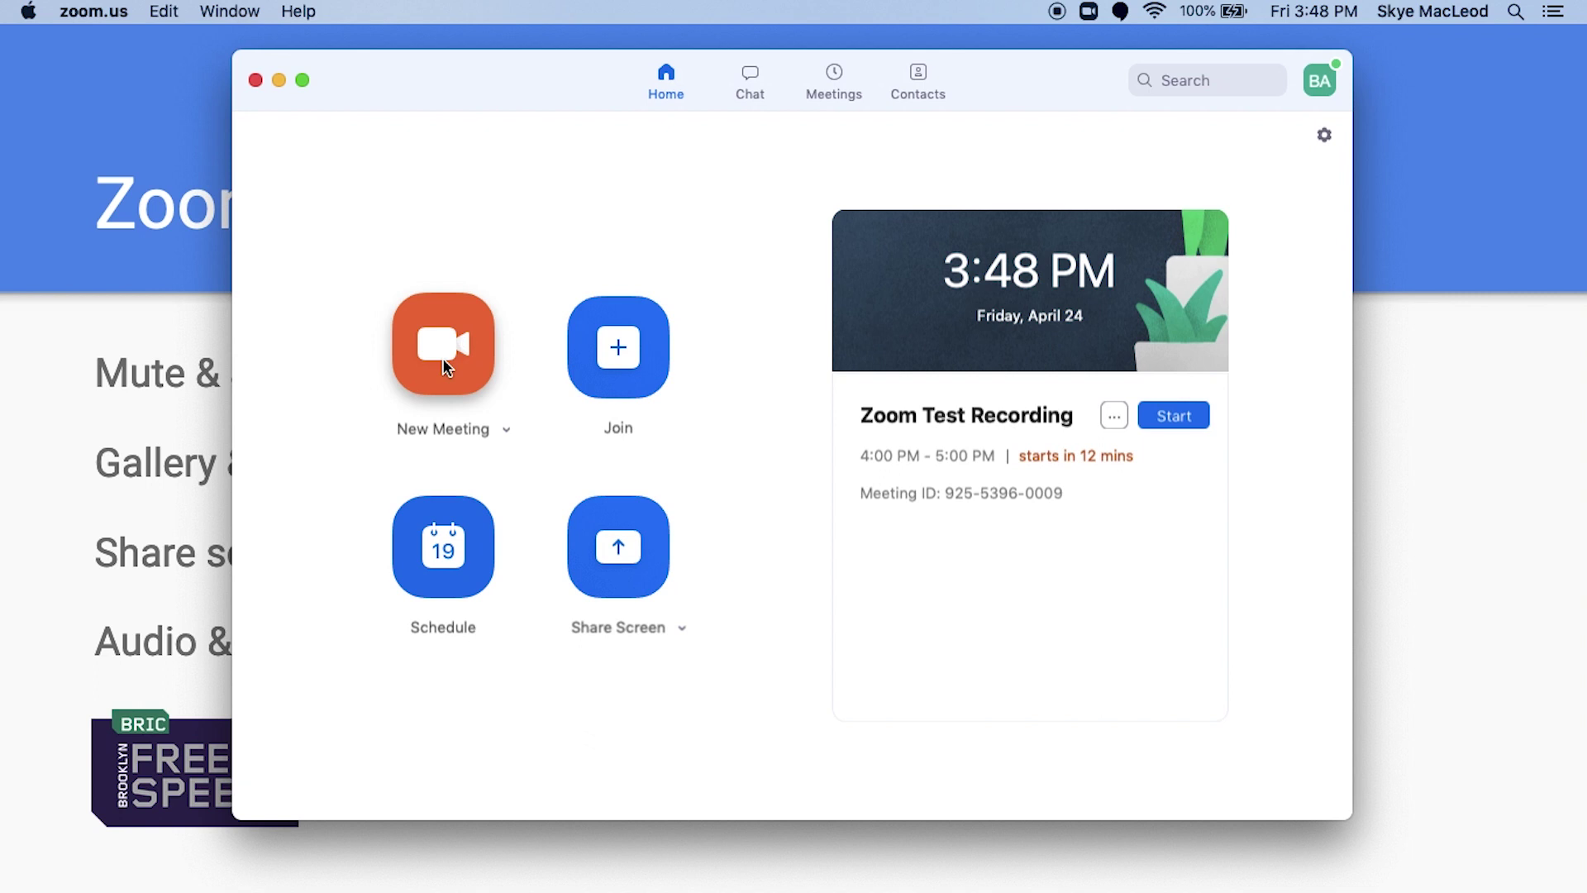
pyautogui.click(443, 364)
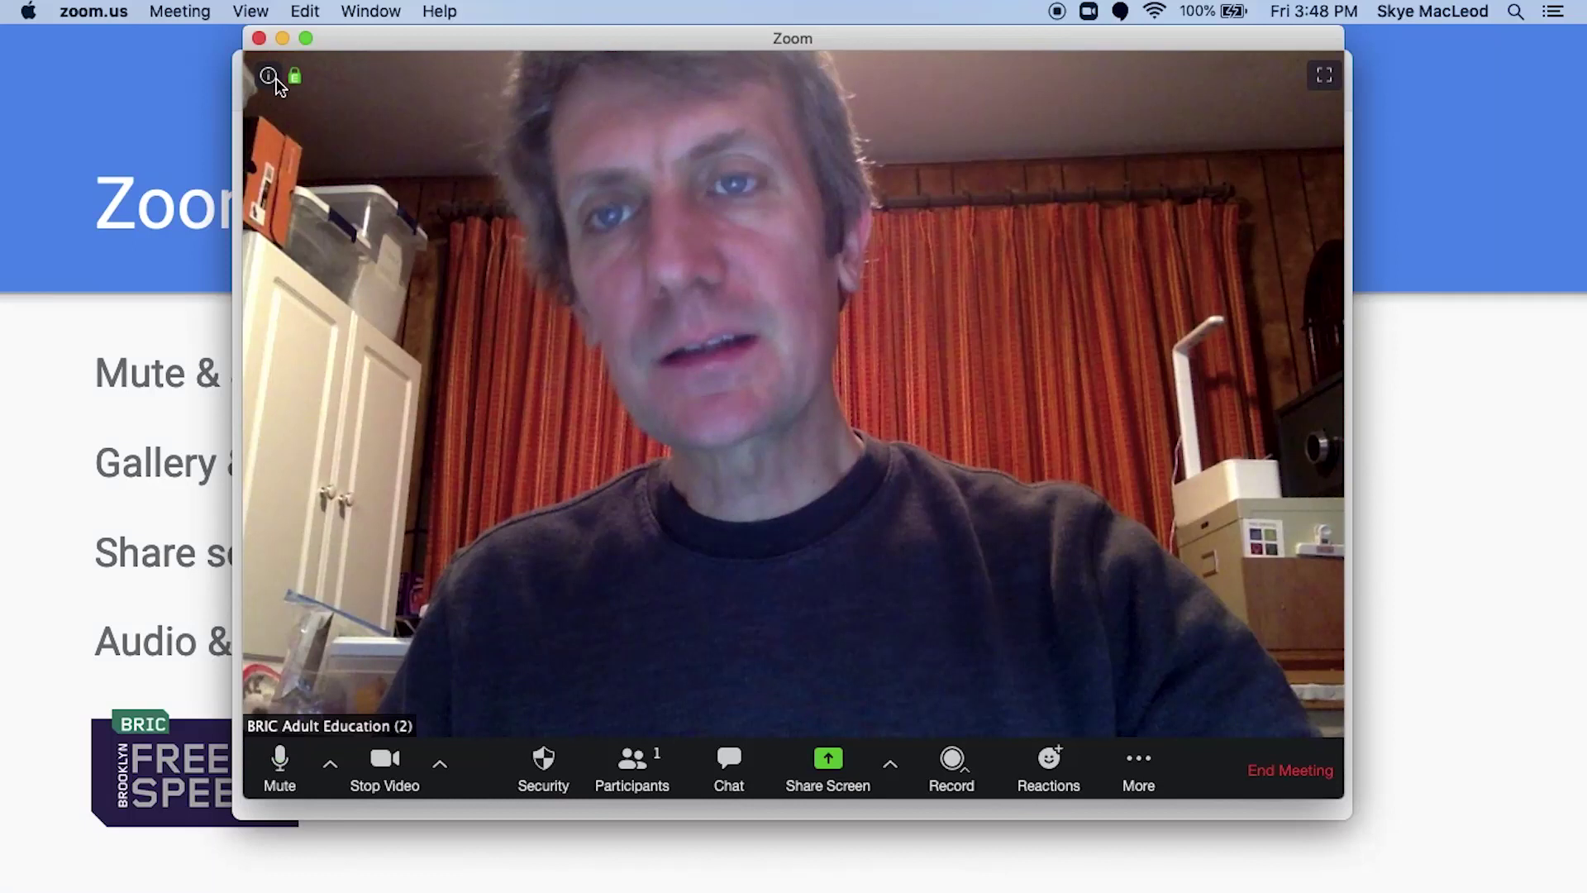
# Copy the invitation URL from the running meeting's information and close the information
pyautogui.moveTo(294, 88)
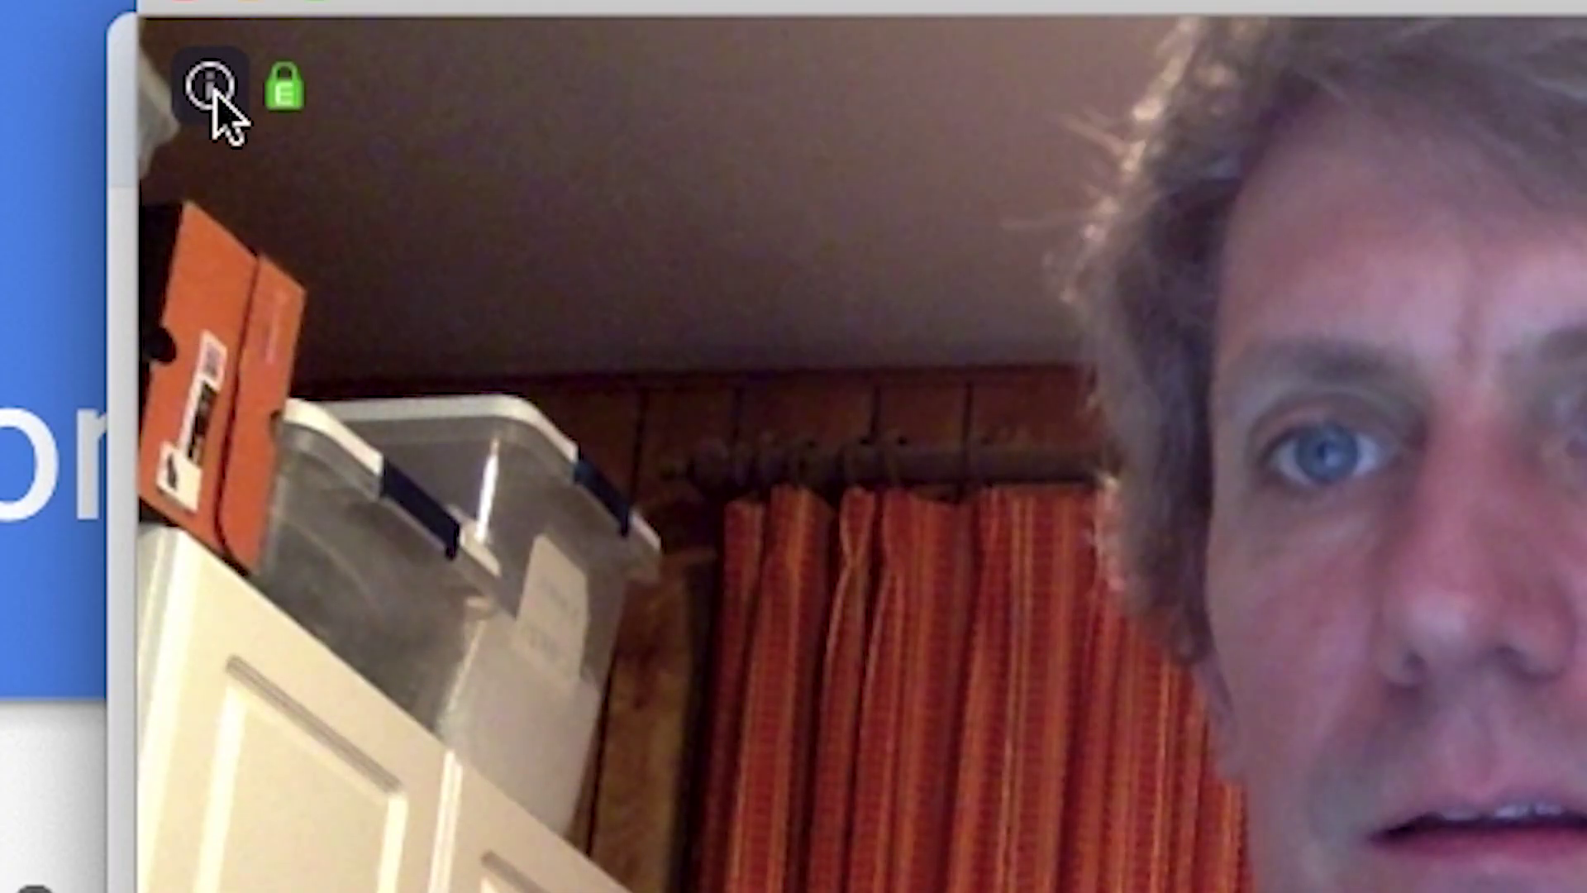
pyautogui.click(212, 86)
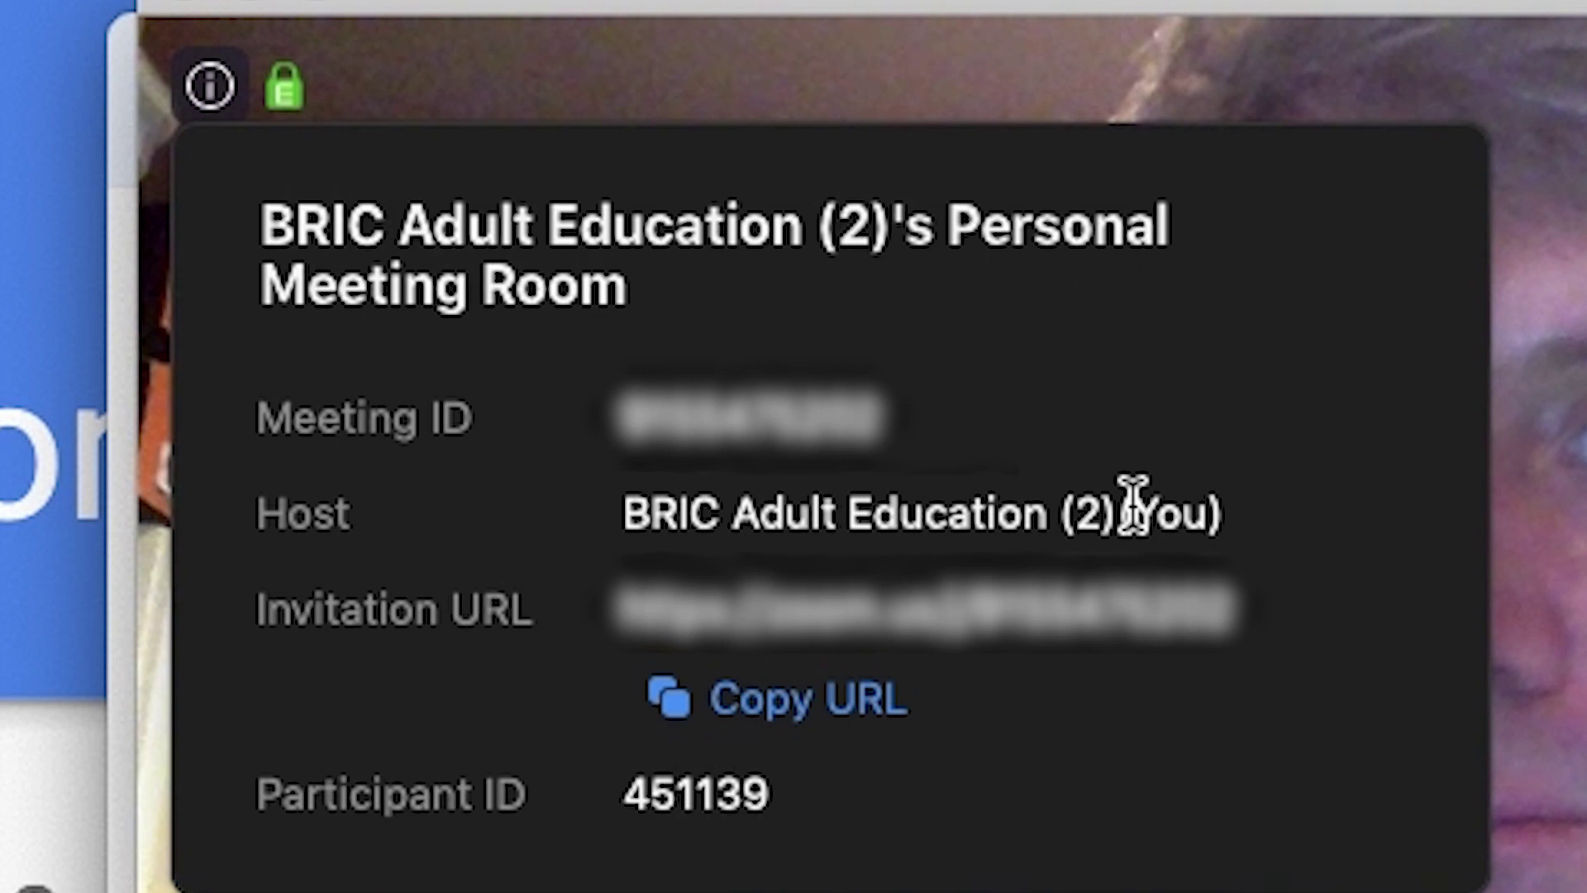
pyautogui.click(879, 709)
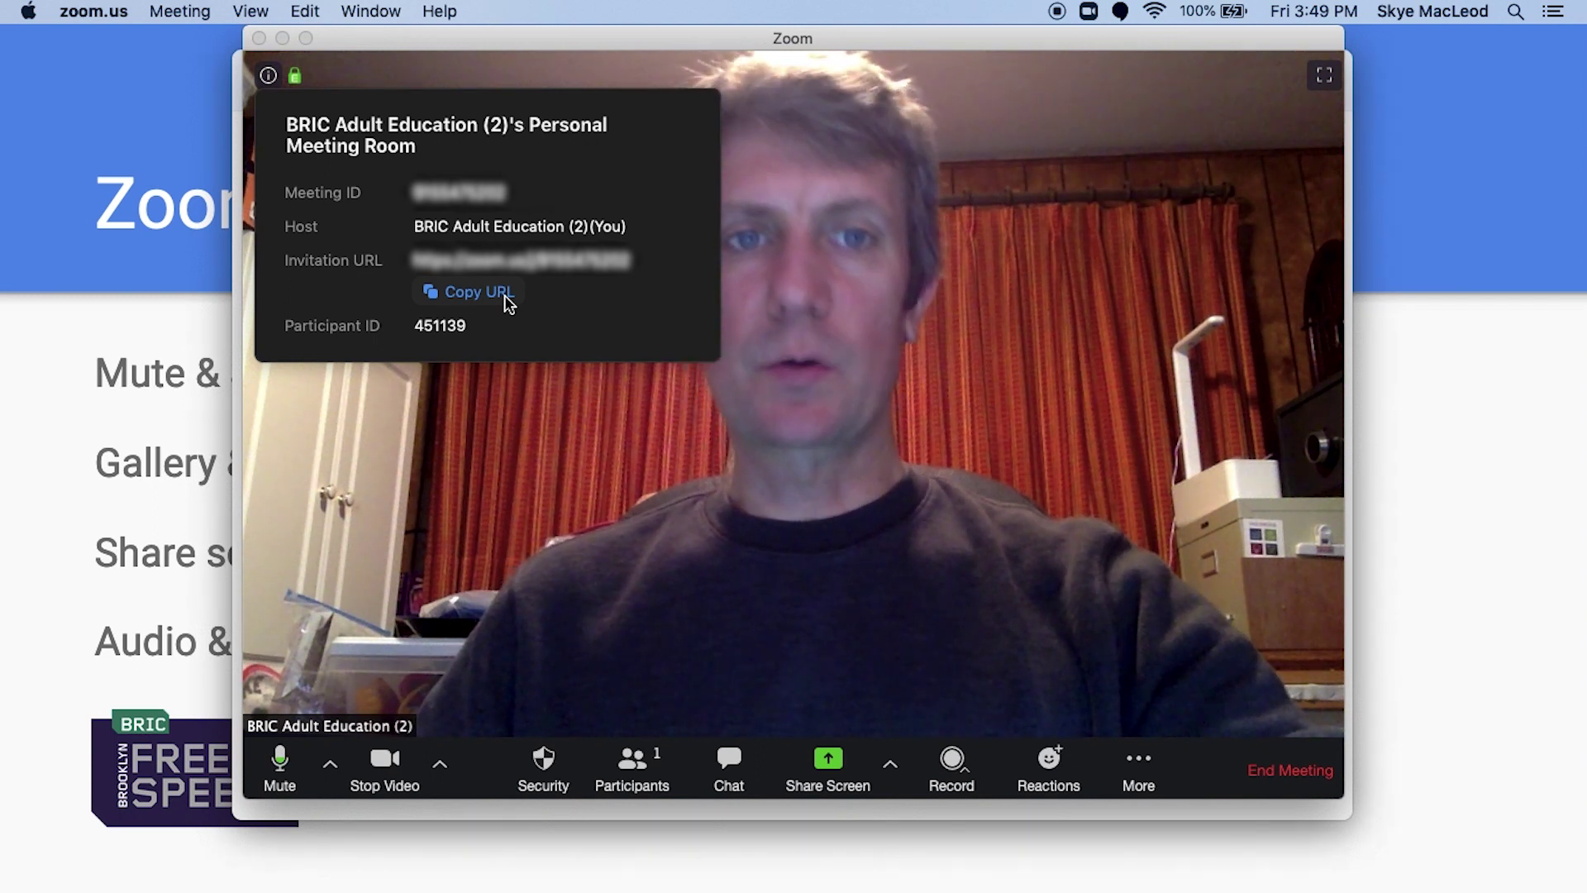
pyautogui.click(469, 293)
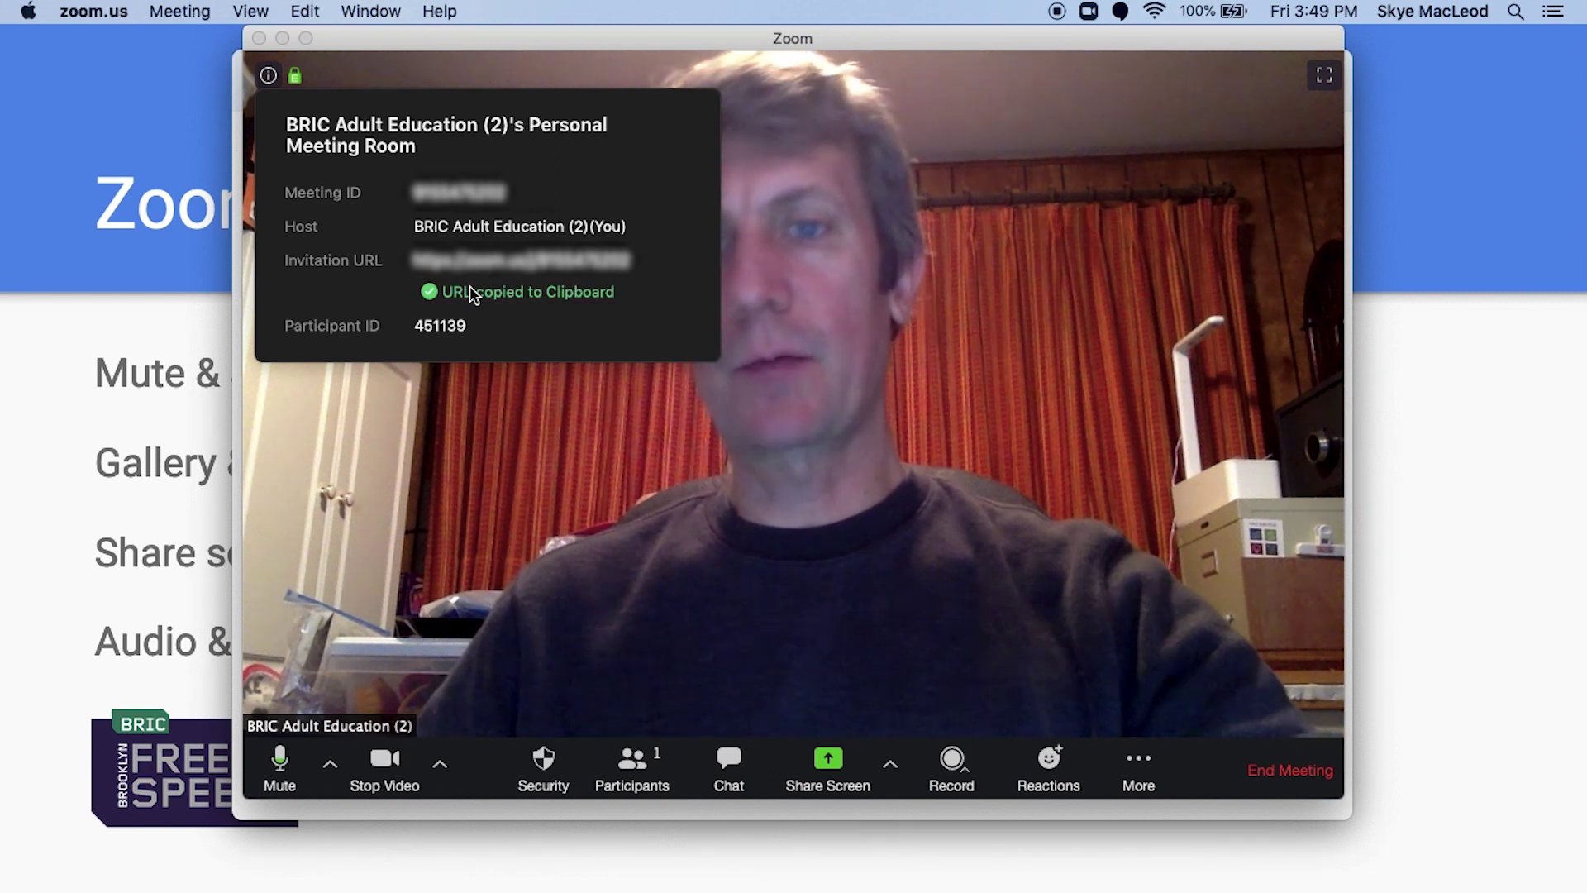
pyautogui.click(410, 466)
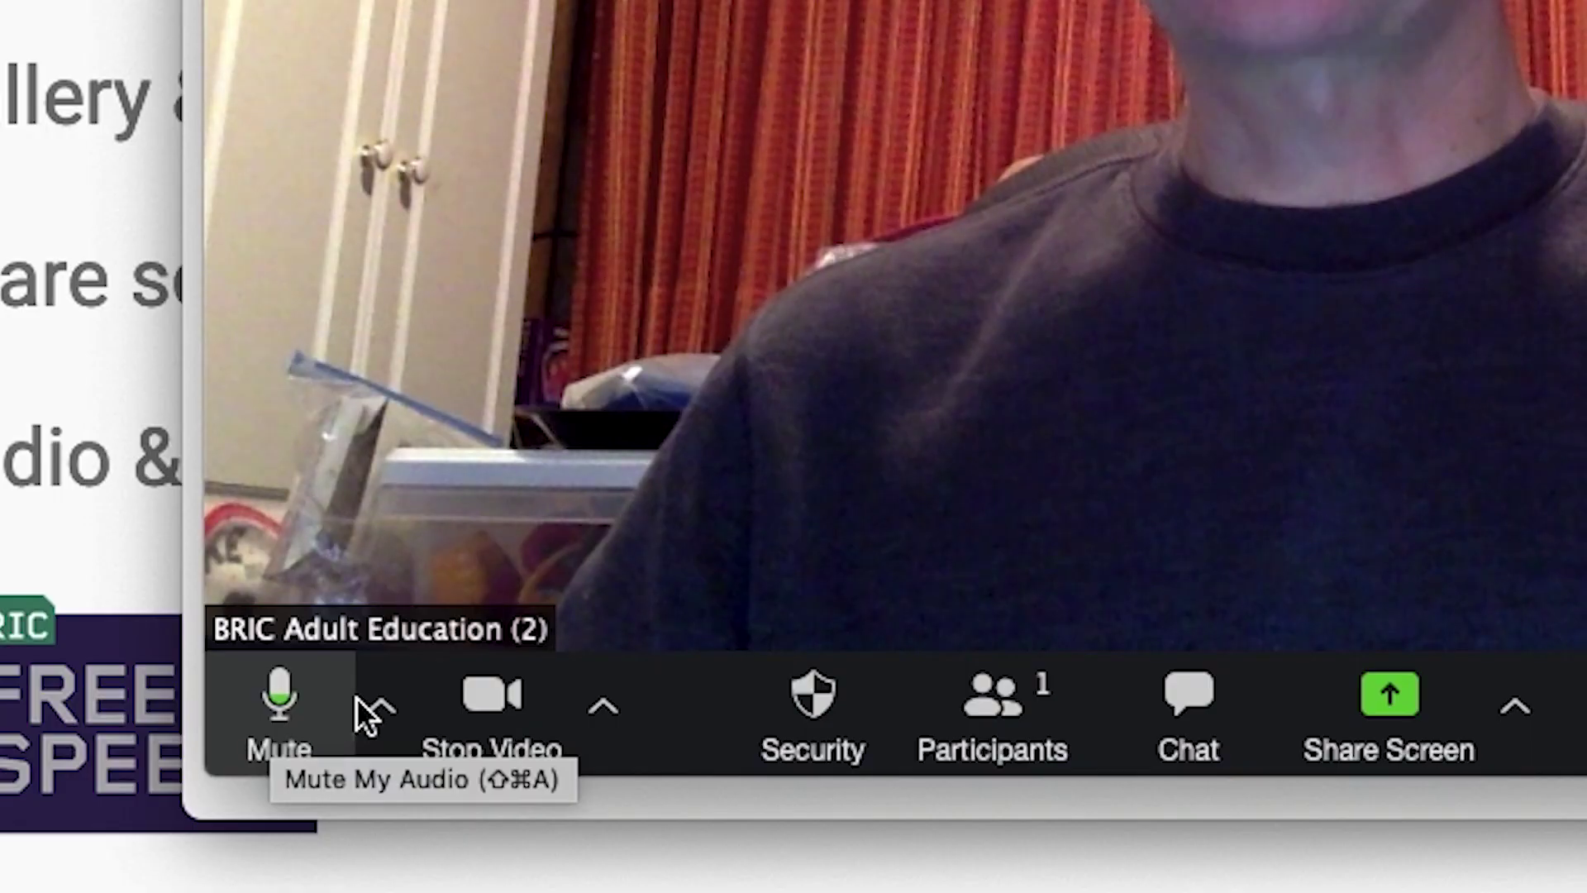
# Mute and unmute the microphone, and stop and restart the camera video
pyautogui.click(279, 704)
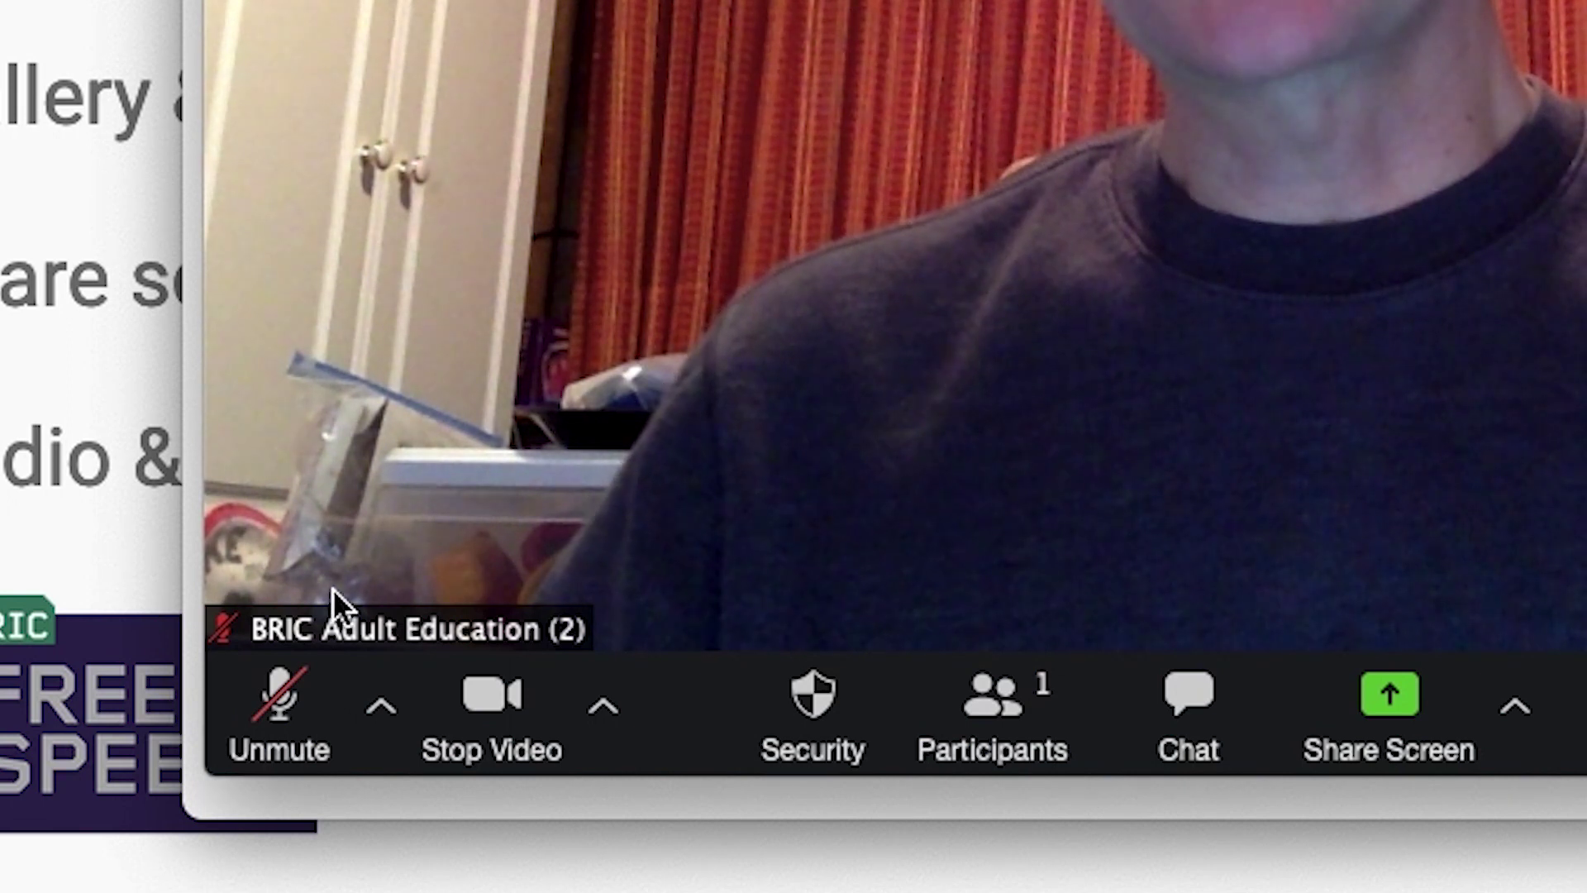
pyautogui.click(302, 709)
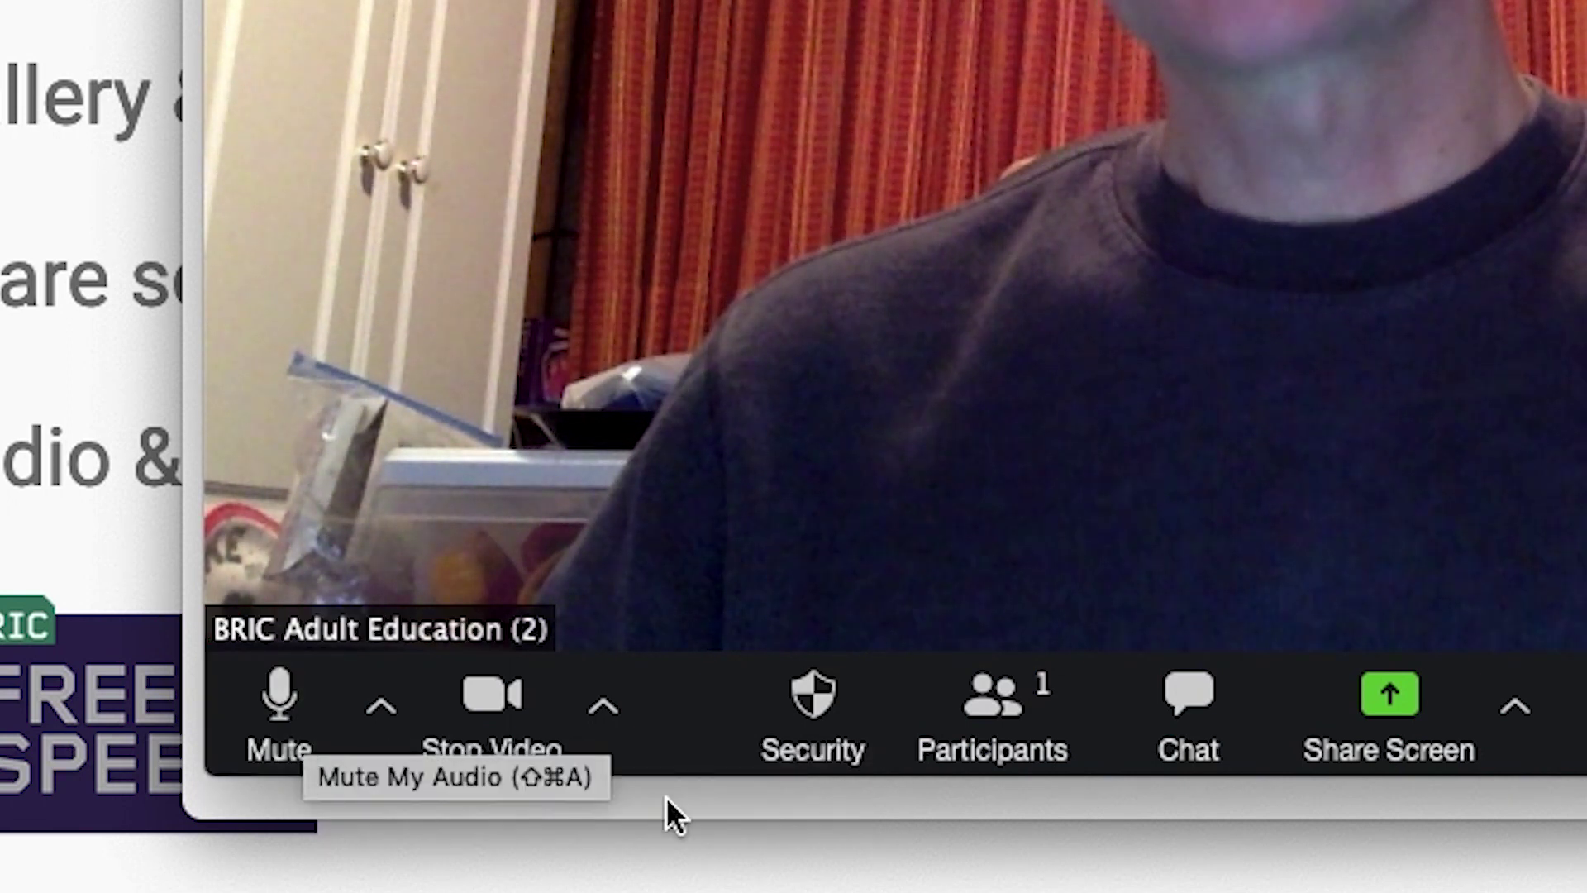
pyautogui.click(498, 699)
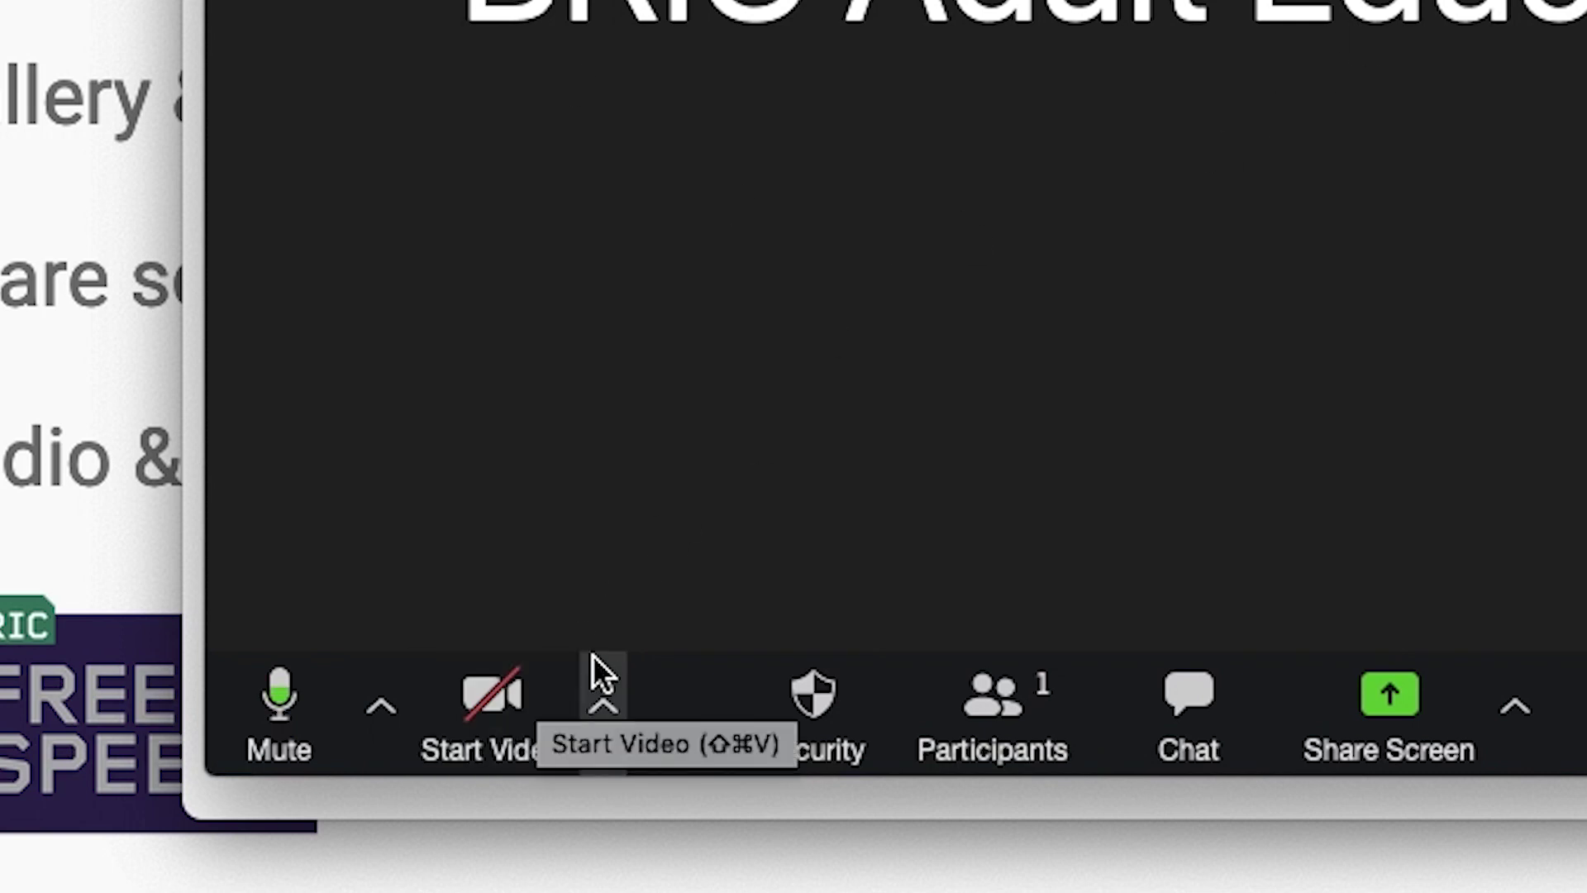
pyautogui.click(498, 713)
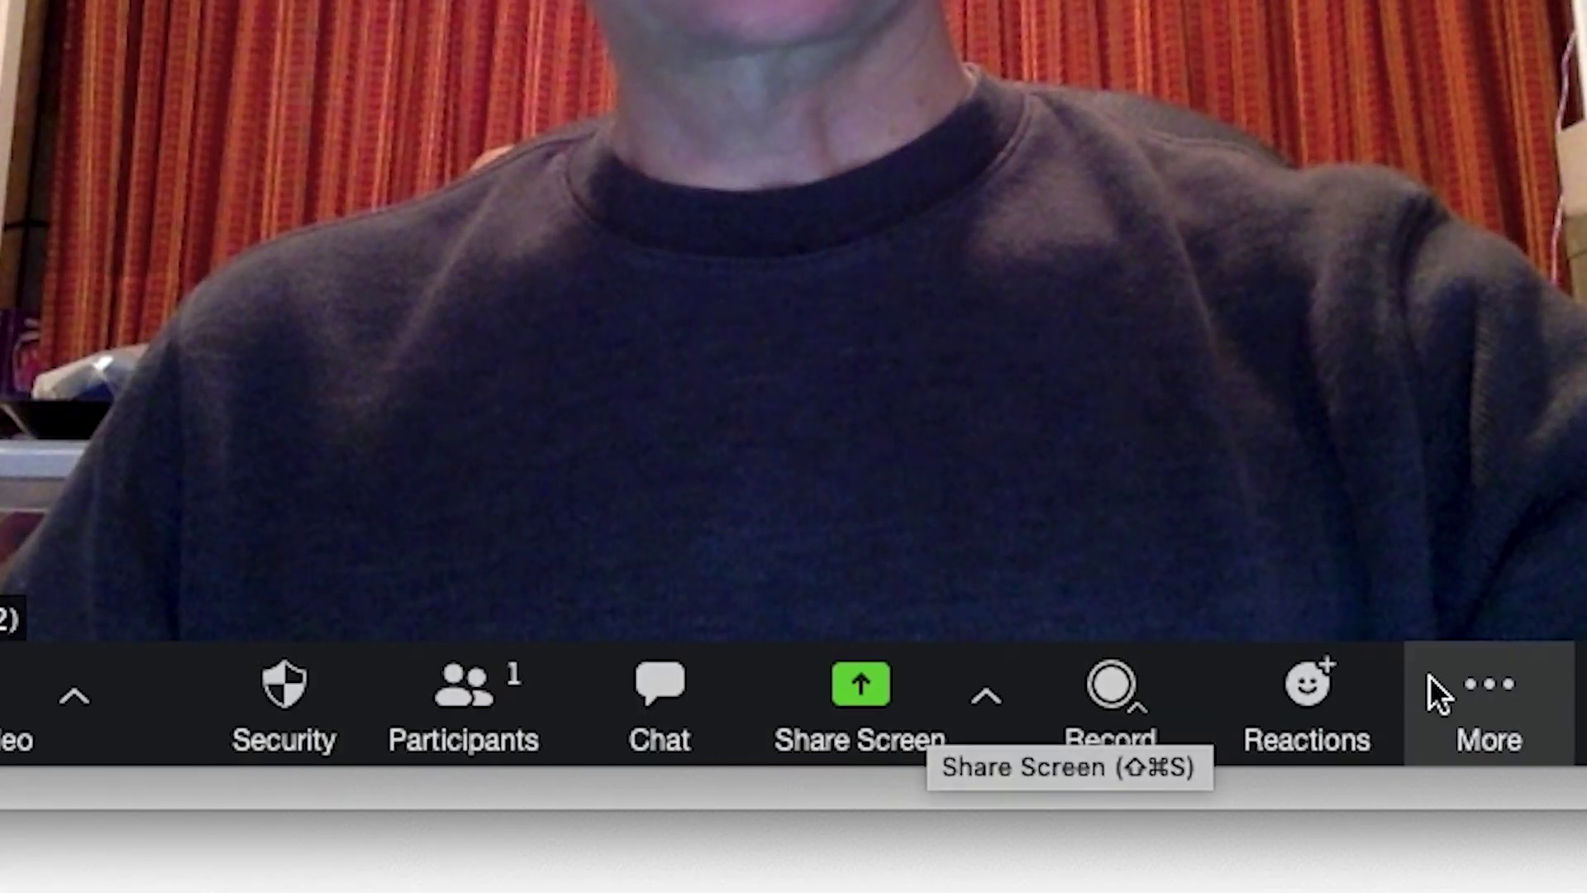
# Lock the running meeting in its security options to keep anyone else from joining
pyautogui.click(304, 718)
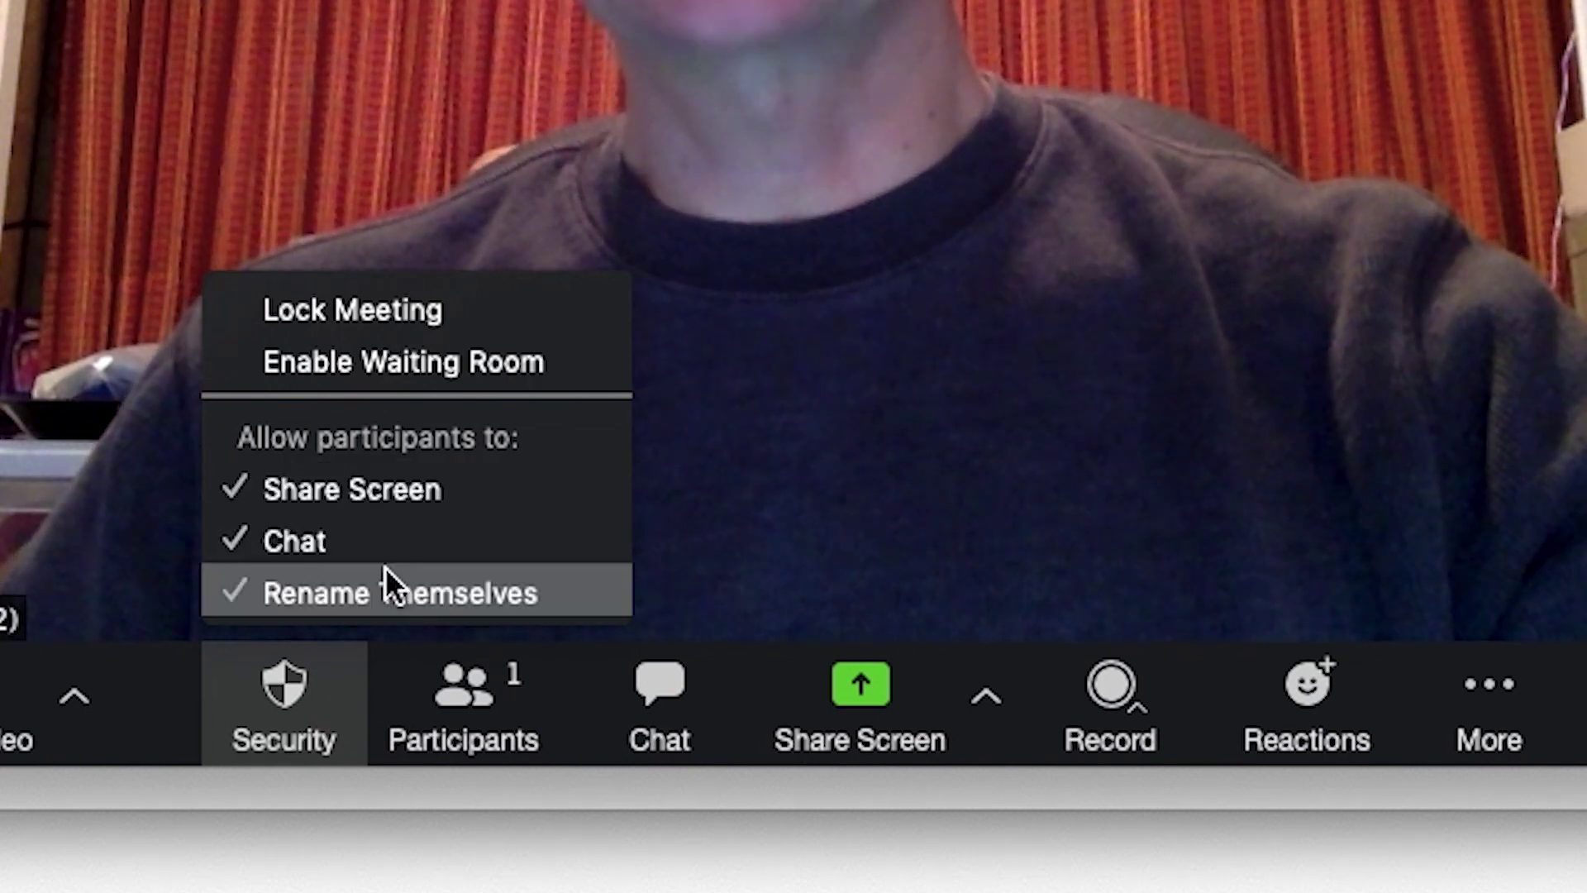
pyautogui.click(409, 322)
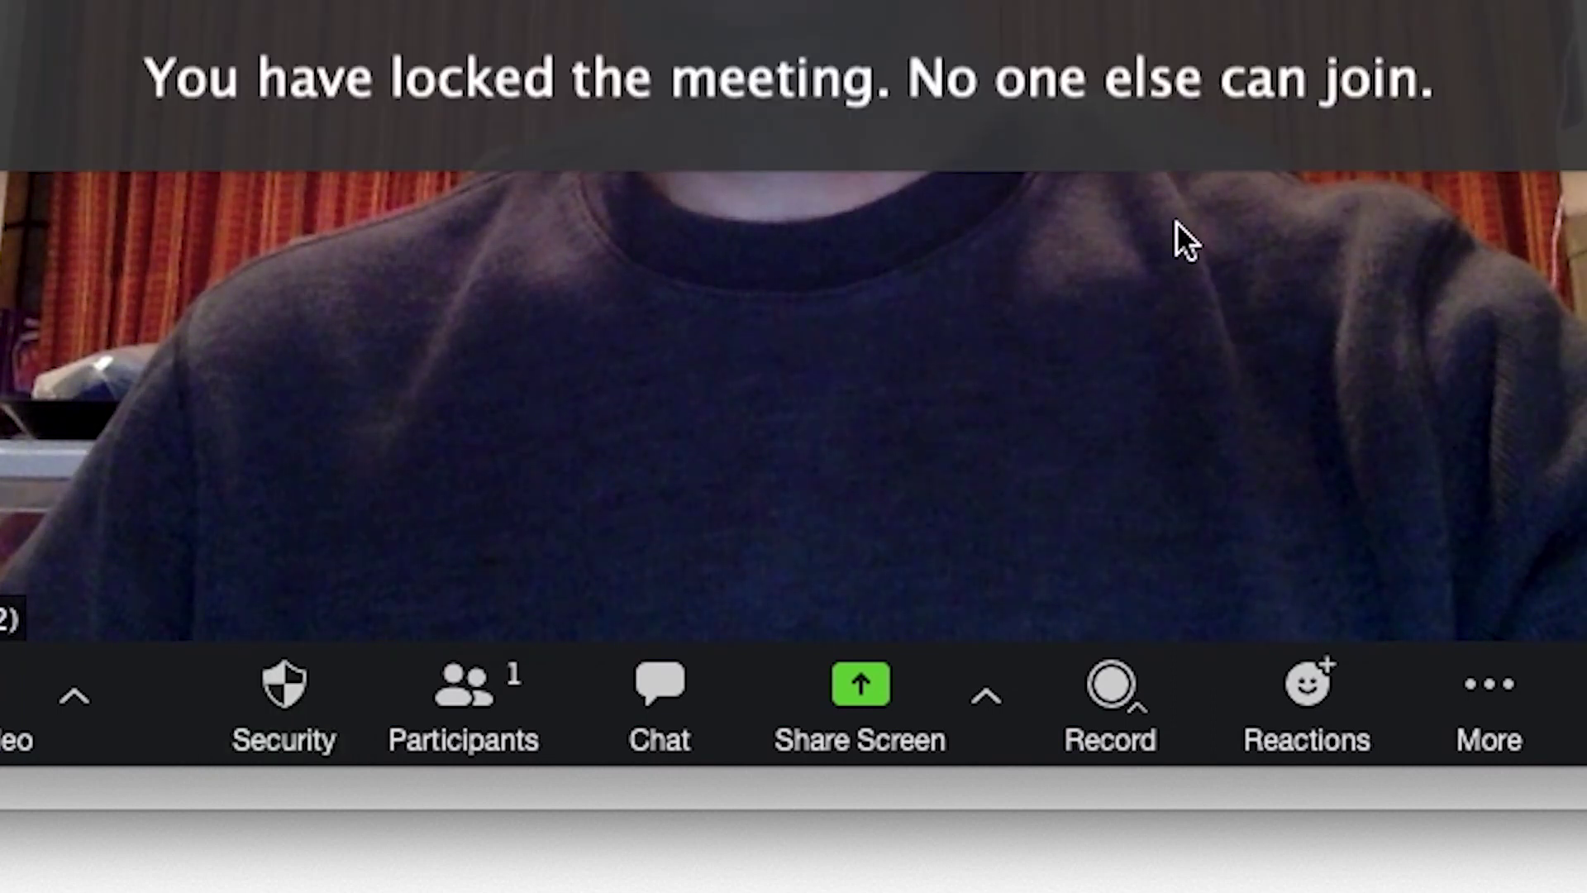
# Unlock the running meeting in its security options
pyautogui.click(284, 702)
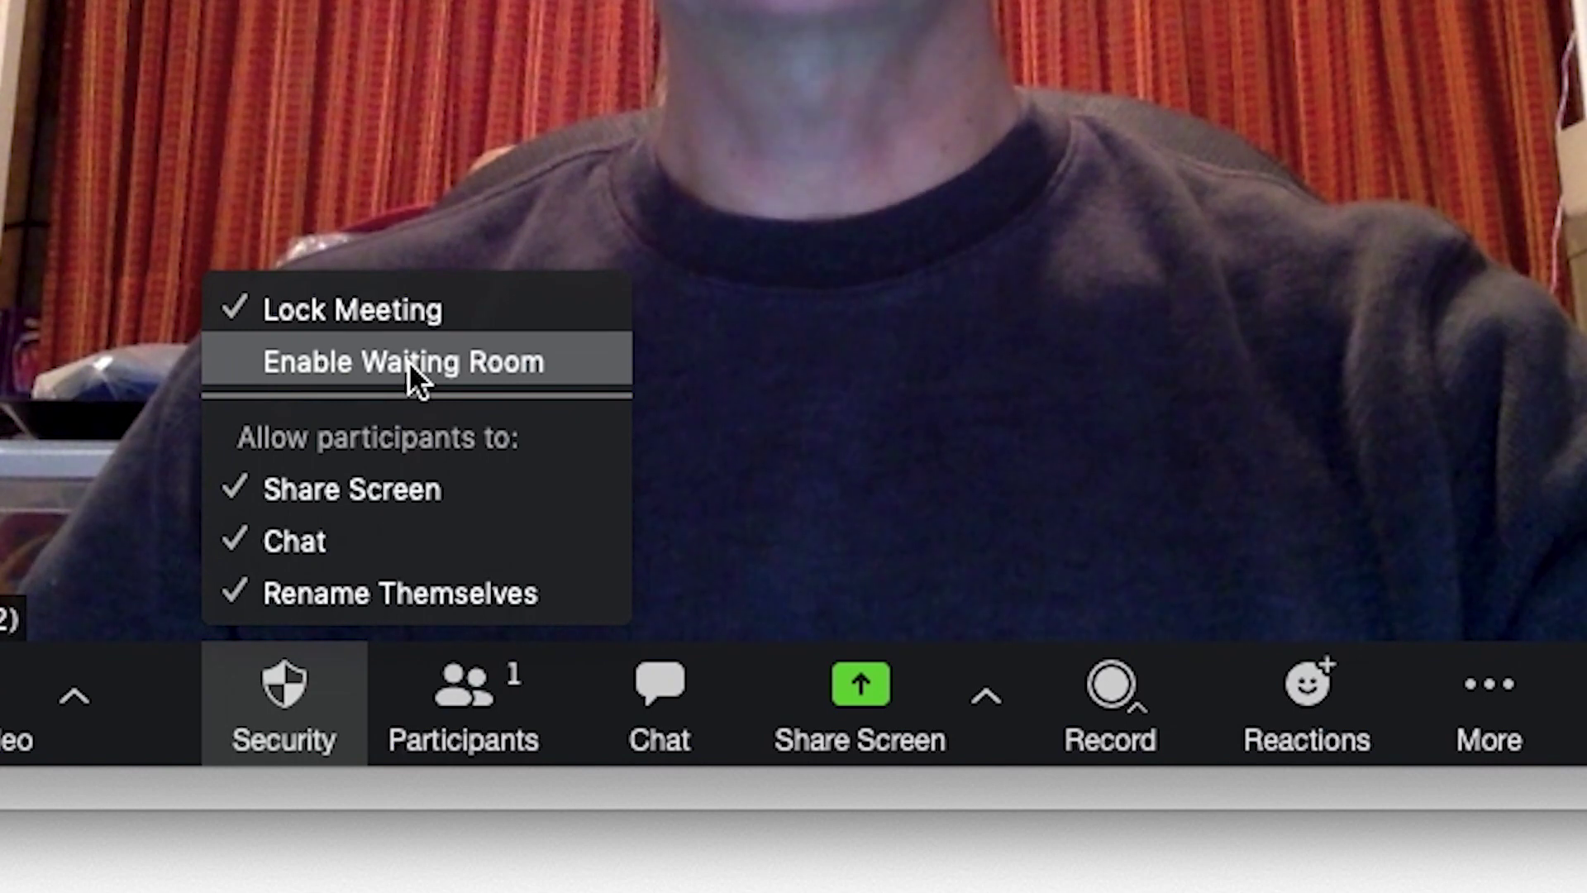
pyautogui.click(419, 318)
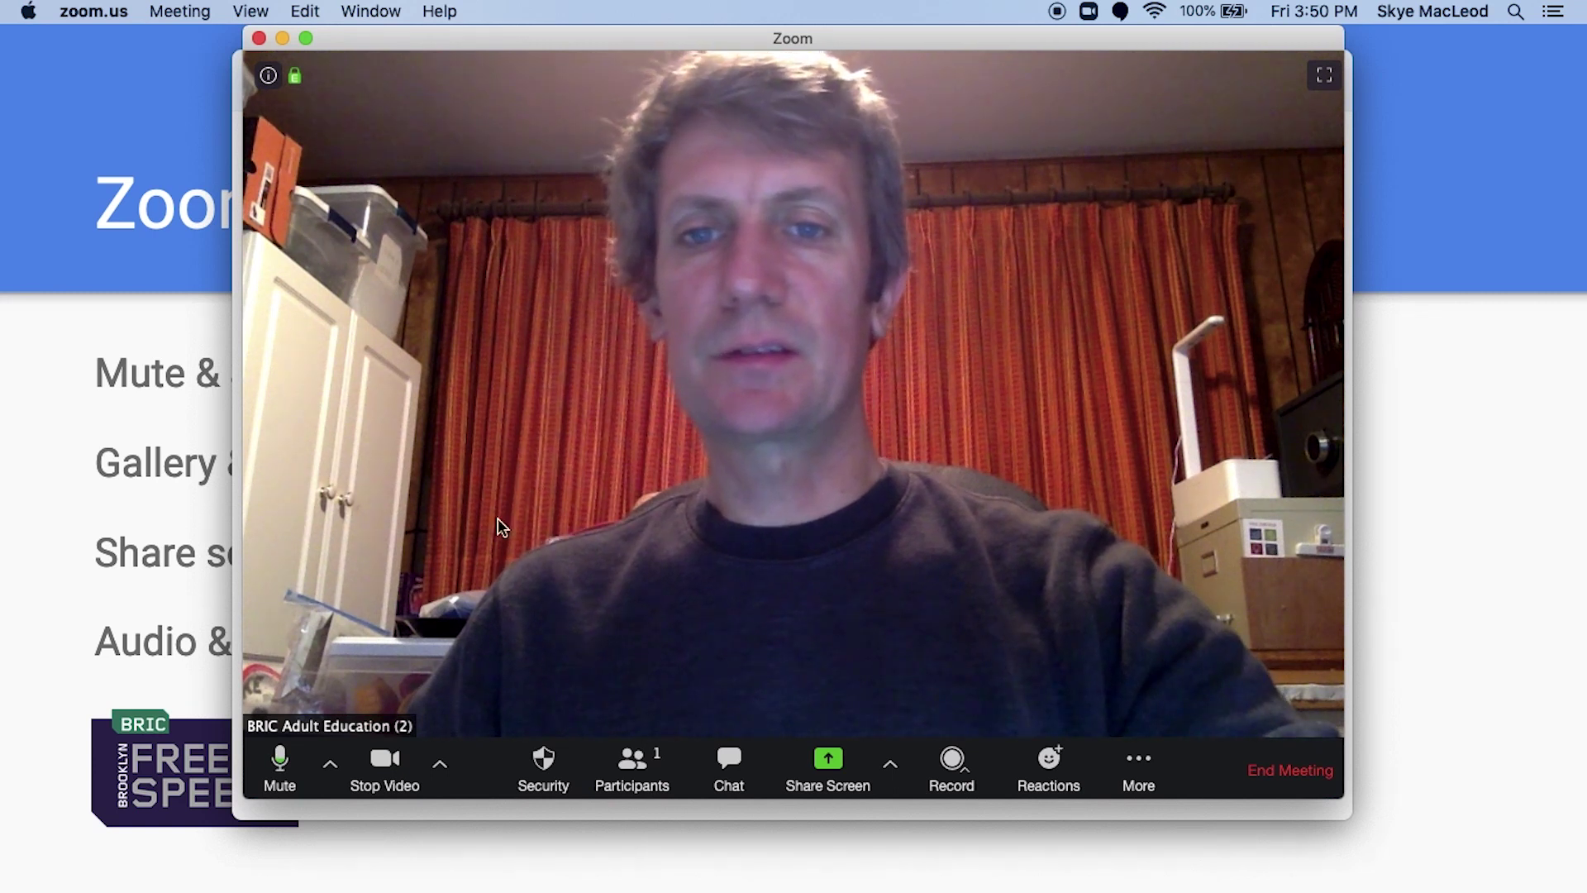
# Show the meeting's participants list and look at the additional options for the host's own entry
pyautogui.click(637, 763)
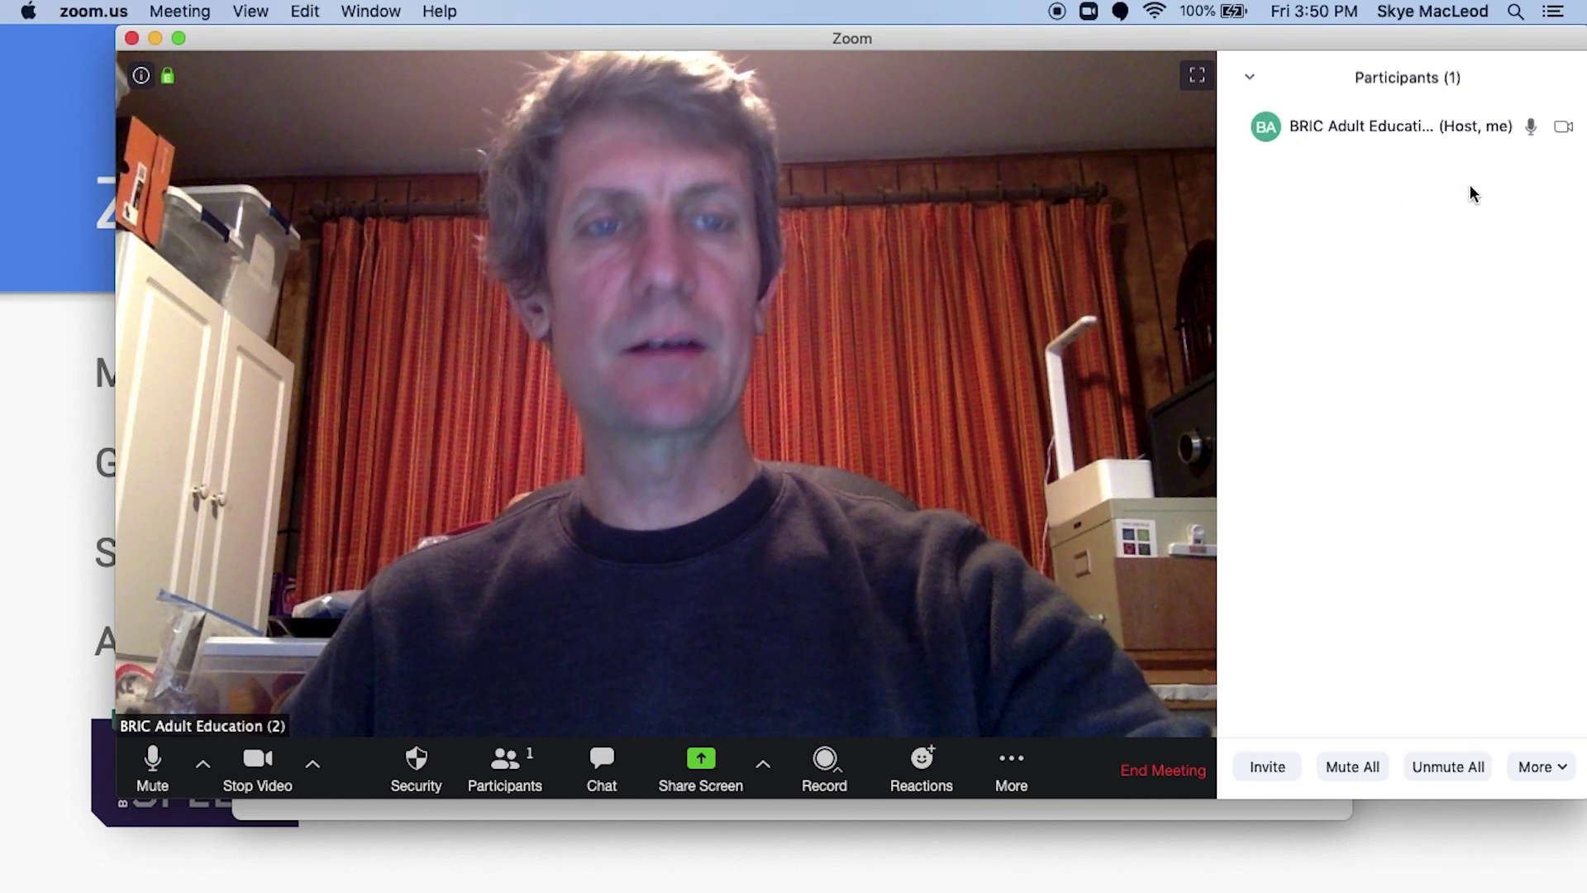
pyautogui.moveTo(1370, 134)
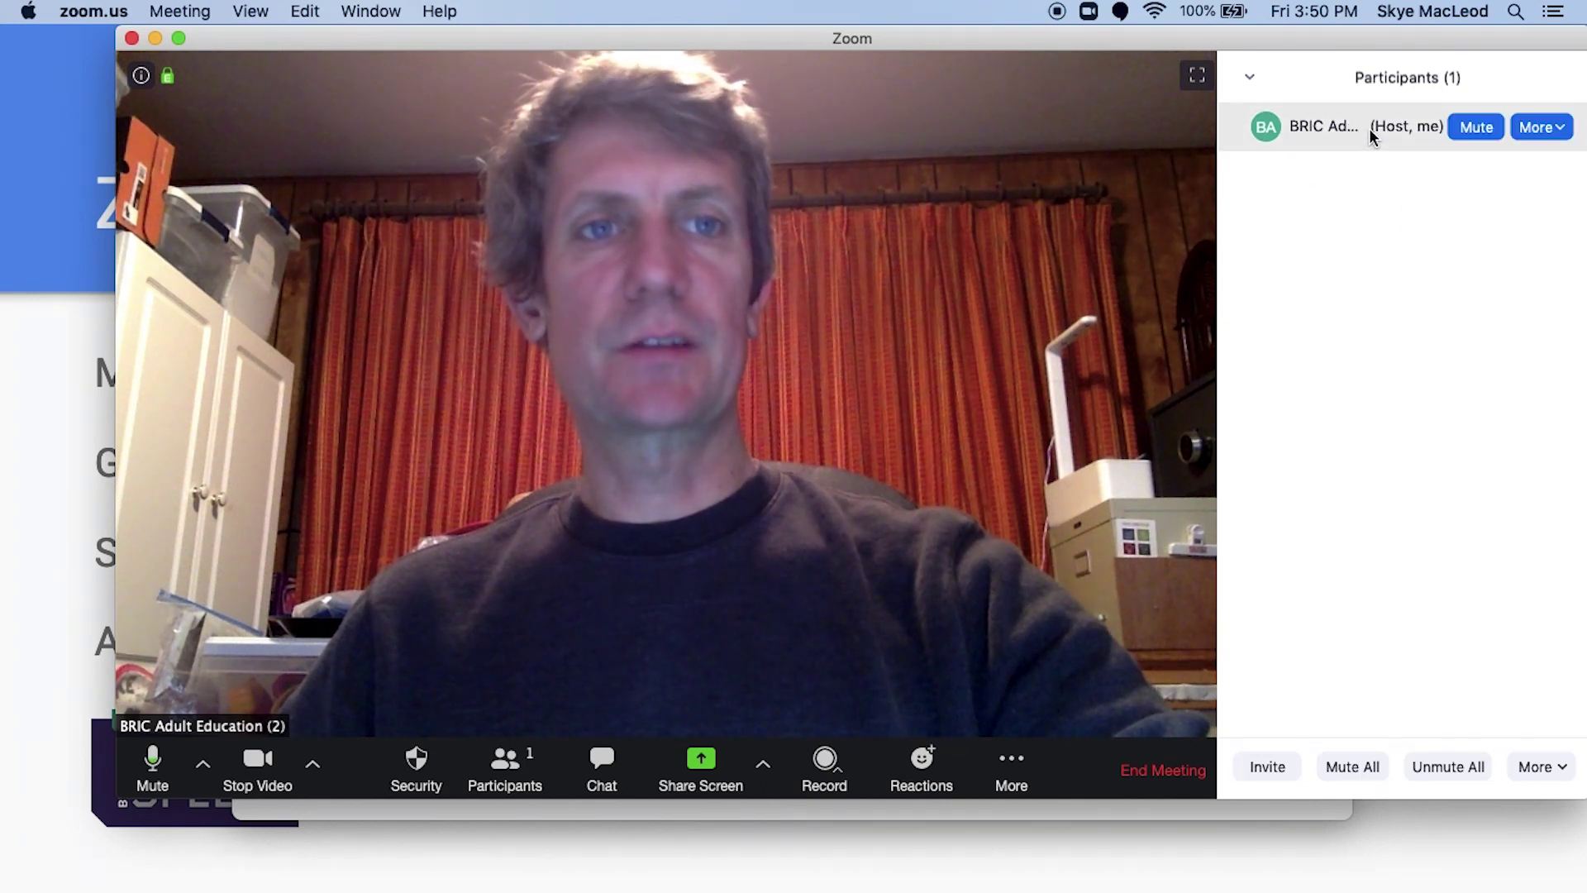
pyautogui.click(1535, 128)
pyautogui.click(1487, 291)
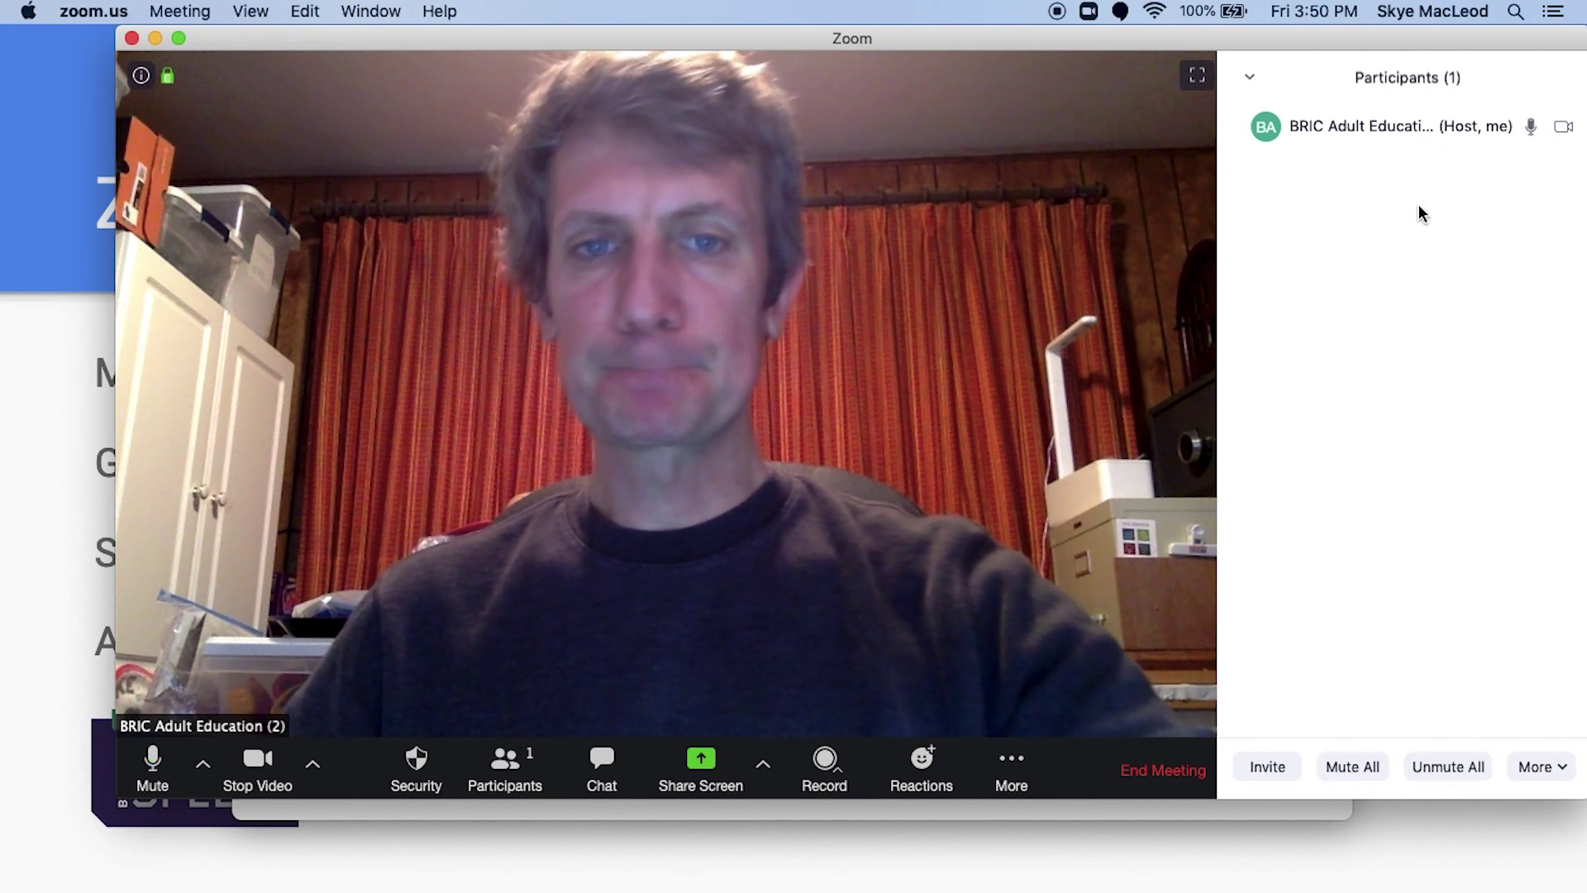
# View the recording options, and send a thumbs-up and a clapping reaction to the meeting
pyautogui.click(828, 781)
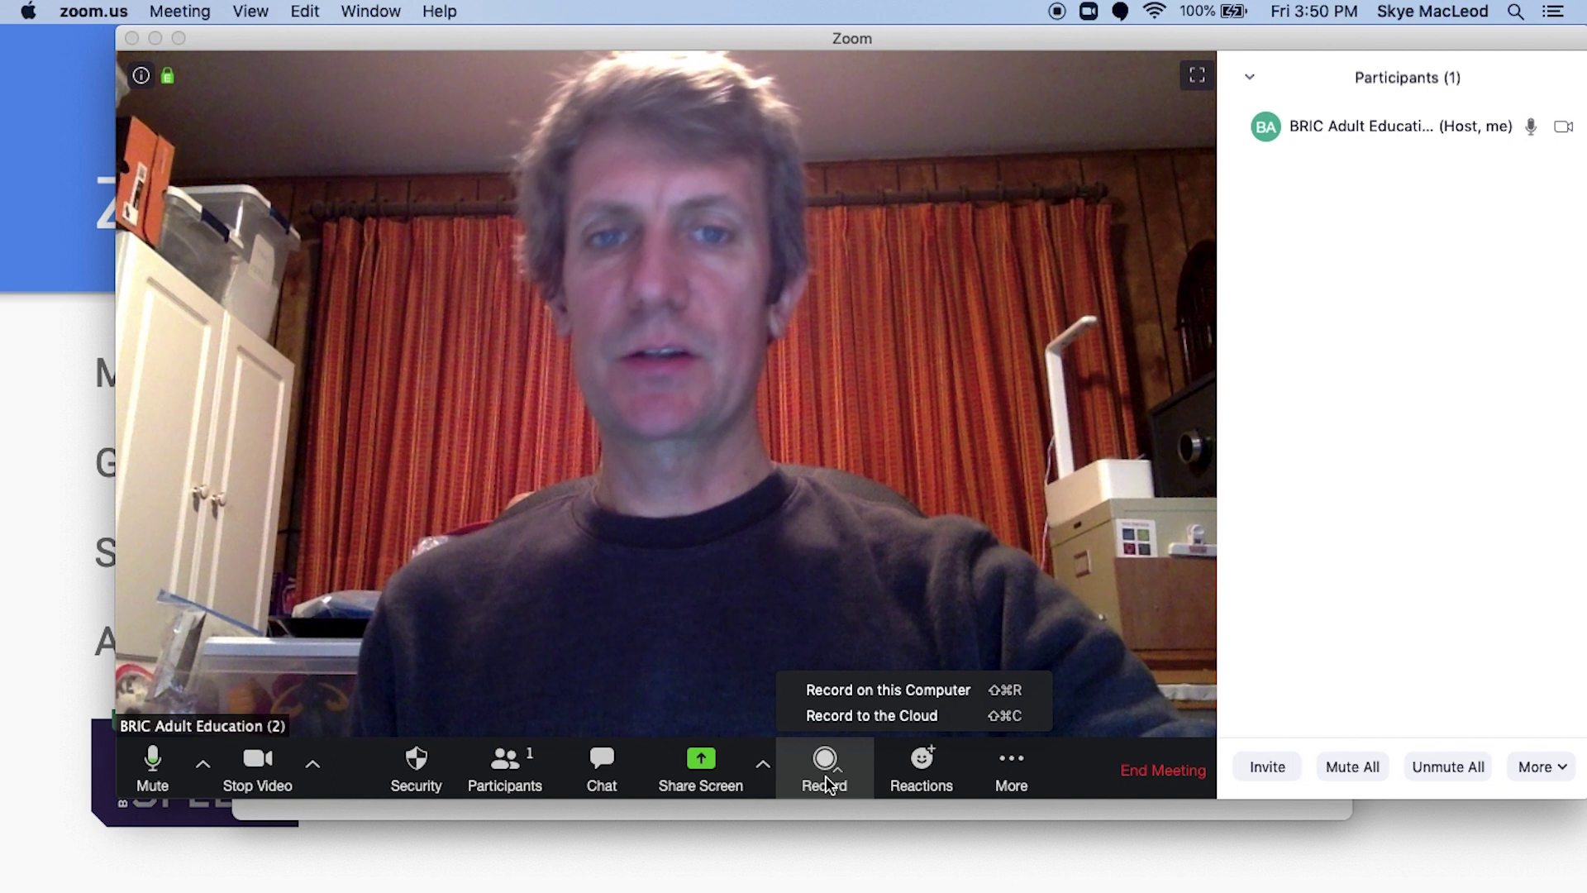
pyautogui.click(922, 765)
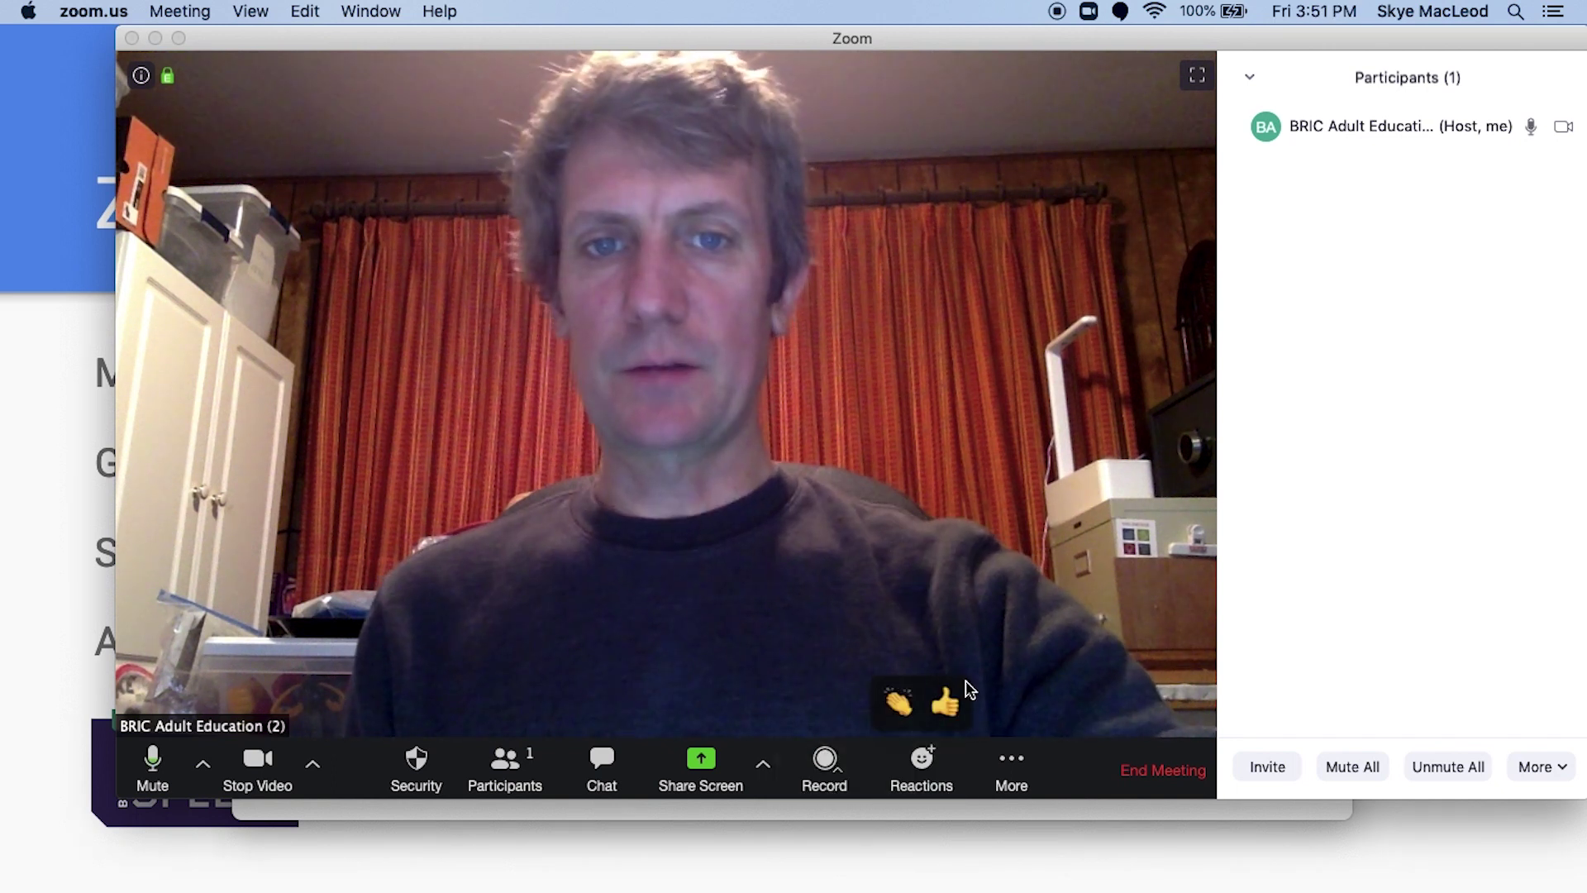
pyautogui.click(944, 700)
pyautogui.click(922, 765)
pyautogui.click(906, 698)
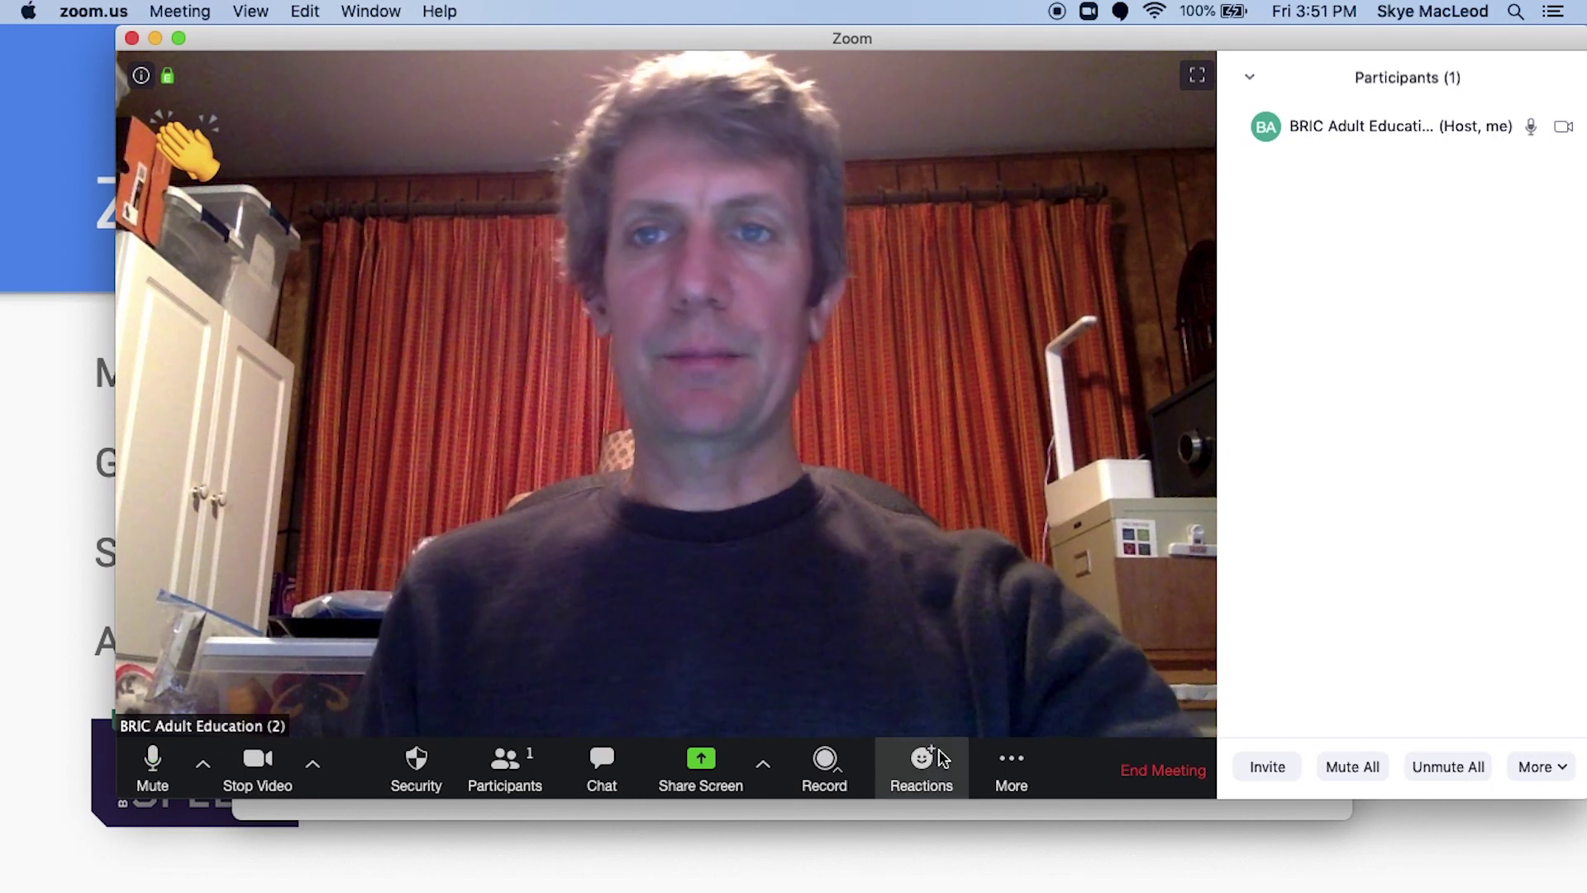
# Look at the additional meeting options for live streaming, closed captions and breakout rooms
pyautogui.click(1023, 770)
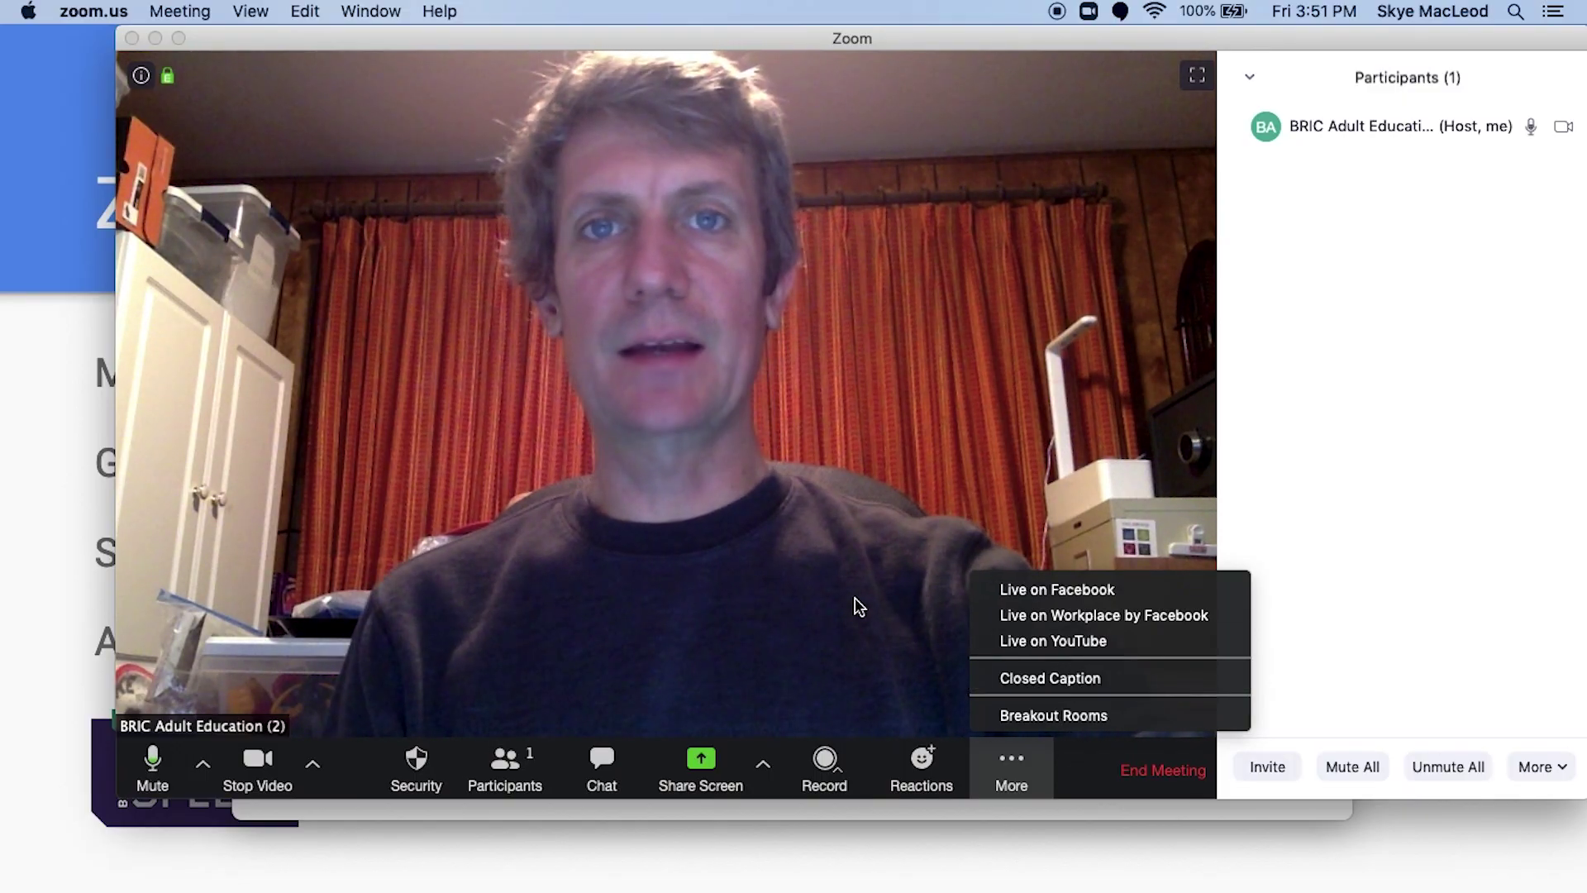
pyautogui.click(858, 608)
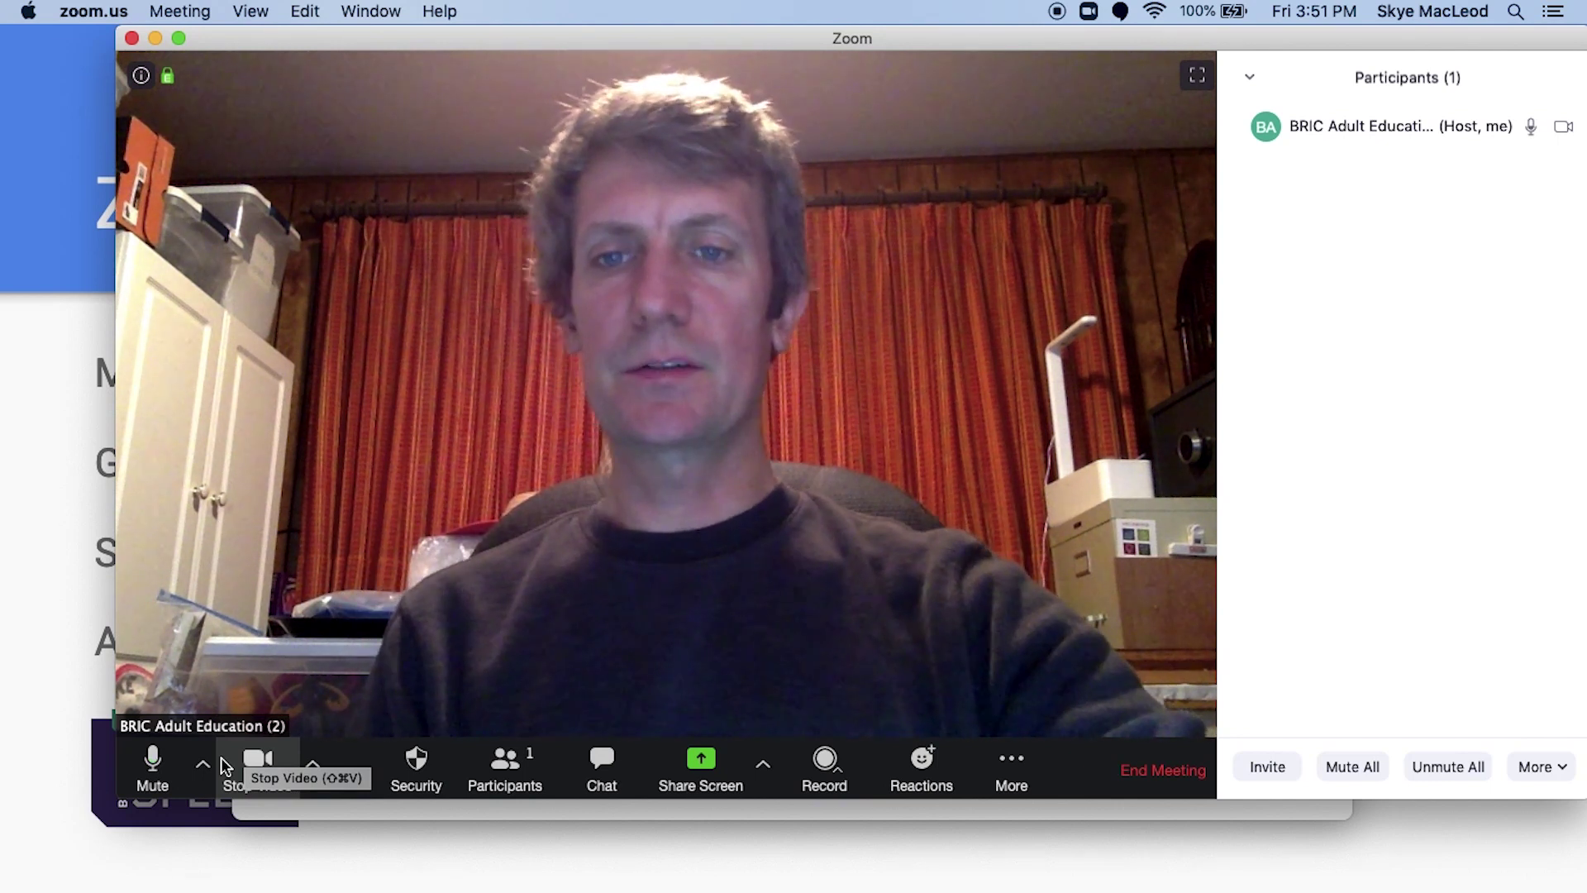
# Set both the meeting's microphone and speaker to the Jabra UC VOICE 550 MS USB headset
pyautogui.click(204, 767)
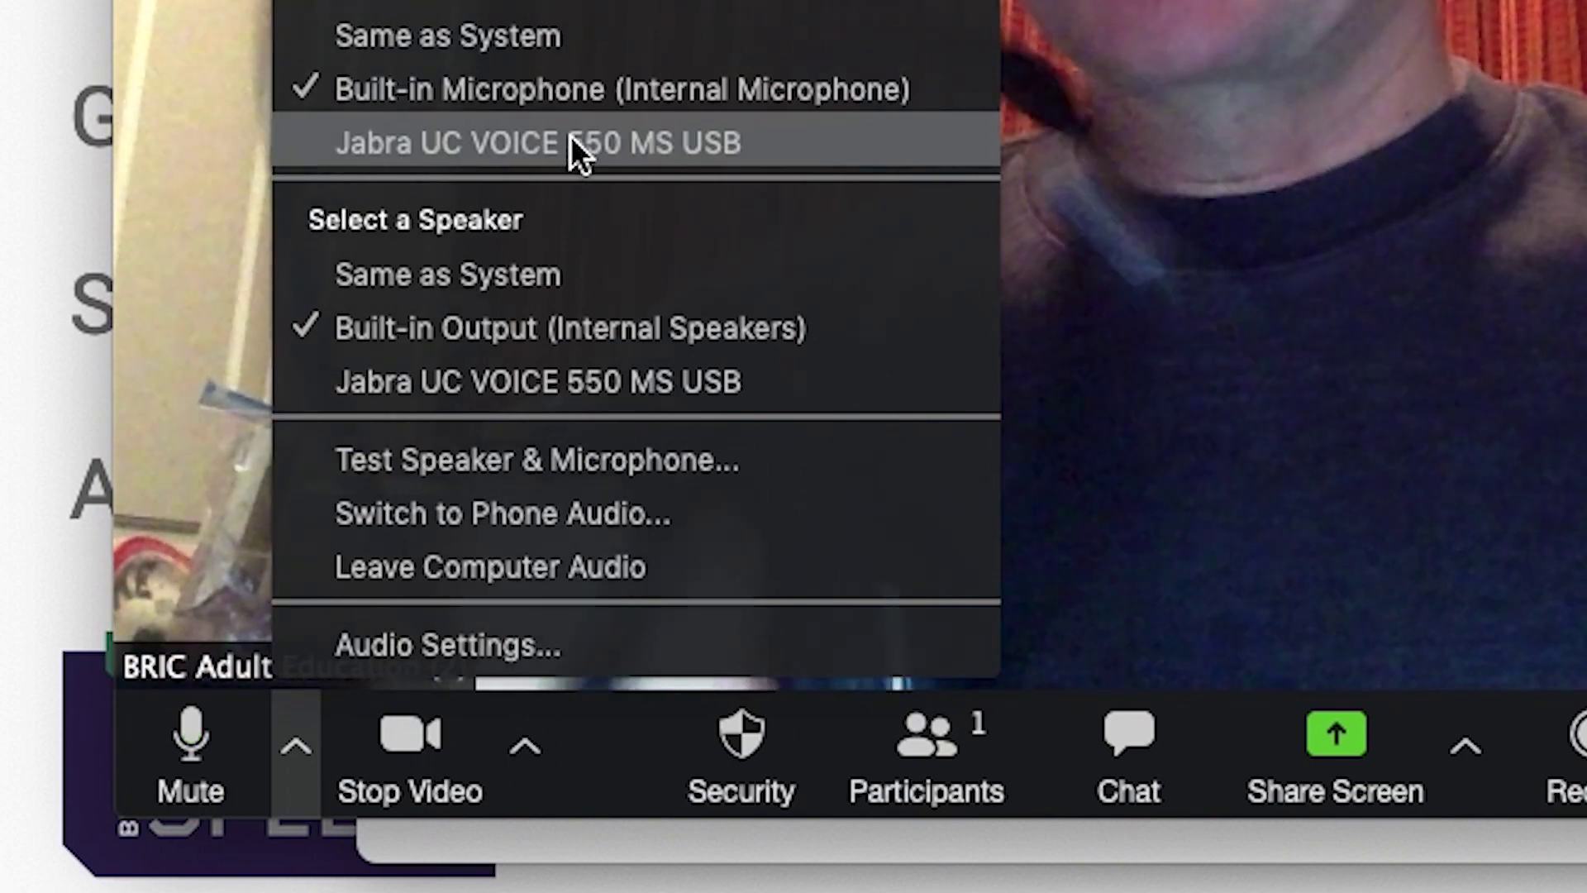
pyautogui.click(571, 135)
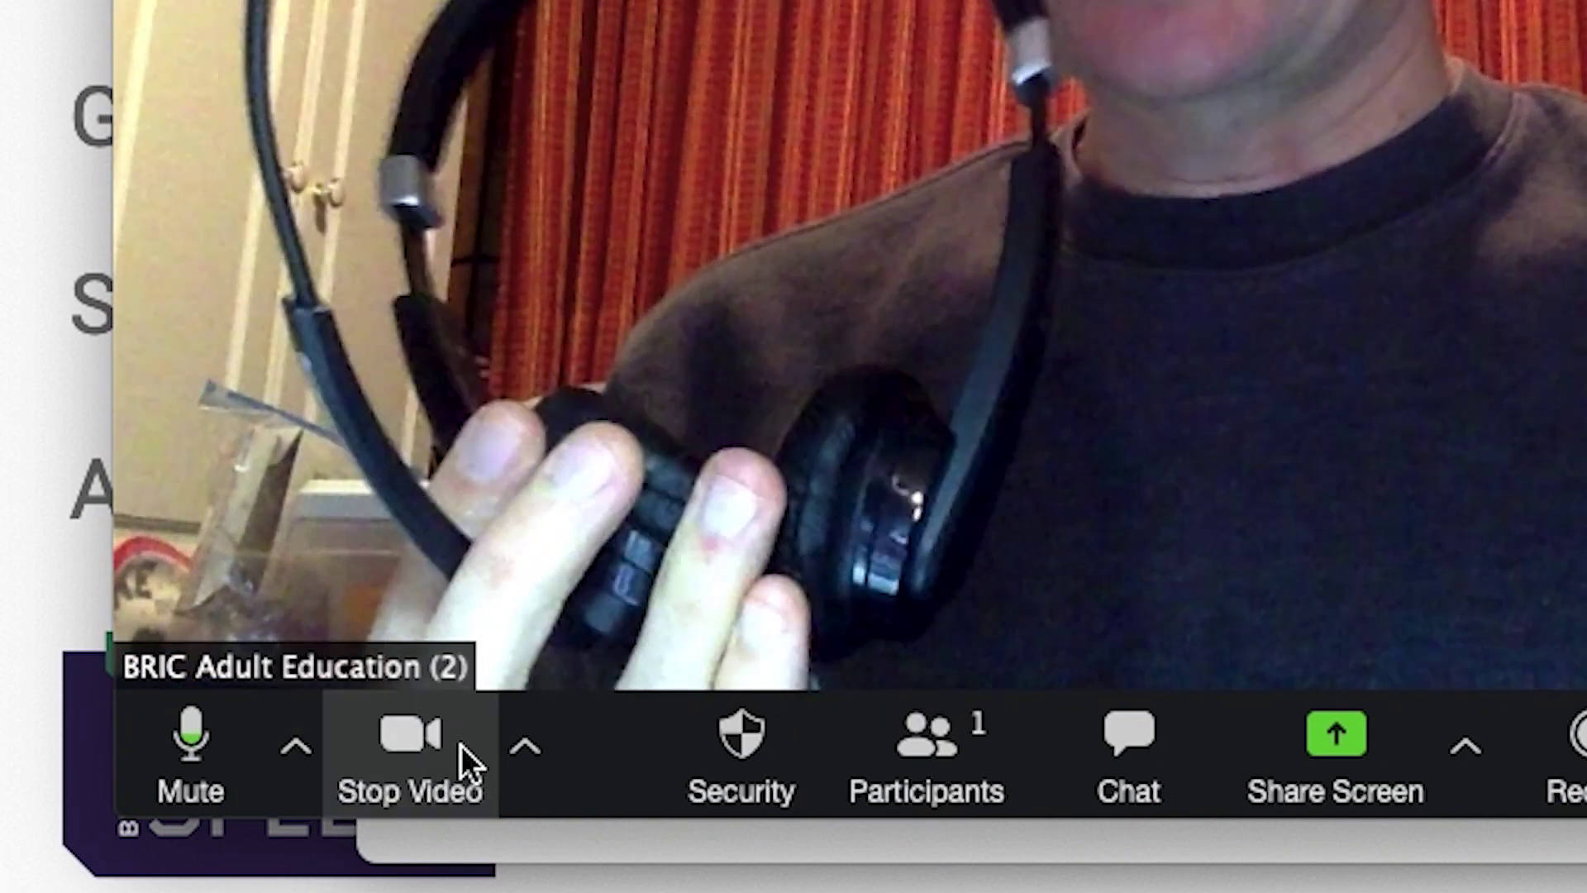
pyautogui.click(296, 749)
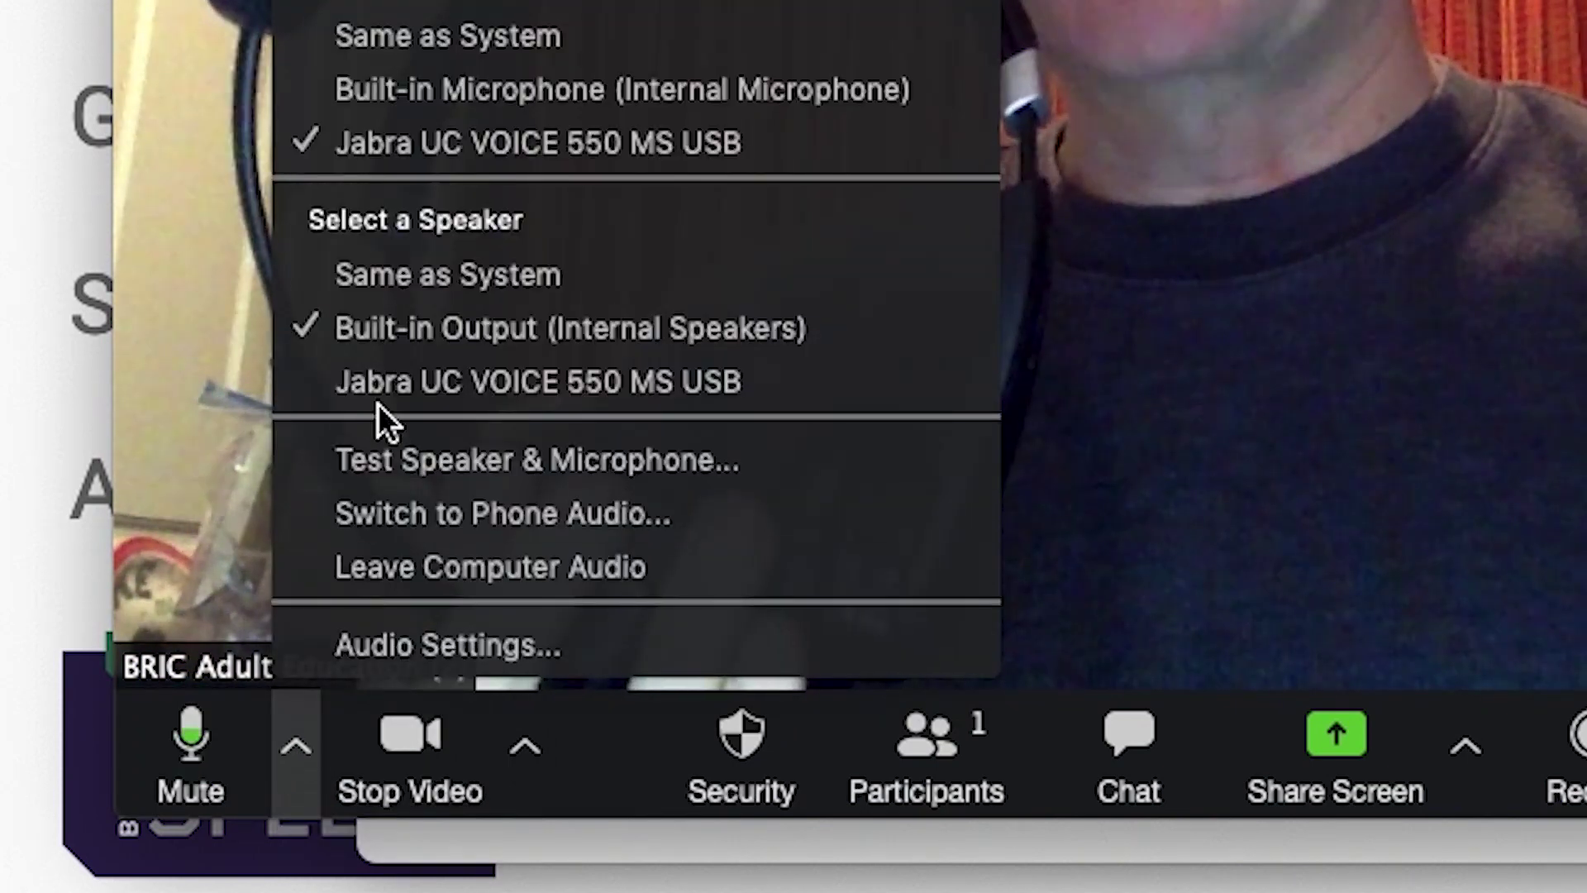
pyautogui.click(428, 396)
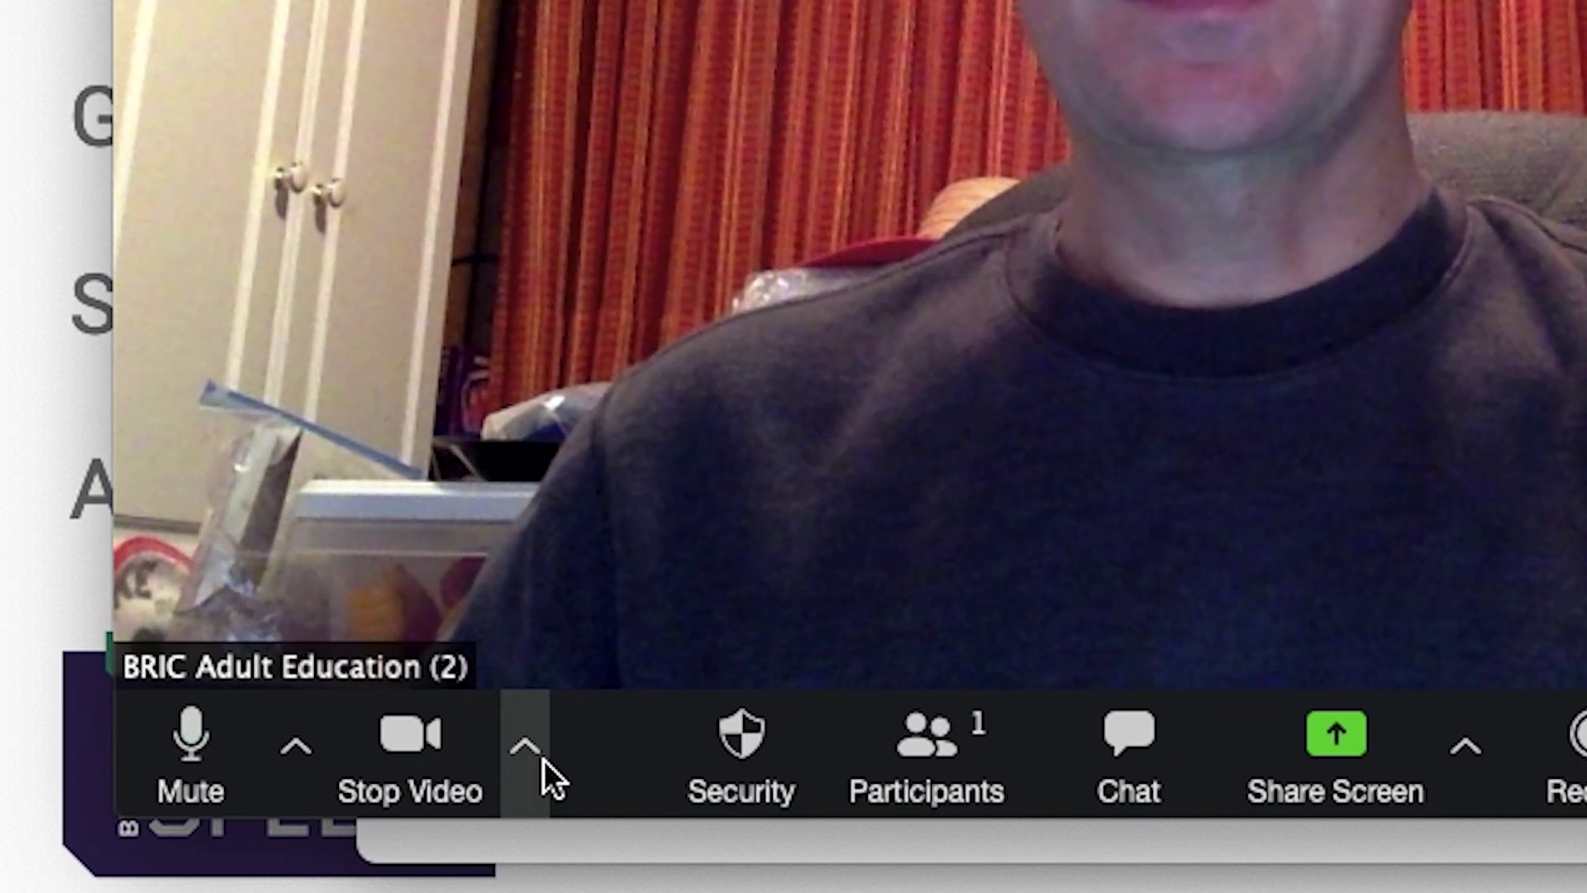
# Open the full video settings from the camera options and reposition the settings window
pyautogui.click(525, 748)
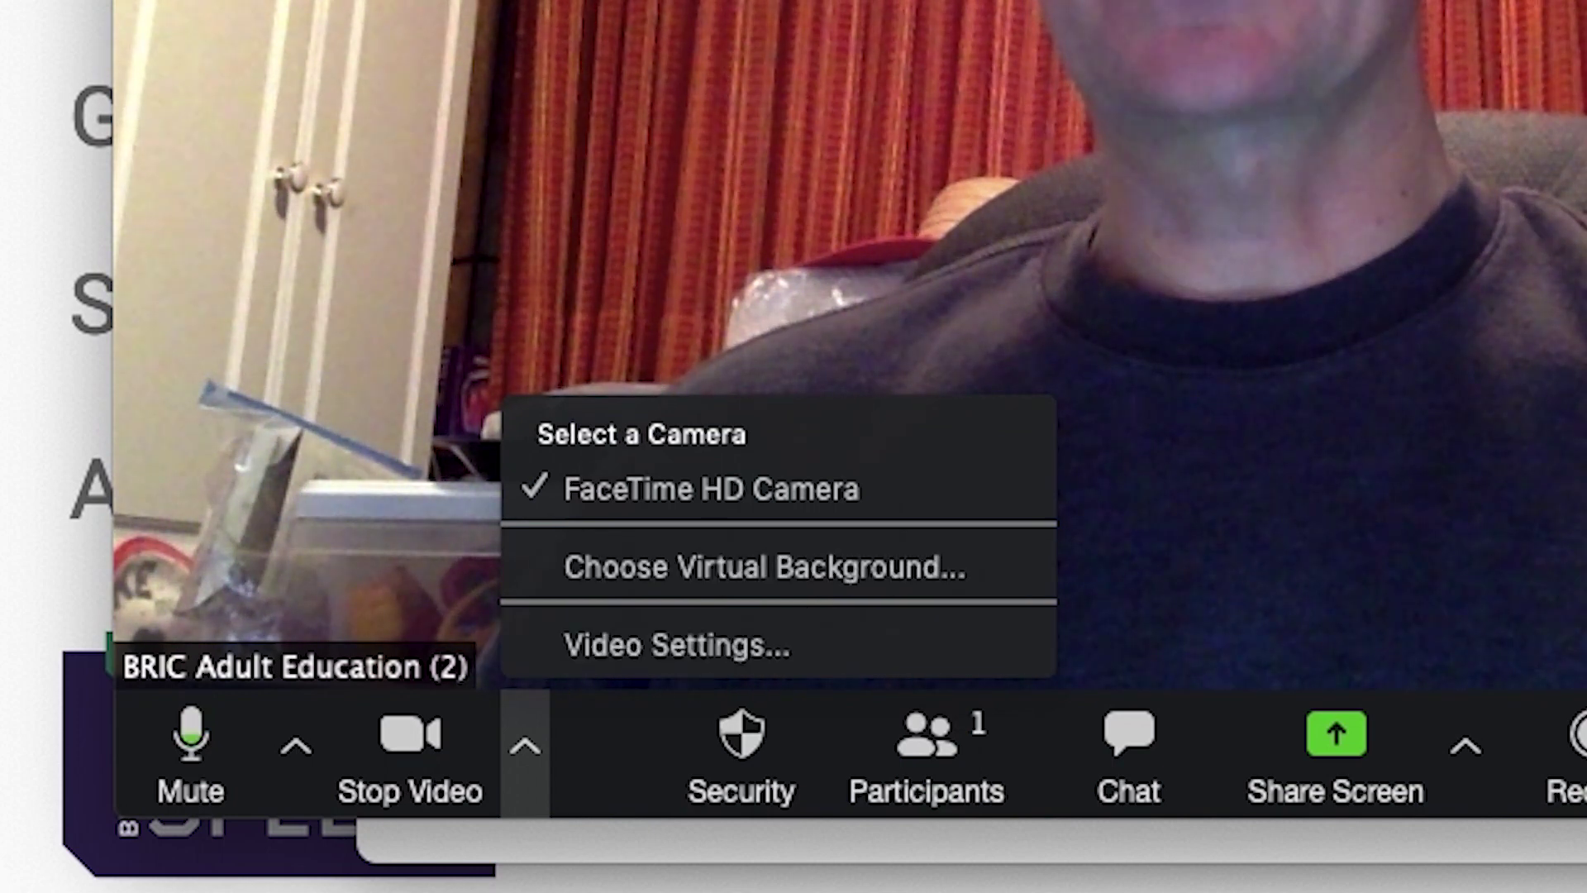
pyautogui.click(775, 654)
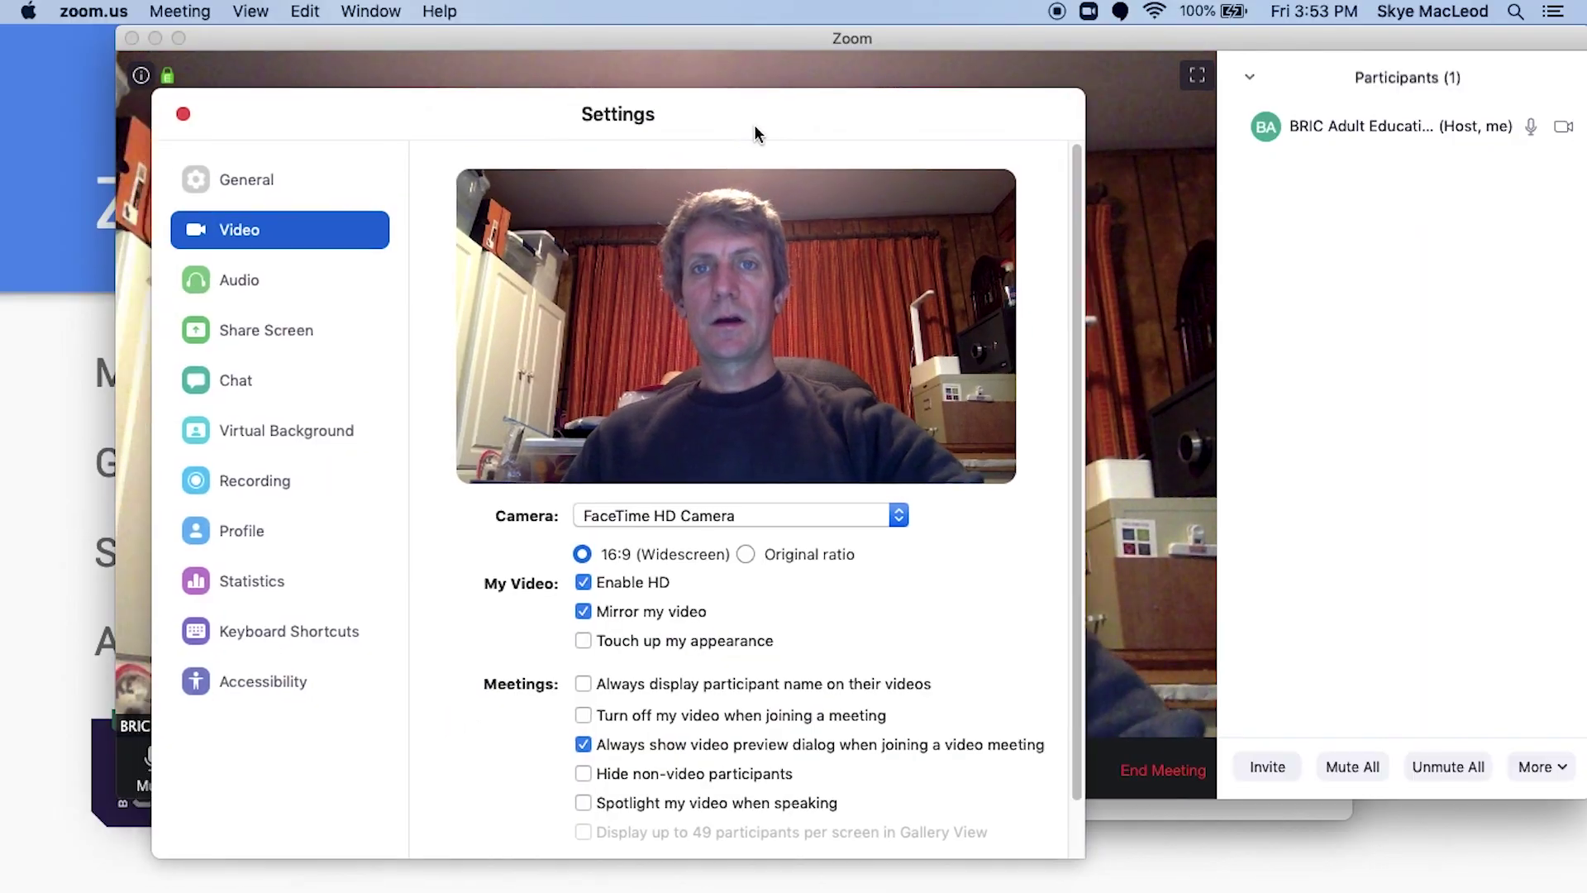
pyautogui.moveTo(754, 132); pyautogui.dragTo(899, 91)
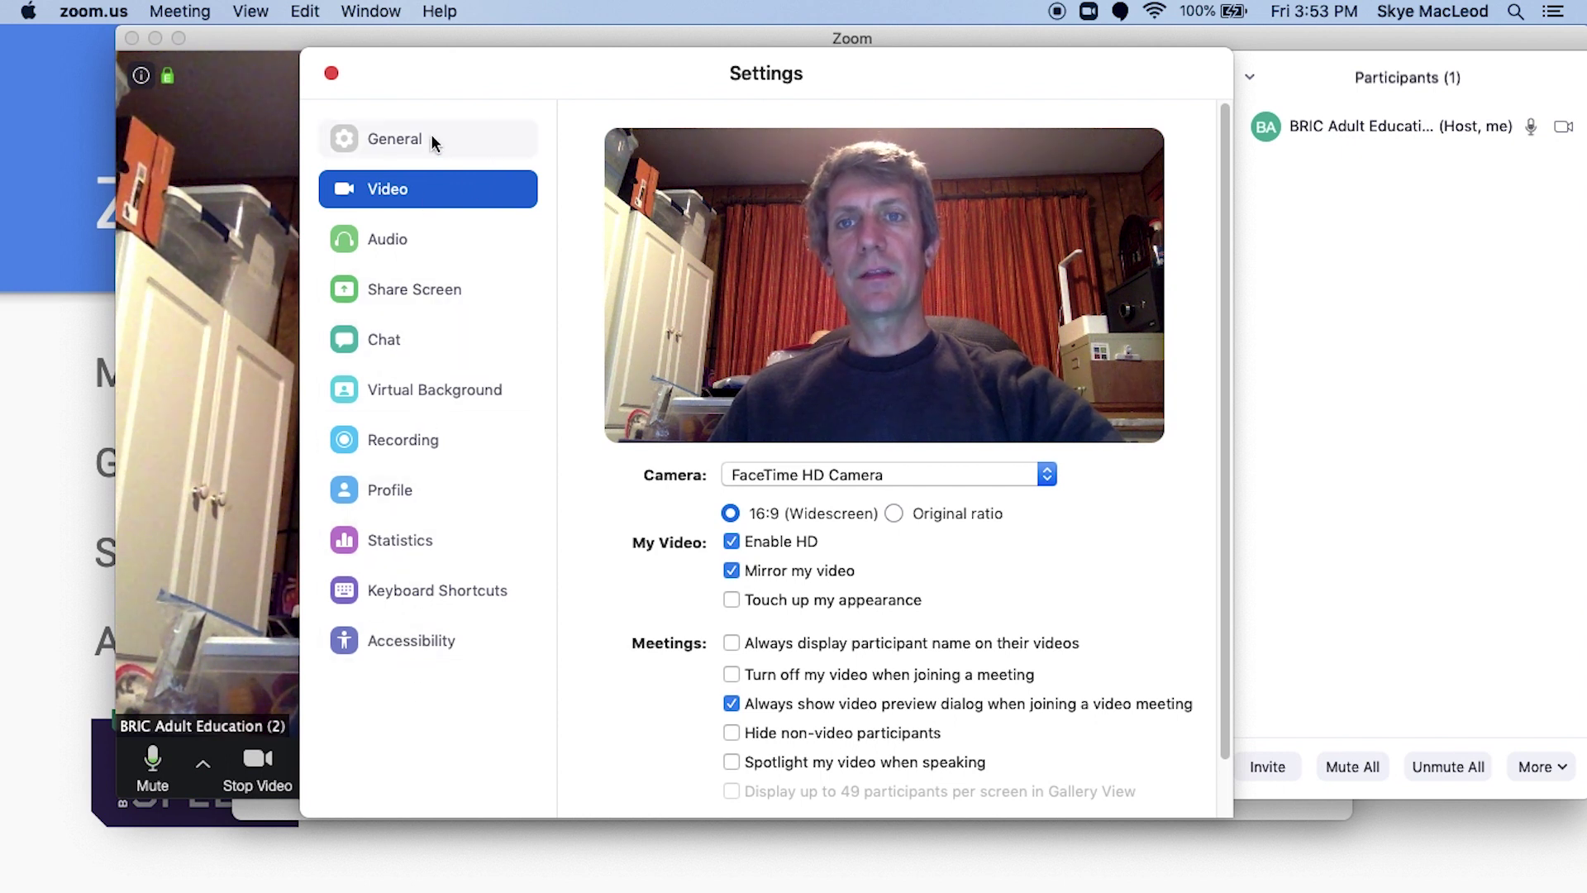
# Review the general settings, and return to the video settings to check the available cameras
pyautogui.click(413, 151)
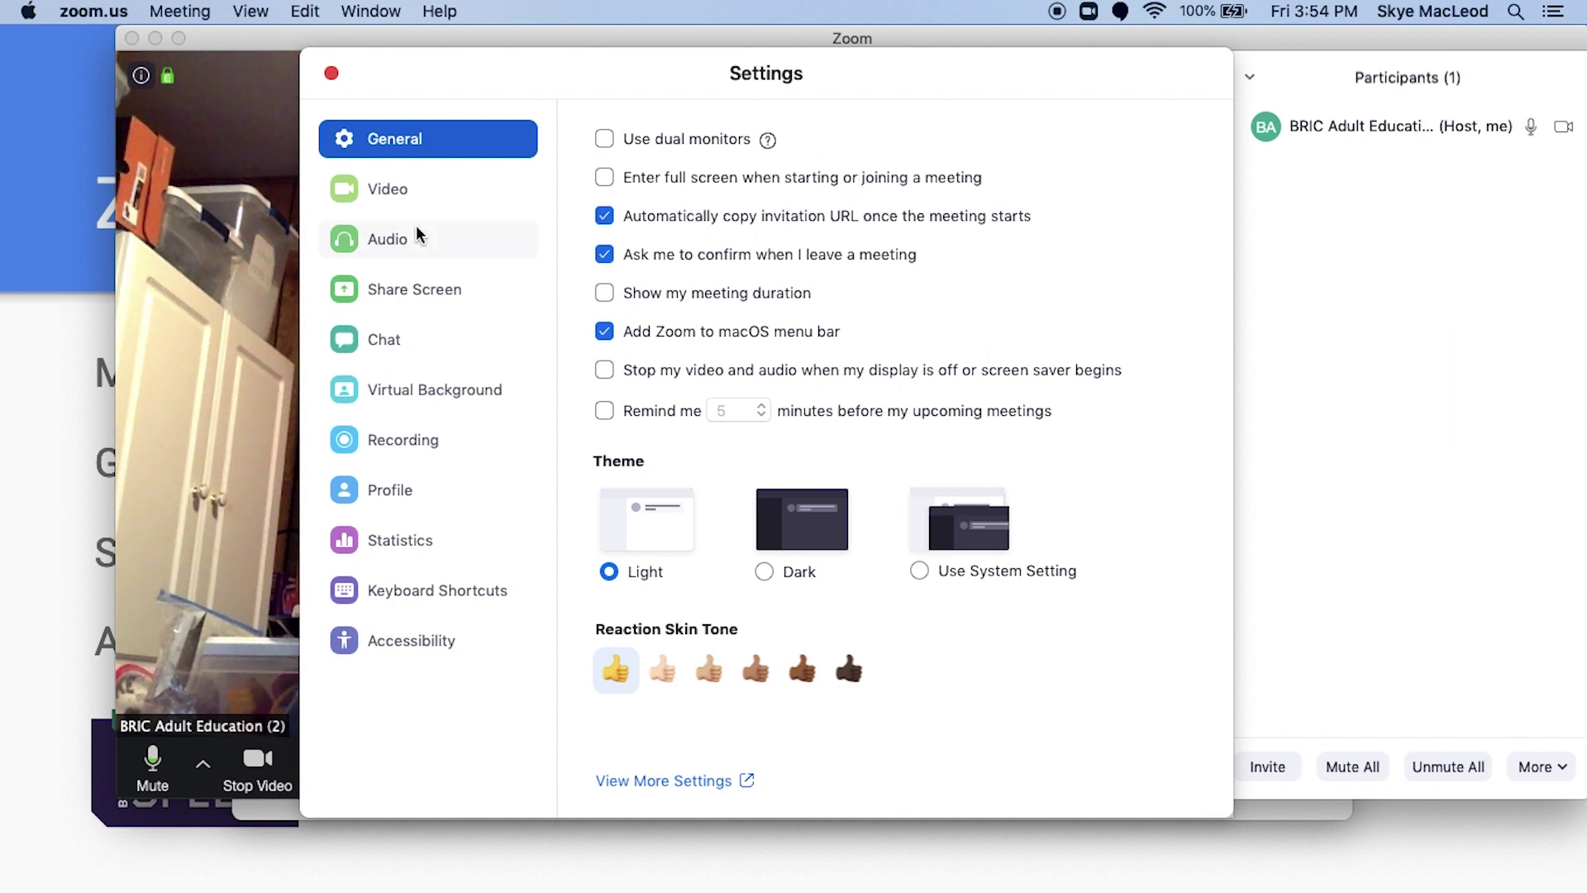
pyautogui.click(413, 192)
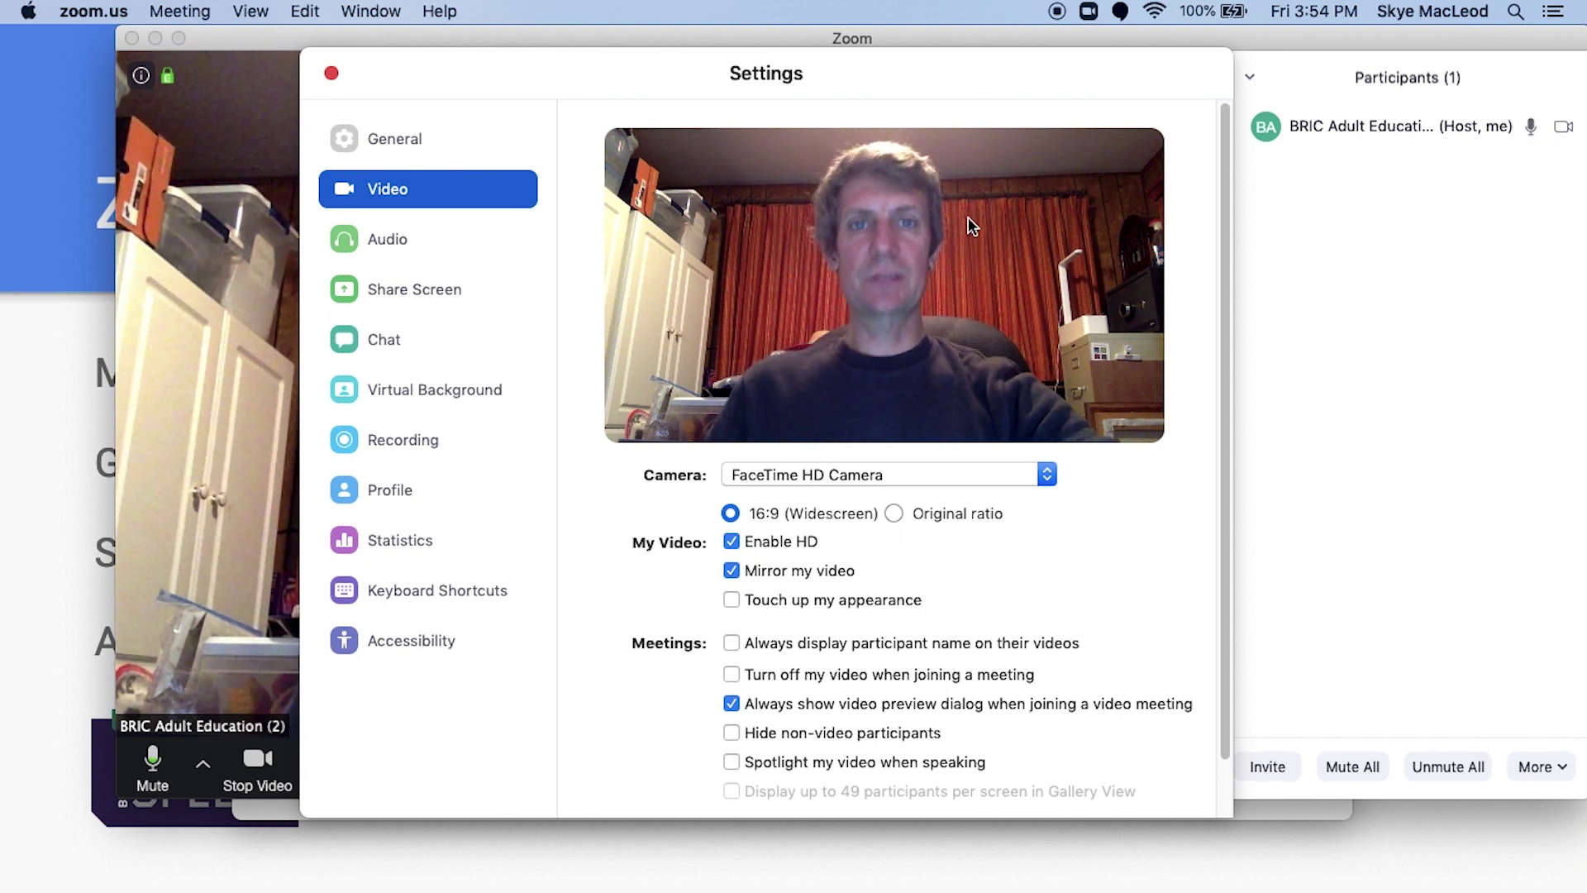
pyautogui.click(867, 475)
pyautogui.click(867, 475)
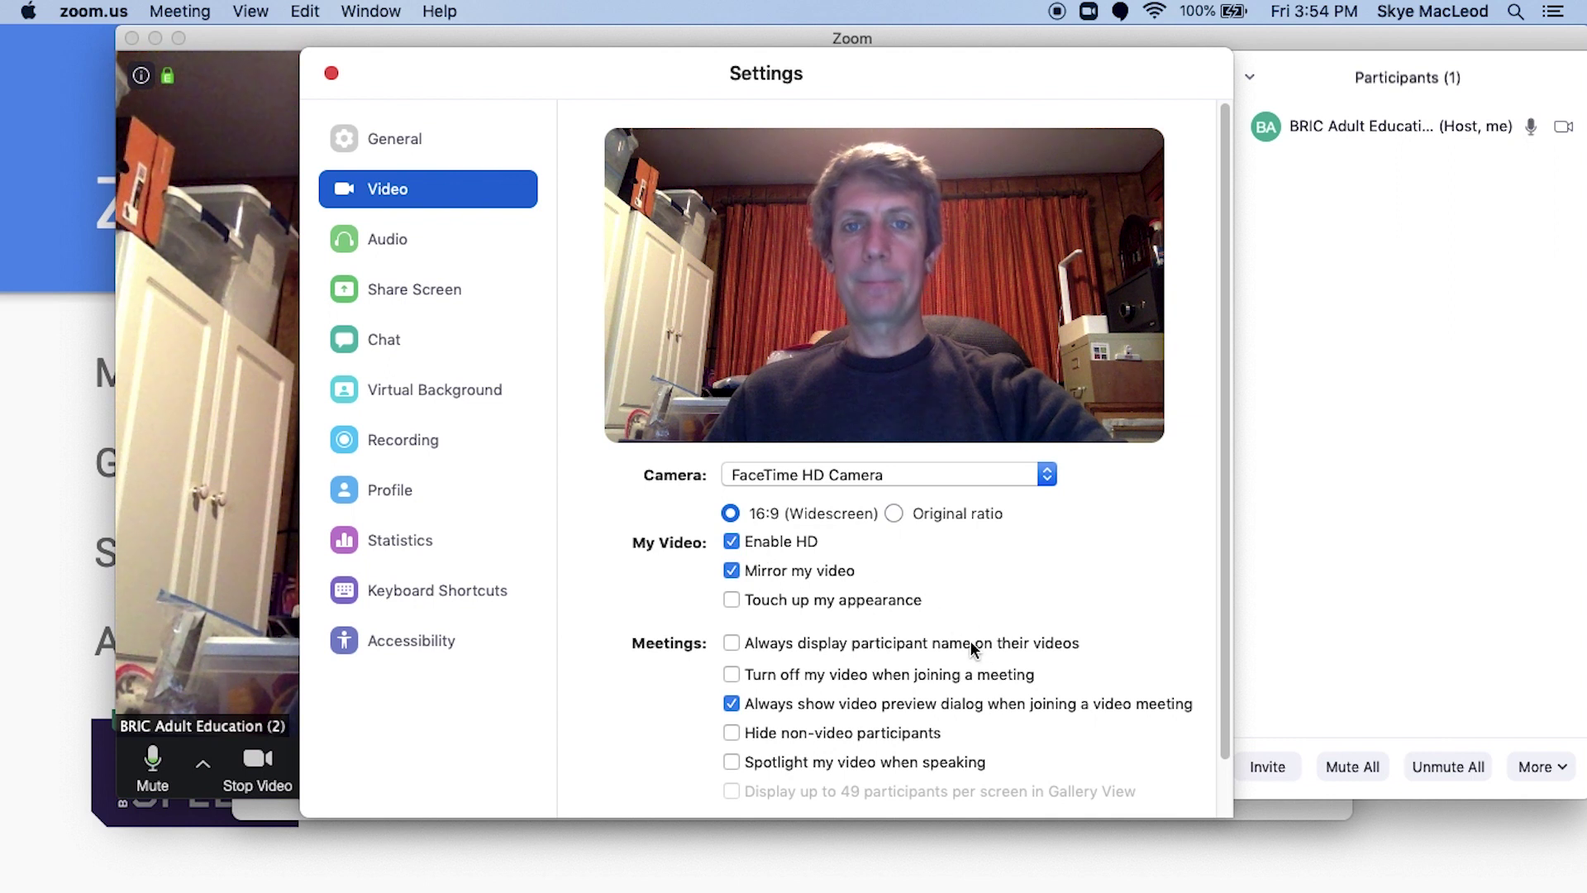
# Turn the mirroring of the own video off and on again twice to compare the previews
pyautogui.click(731, 571)
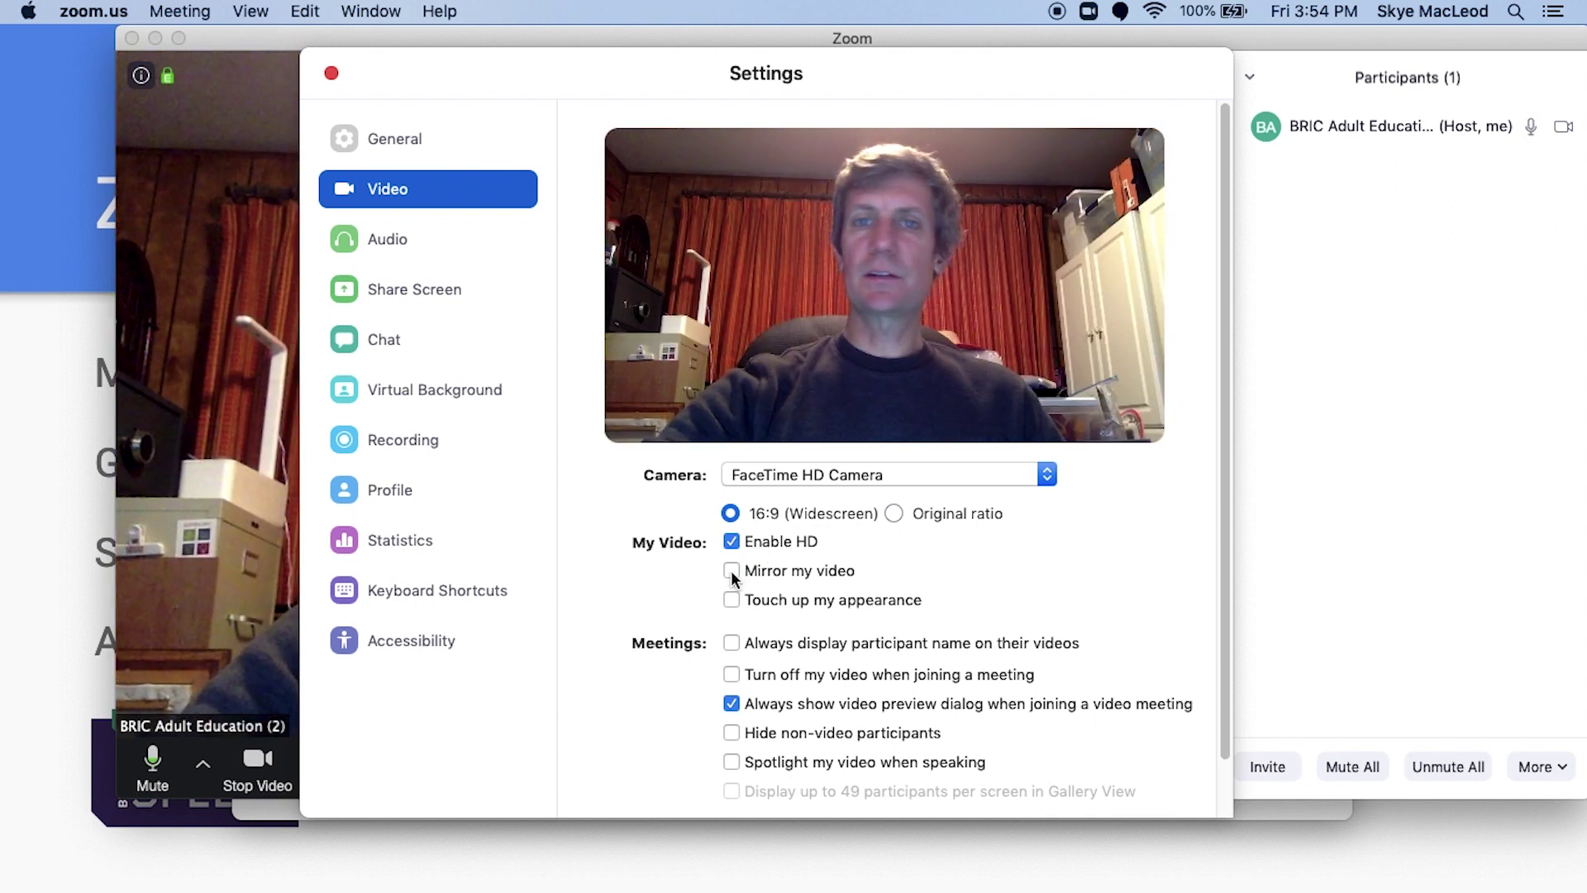
pyautogui.click(731, 573)
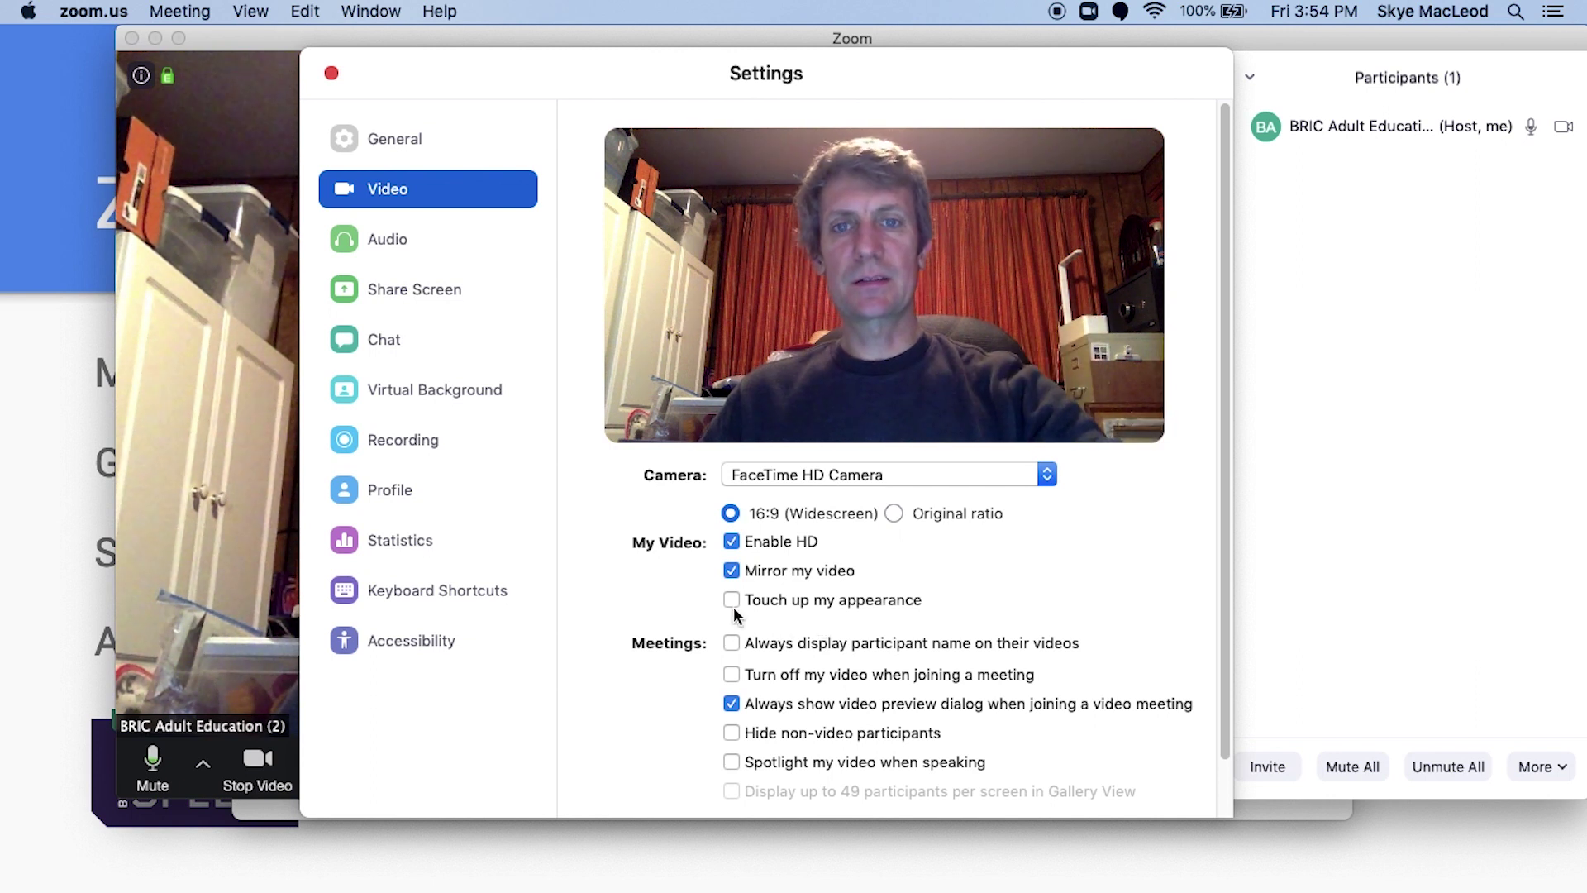
pyautogui.click(731, 570)
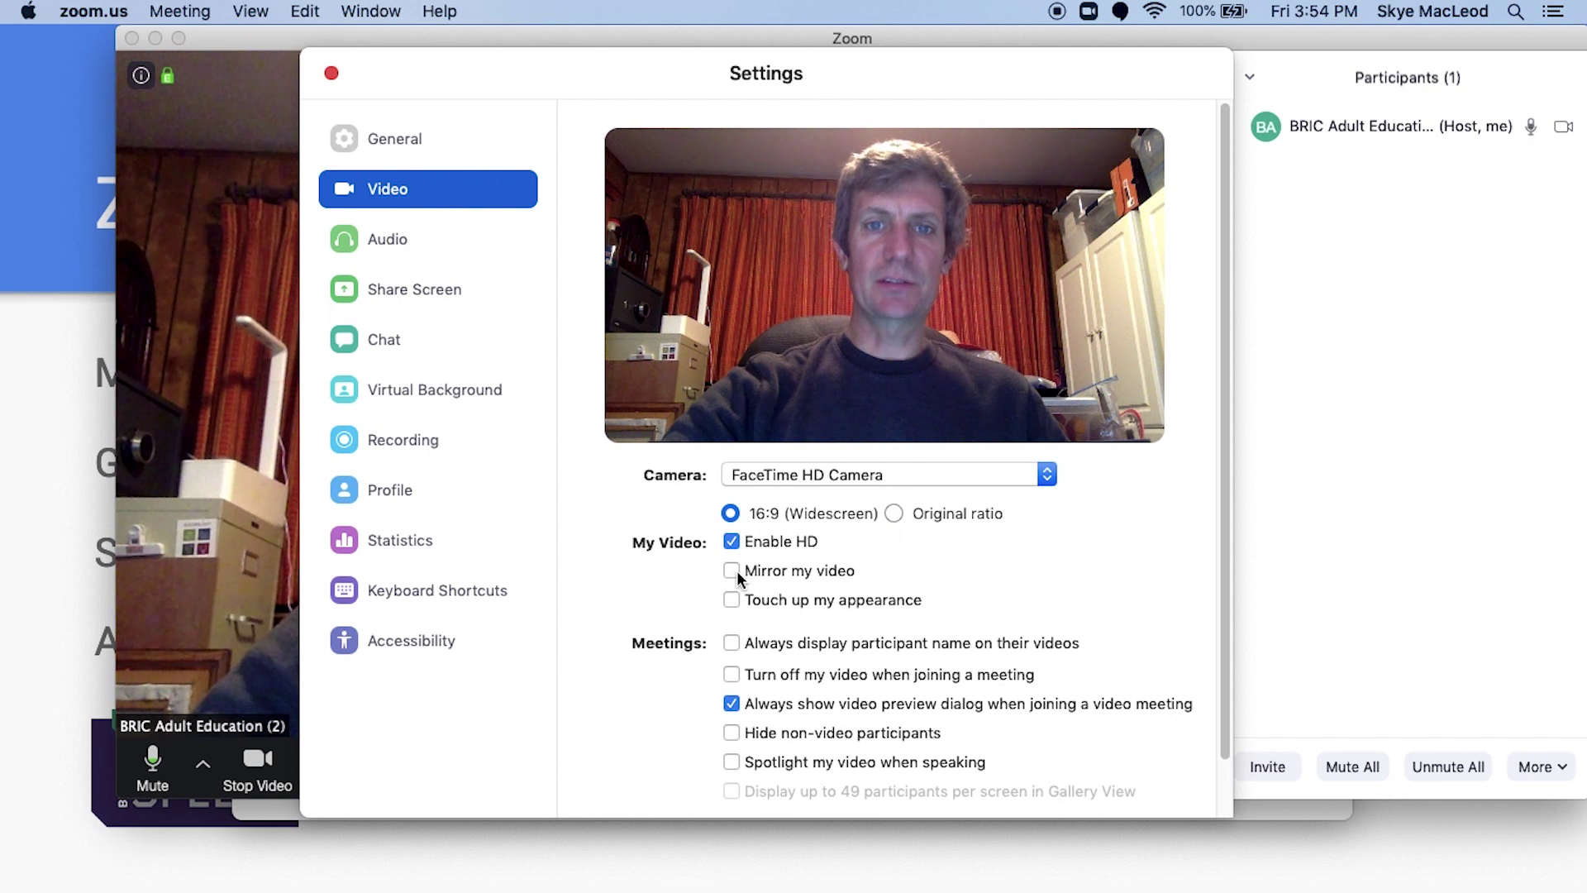
pyautogui.click(733, 570)
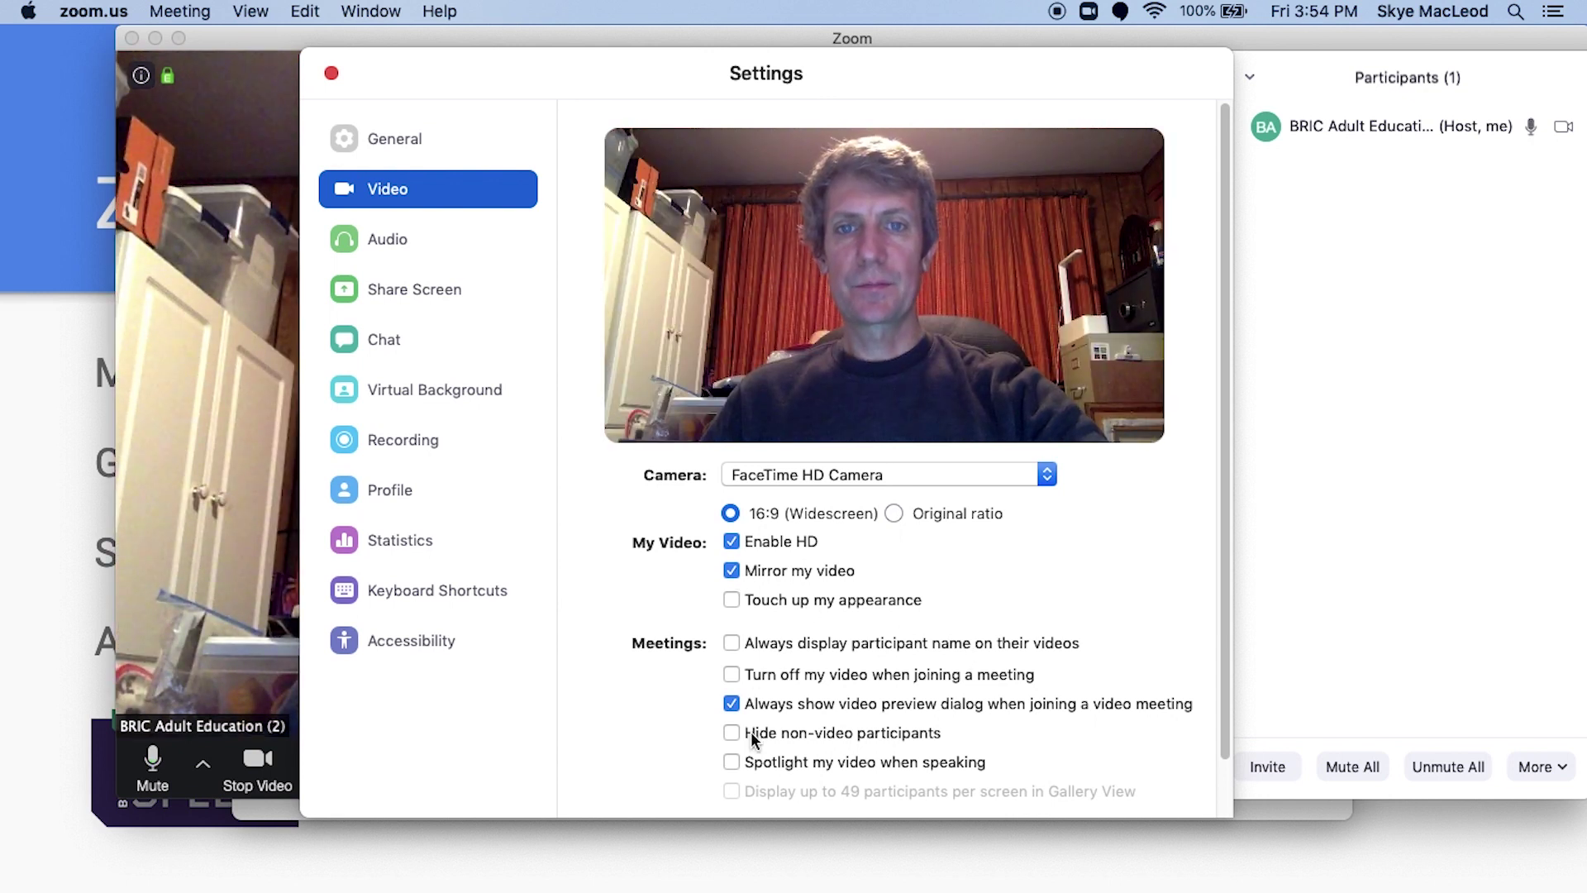
# In the audio settings, test the speaker with a slightly raised output volume and check the available output devices
pyautogui.click(369, 241)
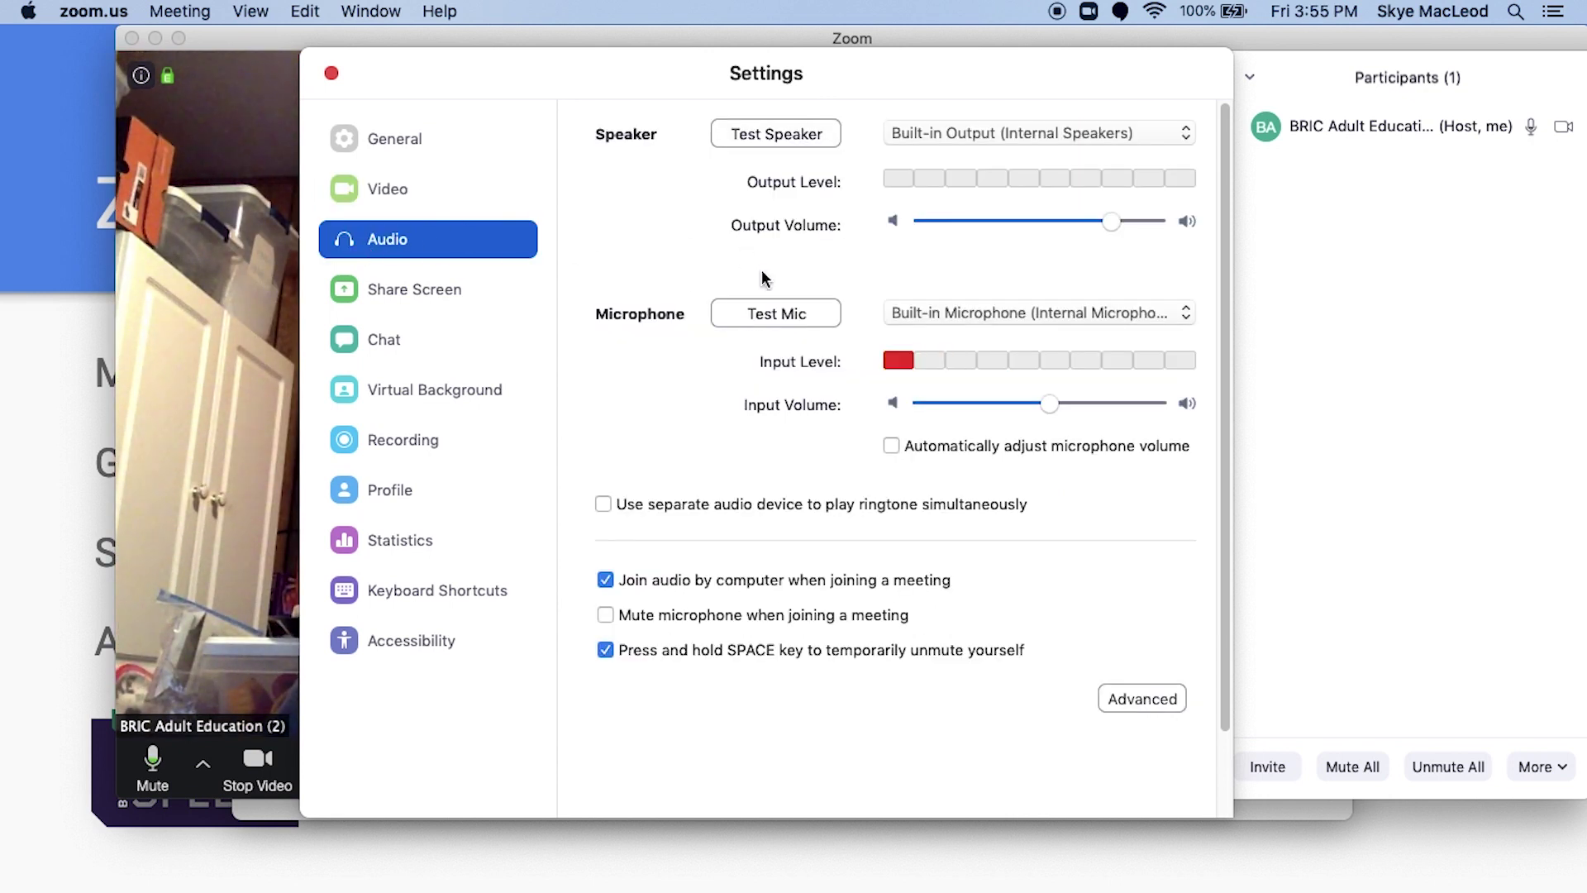
pyautogui.click(758, 137)
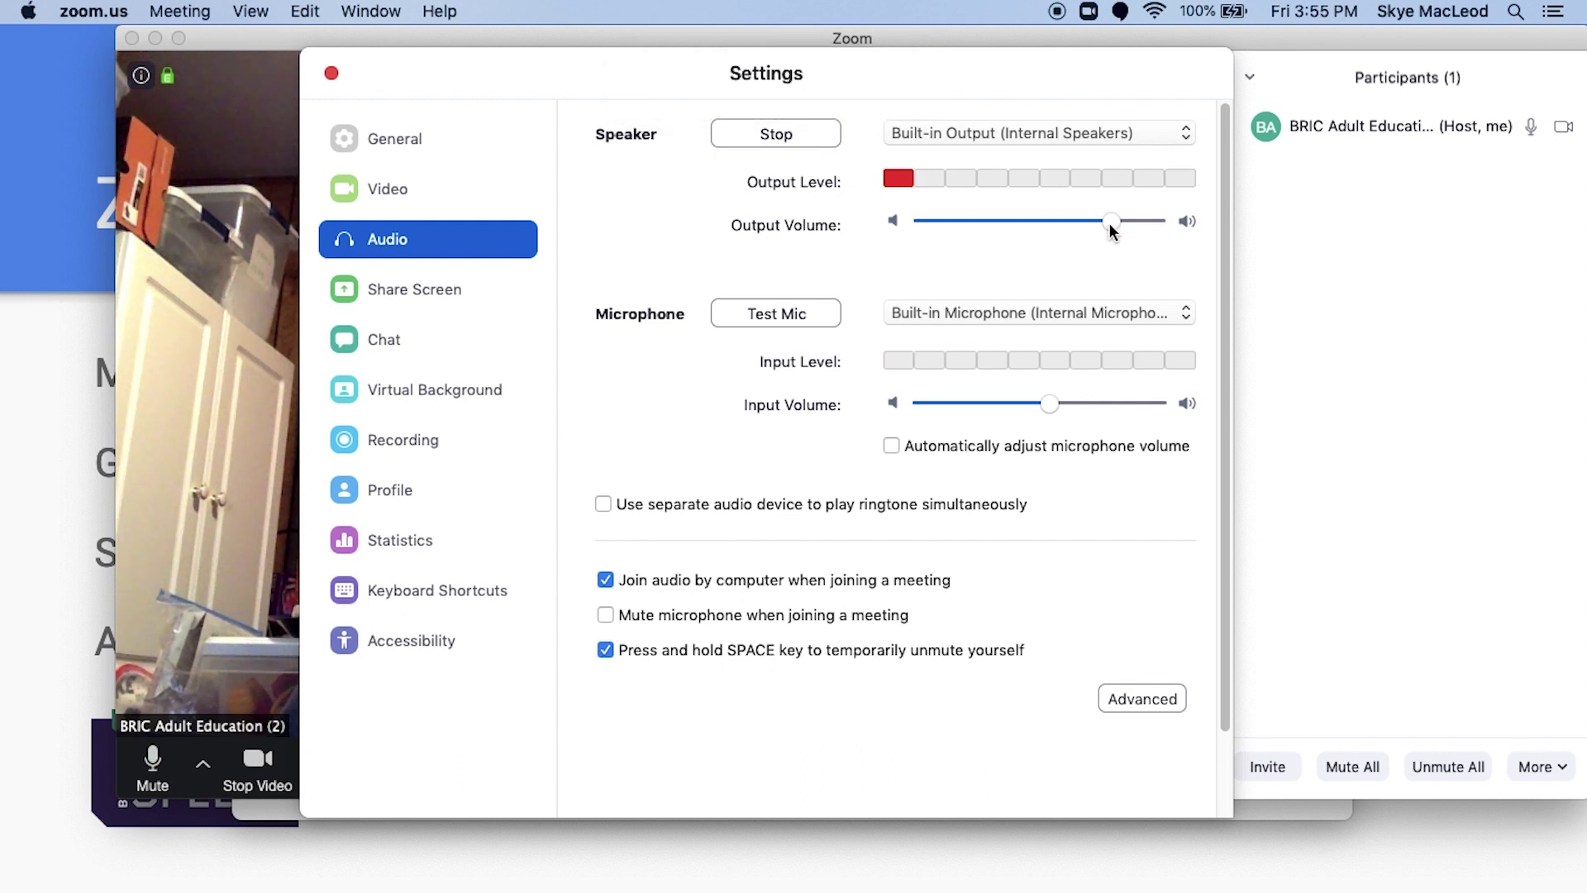
pyautogui.moveTo(1131, 225); pyautogui.dragTo(1121, 225)
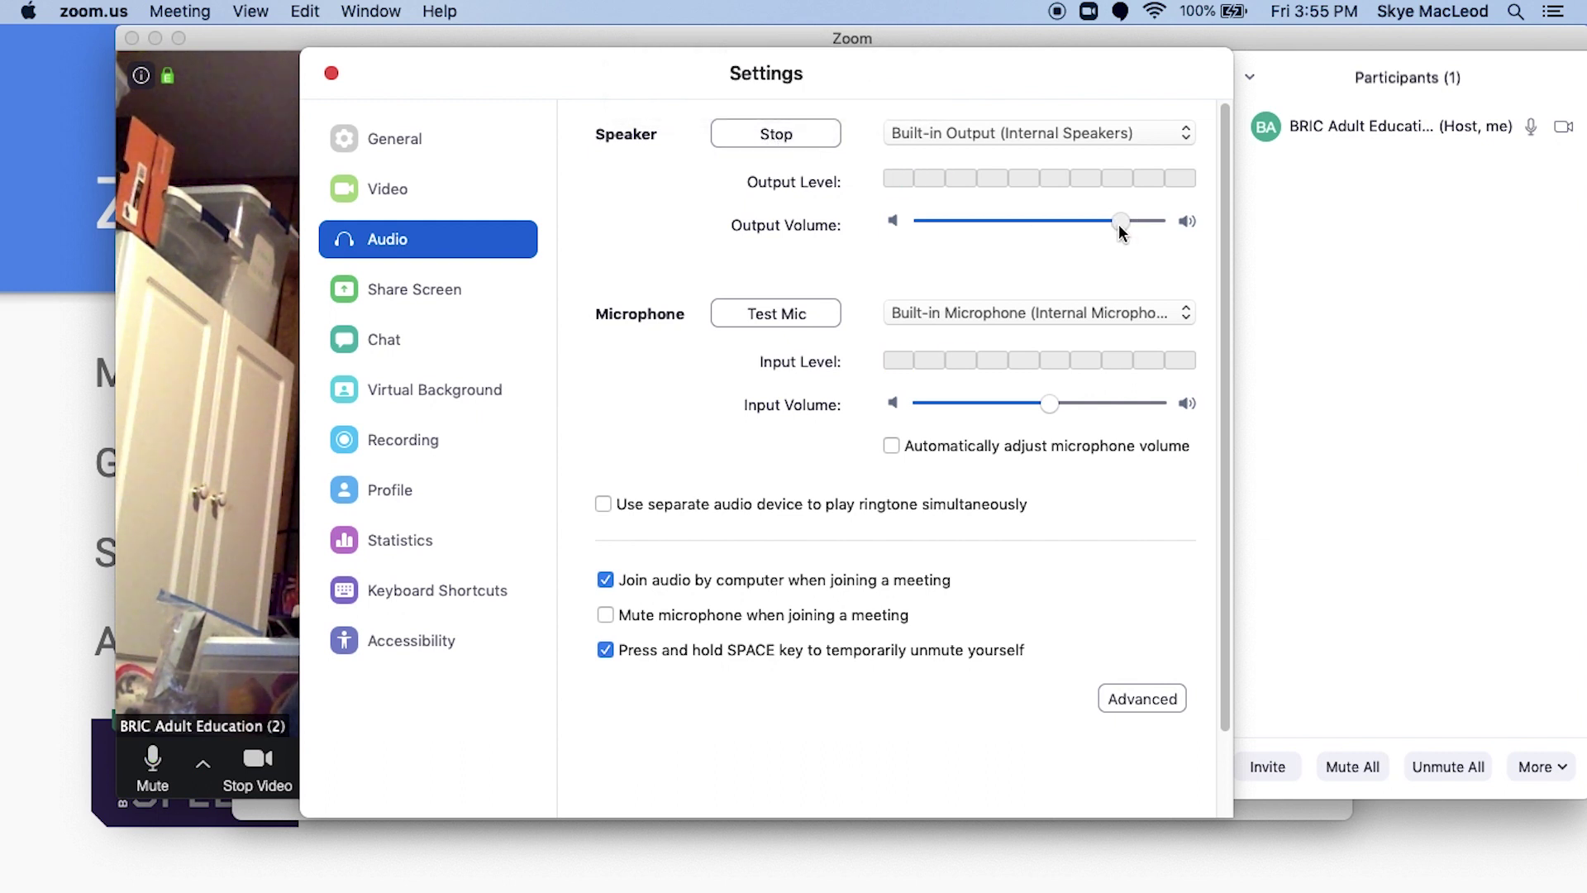
pyautogui.click(801, 136)
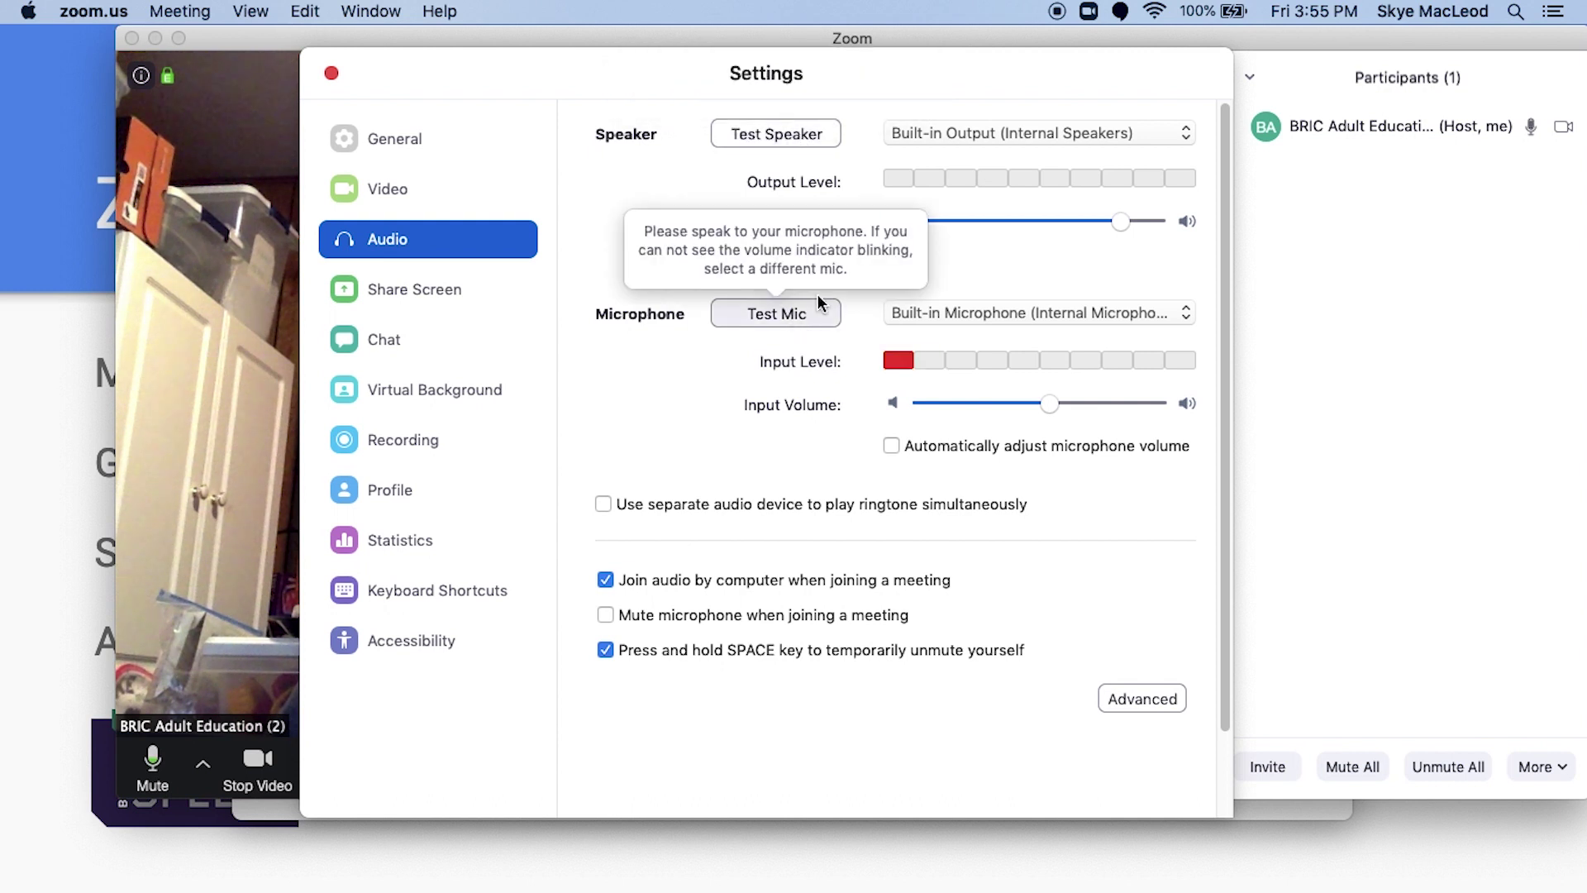
pyautogui.click(1059, 134)
pyautogui.click(1054, 134)
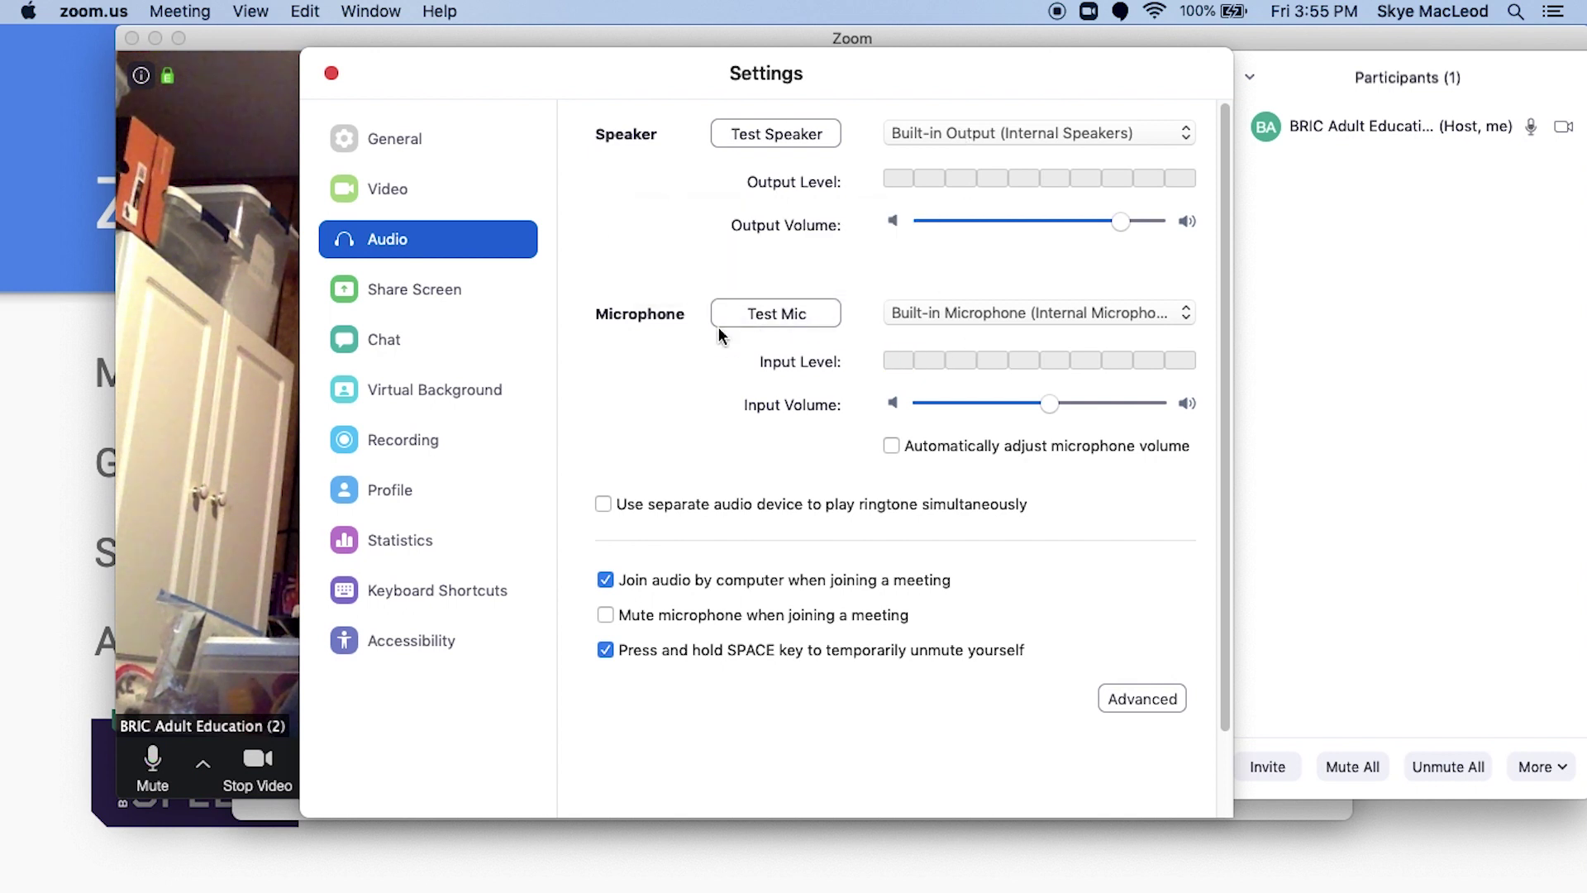
# Test the built-in microphone and raise its input volume slightly
pyautogui.click(735, 311)
pyautogui.click(782, 311)
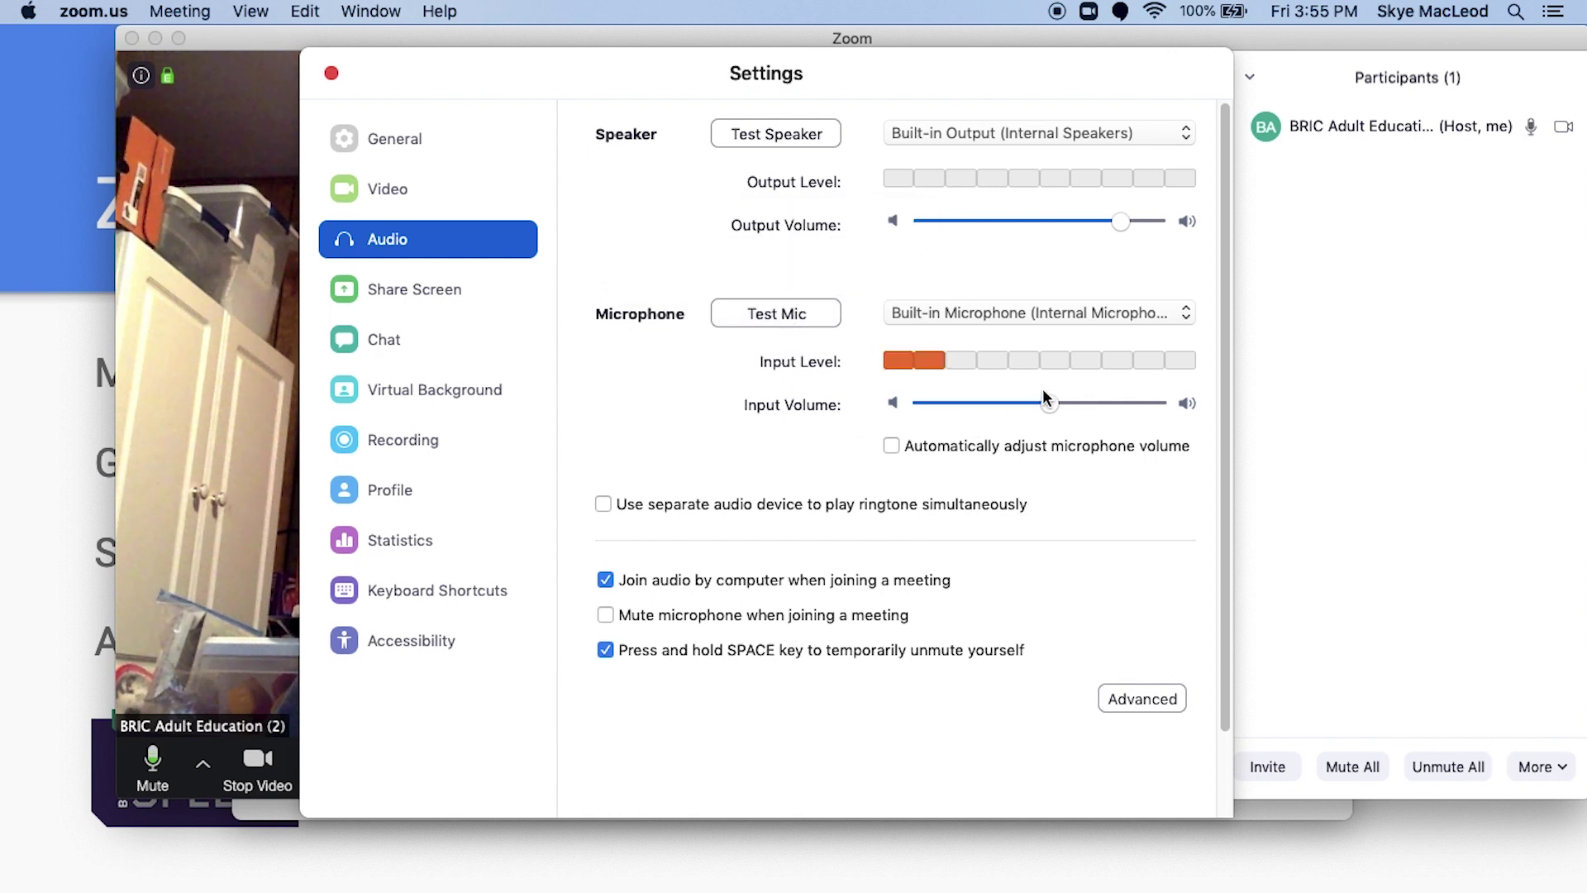
pyautogui.moveTo(1053, 404); pyautogui.dragTo(1087, 405)
# Review the screen sharing, chat and virtual background settings
pyautogui.click(393, 291)
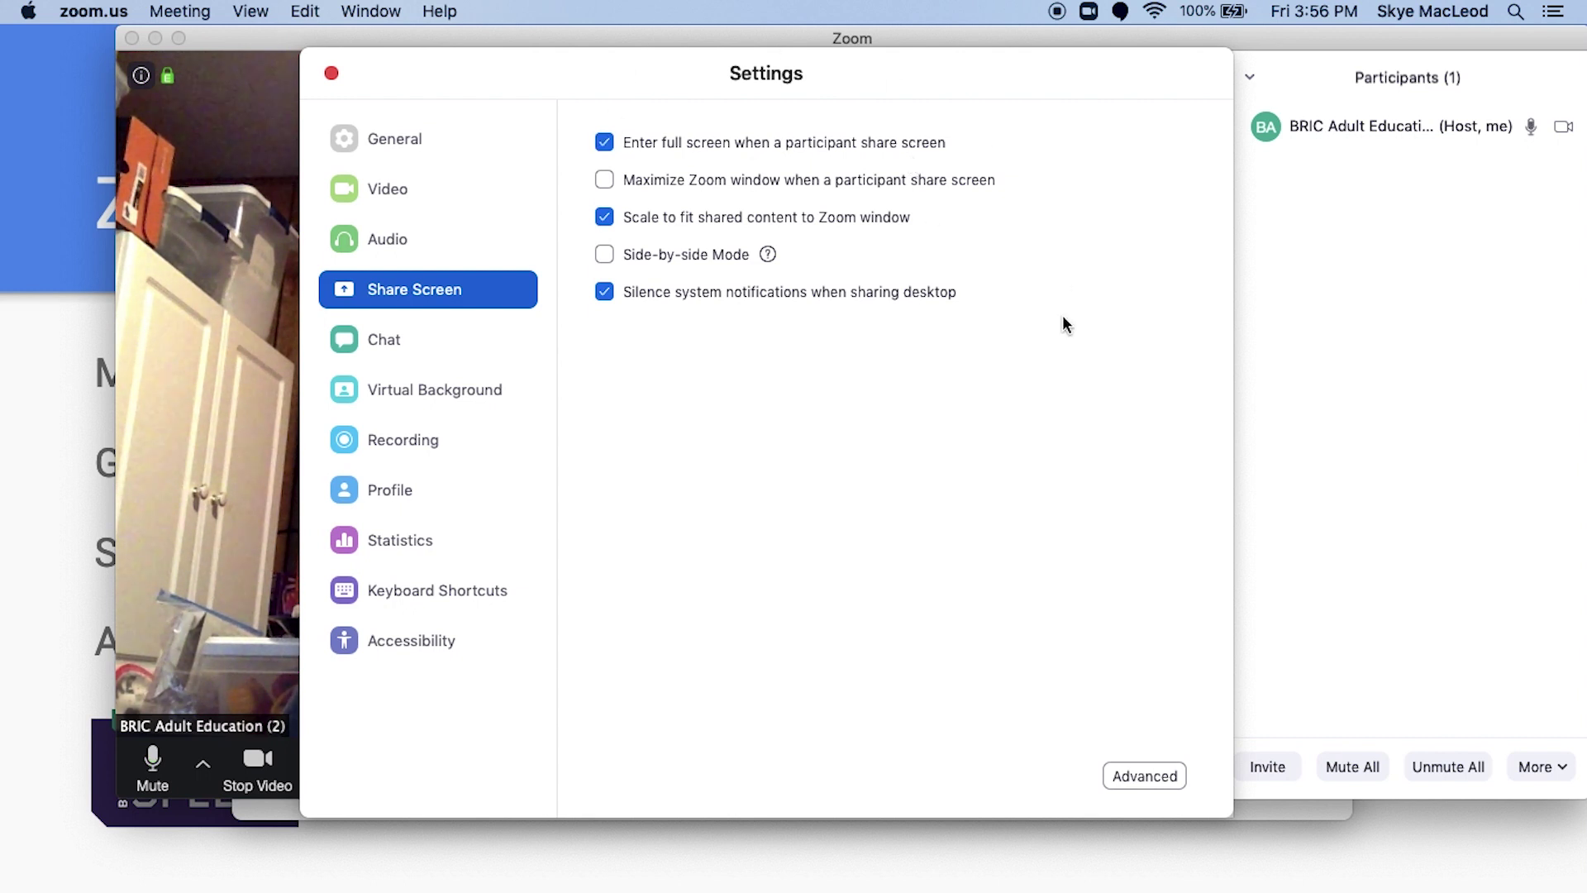
pyautogui.click(387, 340)
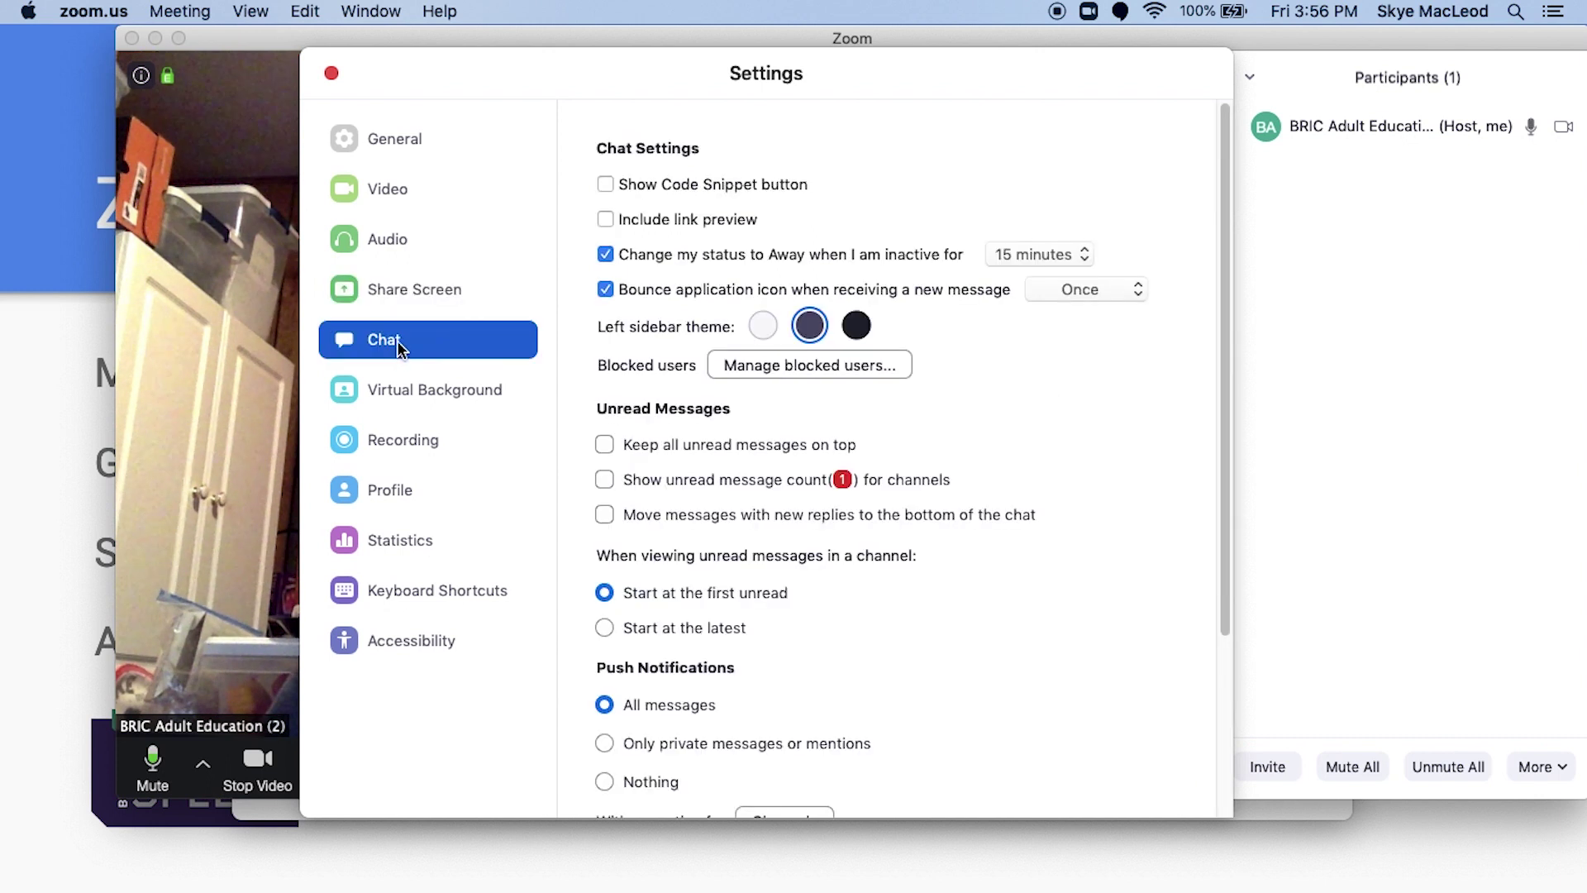
pyautogui.click(409, 390)
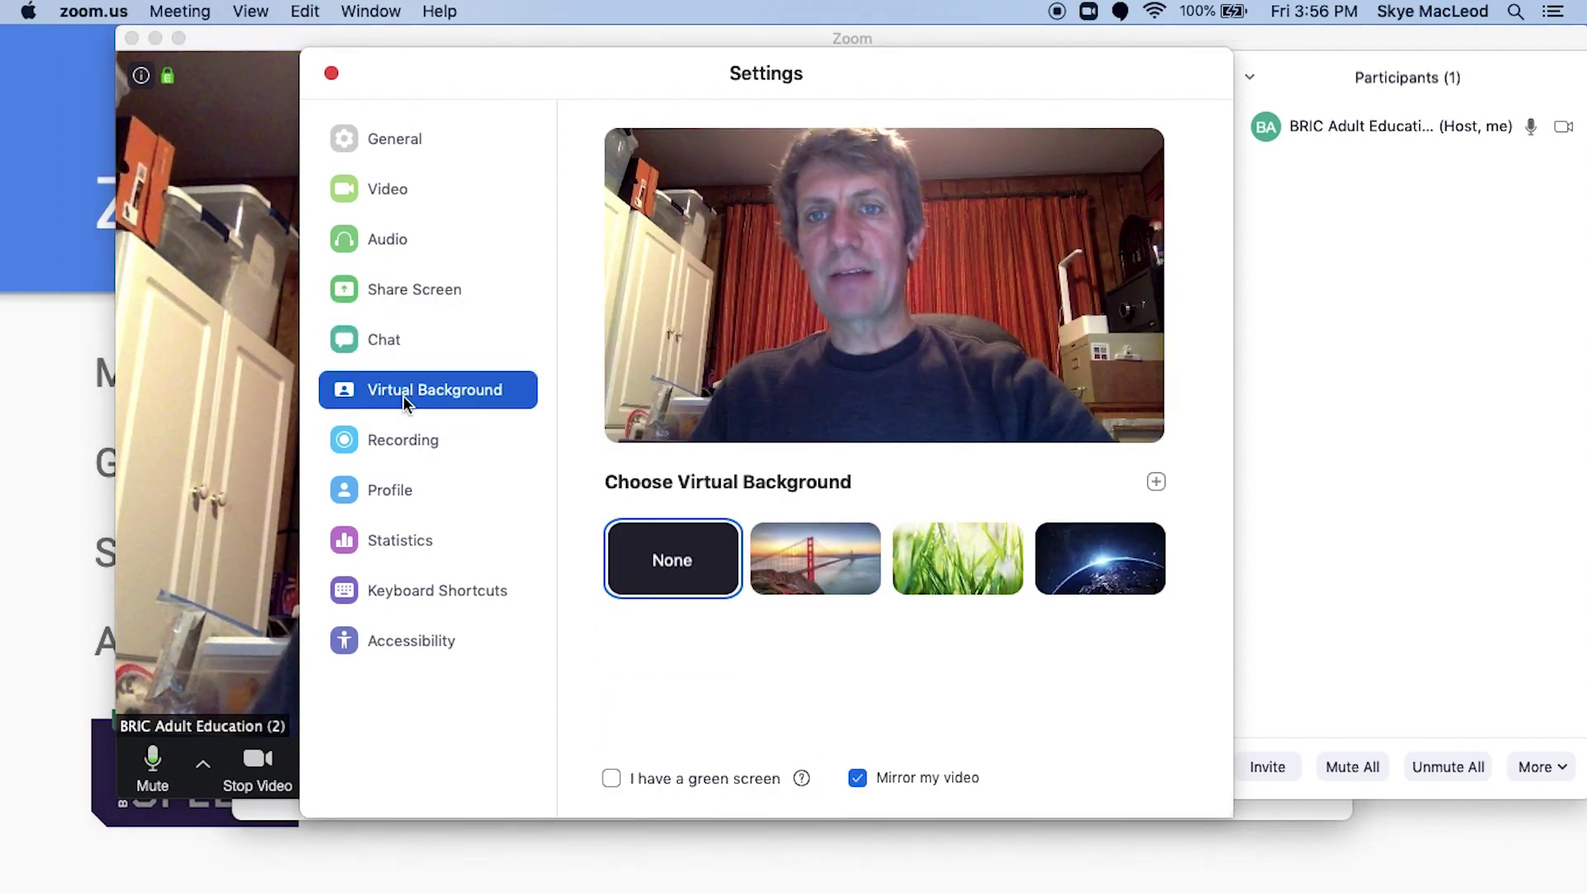
# In the recording settings, check the local storage location choices and turn off placing video next to the shared screen in the recording
pyautogui.click(408, 445)
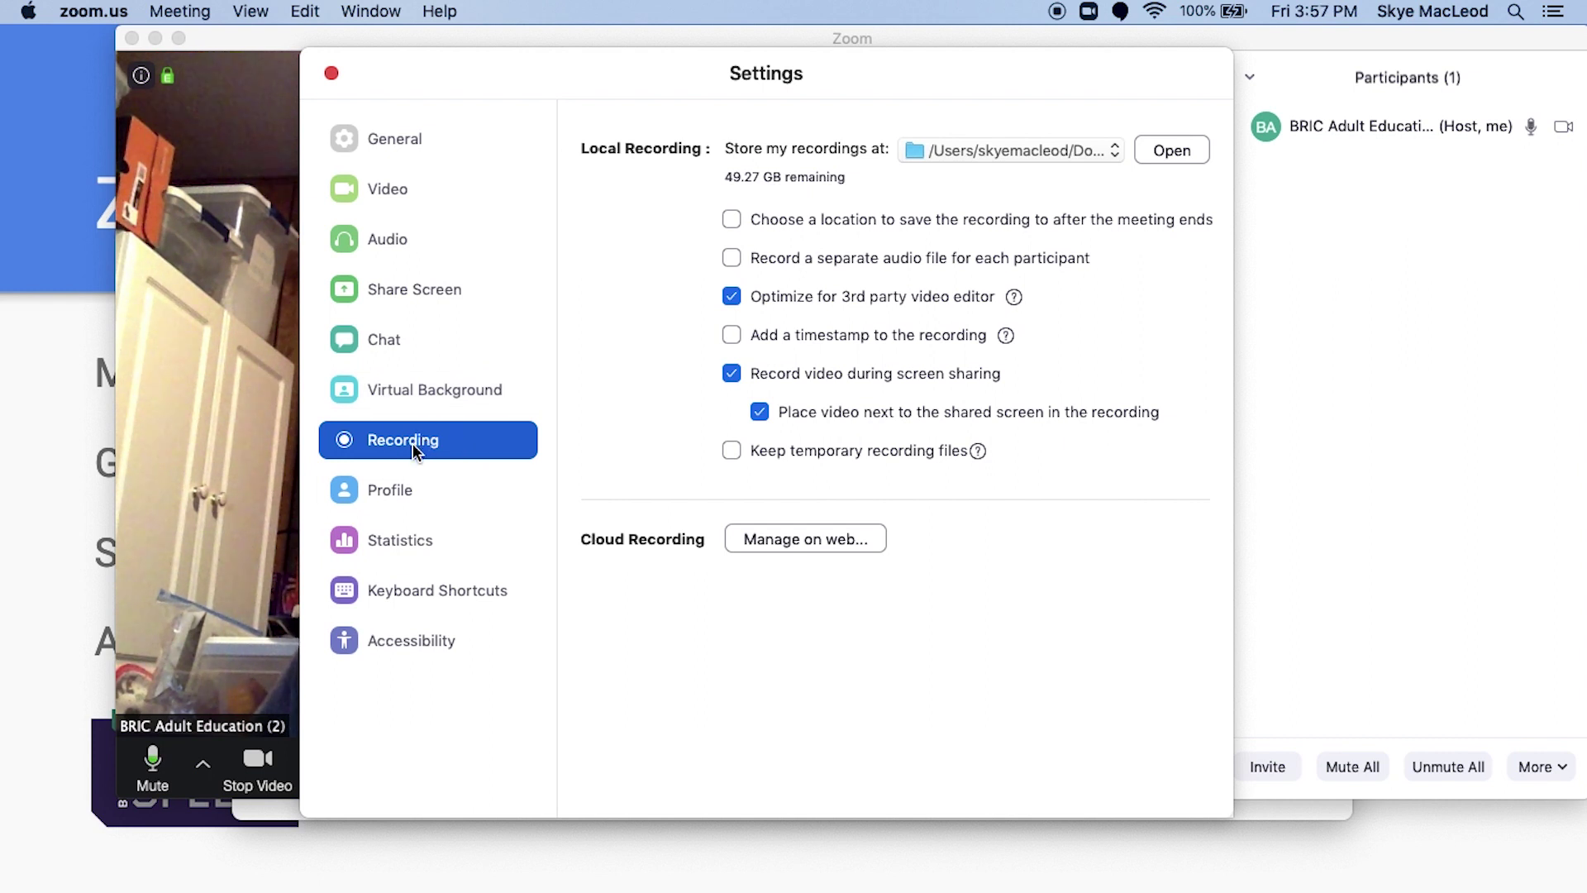
pyautogui.click(1096, 153)
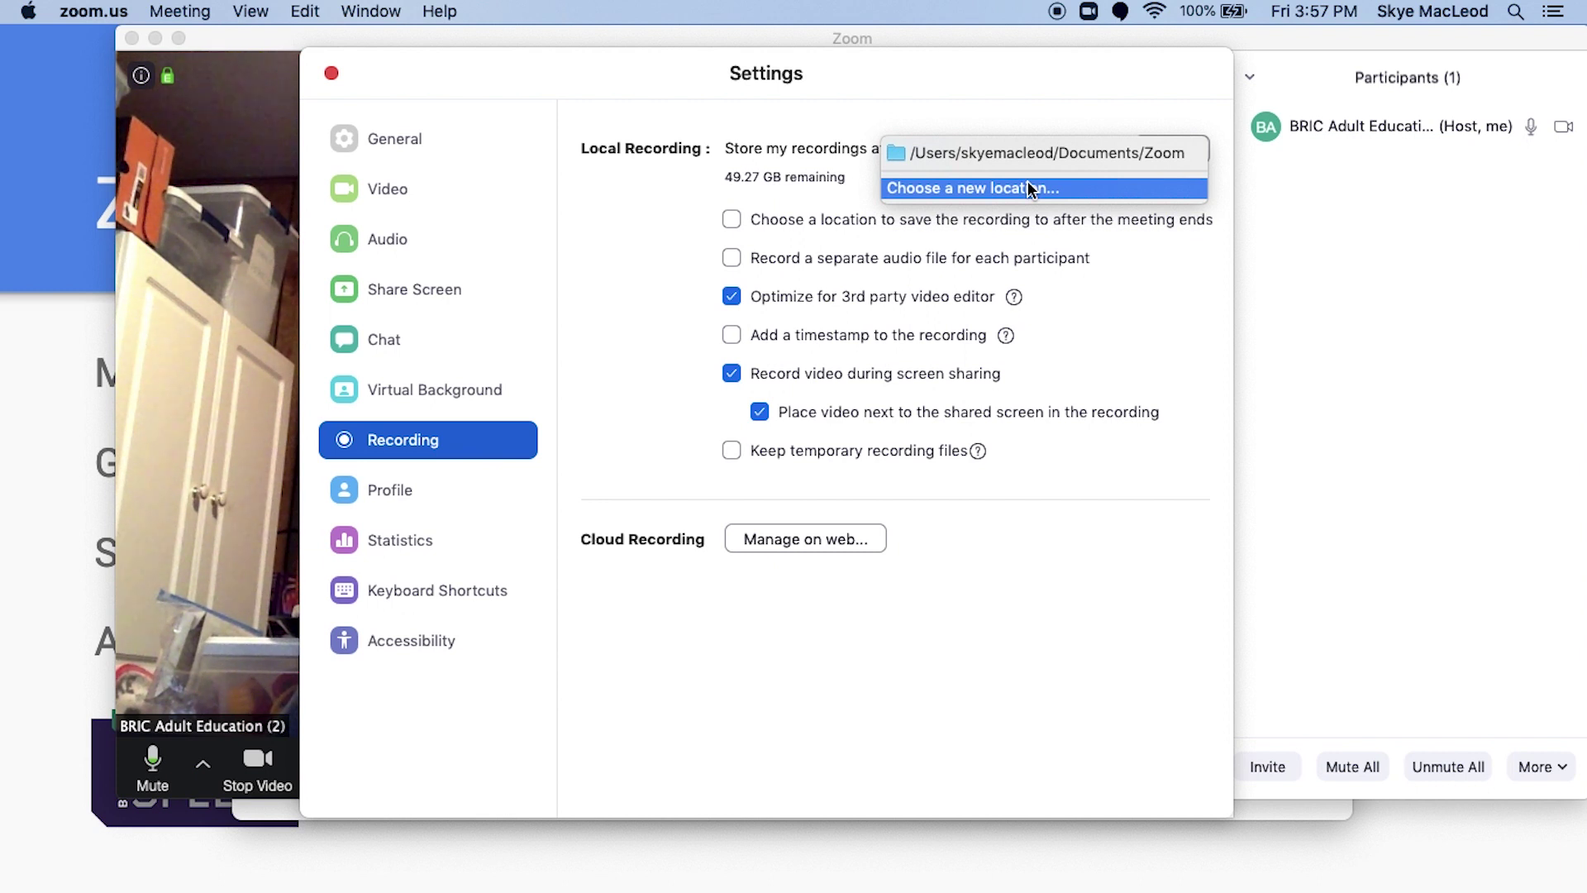
pyautogui.click(1025, 130)
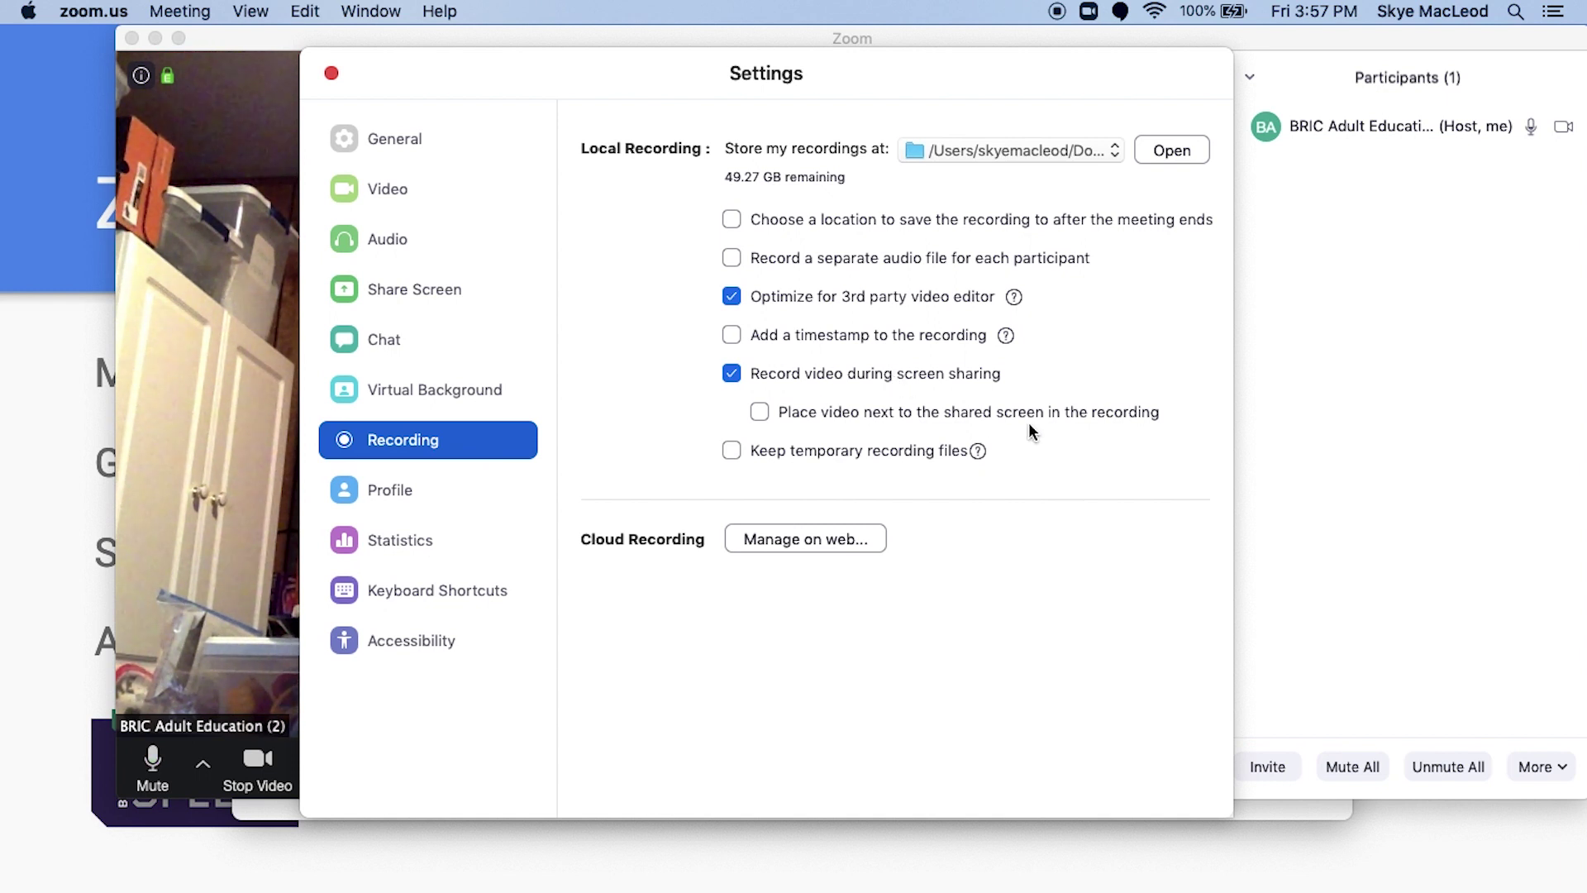
# Review the profile, statistics, keyboard shortcuts and accessibility settings
pyautogui.click(392, 493)
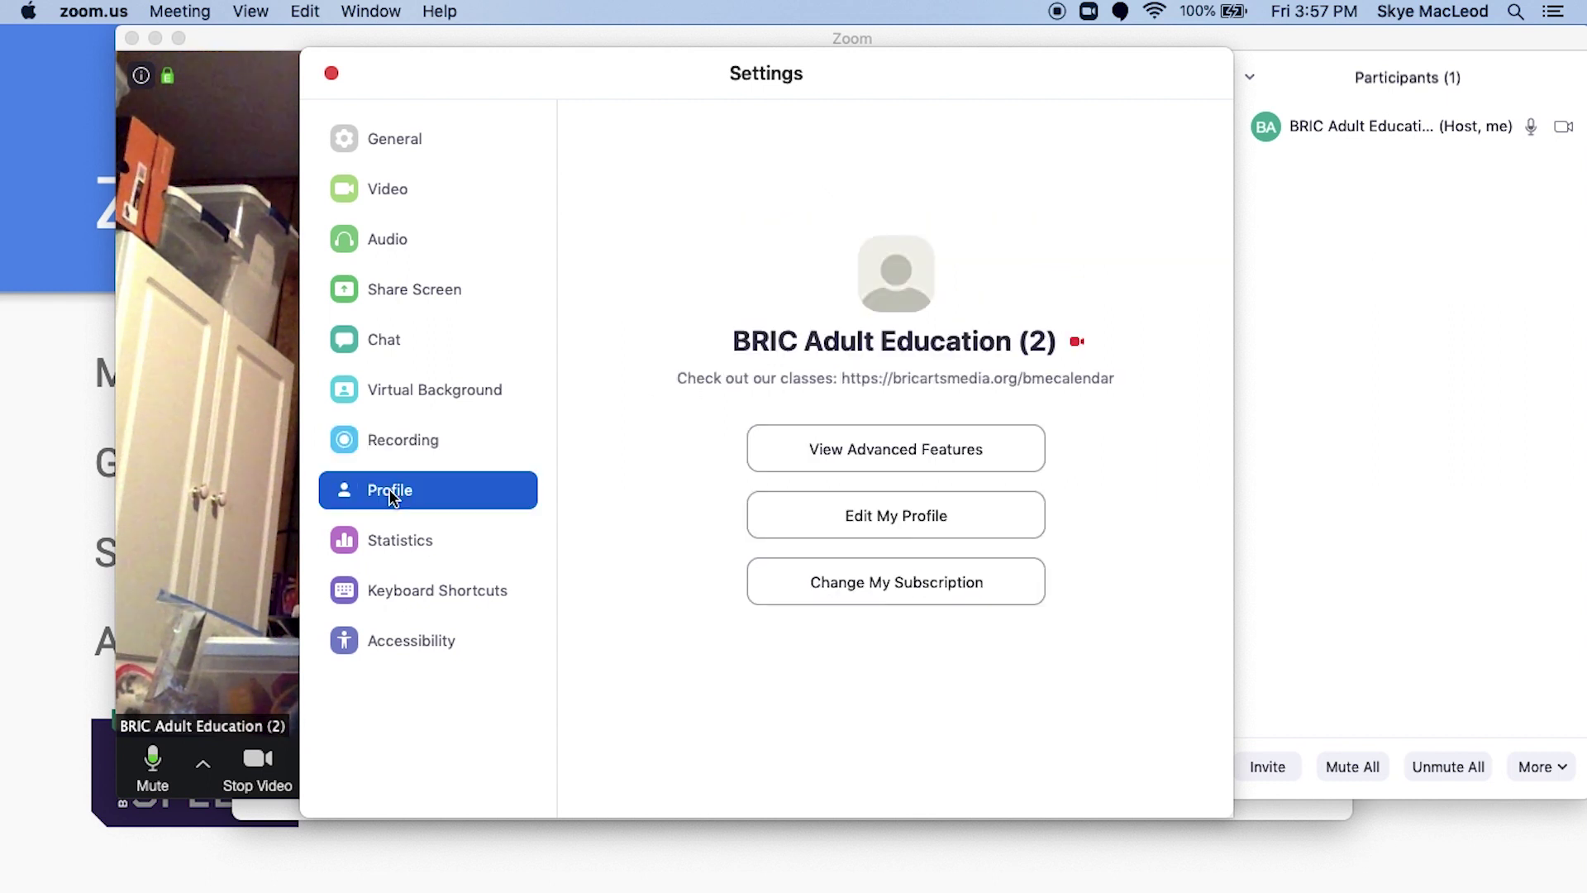
pyautogui.click(389, 535)
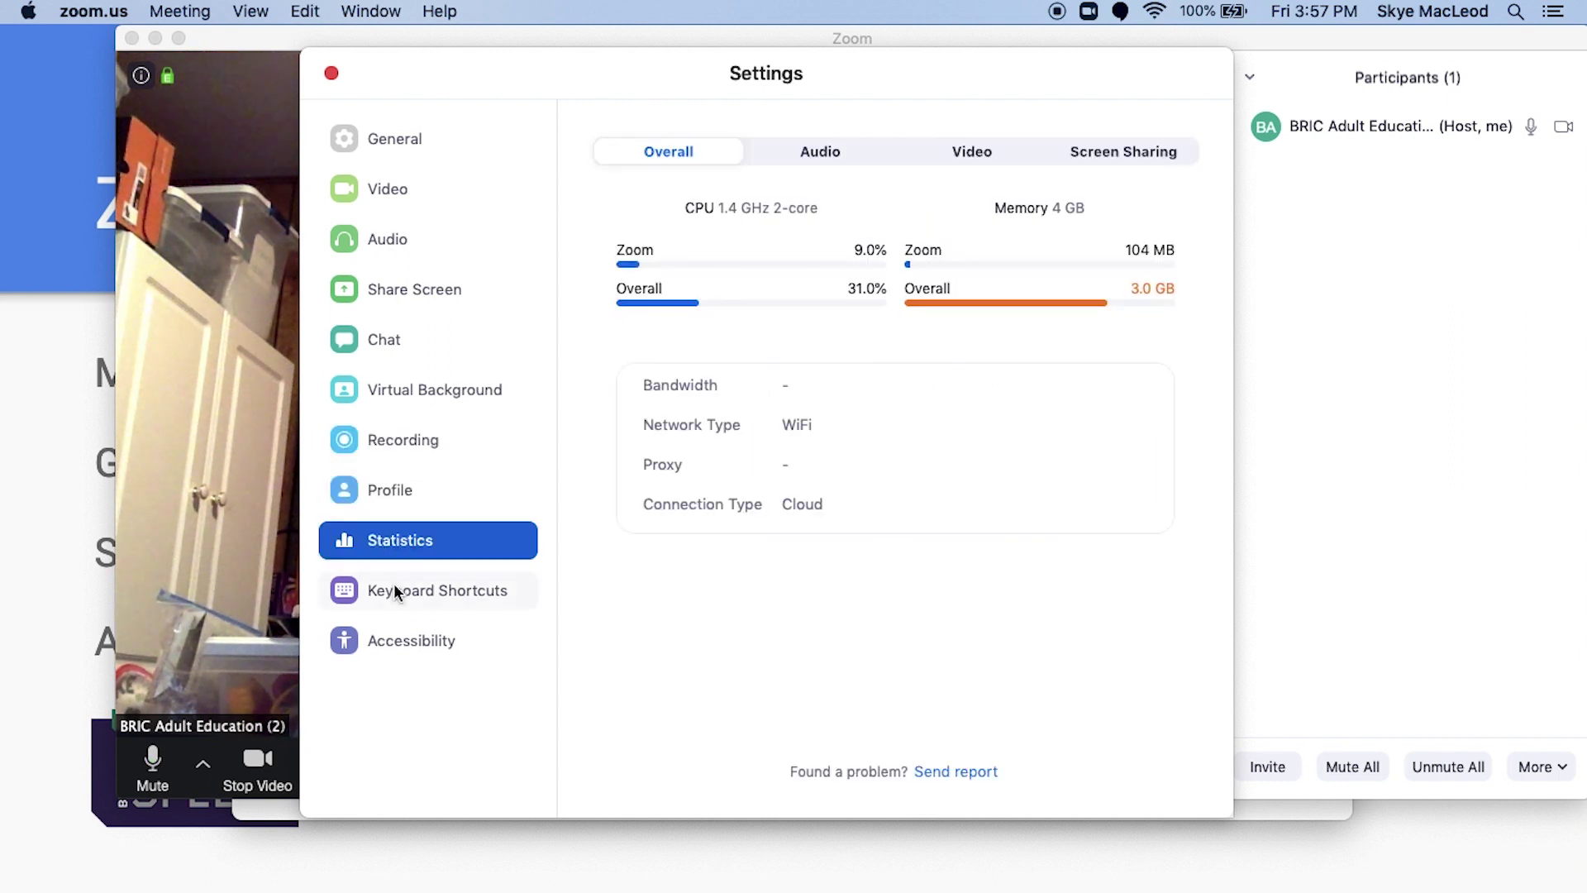
pyautogui.click(393, 587)
pyautogui.click(394, 536)
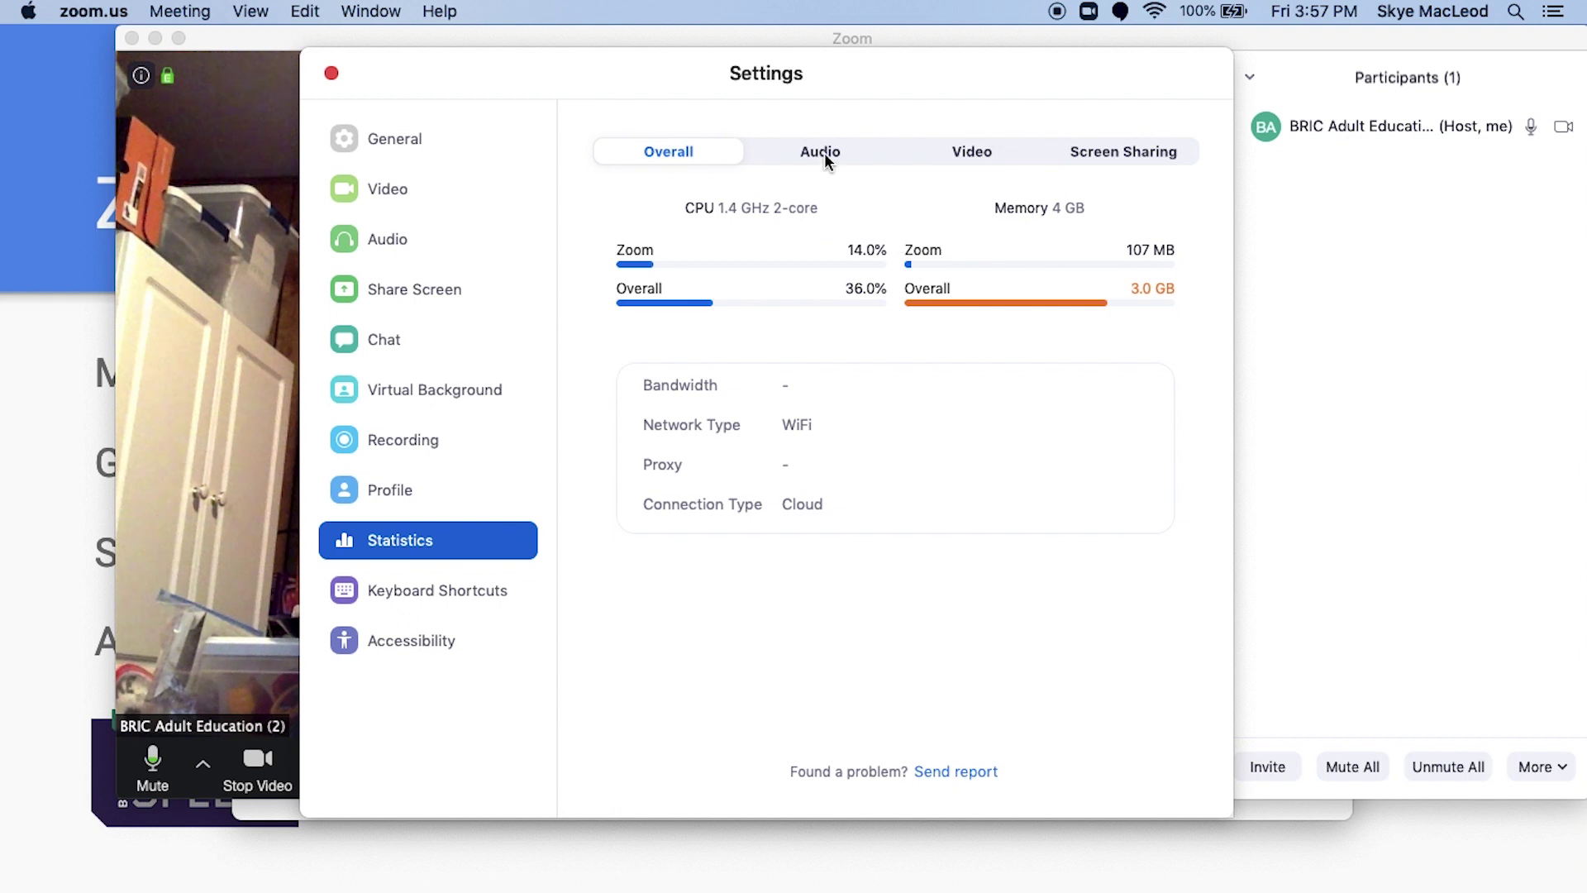
pyautogui.click(436, 598)
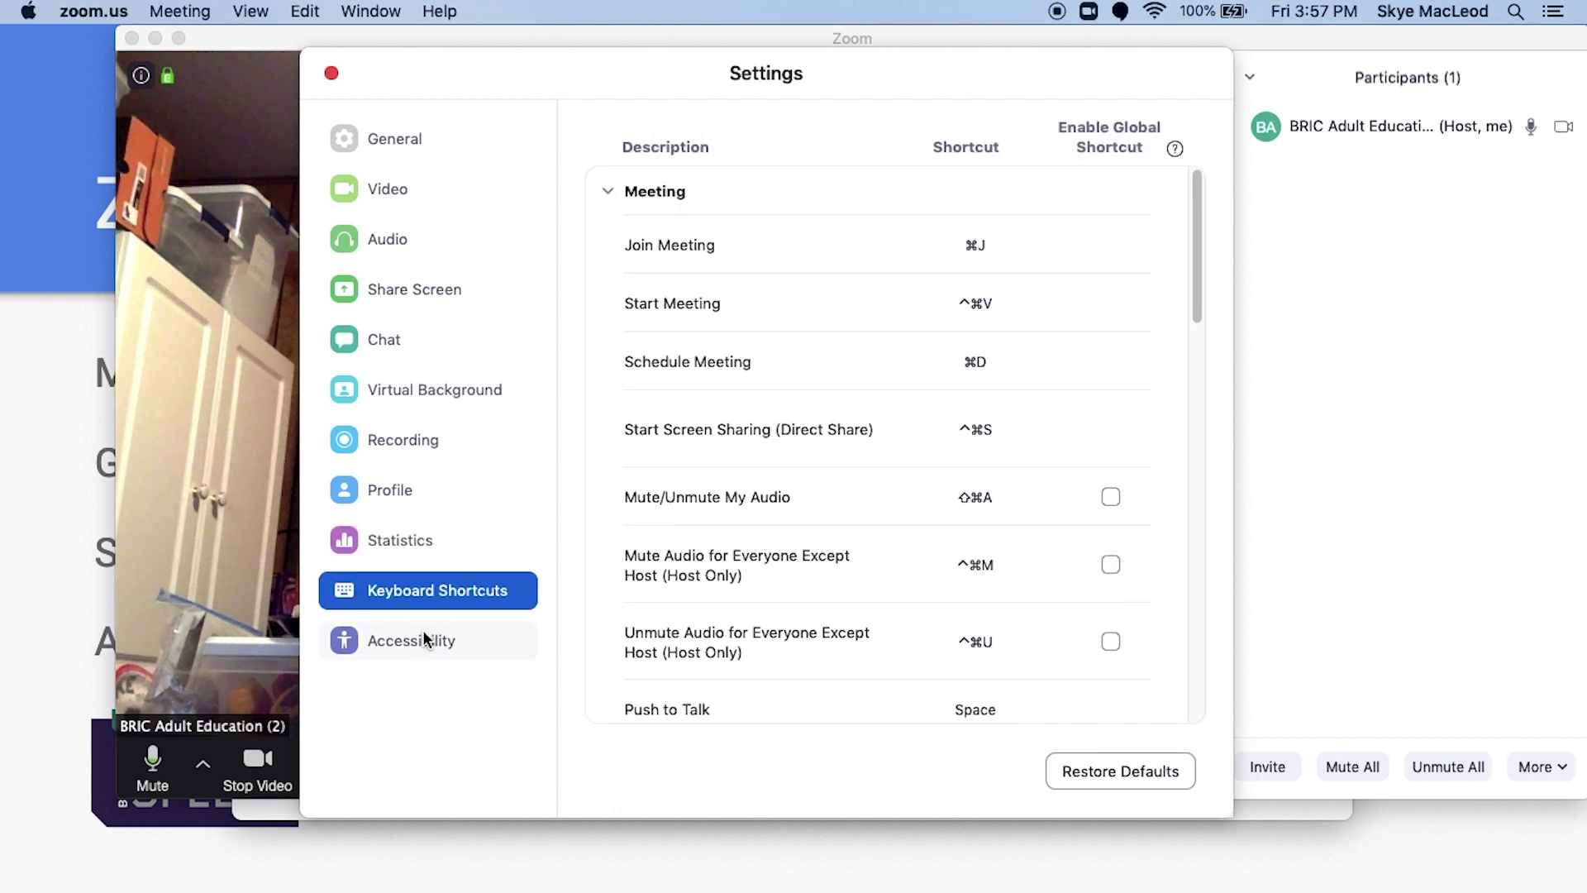
pyautogui.click(422, 638)
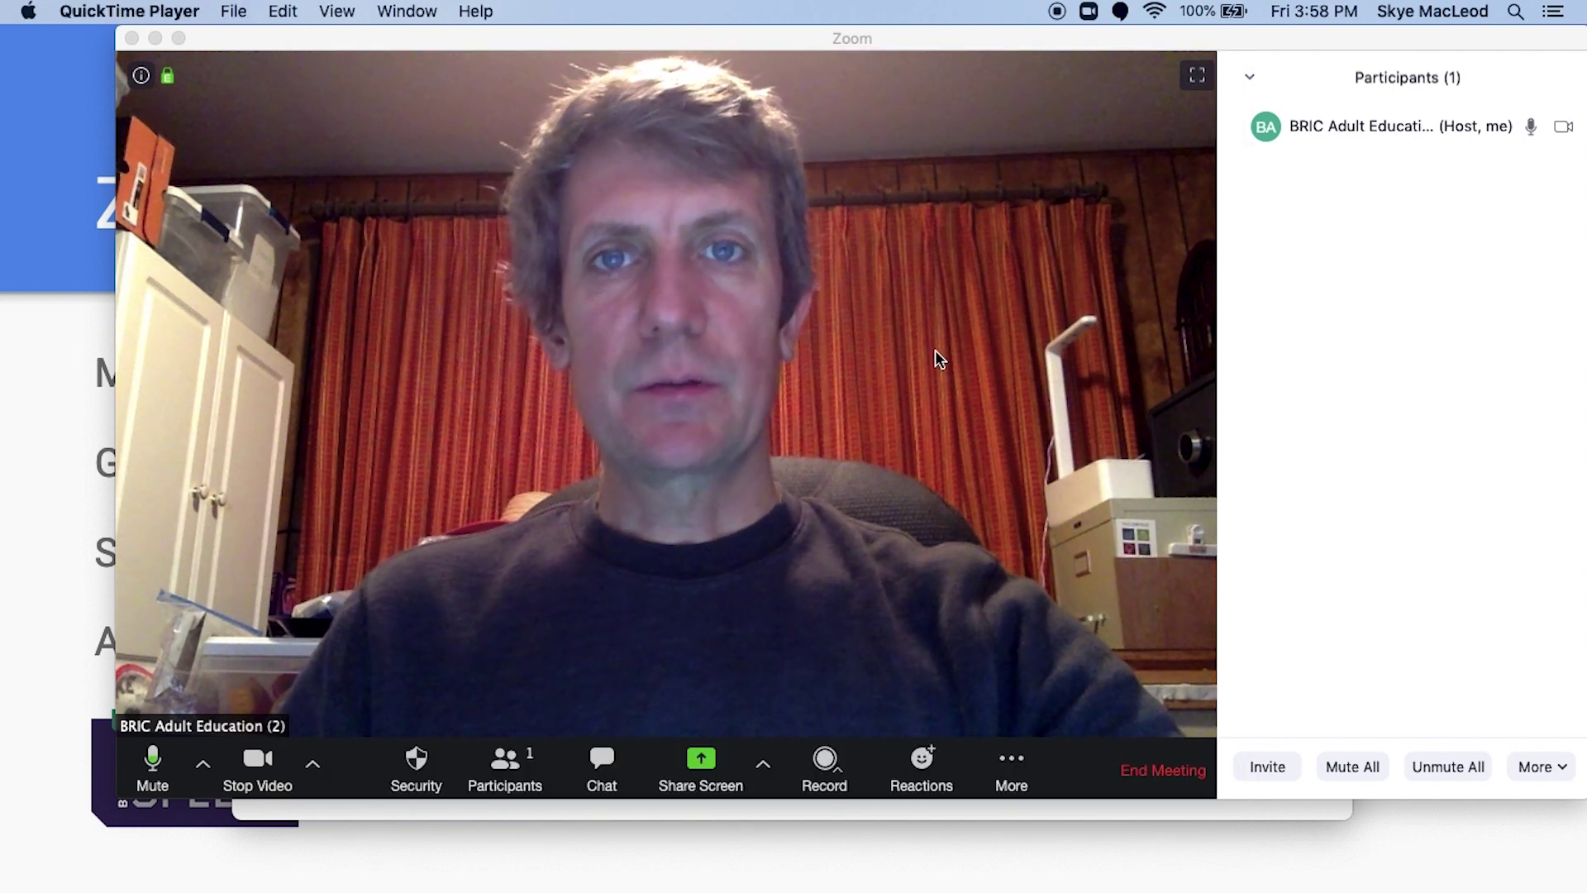
# Share the Firefox slide presentation window with computer sound and video clip optimization, and shift the floating video thumbnail slightly
pyautogui.click(708, 762)
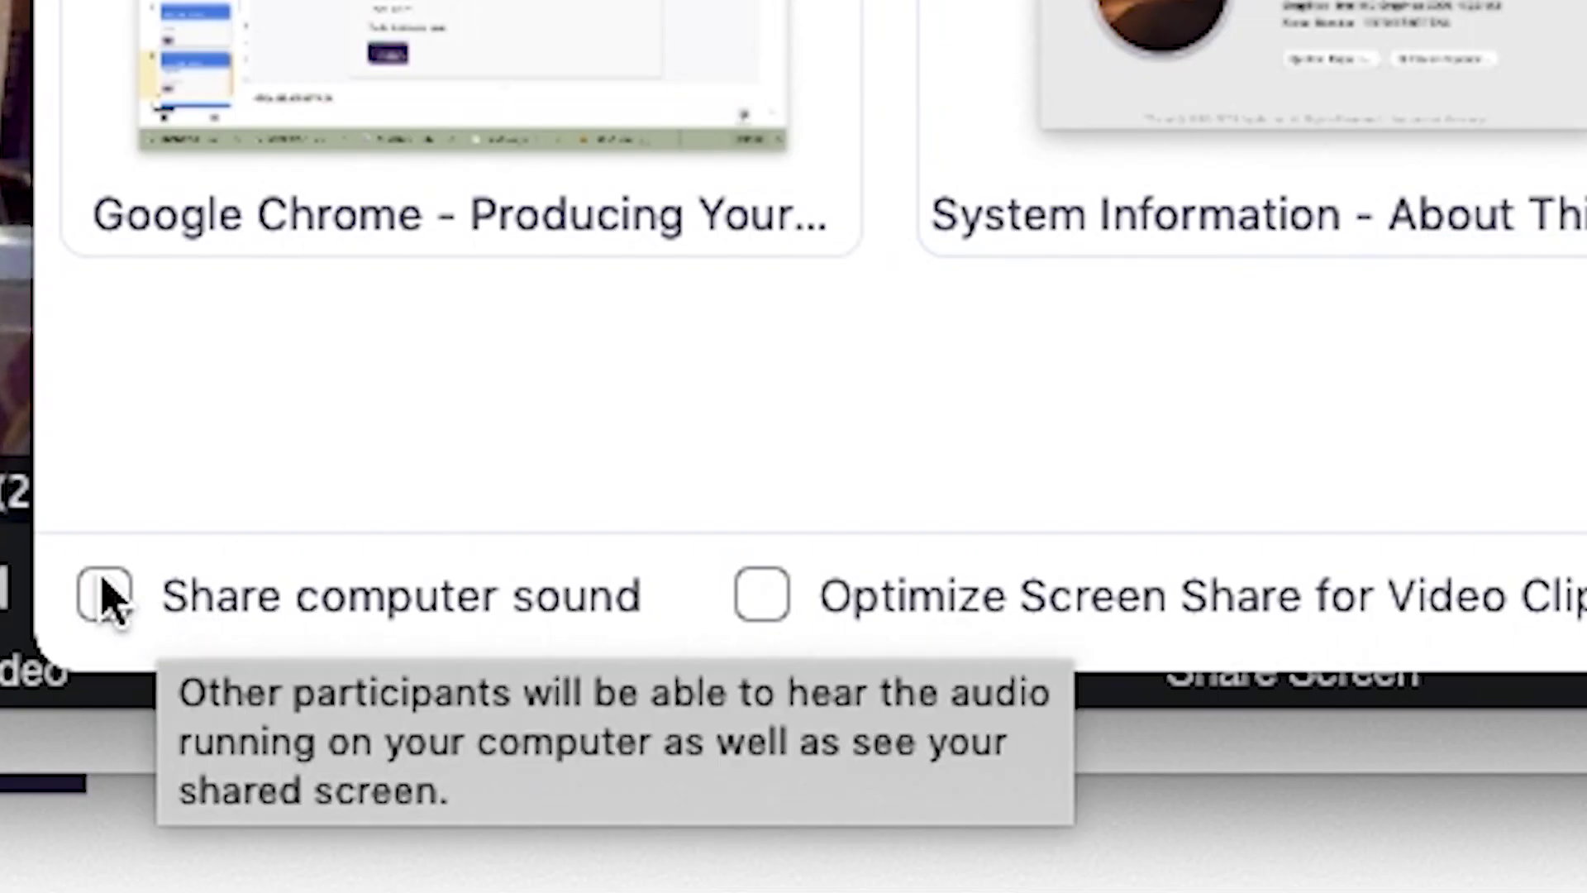
pyautogui.click(87, 613)
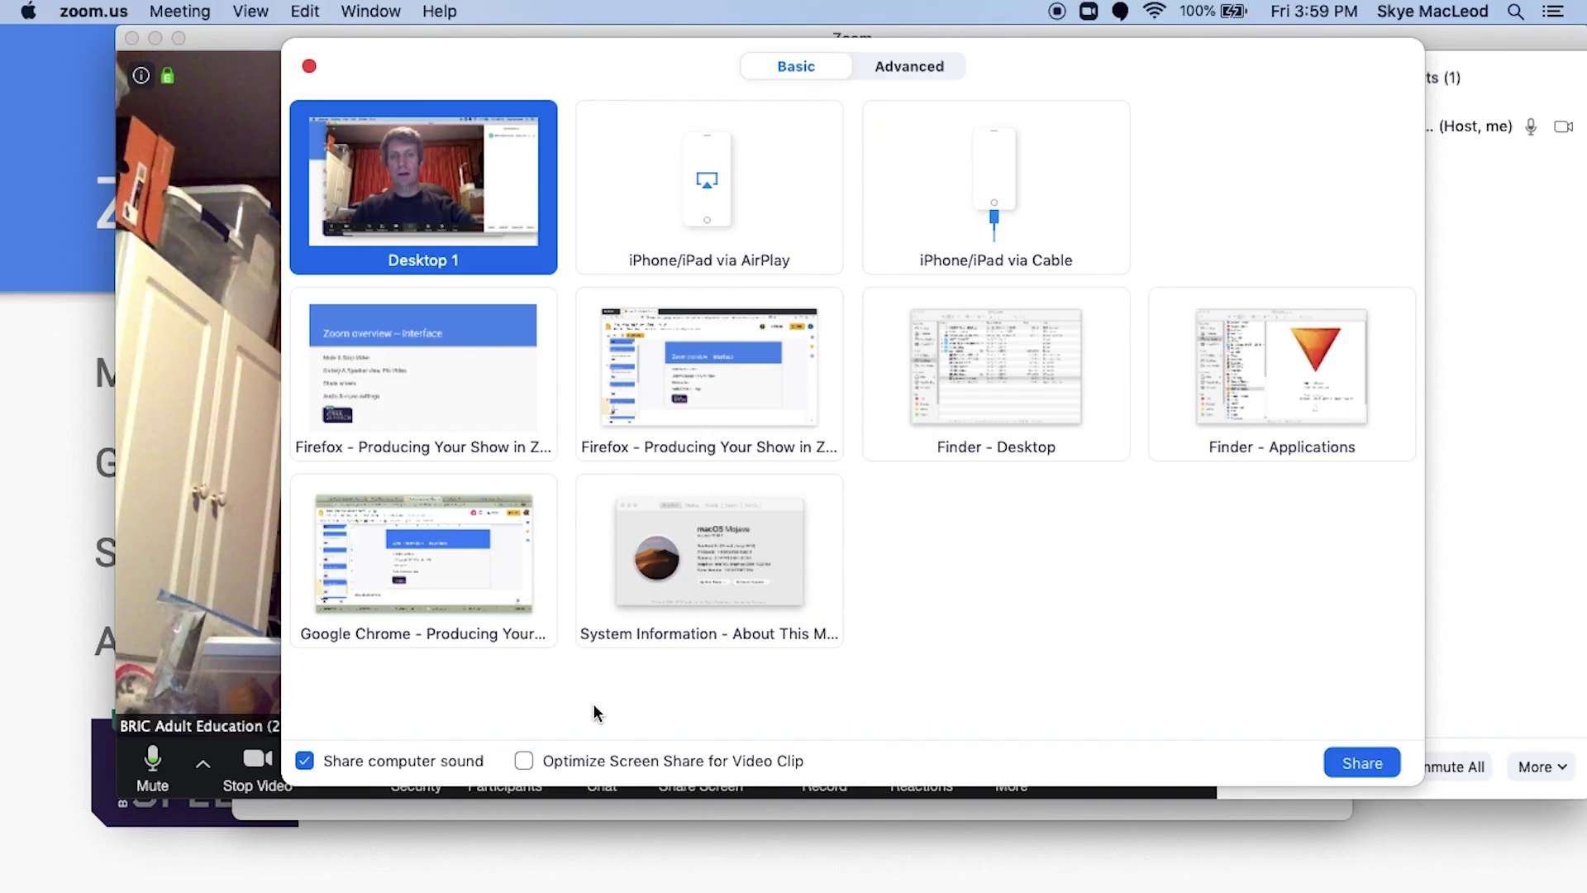
pyautogui.click(526, 764)
pyautogui.doubleClick(443, 343)
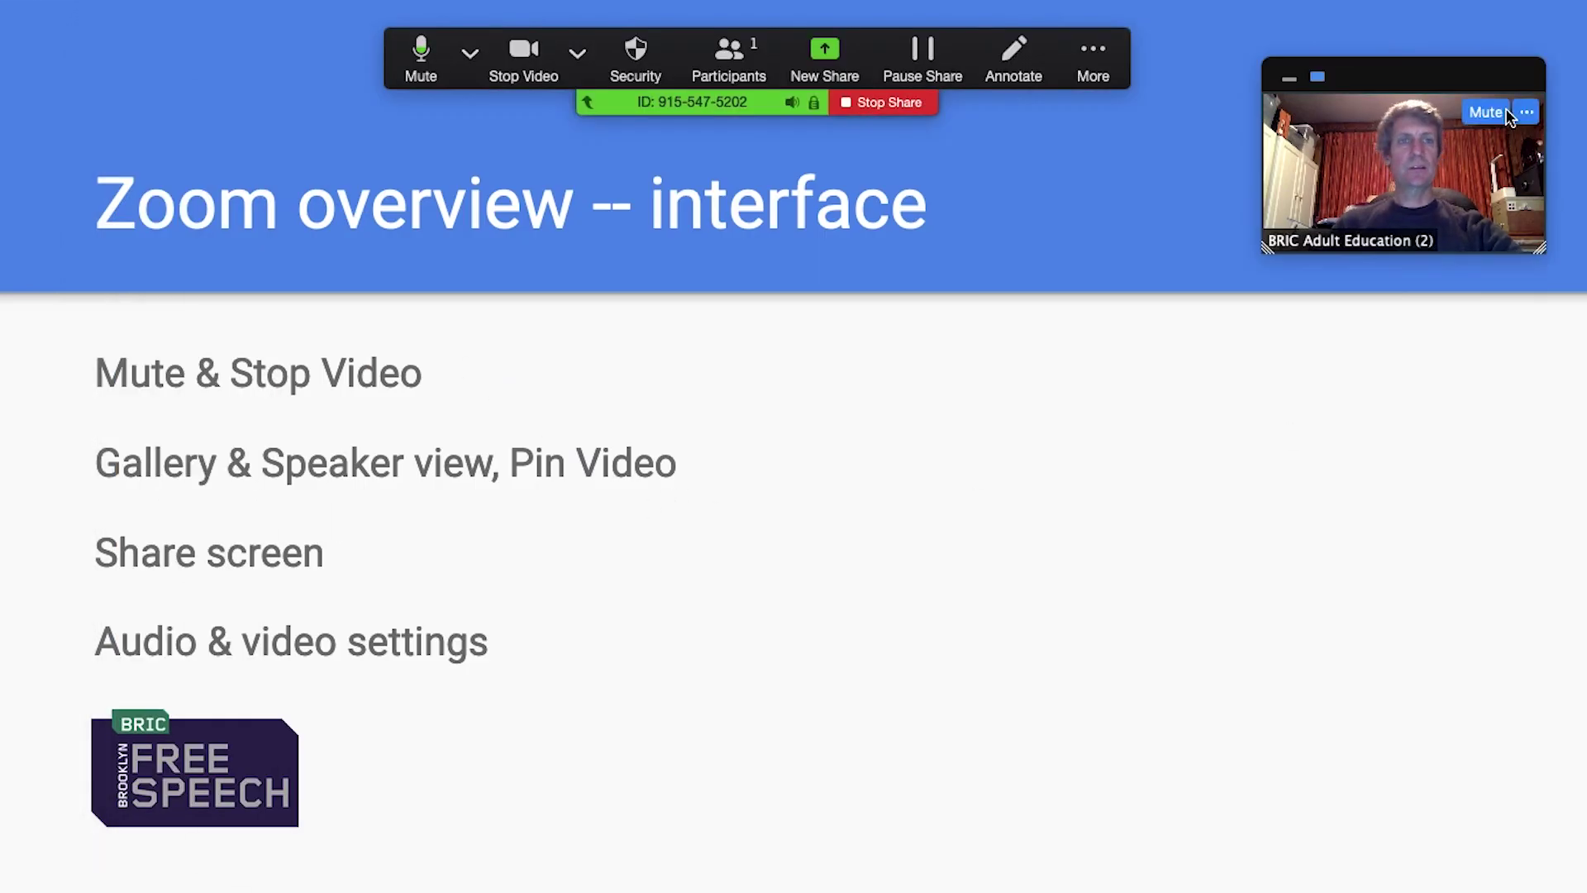
pyautogui.moveTo(1461, 83)
pyautogui.mouseDown()
pyautogui.moveTo(1147, 250)
pyautogui.moveTo(1451, 97)
pyautogui.mouseUp()
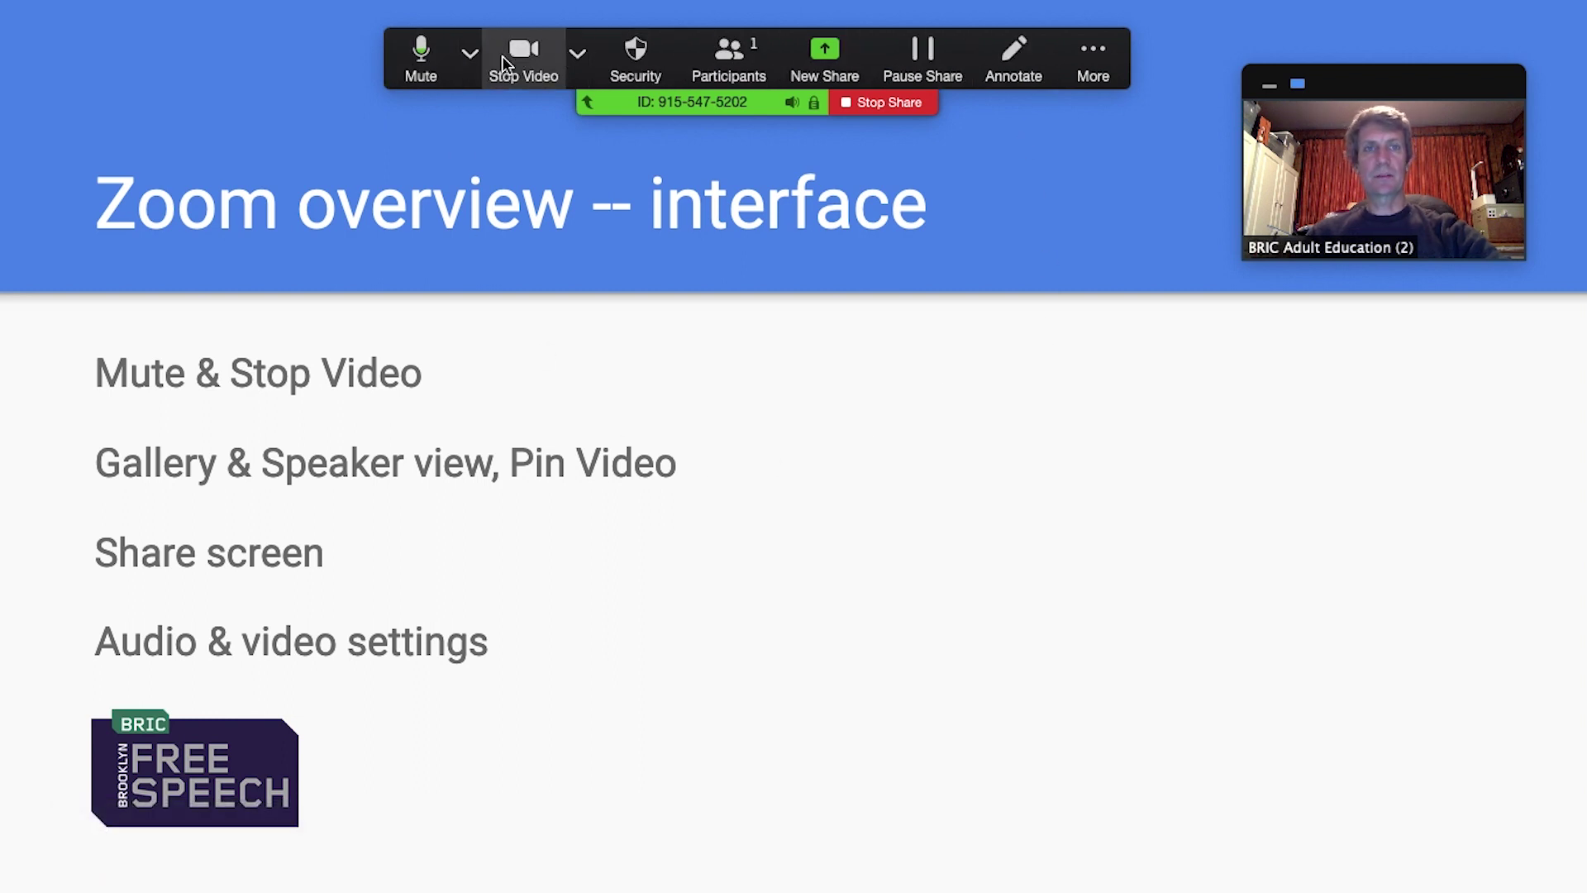
# Annotate the empty area beside the shared slide's list with the text "Type text"
pyautogui.click(1012, 72)
pyautogui.click(541, 169)
pyautogui.click(988, 526)
pyautogui.write('Type text')
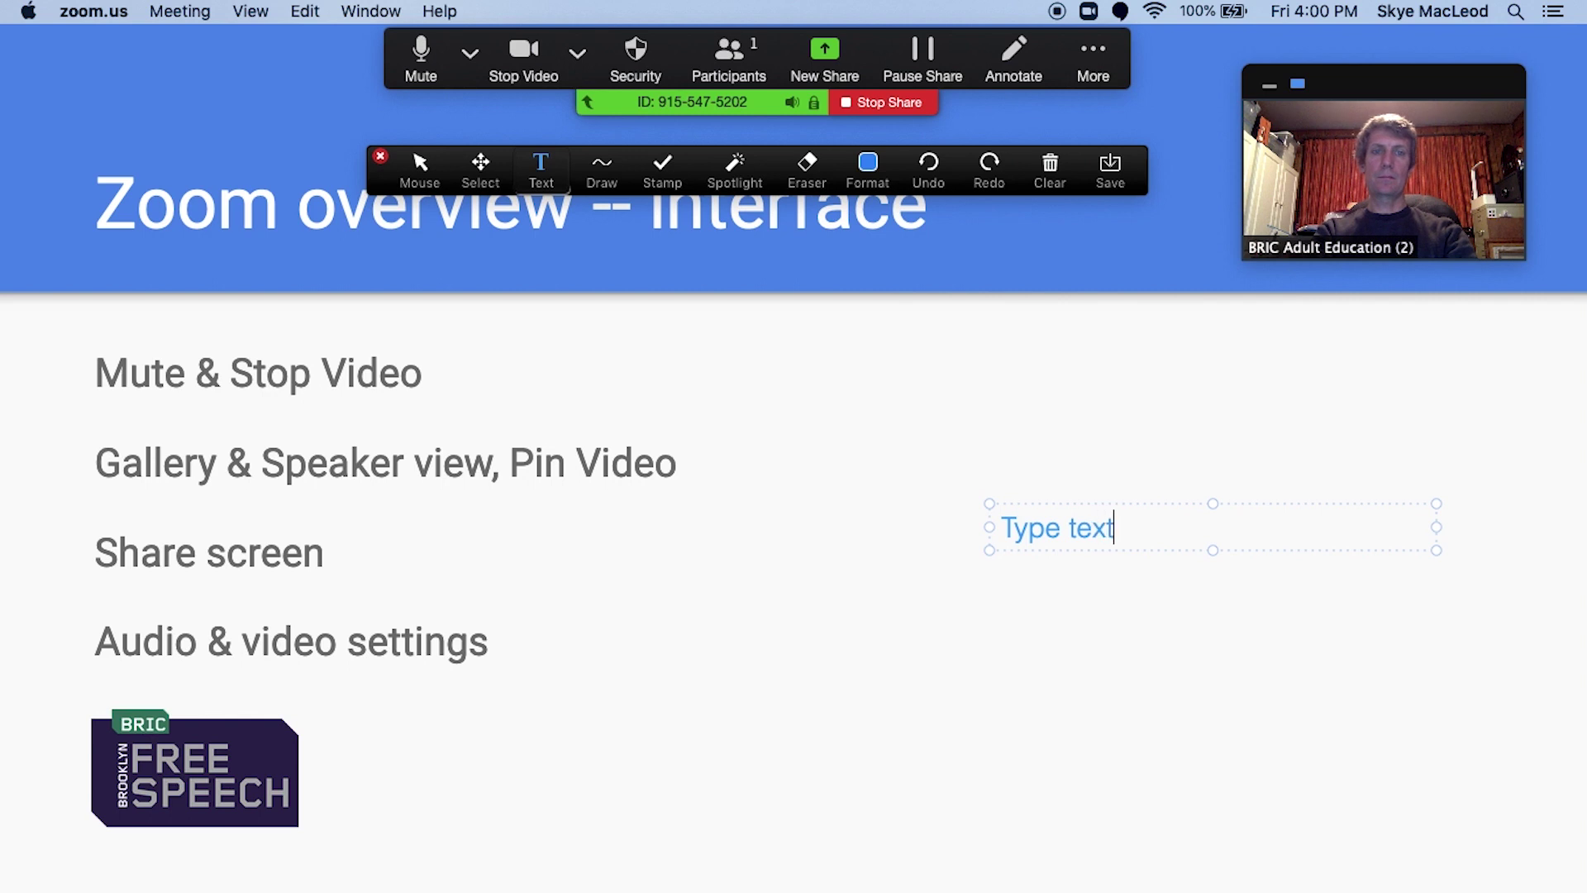
# Draw a thick yellow highlighter loop around the text annotation, and choose the arrow stamp
pyautogui.click(592, 182)
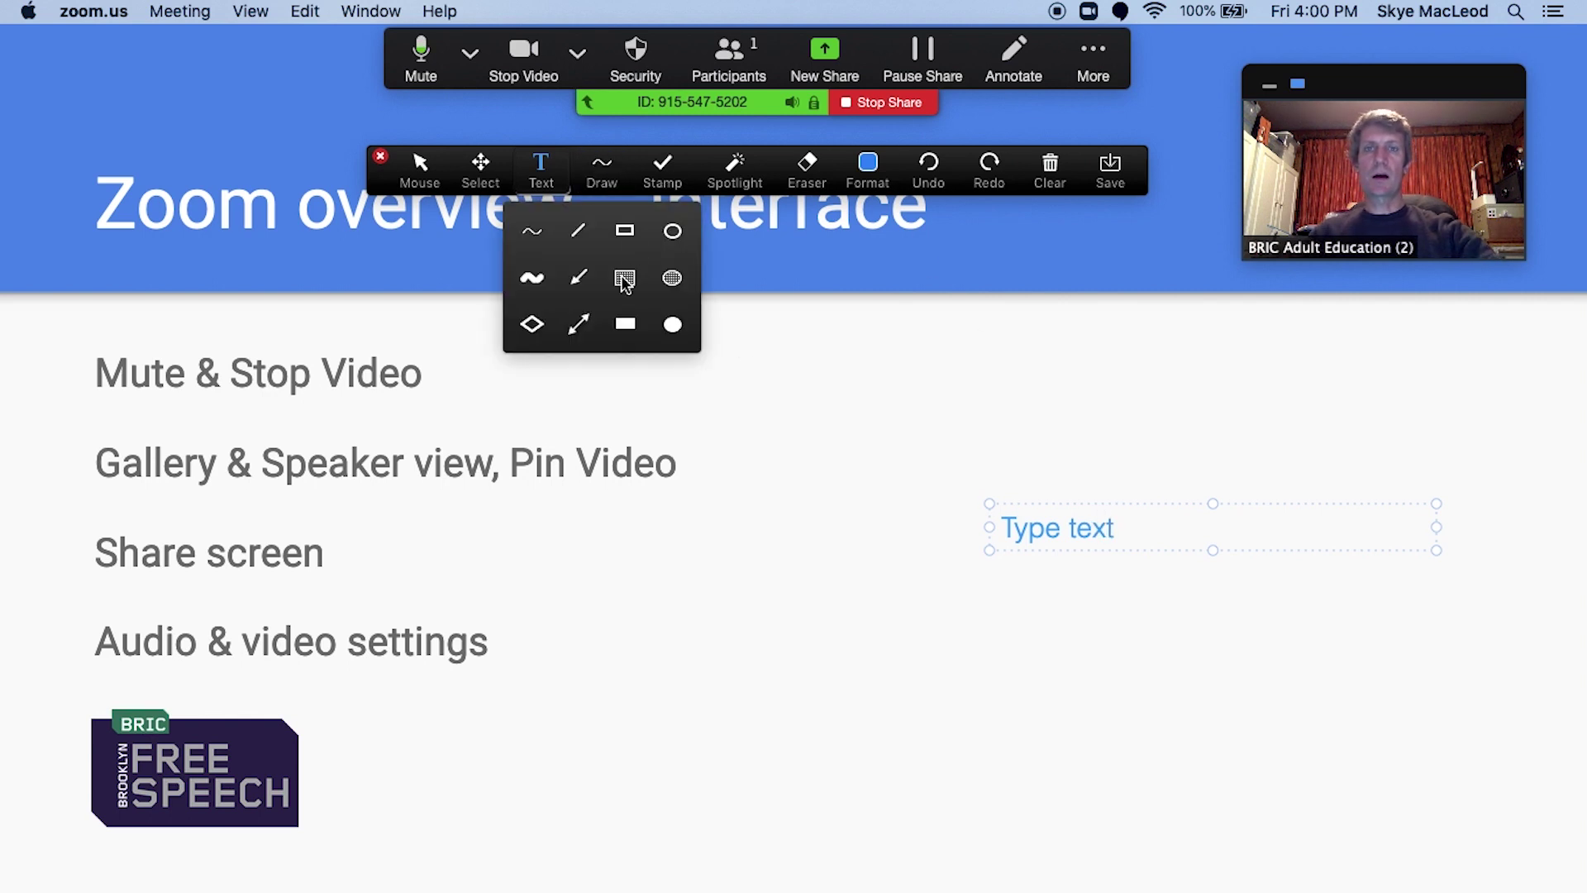
pyautogui.click(534, 274)
pyautogui.moveTo(1104, 430)
pyautogui.mouseDown()
pyautogui.moveTo(1031, 429)
pyautogui.moveTo(1290, 563)
pyautogui.moveTo(1044, 423)
pyautogui.mouseUp()
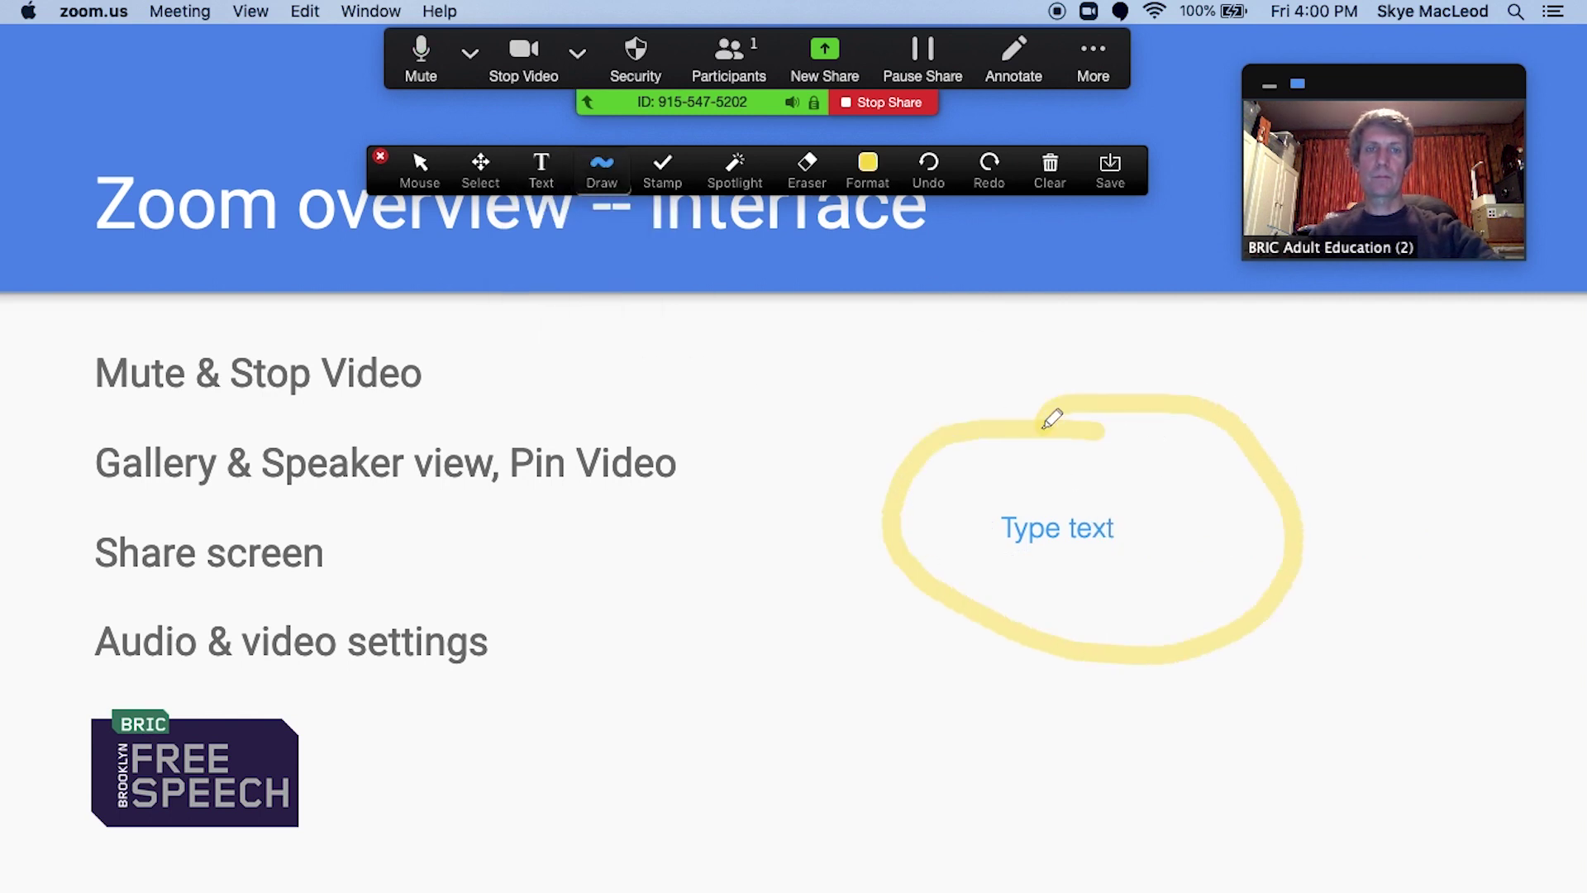
pyautogui.click(663, 170)
pyautogui.click(621, 231)
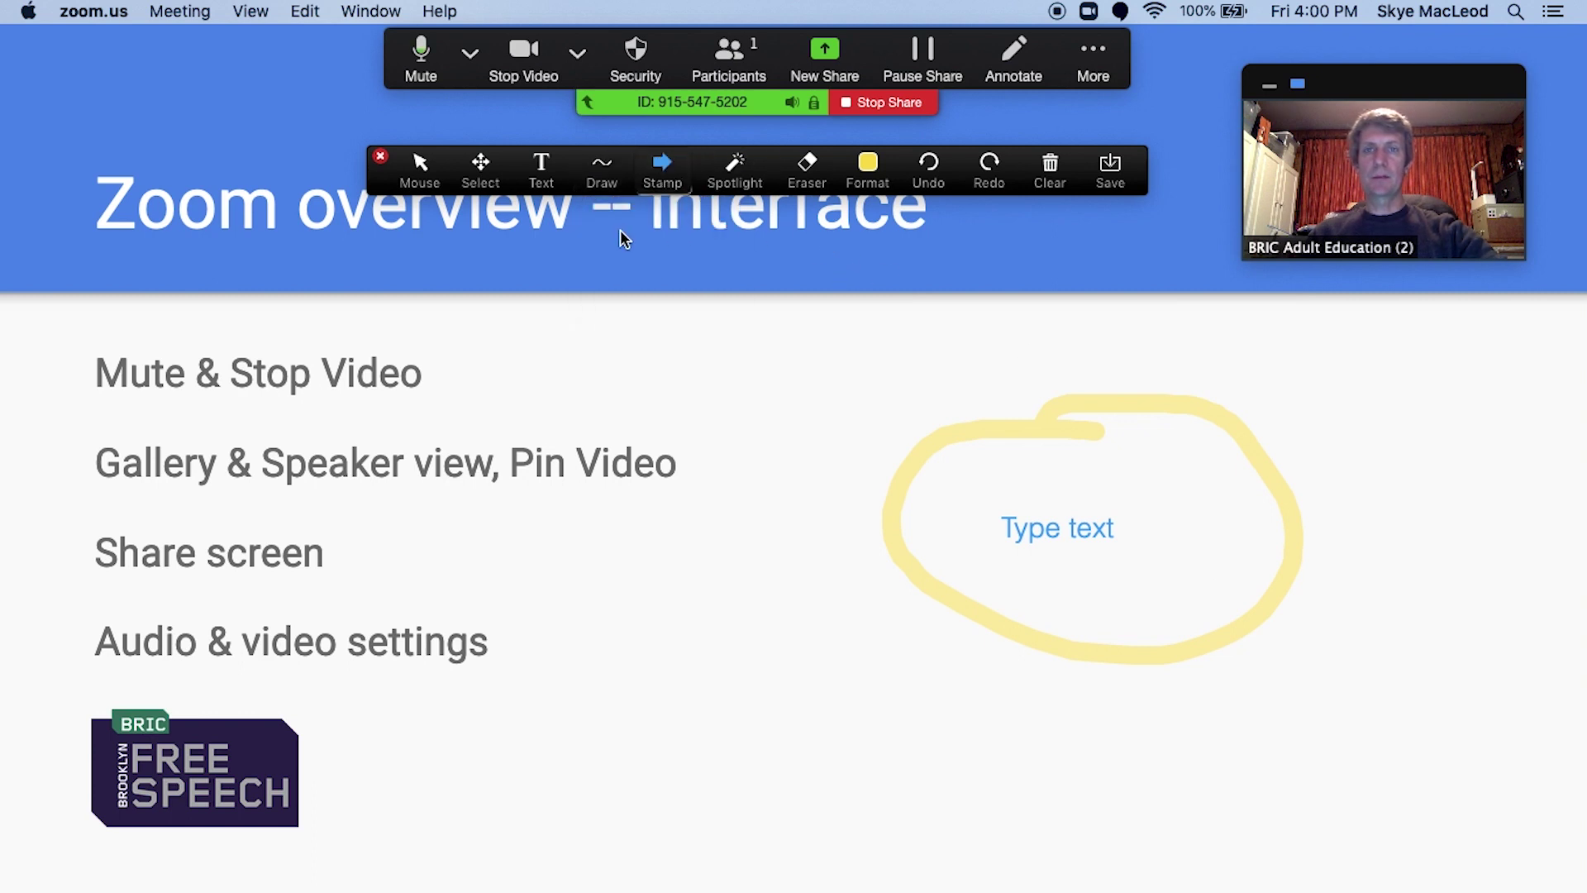
# Erase the yellow loop and the text annotation from the slide, and close the annotation tools
pyautogui.click(808, 170)
pyautogui.click(963, 426)
pyautogui.click(374, 462)
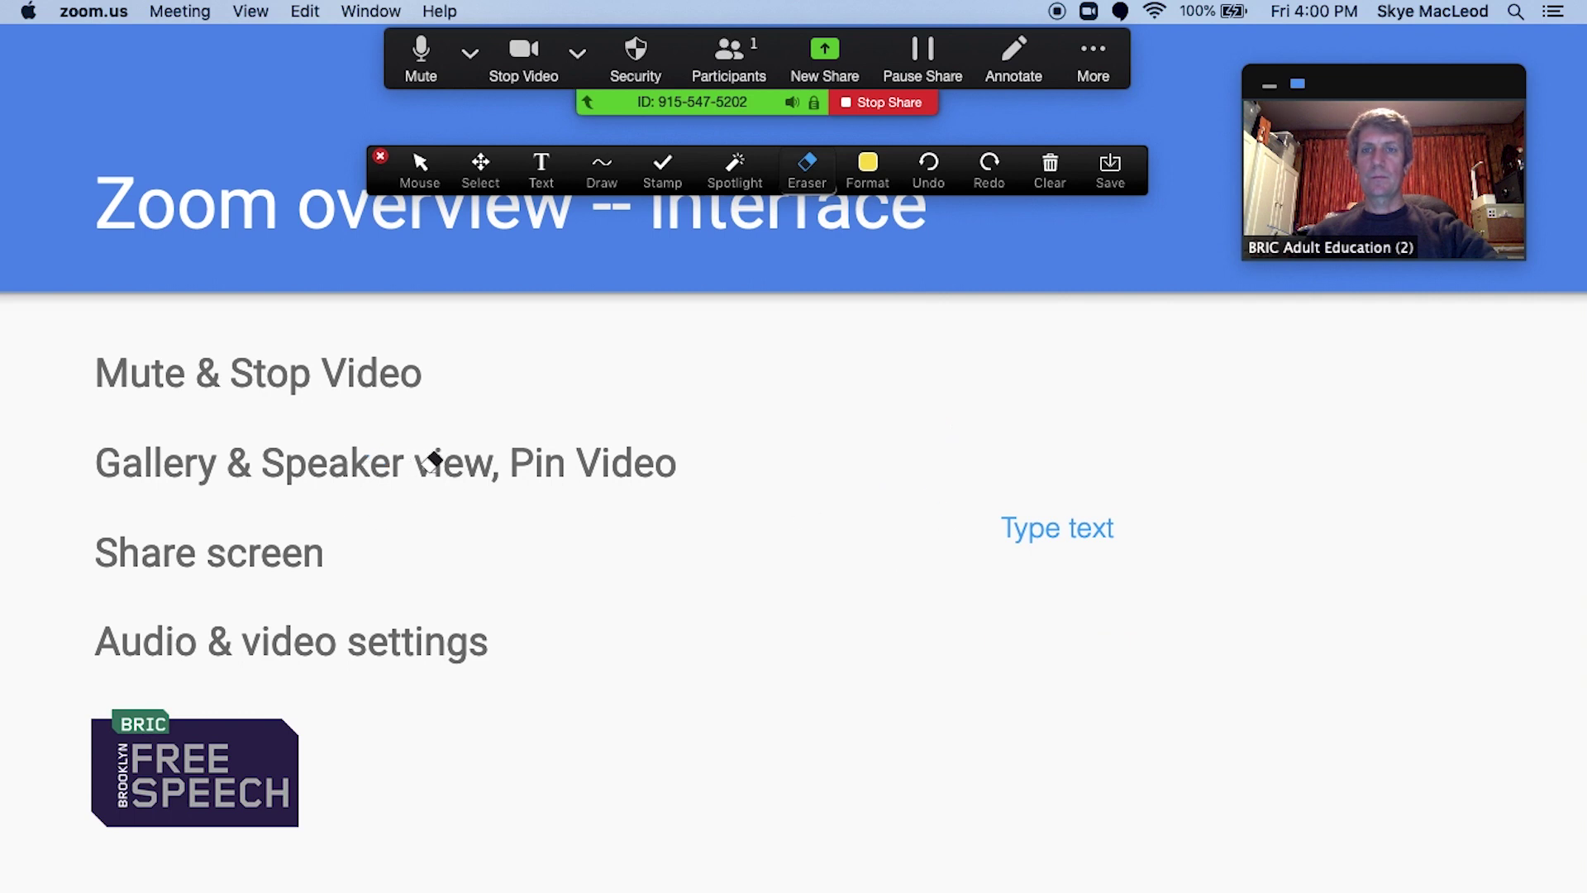
pyautogui.click(1116, 519)
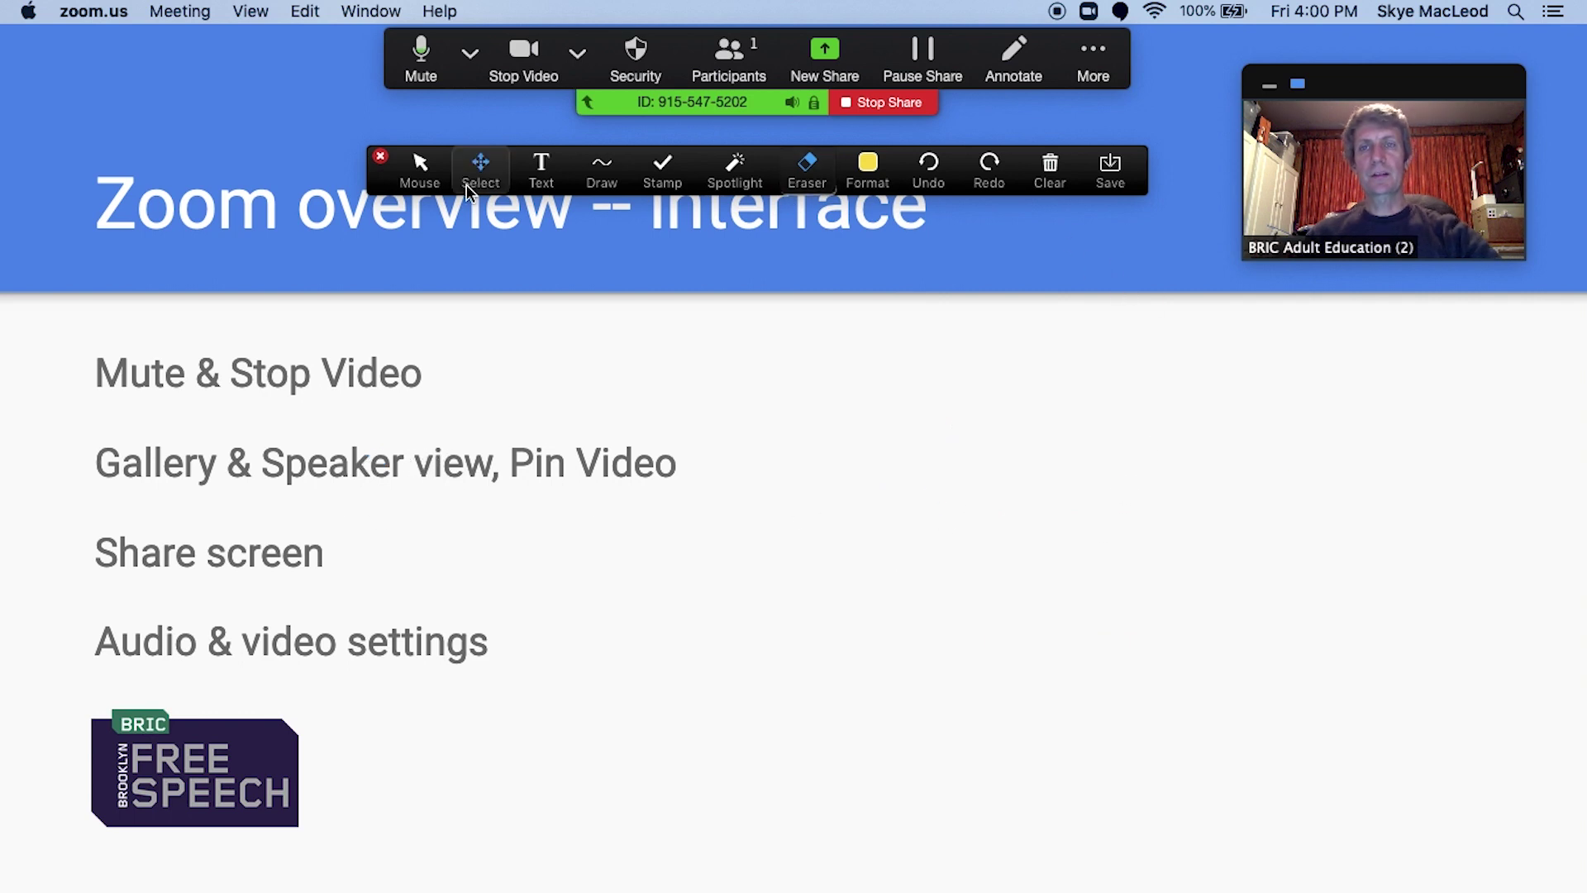
pyautogui.click(381, 158)
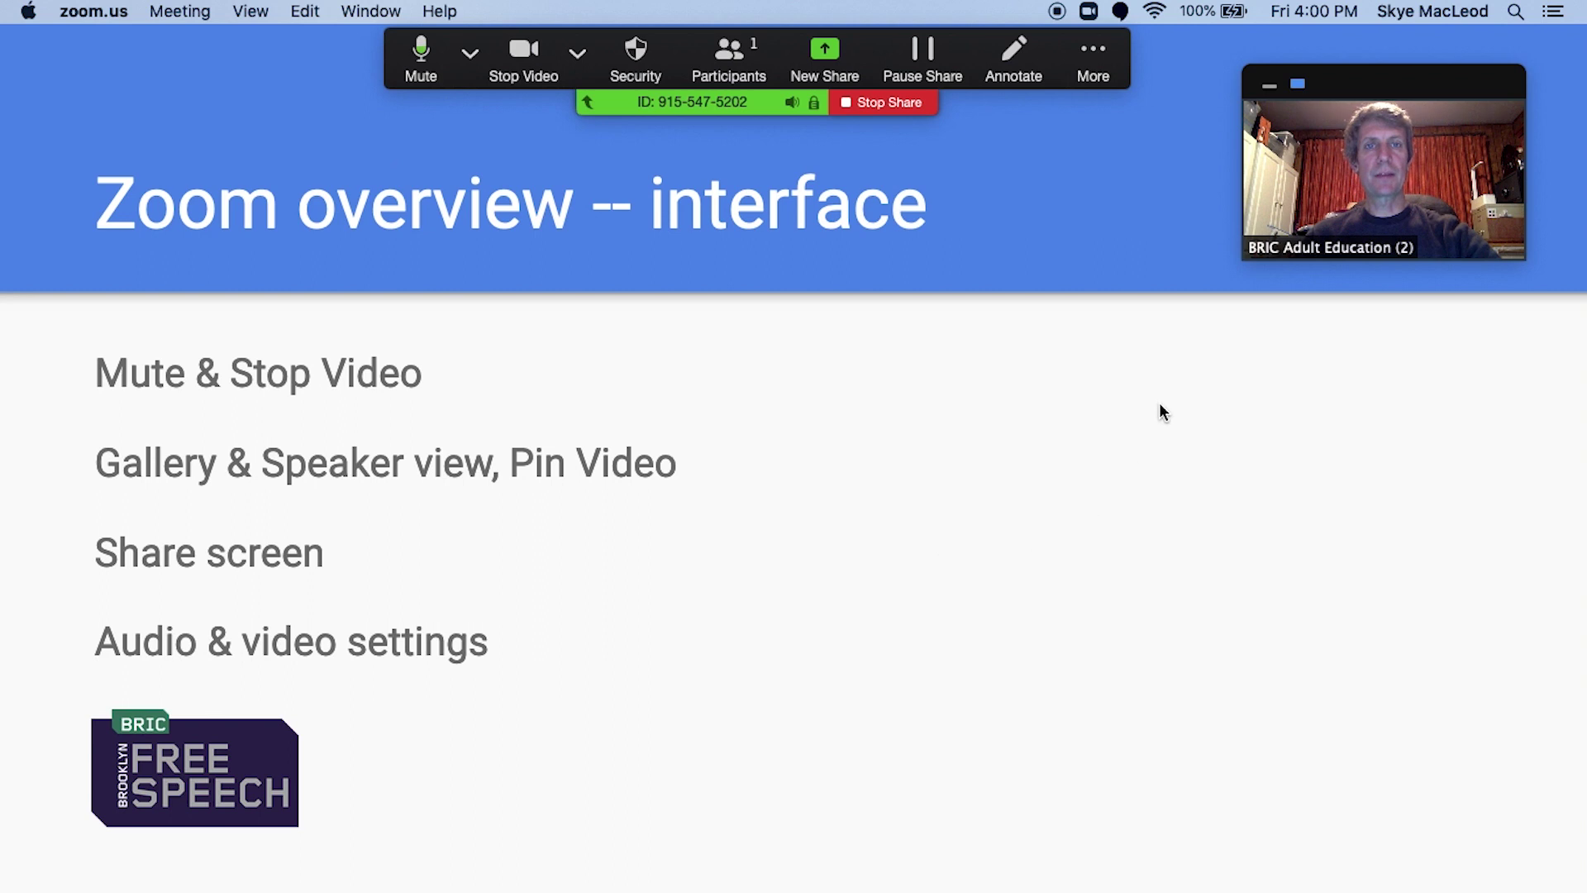
# Hide the floating thumbnail video and show it again, and stop the screen share
pyautogui.moveTo(1392, 215)
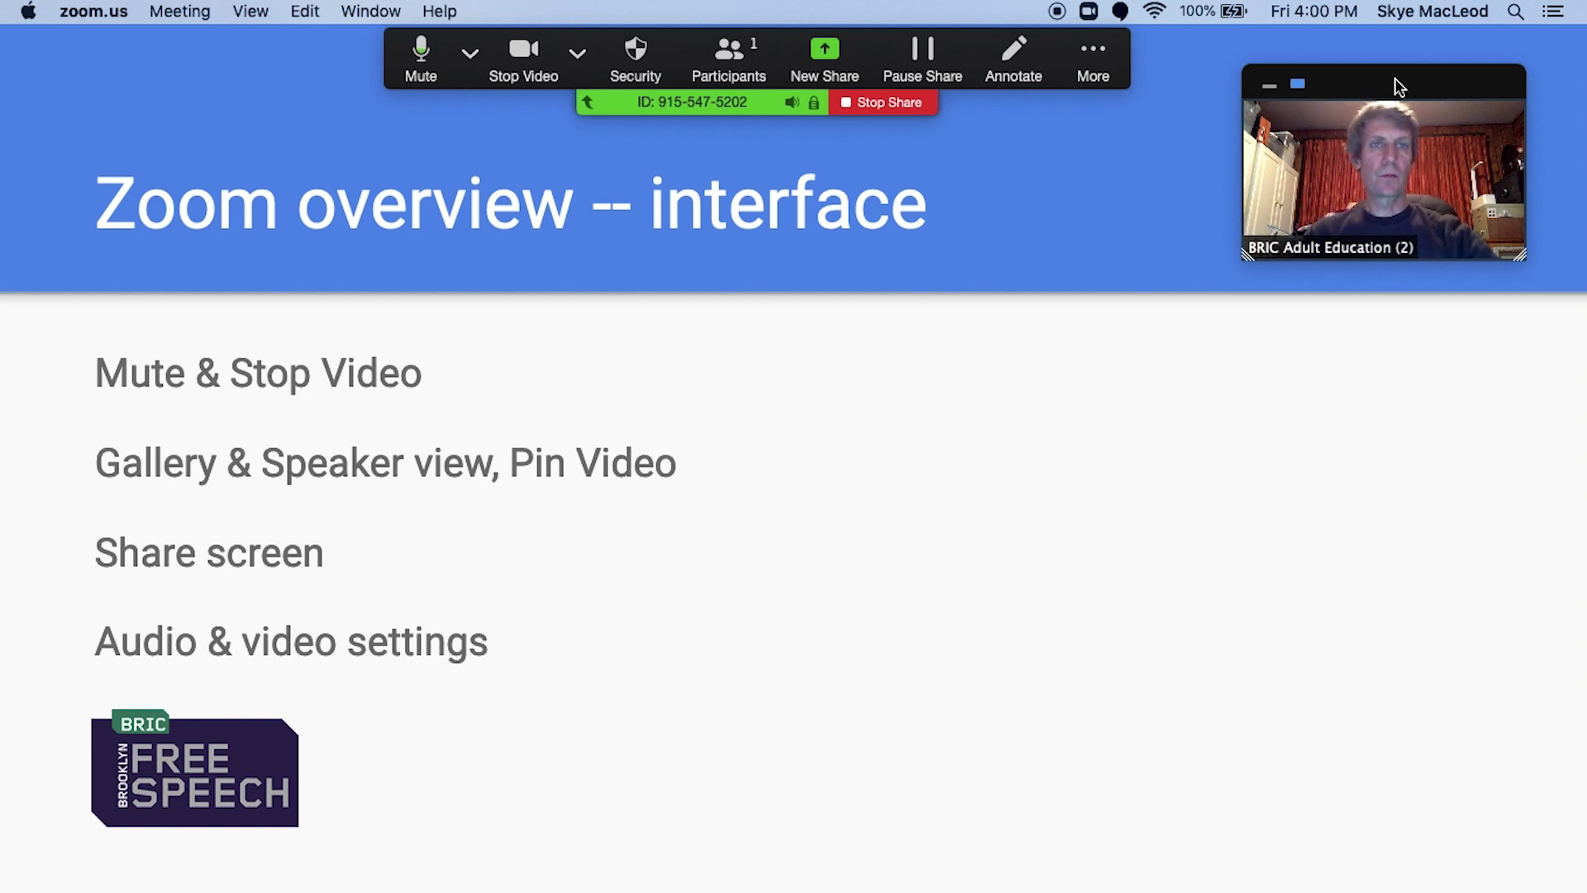
pyautogui.click(1269, 87)
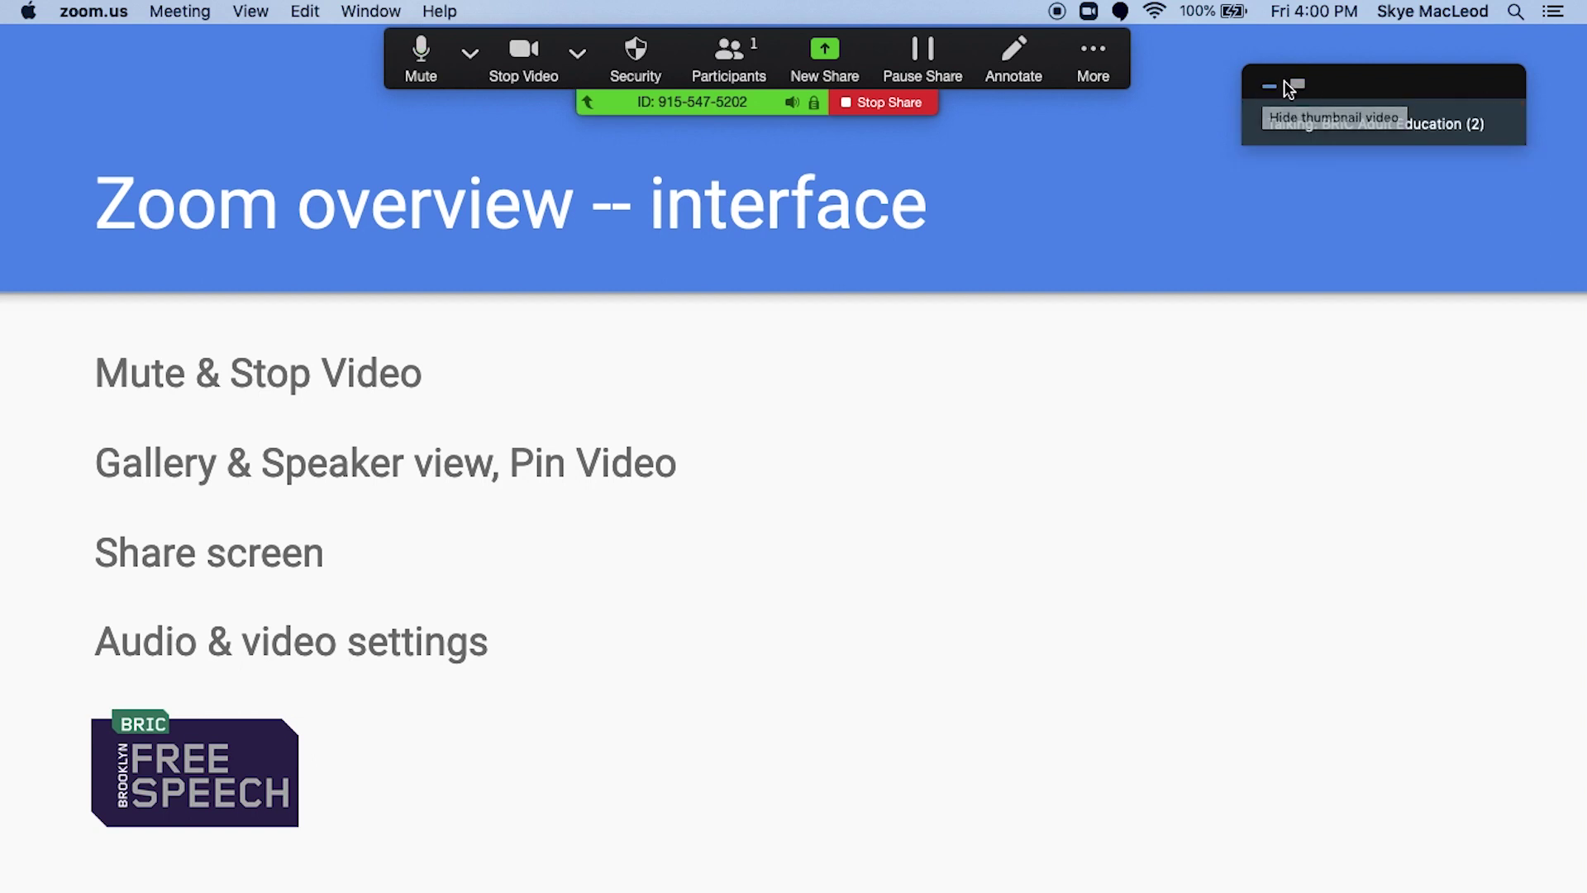
pyautogui.click(1296, 84)
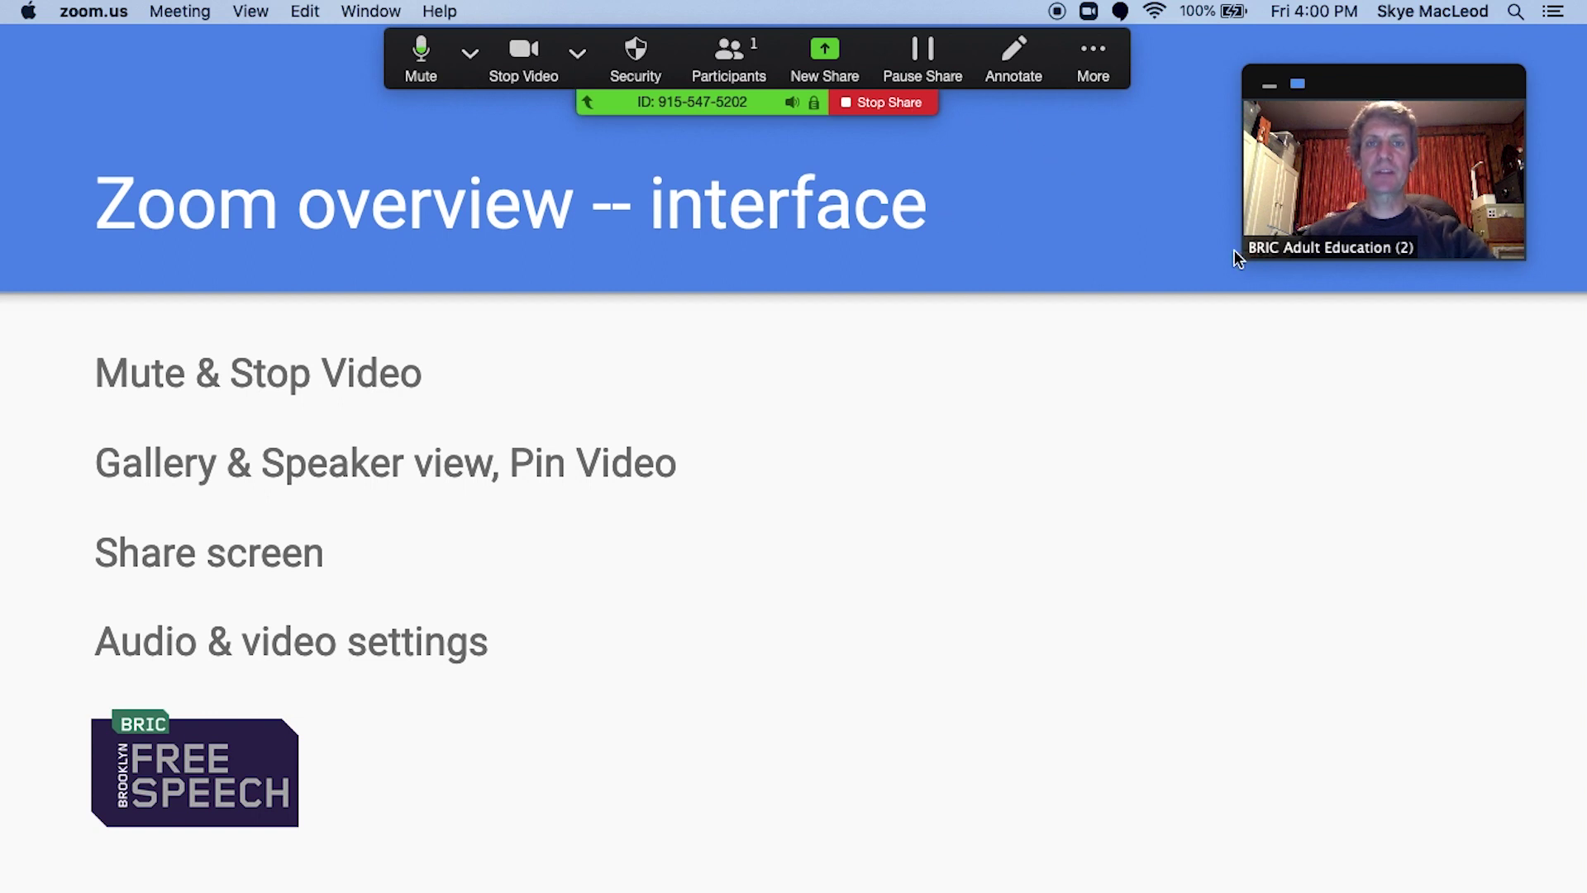
pyautogui.click(895, 106)
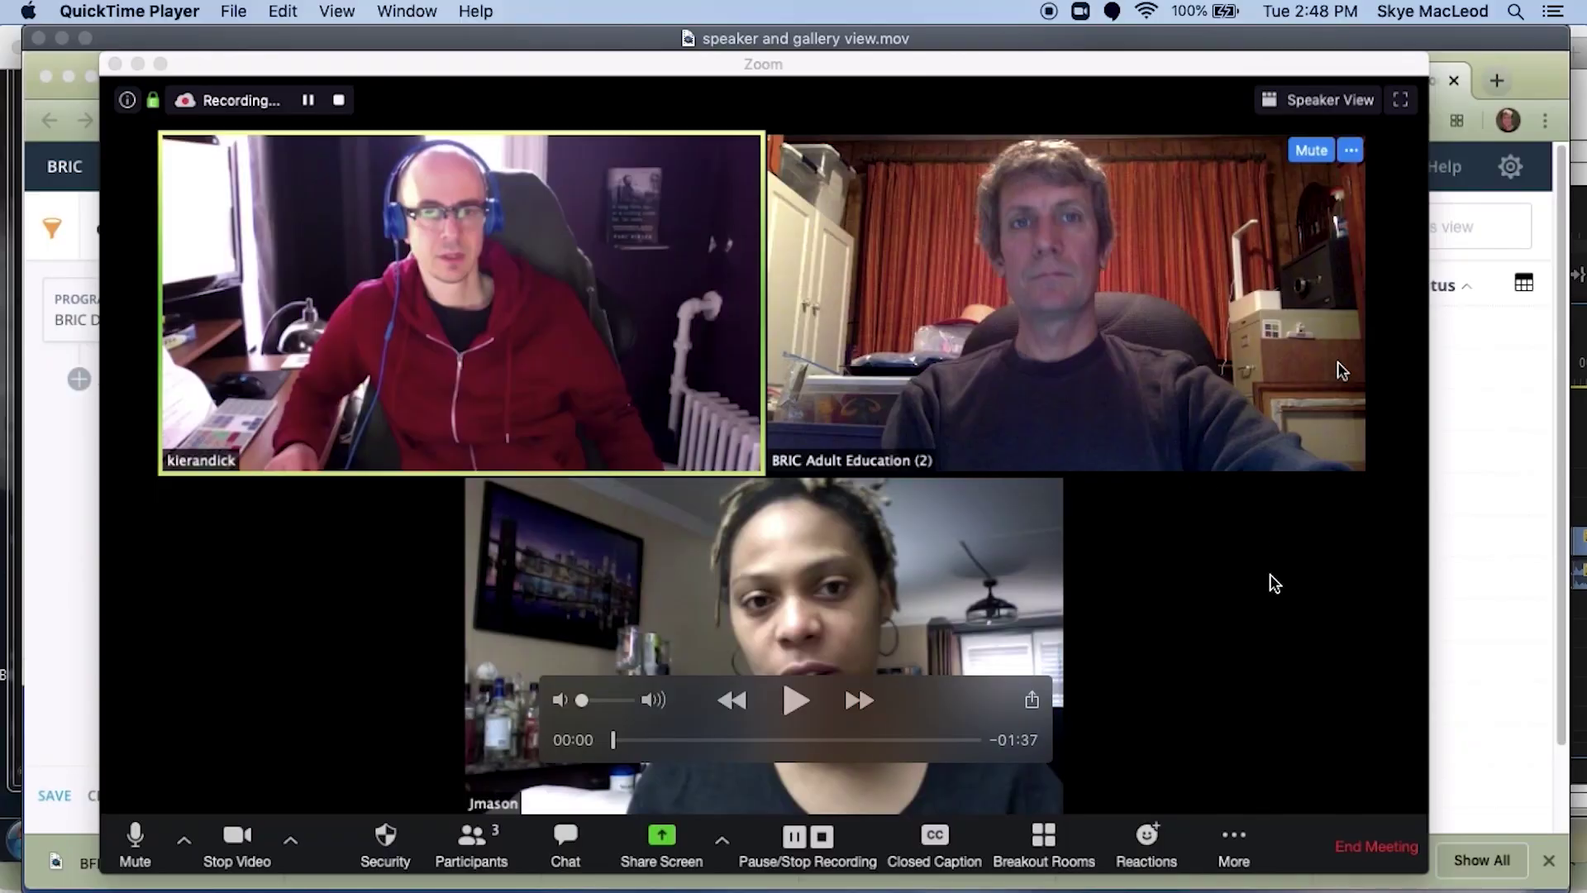
# Play the "speaker and gallery view.mov" recording in QuickTime Player
pyautogui.press('space')
pyautogui.moveTo(1270, 574)
pyautogui.click(801, 709)
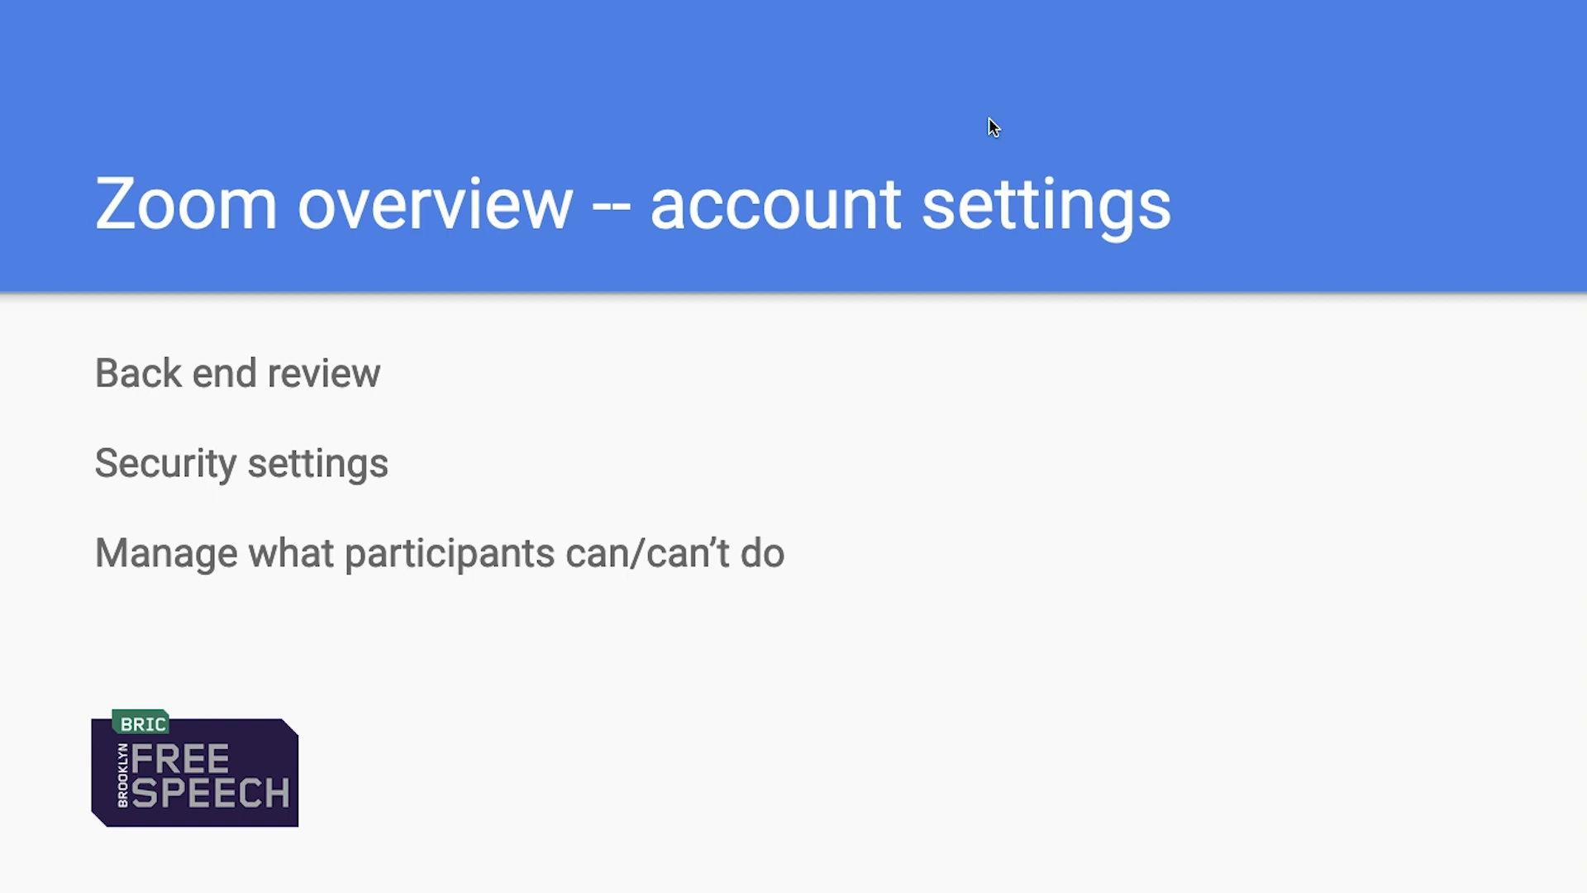
# Switch to Chrome and load the account's zoom.us/profile page
pyautogui.press('super+Tab')
pyautogui.press('super+Tab')
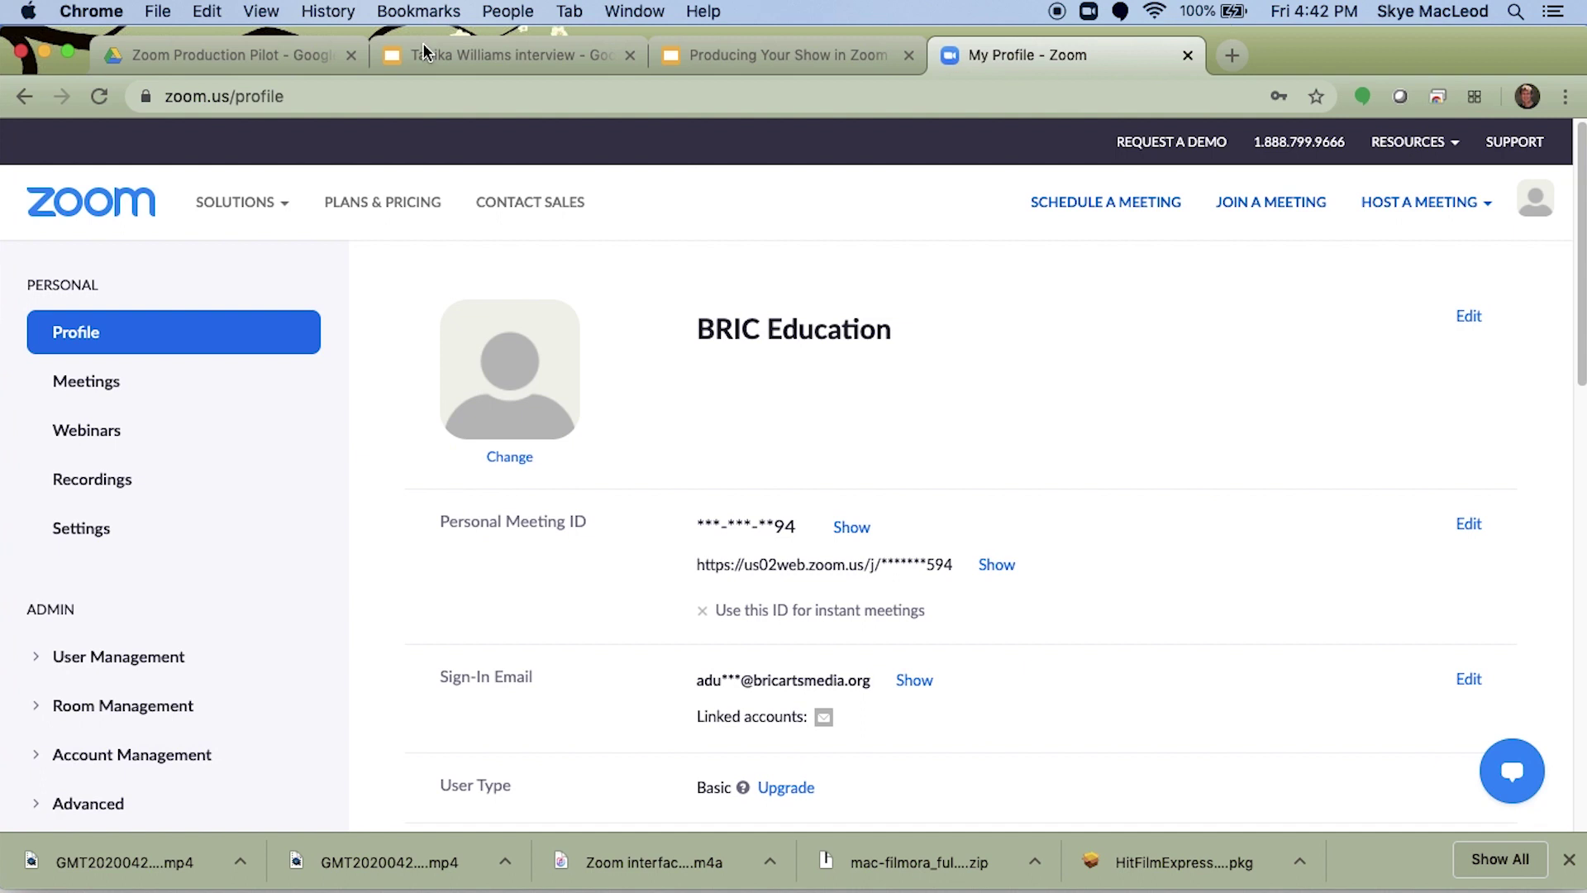
pyautogui.click(308, 99)
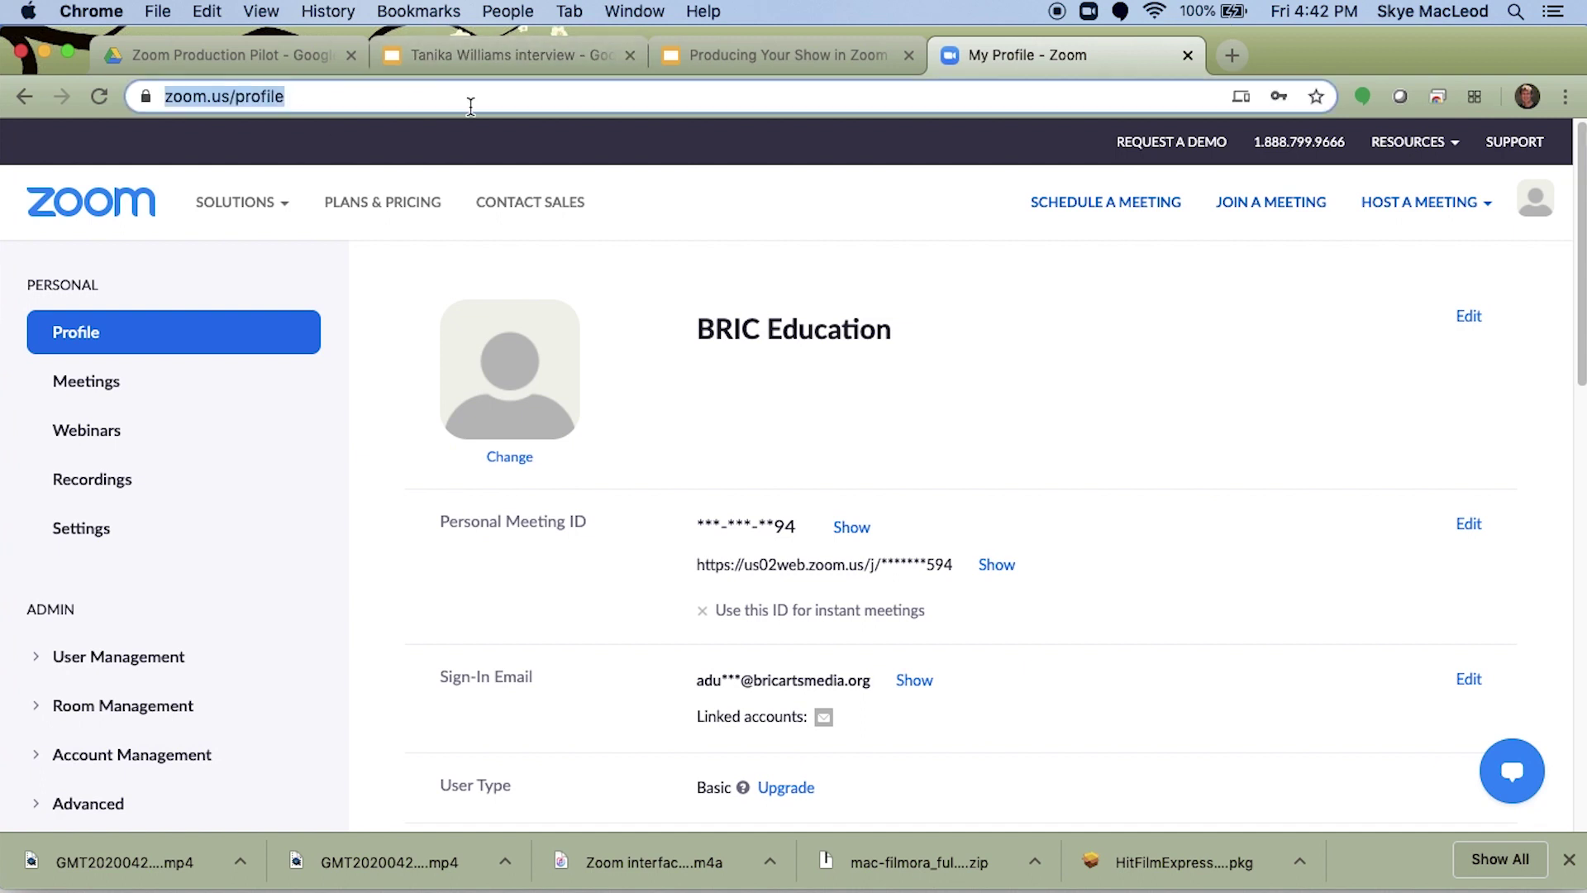
pyautogui.press('Return')
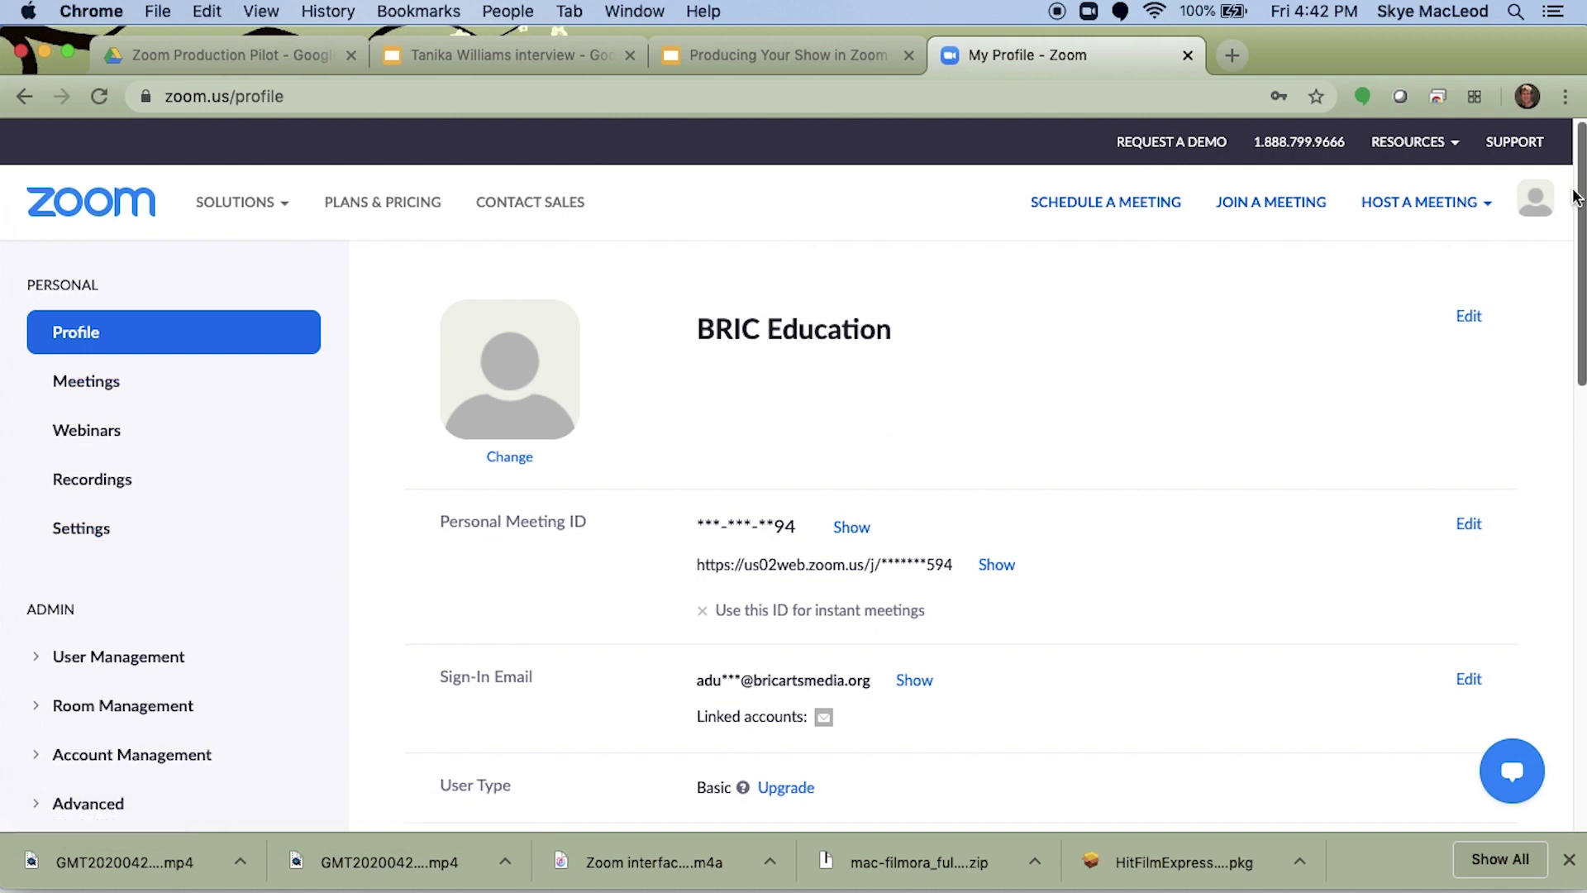
# Reveal the personal meeting ID and meeting link, and review the account details down to the date and time preferences
pyautogui.scroll(-3, 1583, 215)
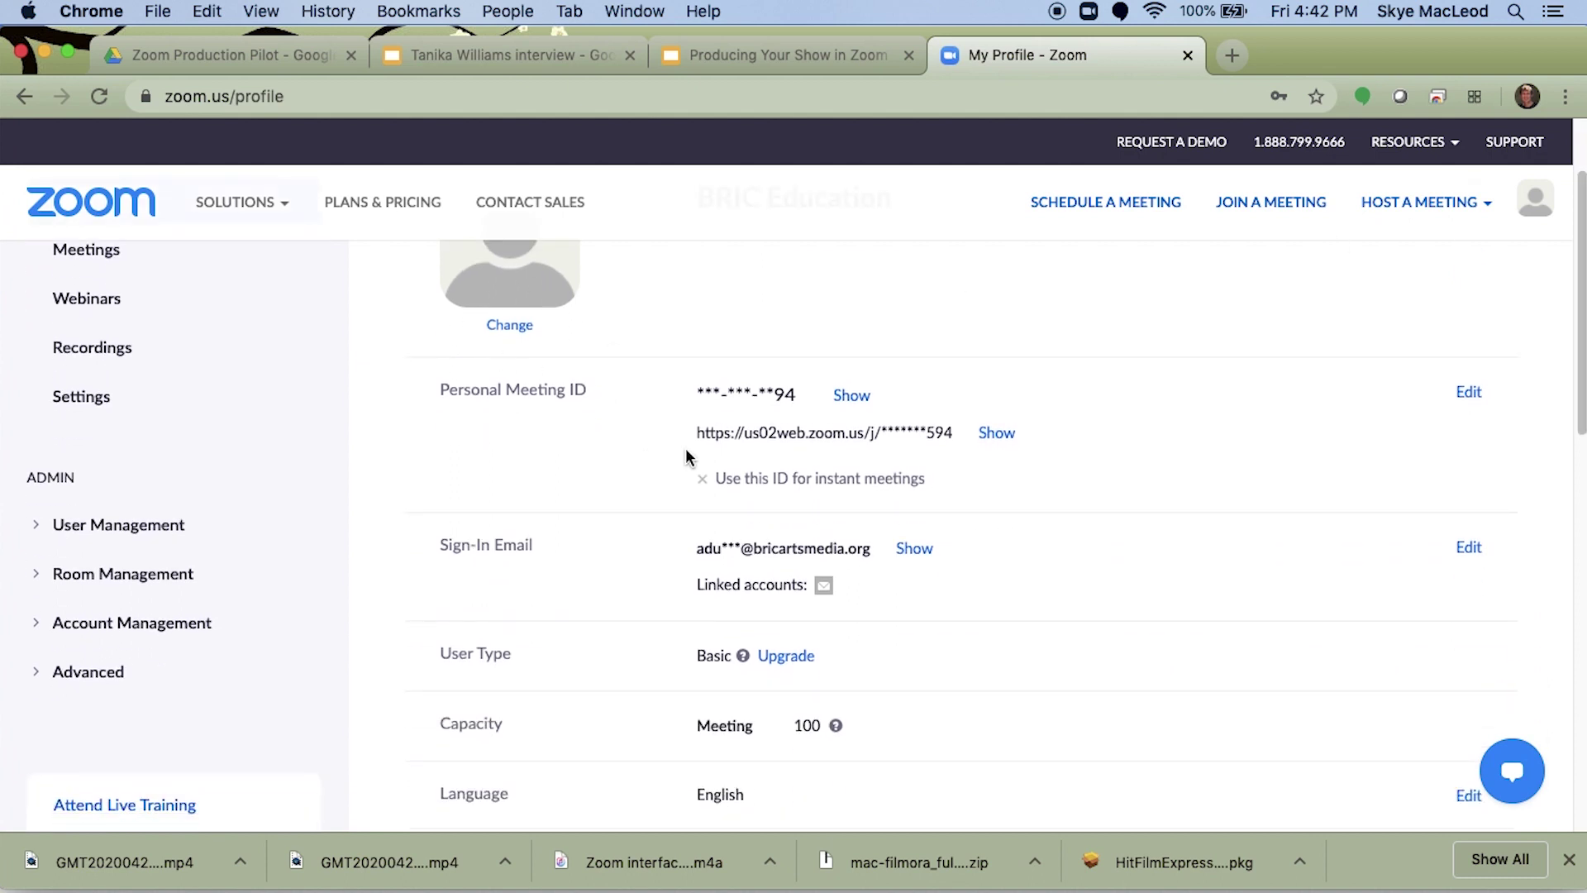
pyautogui.click(850, 408)
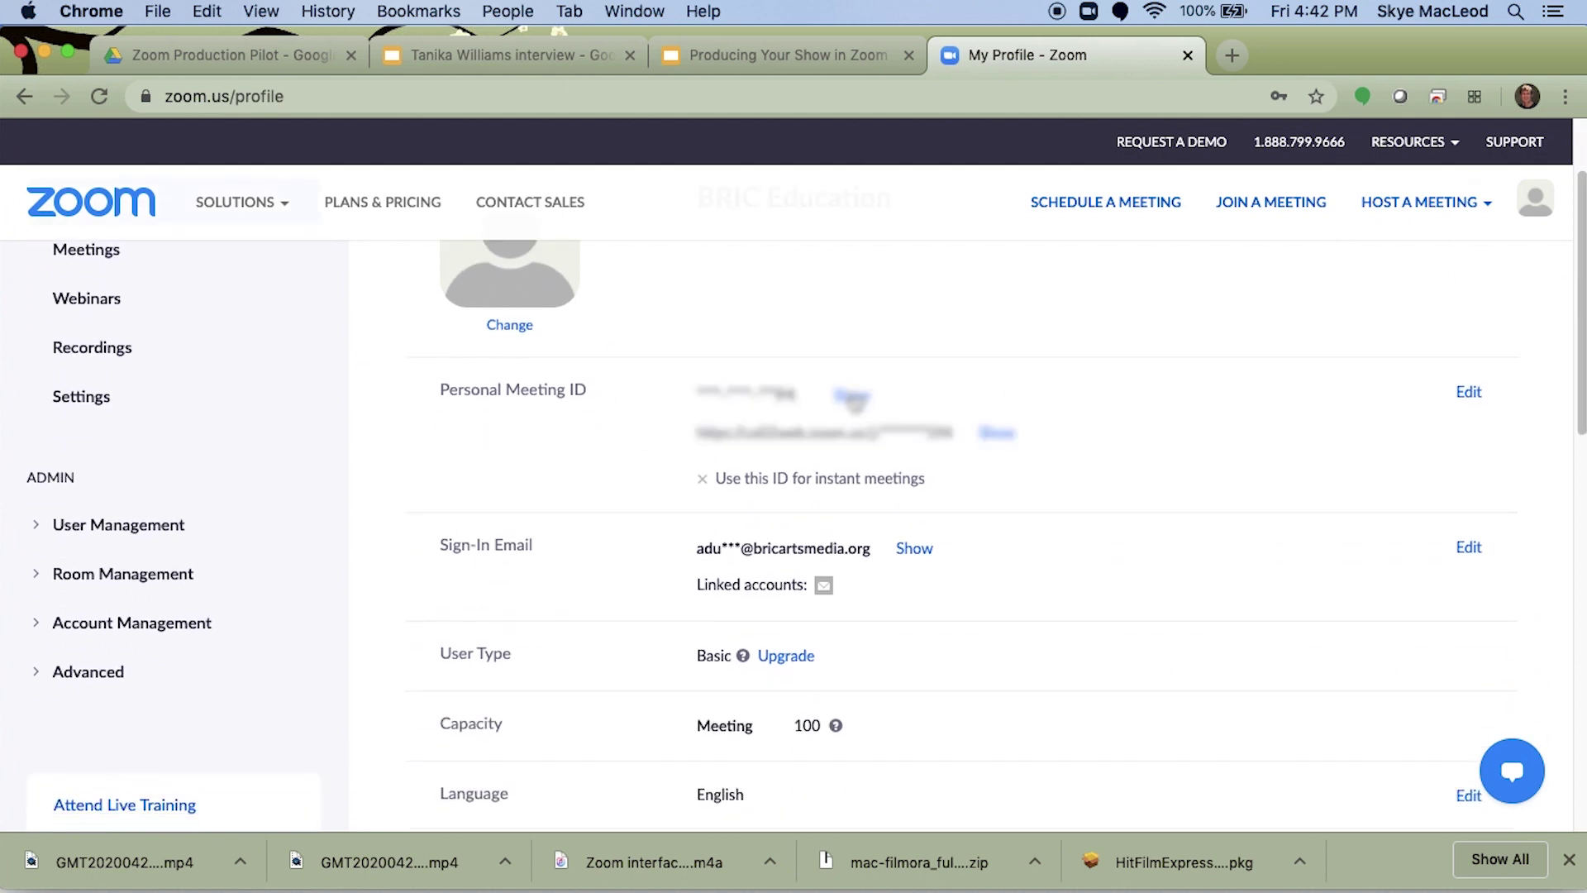
pyautogui.click(996, 432)
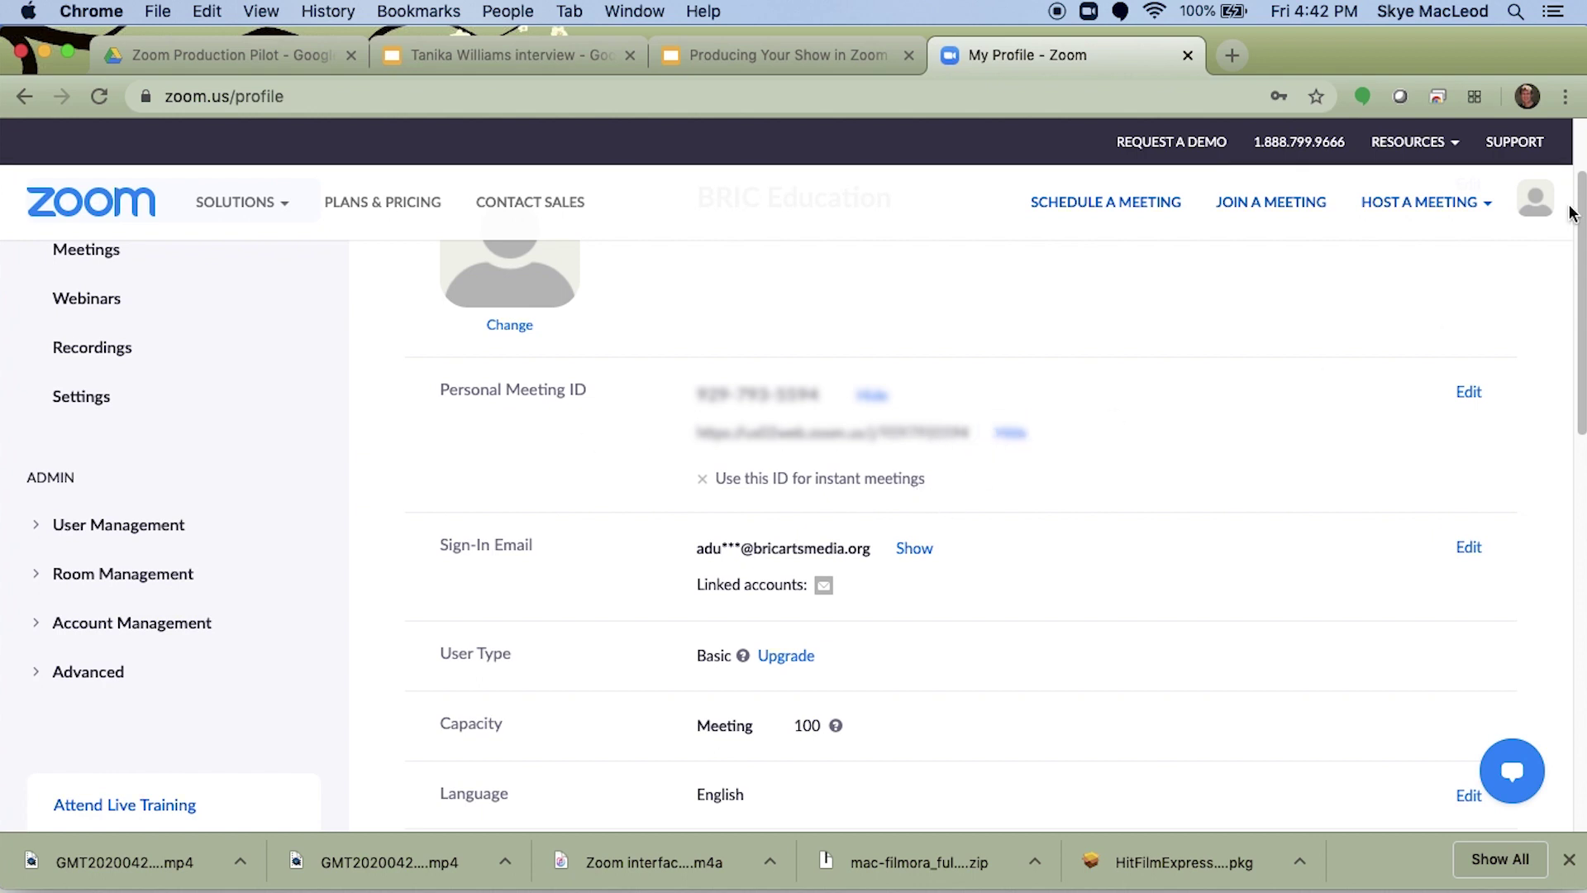
pyautogui.scroll(-3, 577, 405)
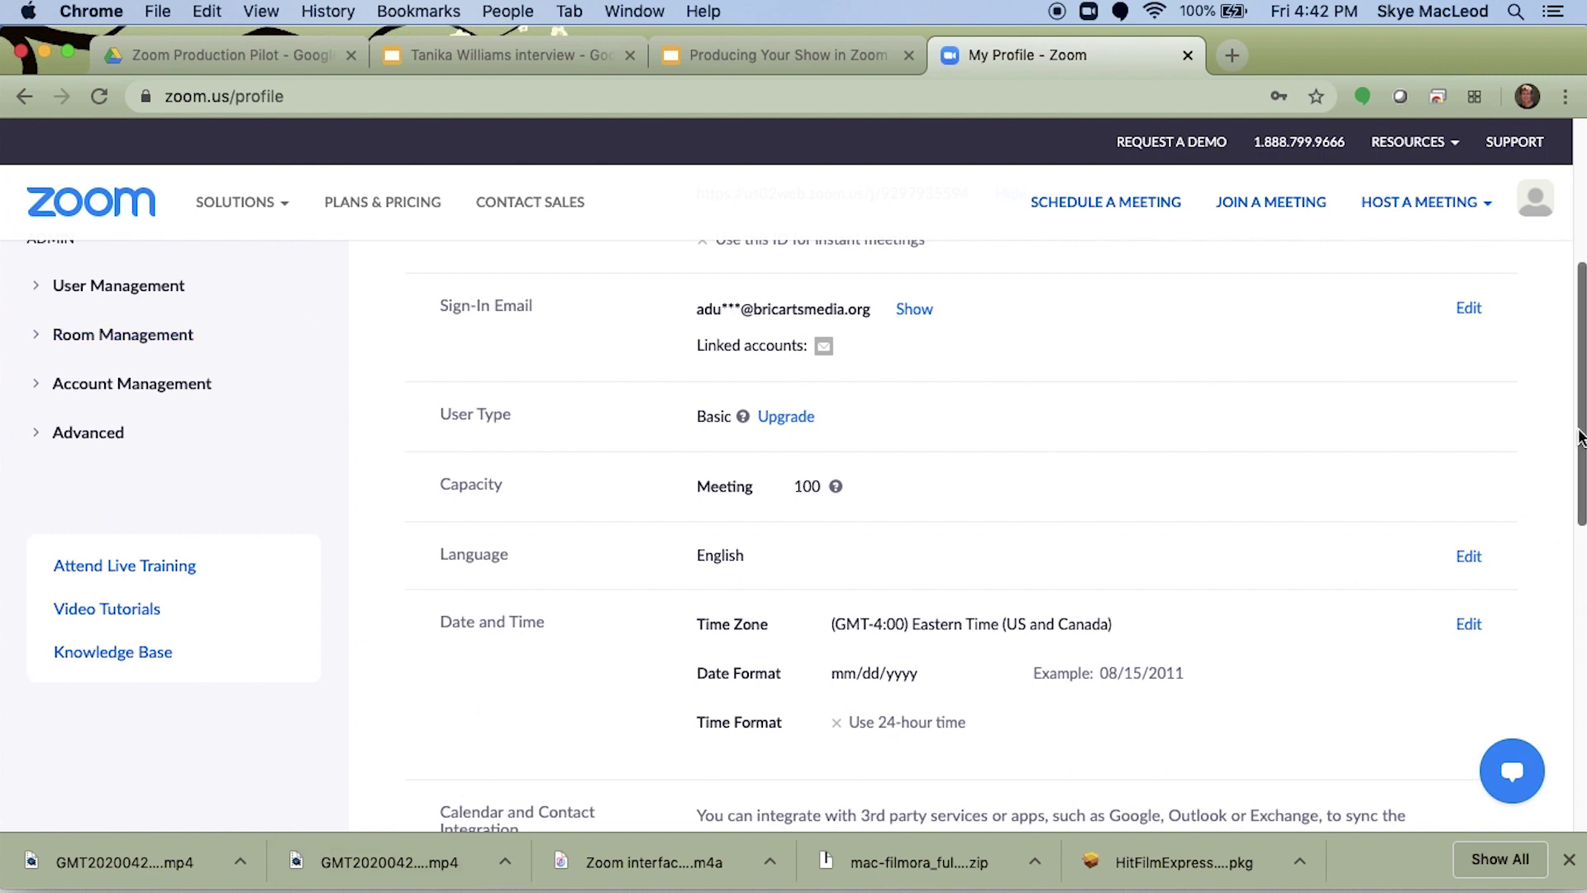
pyautogui.scroll(-1, 1583, 434)
pyautogui.scroll(5, 1584, 414)
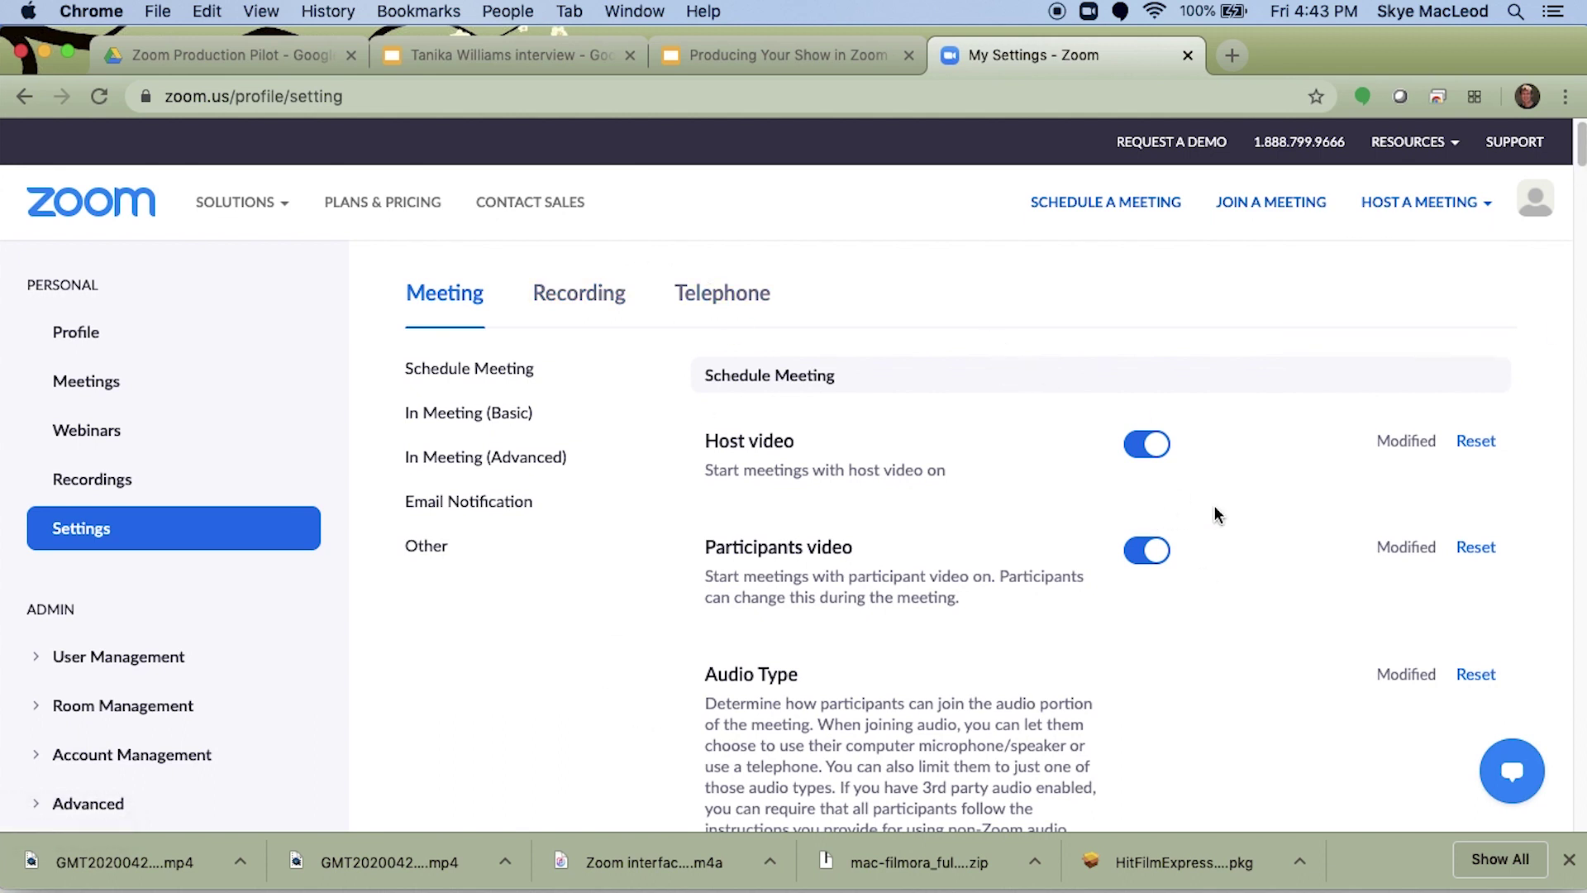
# Set the meeting audio type to Telephone and Computer Audio and save the setting
pyautogui.scroll(-5, 1256, 423)
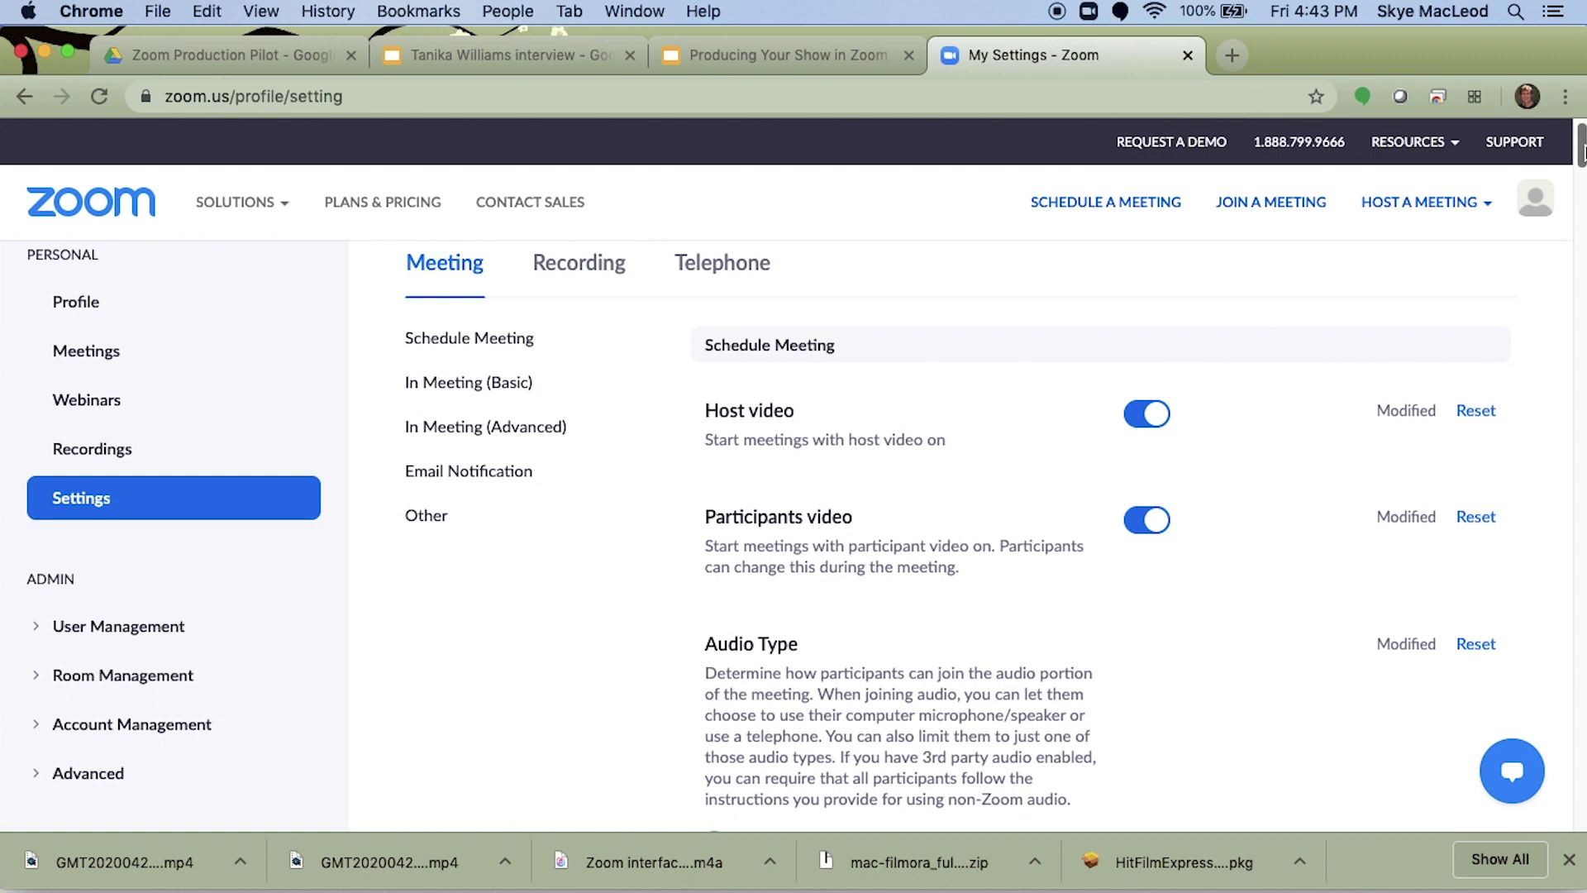
pyautogui.moveTo(1584, 175)
pyautogui.mouseDown()
pyautogui.moveTo(1584, 189)
pyautogui.moveTo(1584, 147)
pyautogui.mouseUp()
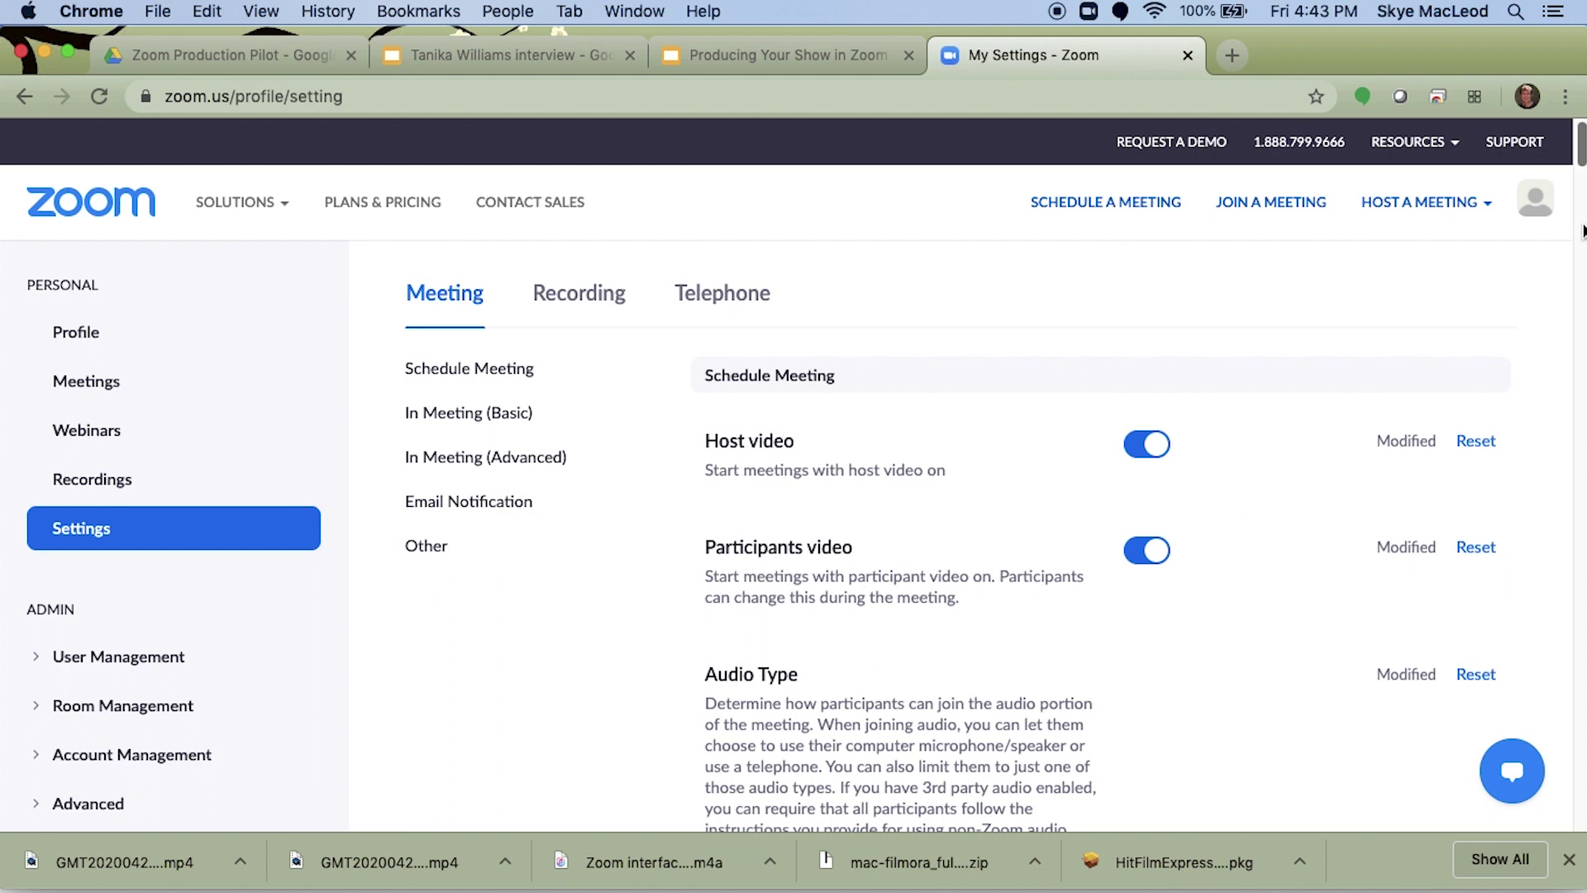
pyautogui.scroll(-4, 1583, 183)
pyautogui.scroll(-5, 1584, 184)
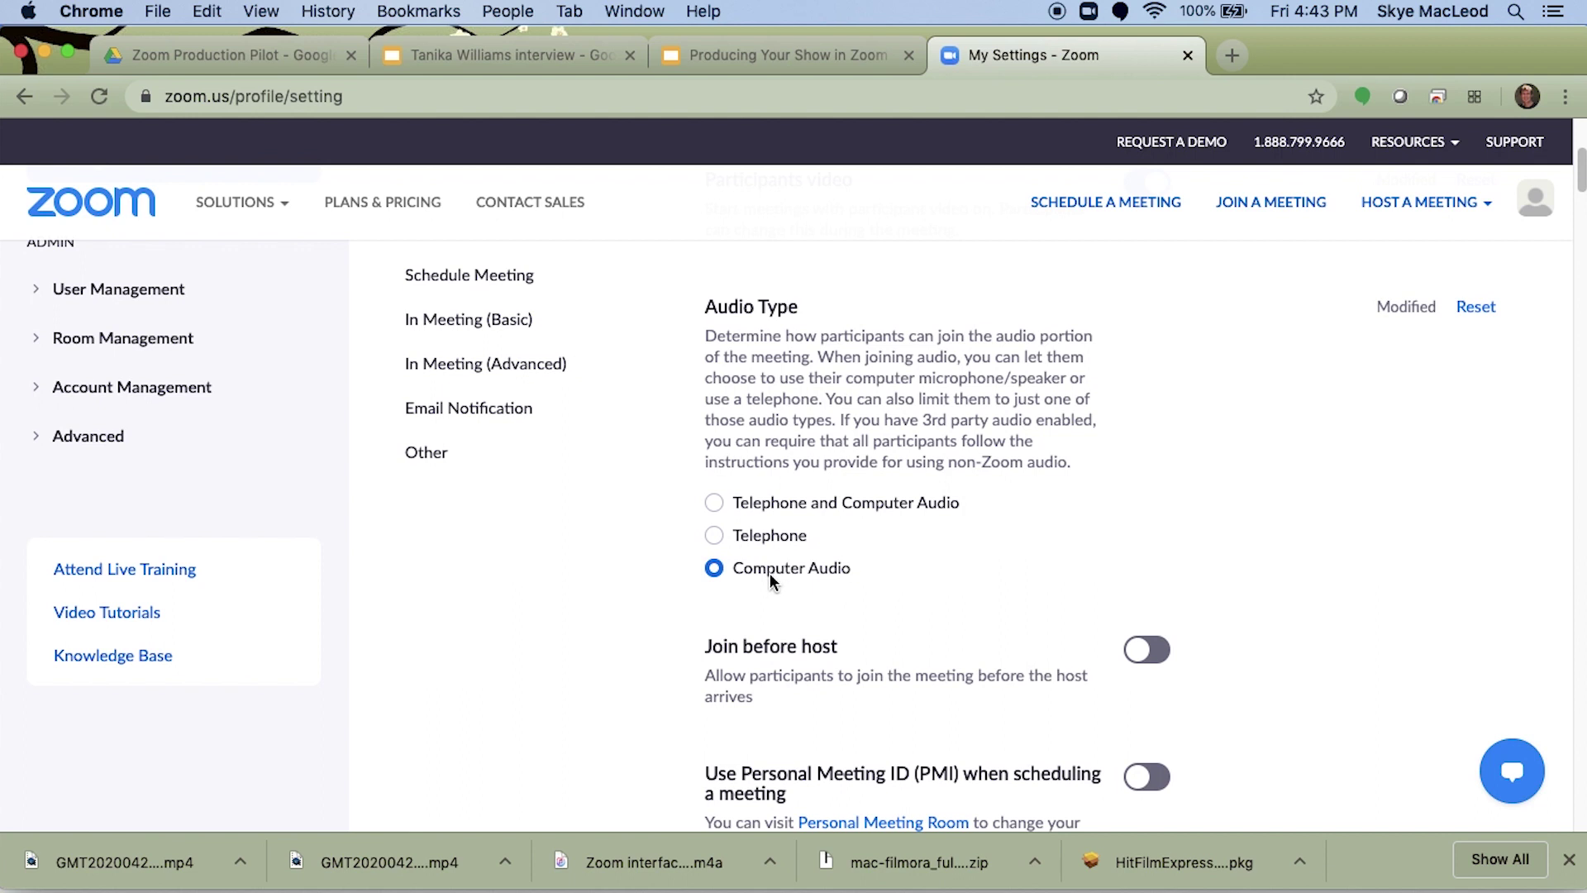
pyautogui.click(715, 536)
pyautogui.click(714, 506)
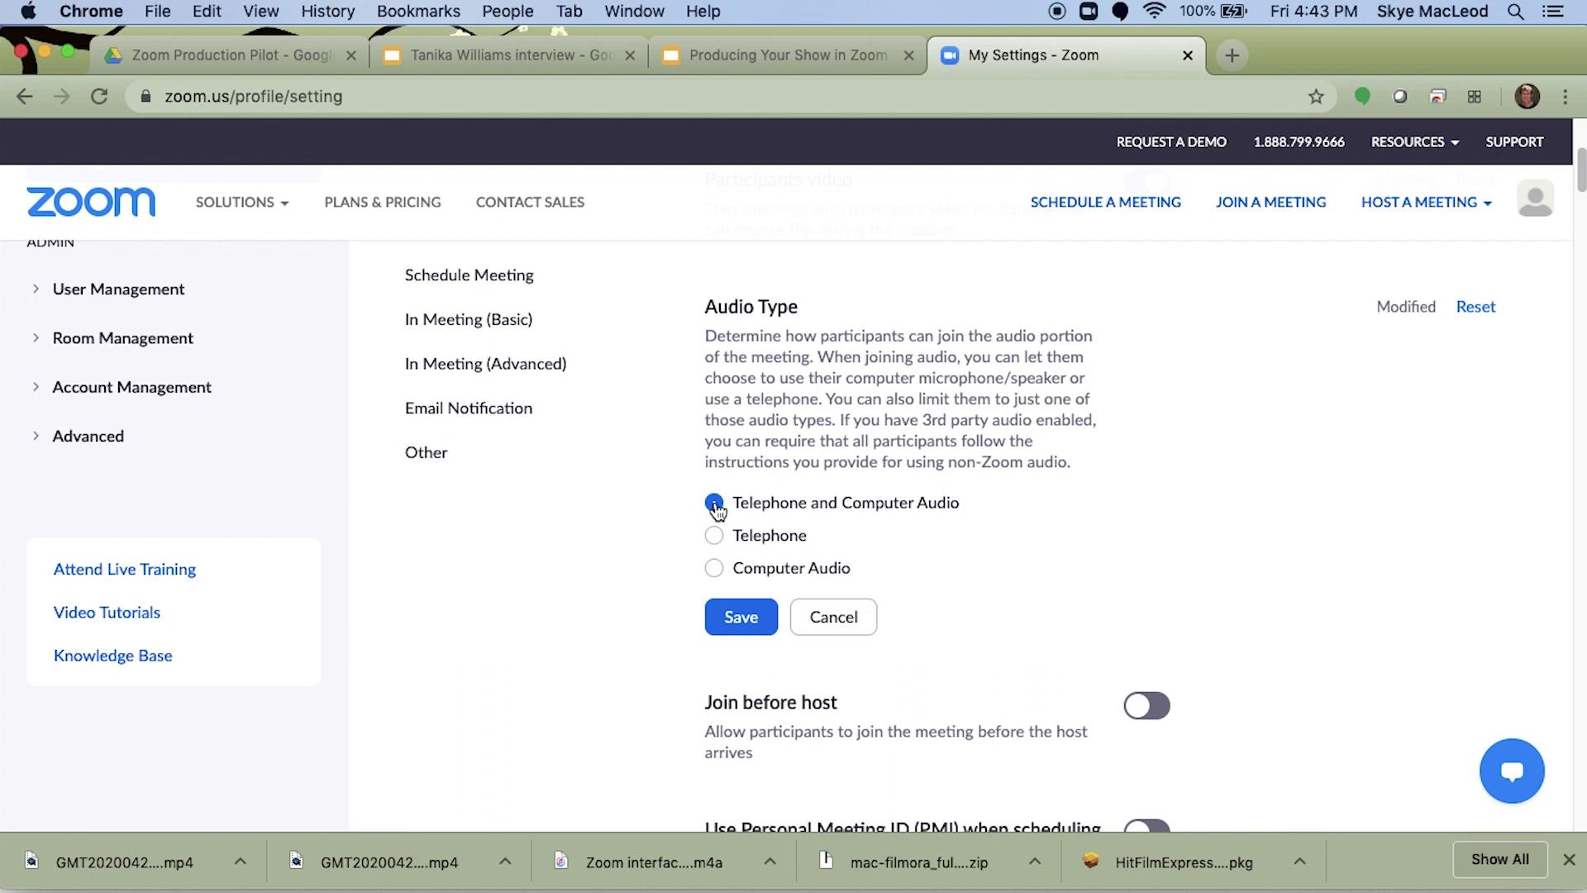
pyautogui.click(715, 569)
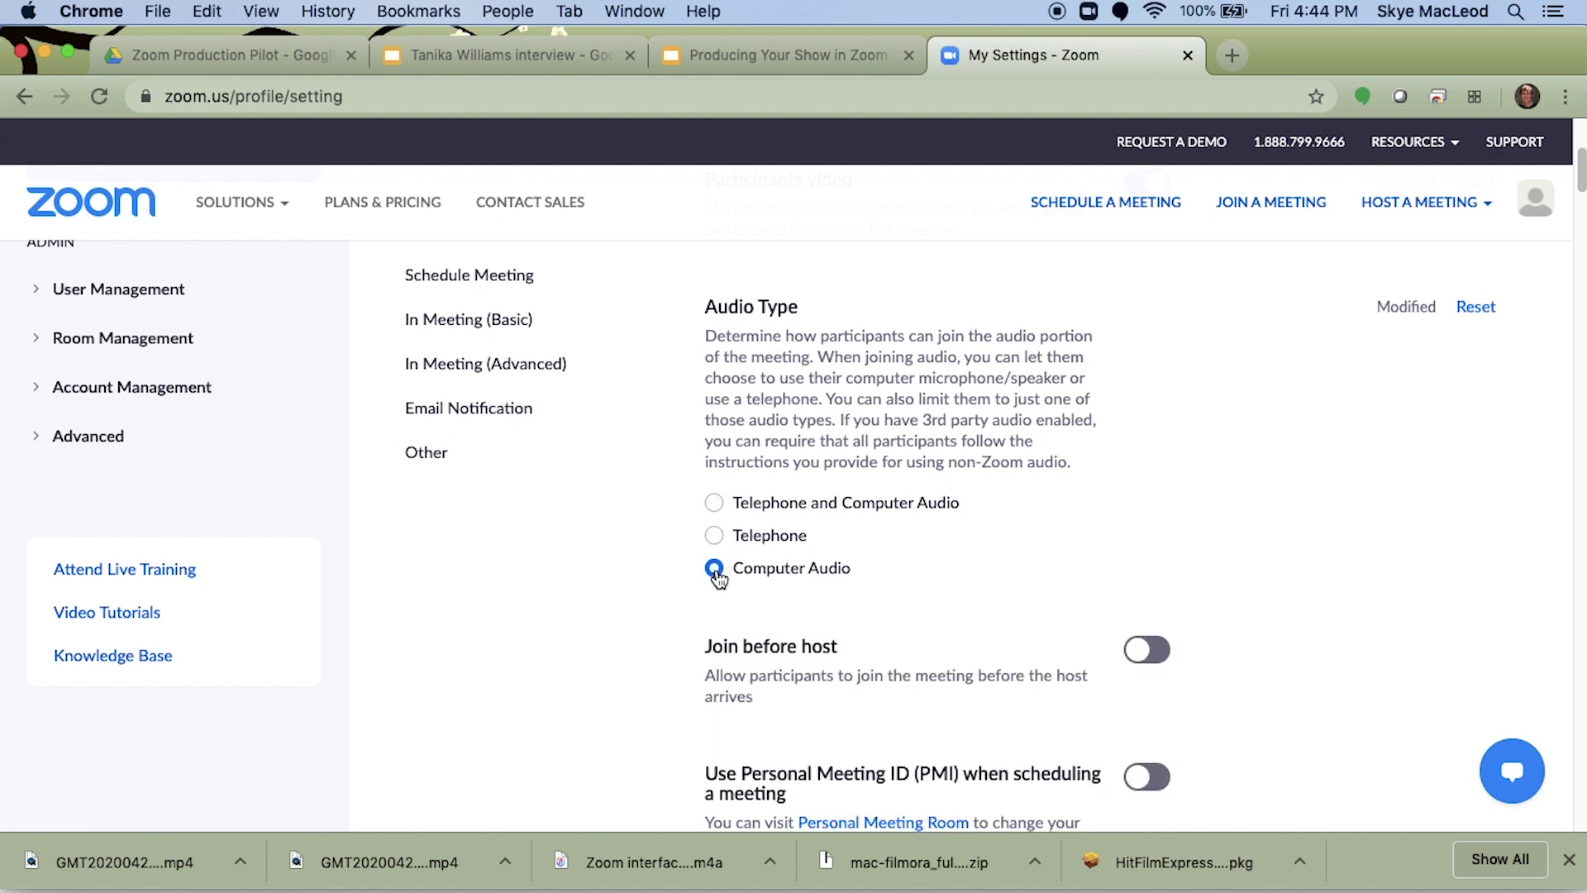
pyautogui.click(714, 505)
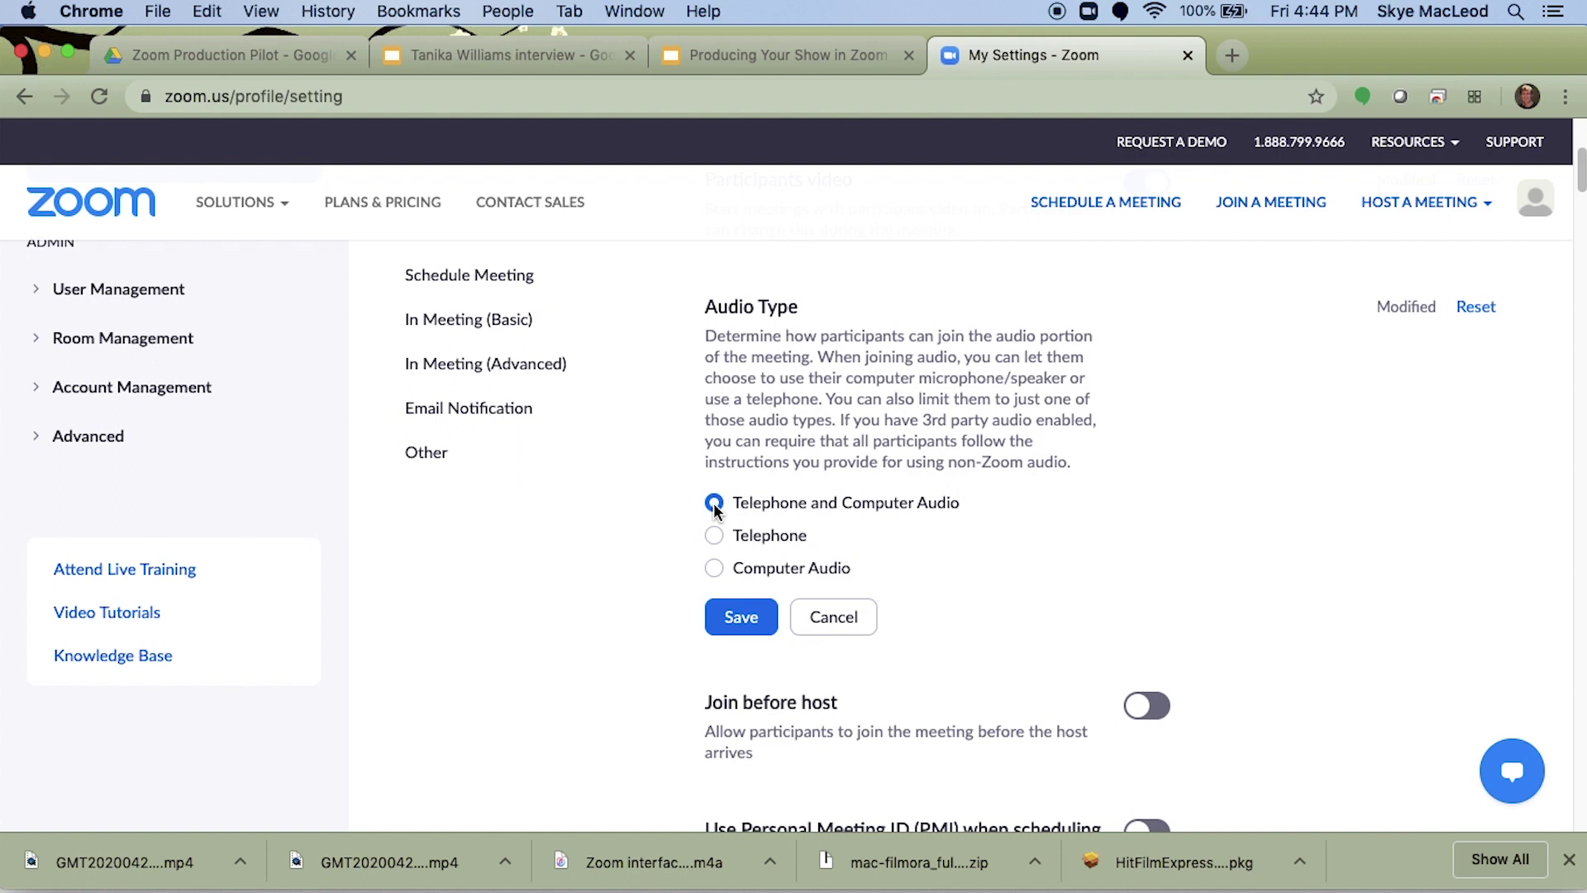
pyautogui.click(739, 619)
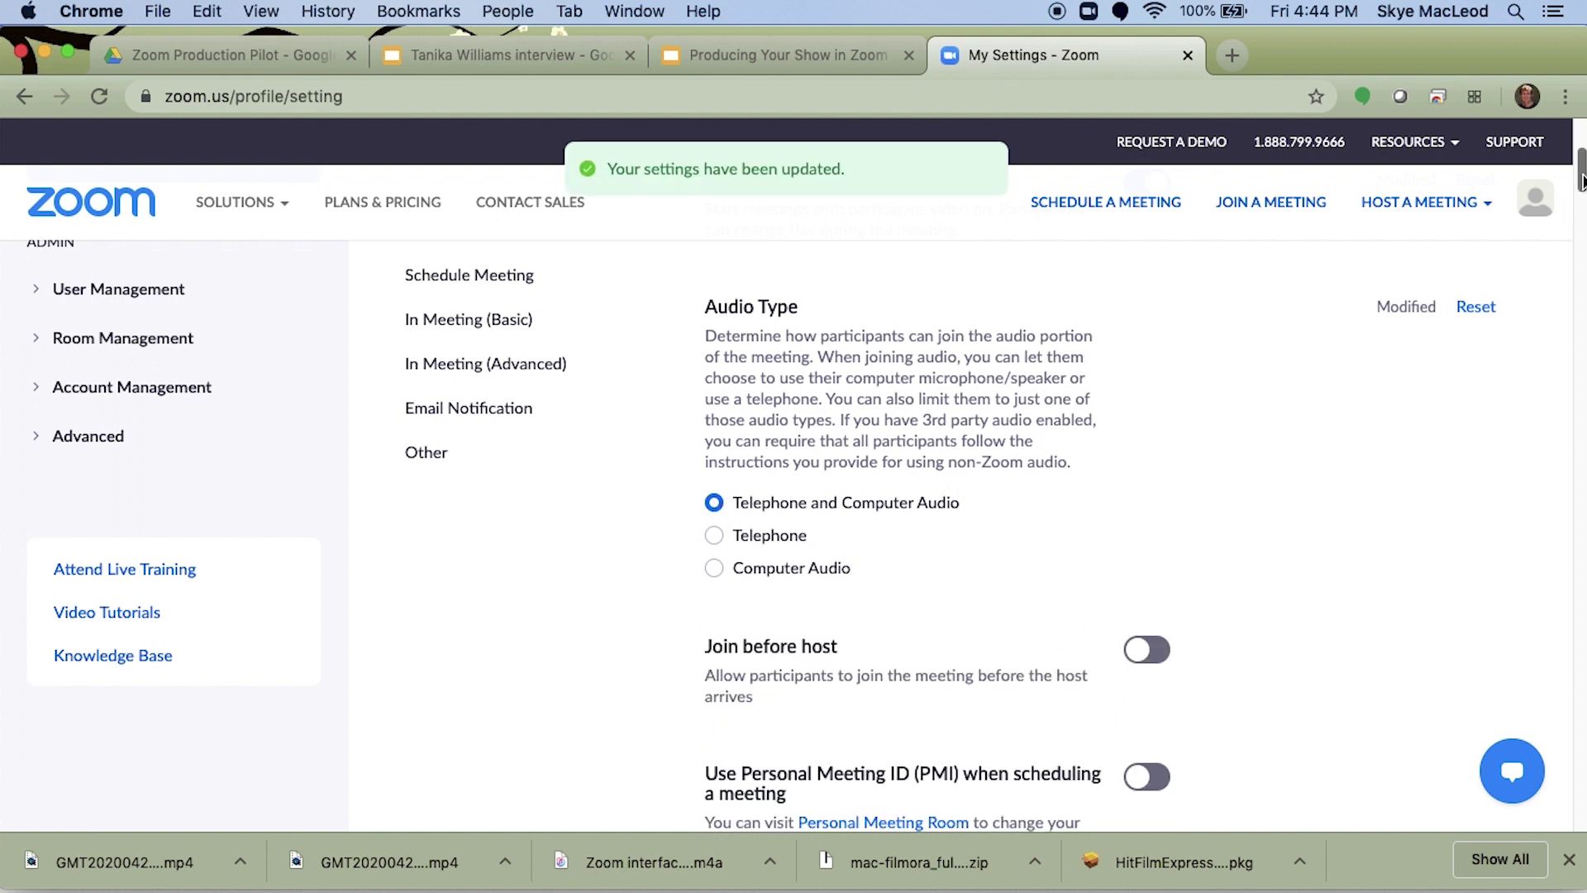
# Turn off private chat between participants in the basic in-meeting settings
pyautogui.scroll(-5, 1581, 181)
pyautogui.moveTo(1583, 190); pyautogui.dragTo(1583, 195)
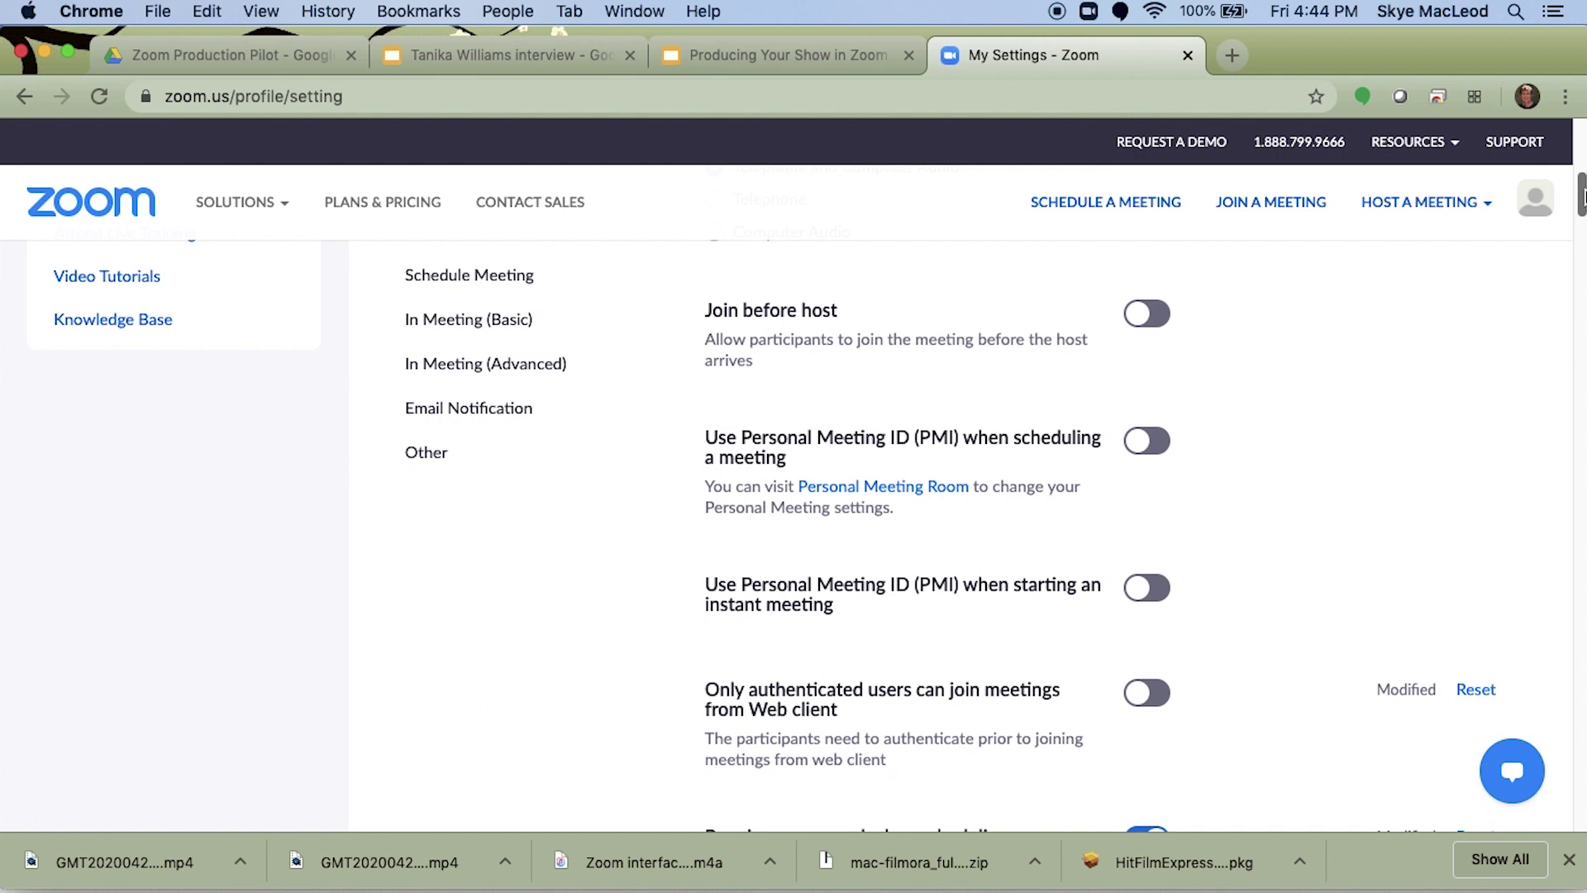
pyautogui.scroll(-3, 1581, 202)
pyautogui.scroll(-1, 1580, 201)
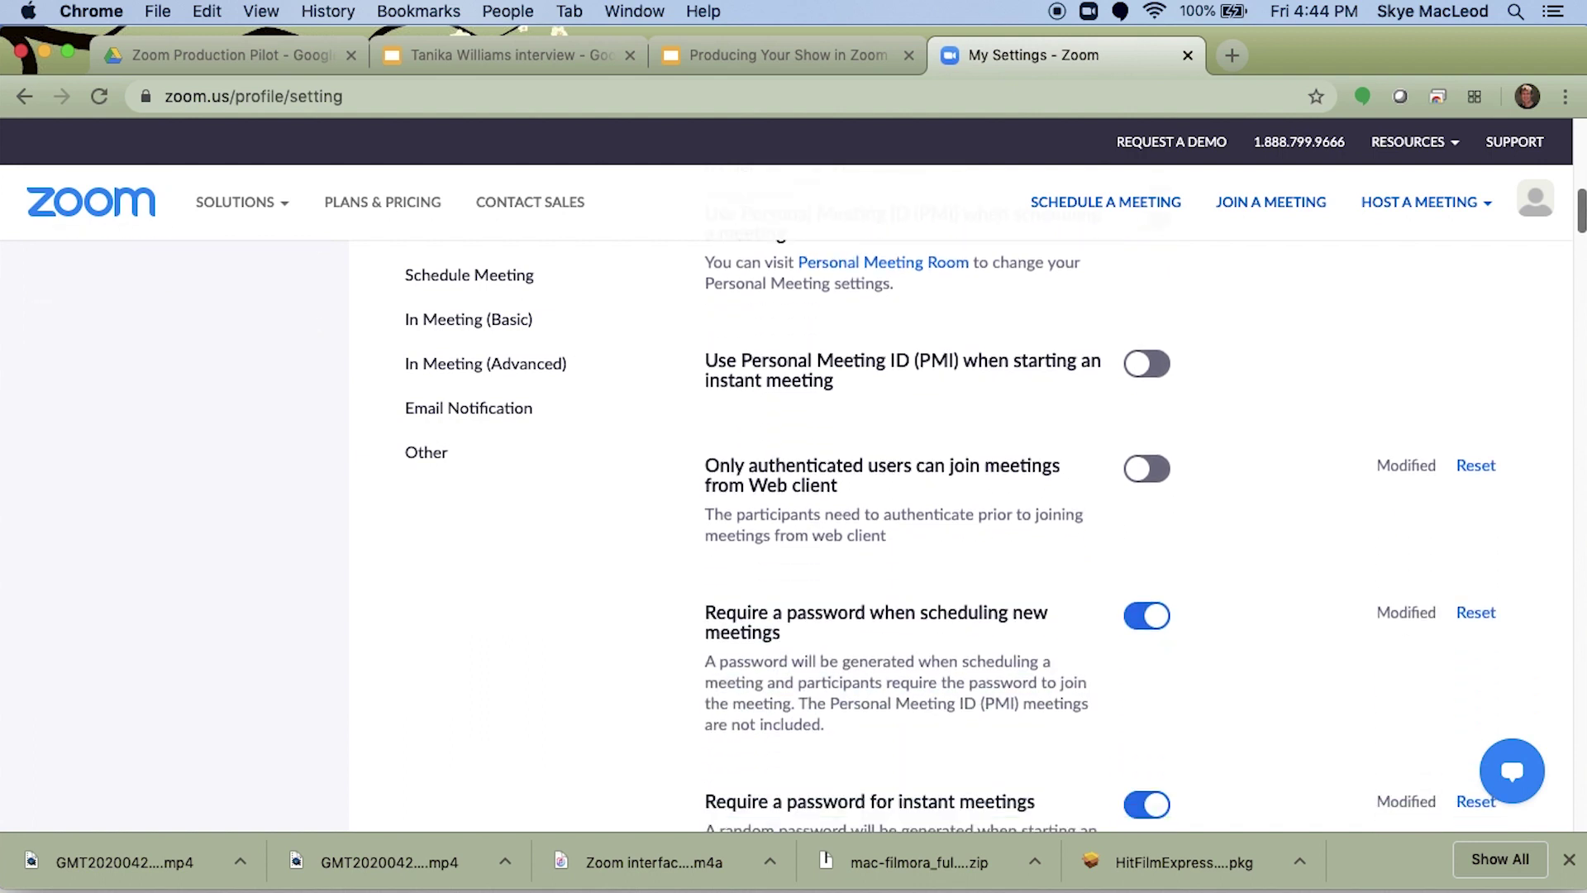
pyautogui.scroll(-3, 1581, 207)
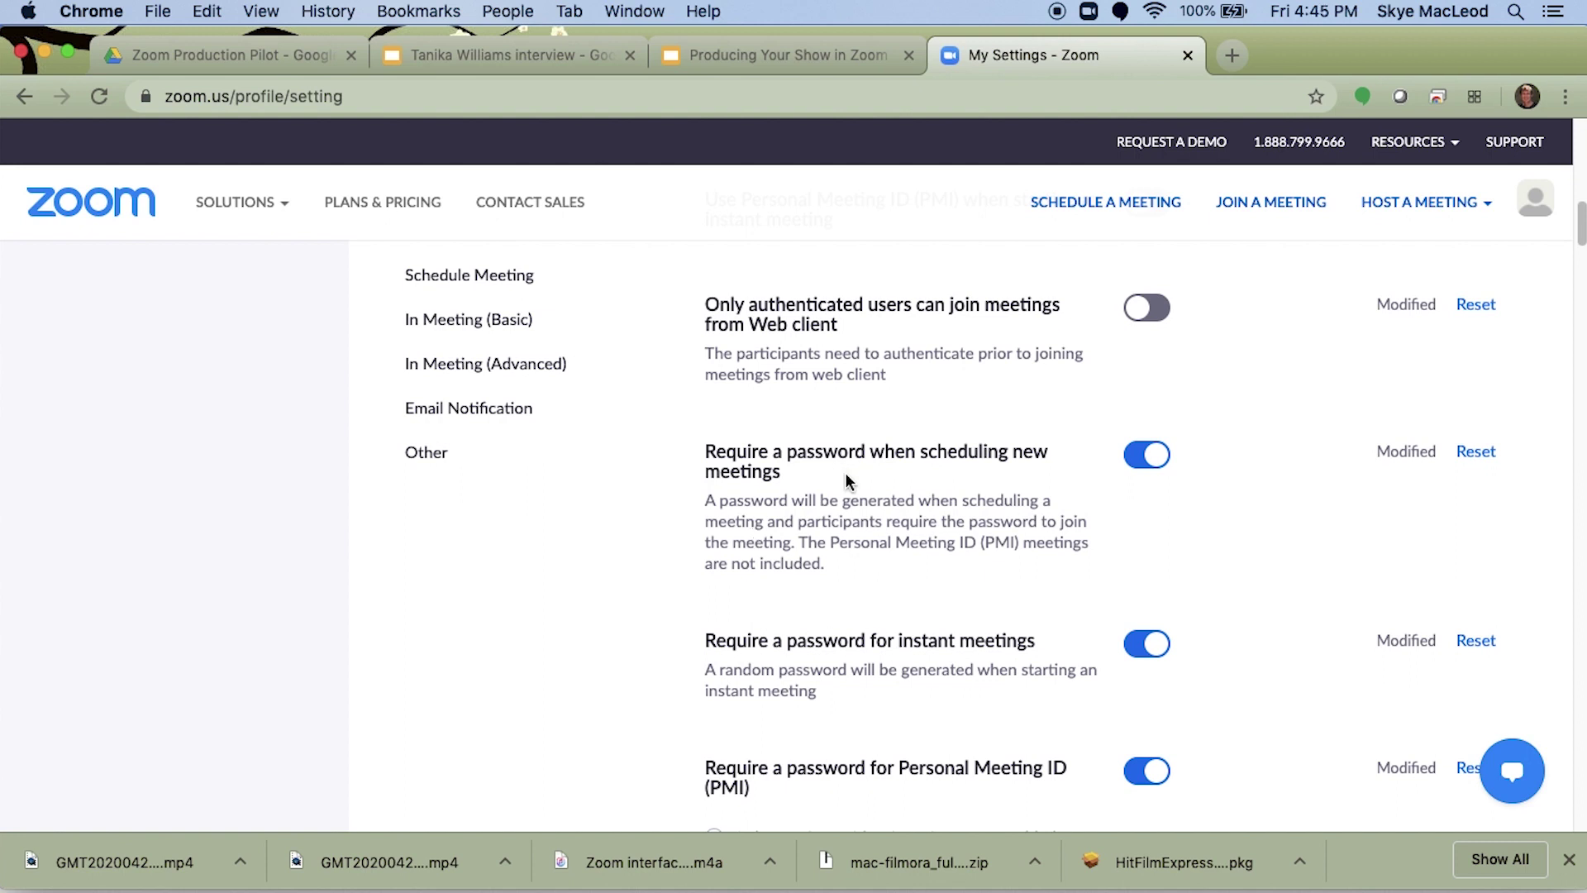
pyautogui.scroll(-10, 769, 583)
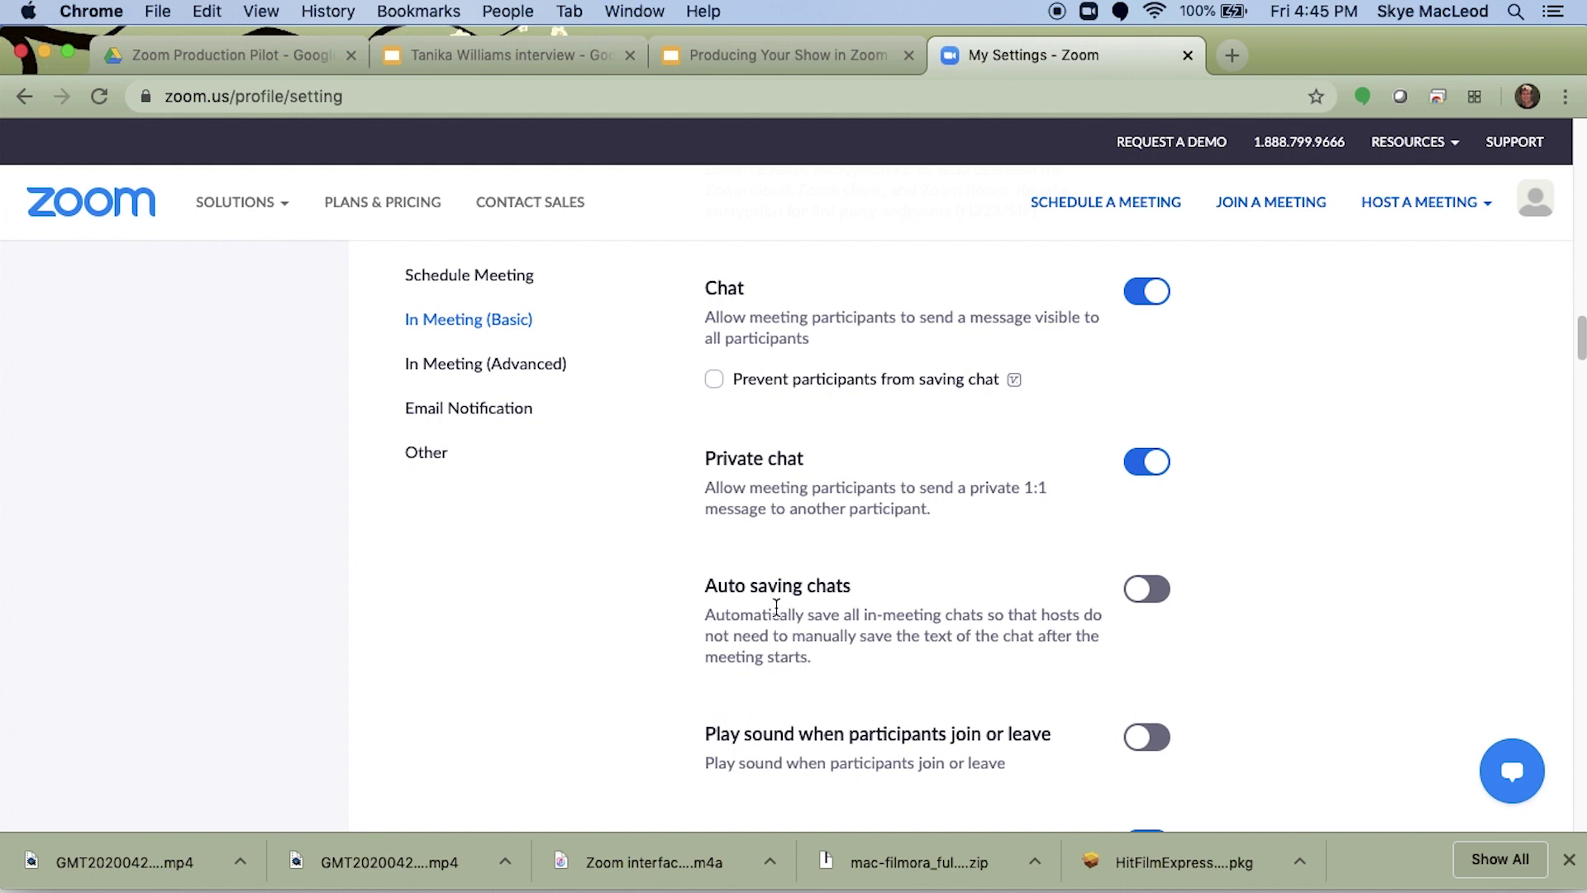
pyautogui.click(713, 382)
pyautogui.click(714, 381)
pyautogui.click(1149, 463)
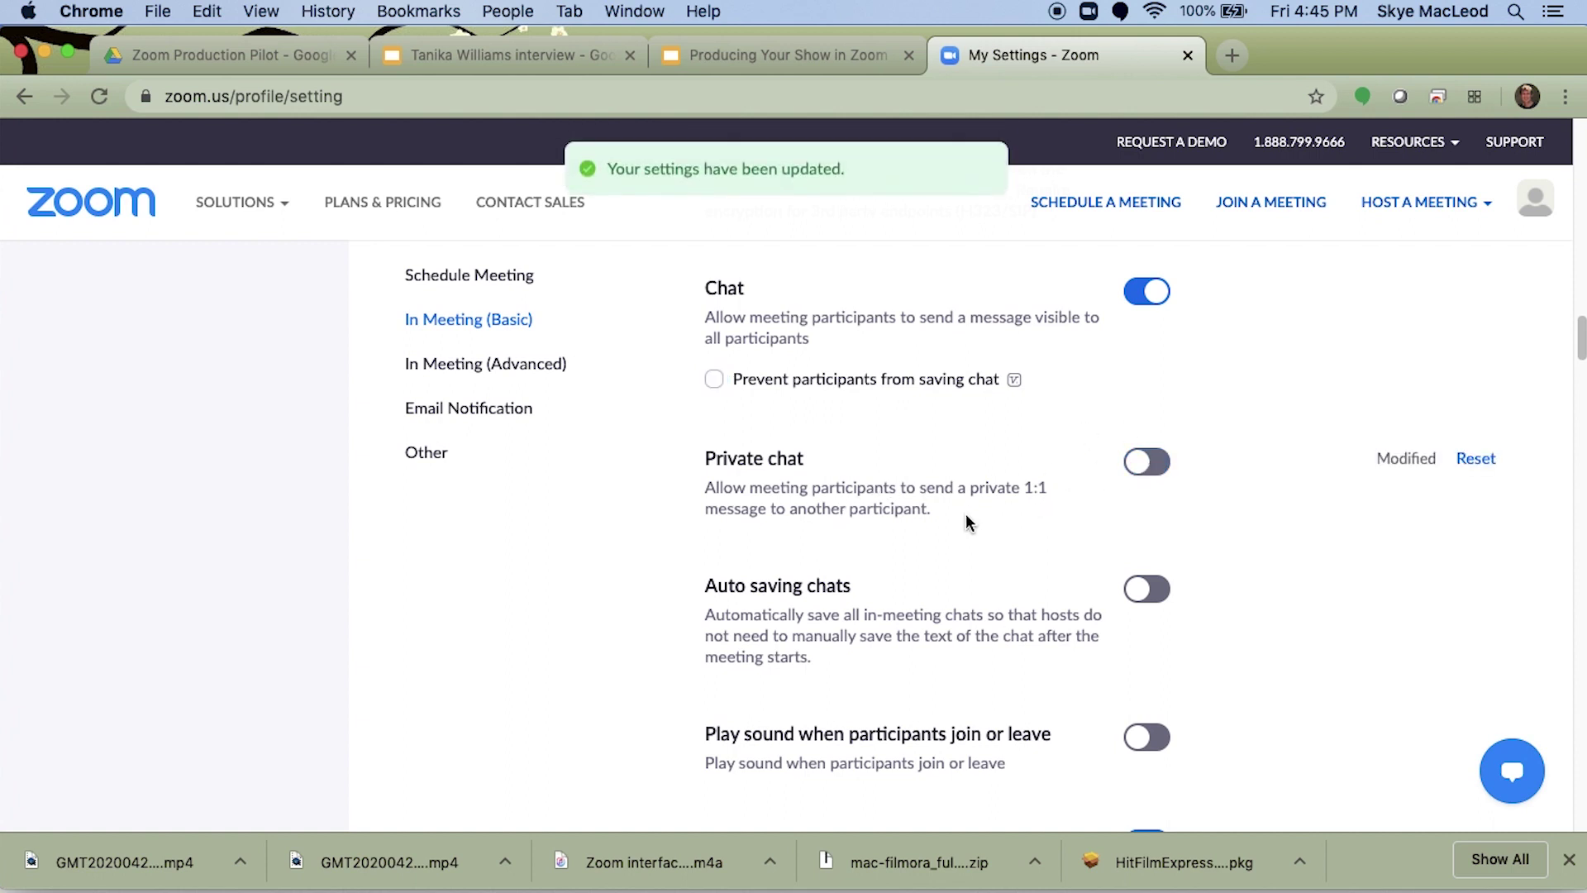
# Turn on auto saving of chats and the sound played when participants join or leave
pyautogui.click(1147, 588)
pyautogui.scroll(-3, 1075, 579)
pyautogui.click(1147, 496)
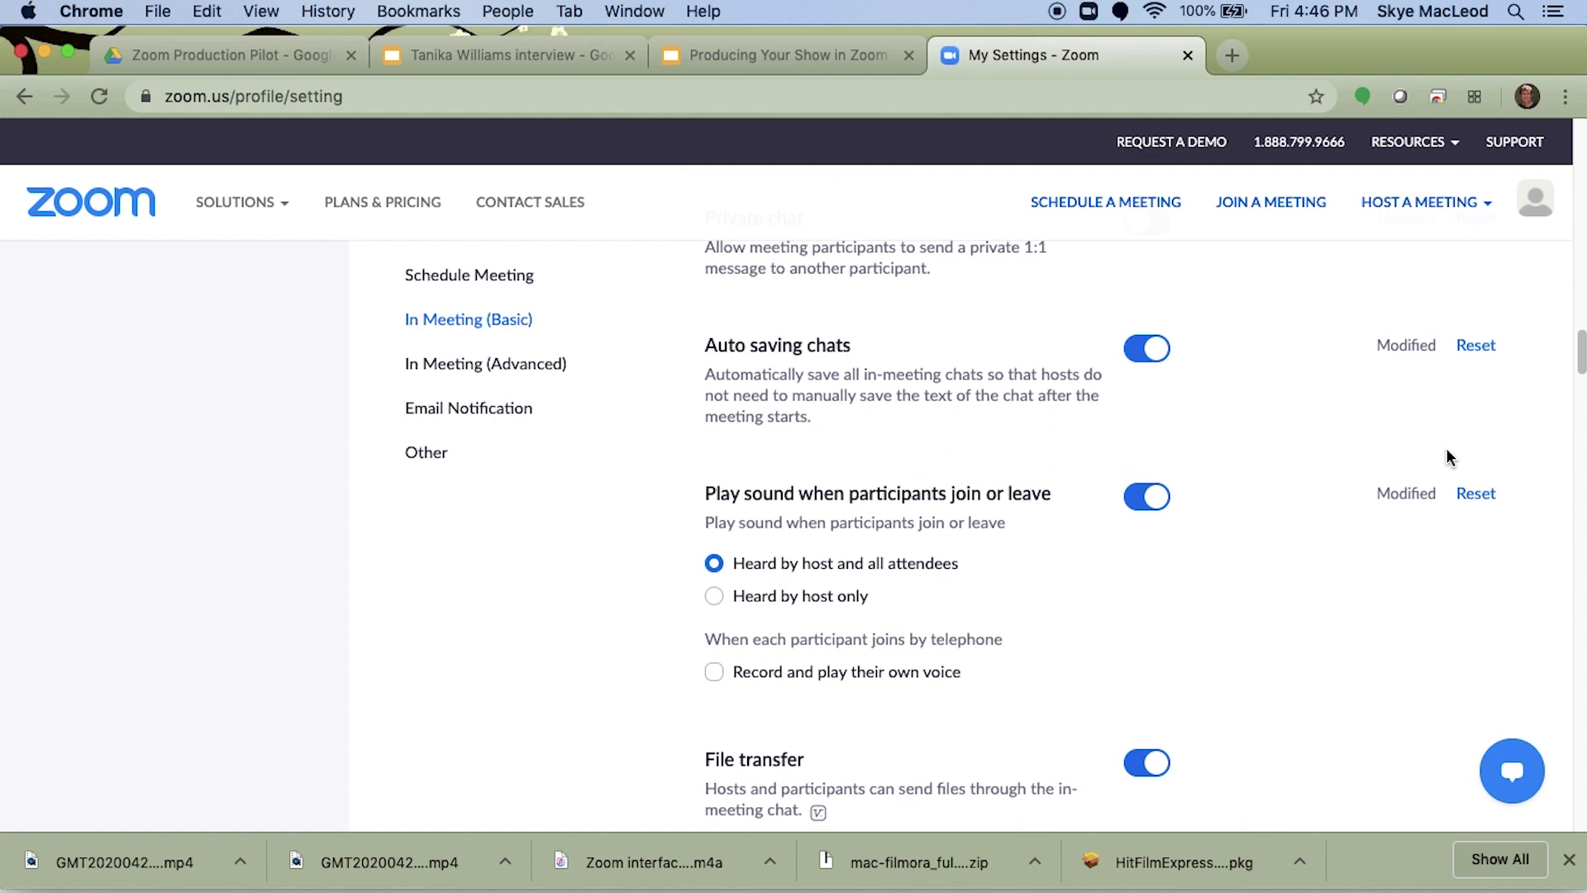
# Try restricting the join and leave sound to the host only, and discard the change
pyautogui.click(714, 597)
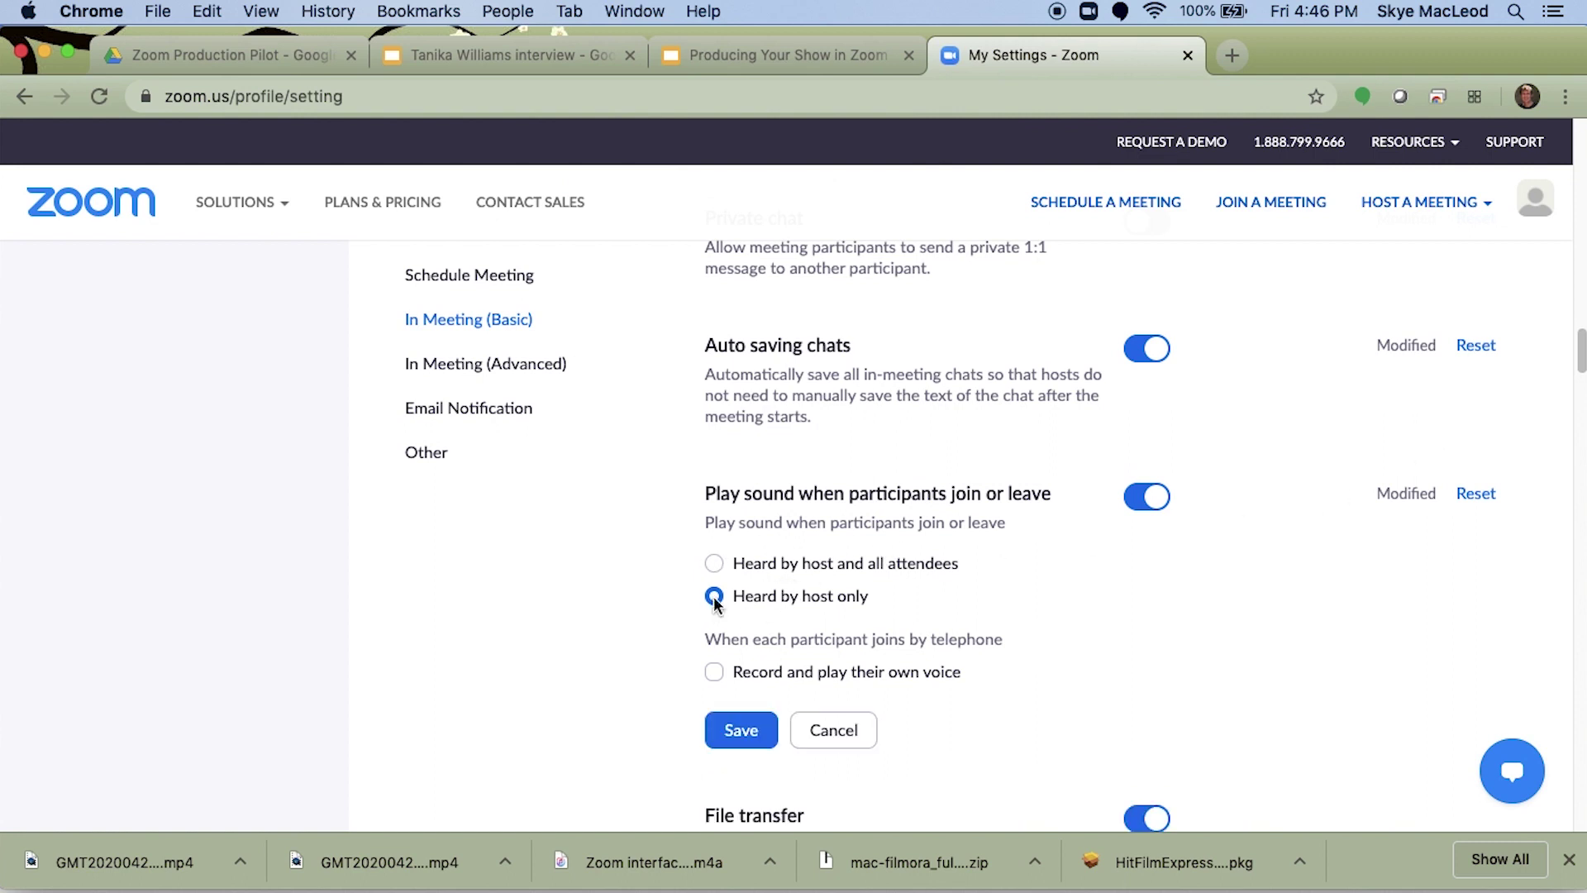
pyautogui.click(713, 565)
pyautogui.click(714, 596)
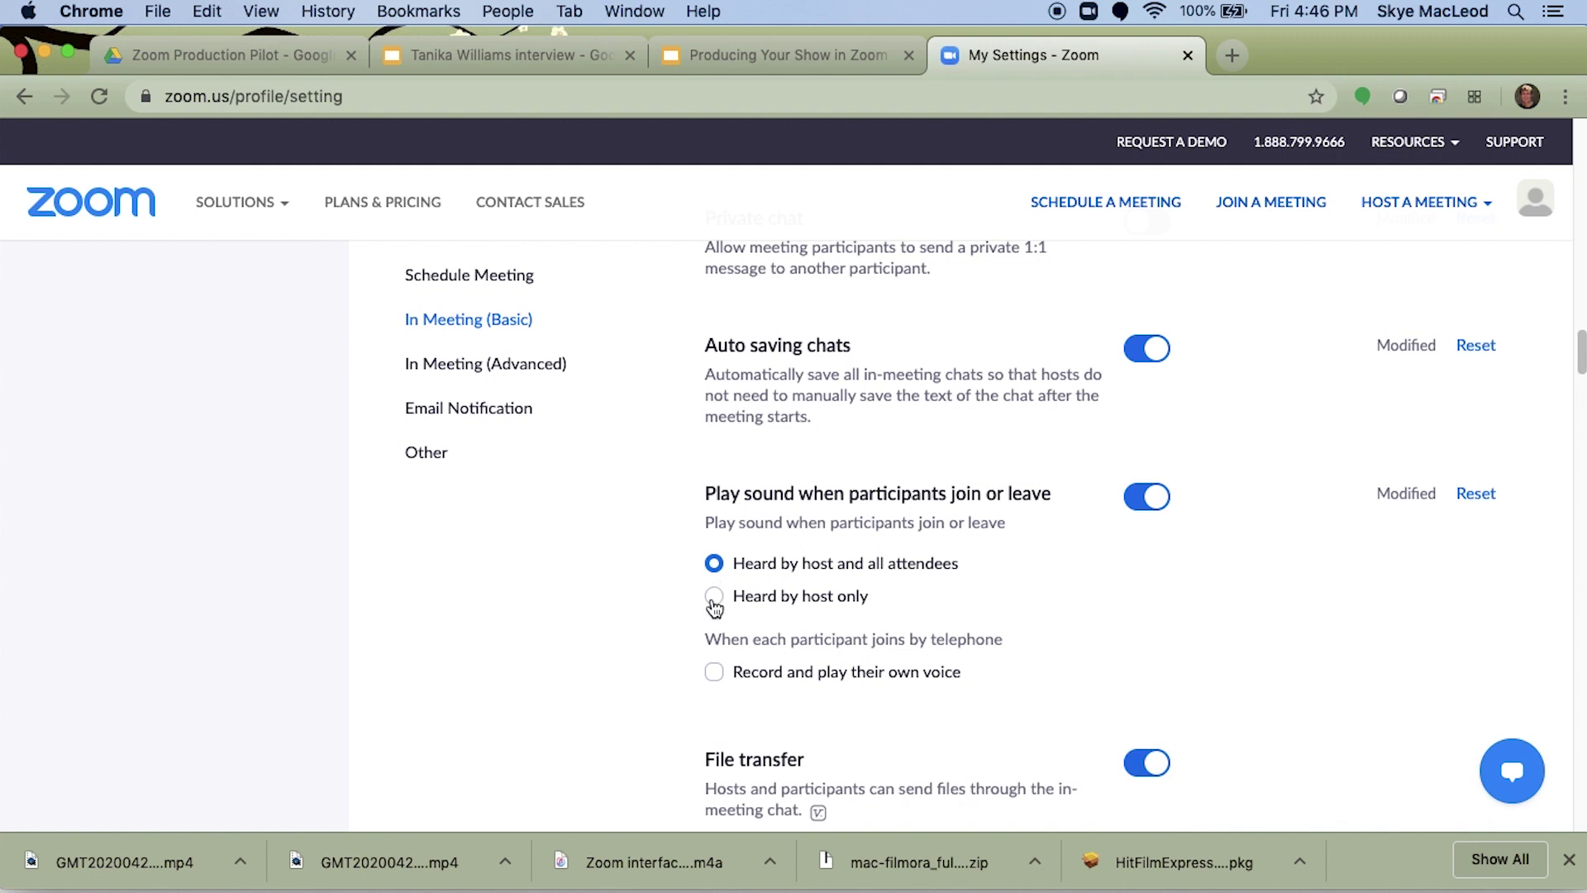
pyautogui.click(836, 726)
# Try limiting who can share their screen to Host Only, and restore All Participants
pyautogui.scroll(-5, 1155, 367)
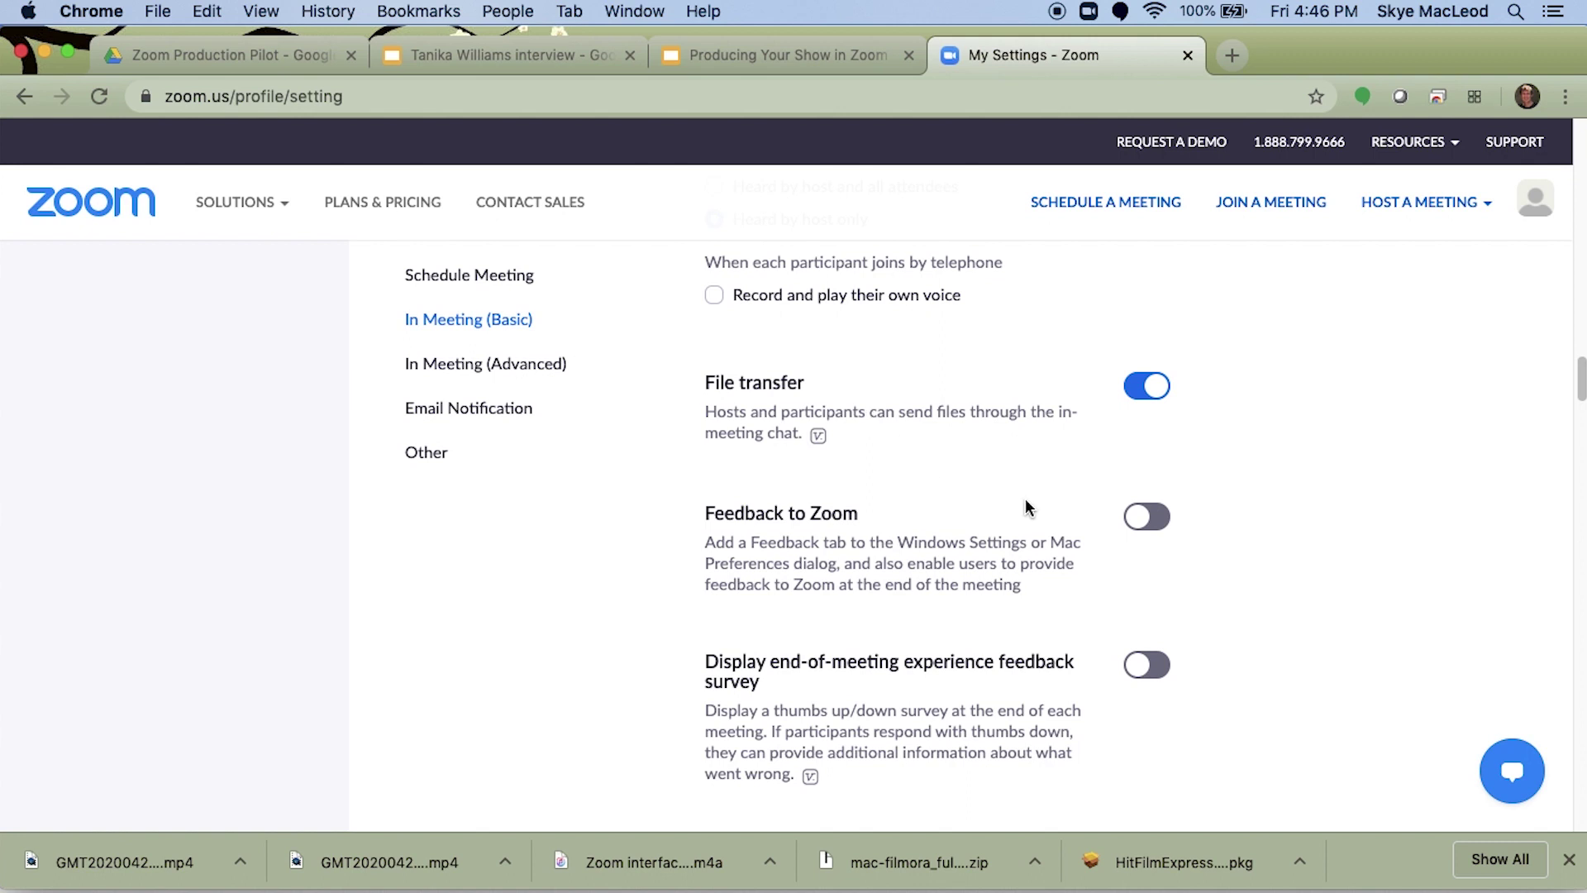
pyautogui.scroll(-10, 940, 458)
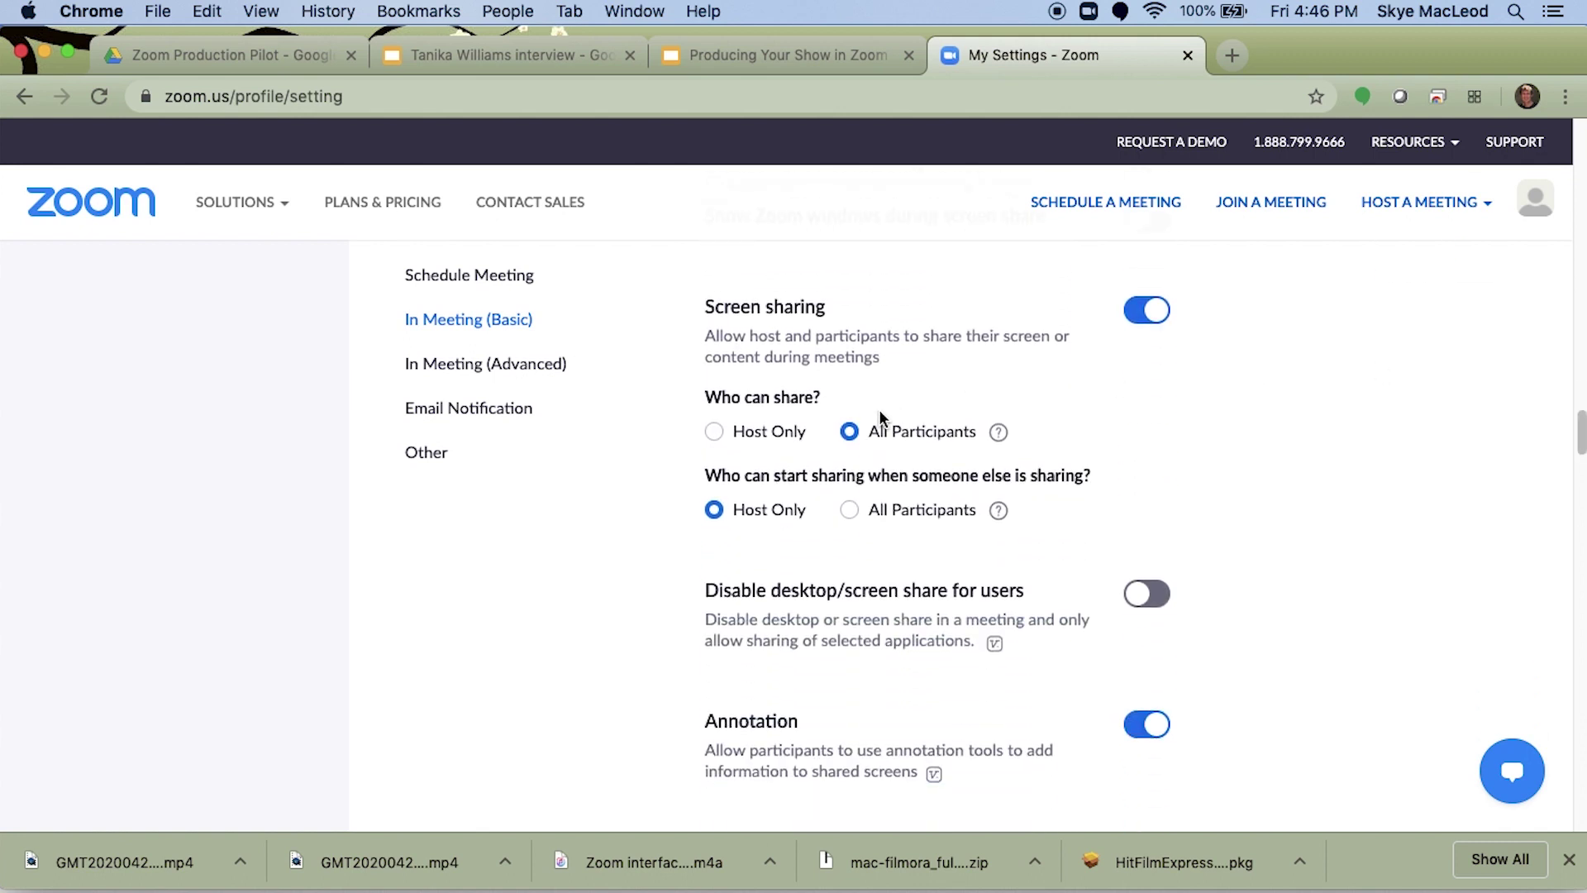
pyautogui.click(716, 434)
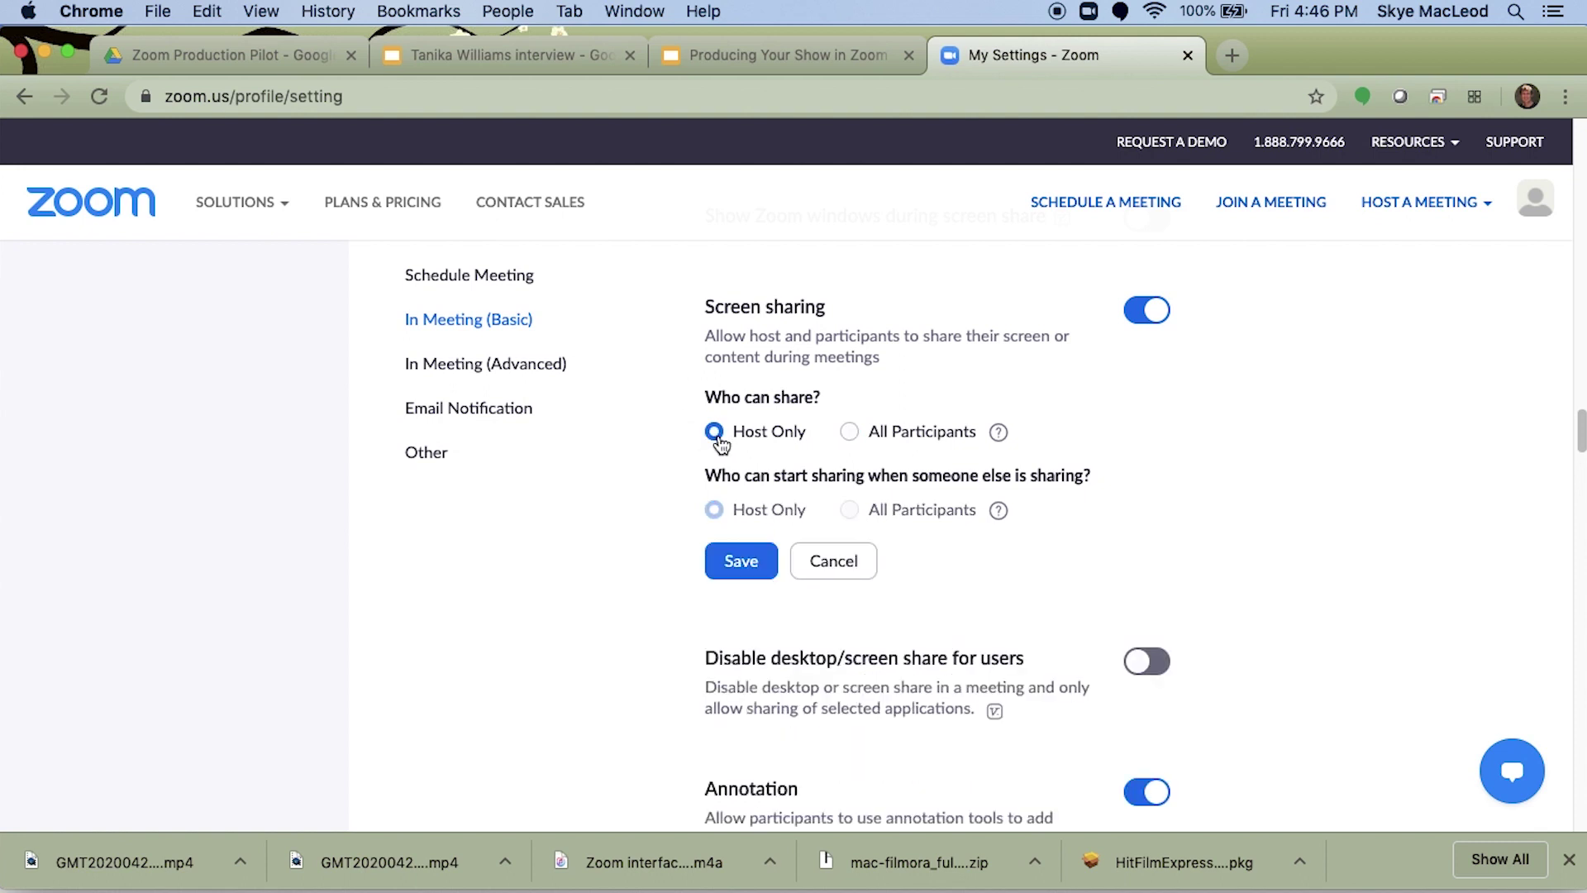
pyautogui.click(850, 433)
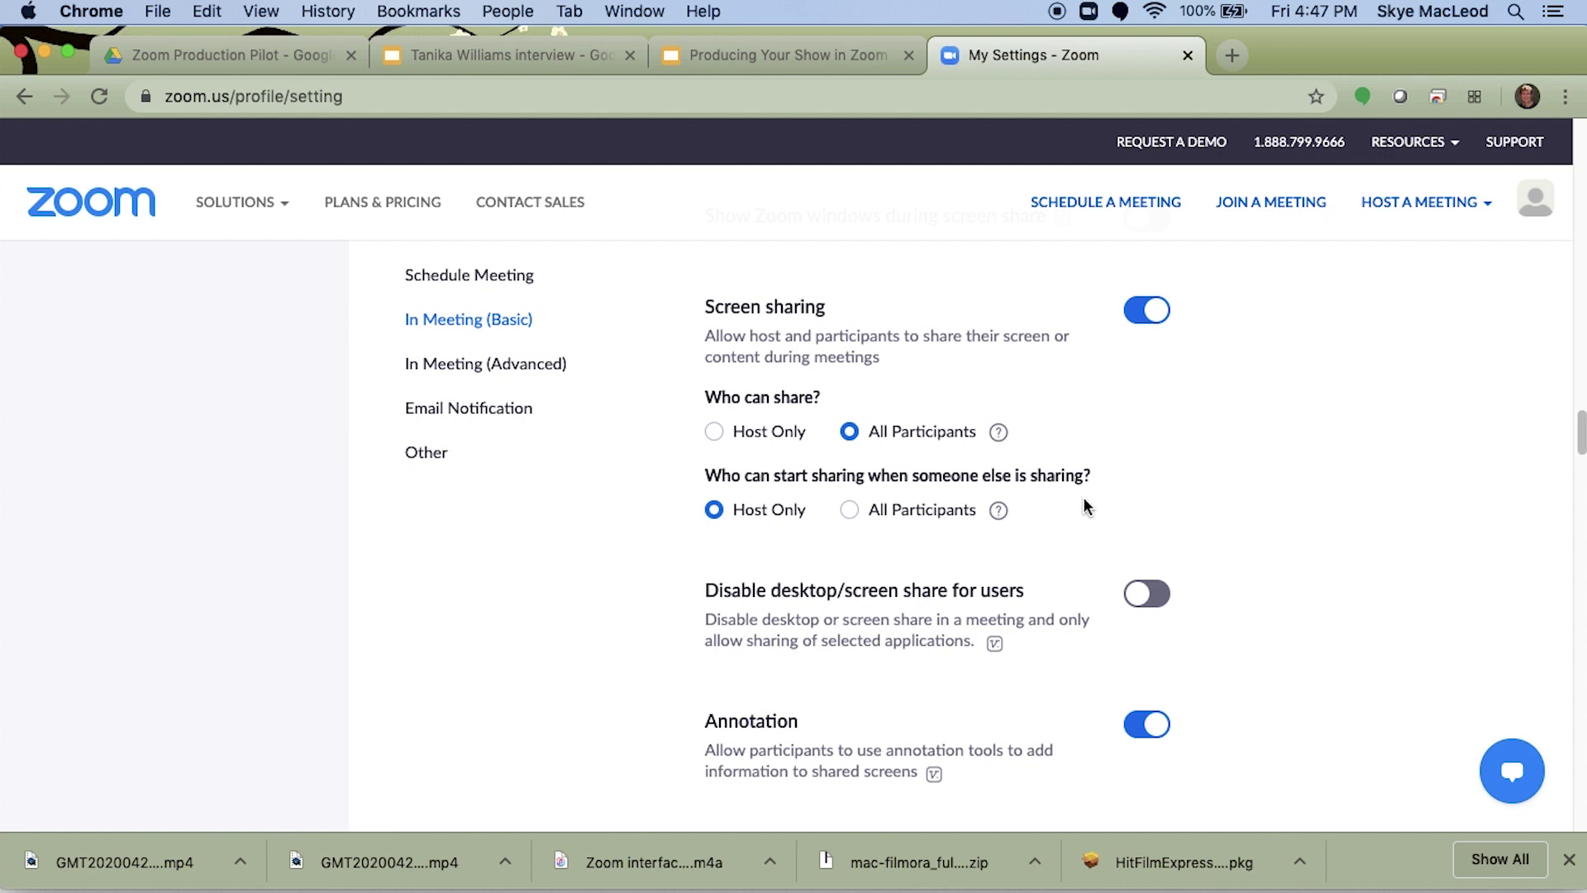
# Turn the participants' annotation option off and back on
pyautogui.moveTo(1580, 427); pyautogui.dragTo(1573, 458)
pyautogui.click(1145, 287)
pyautogui.click(1146, 286)
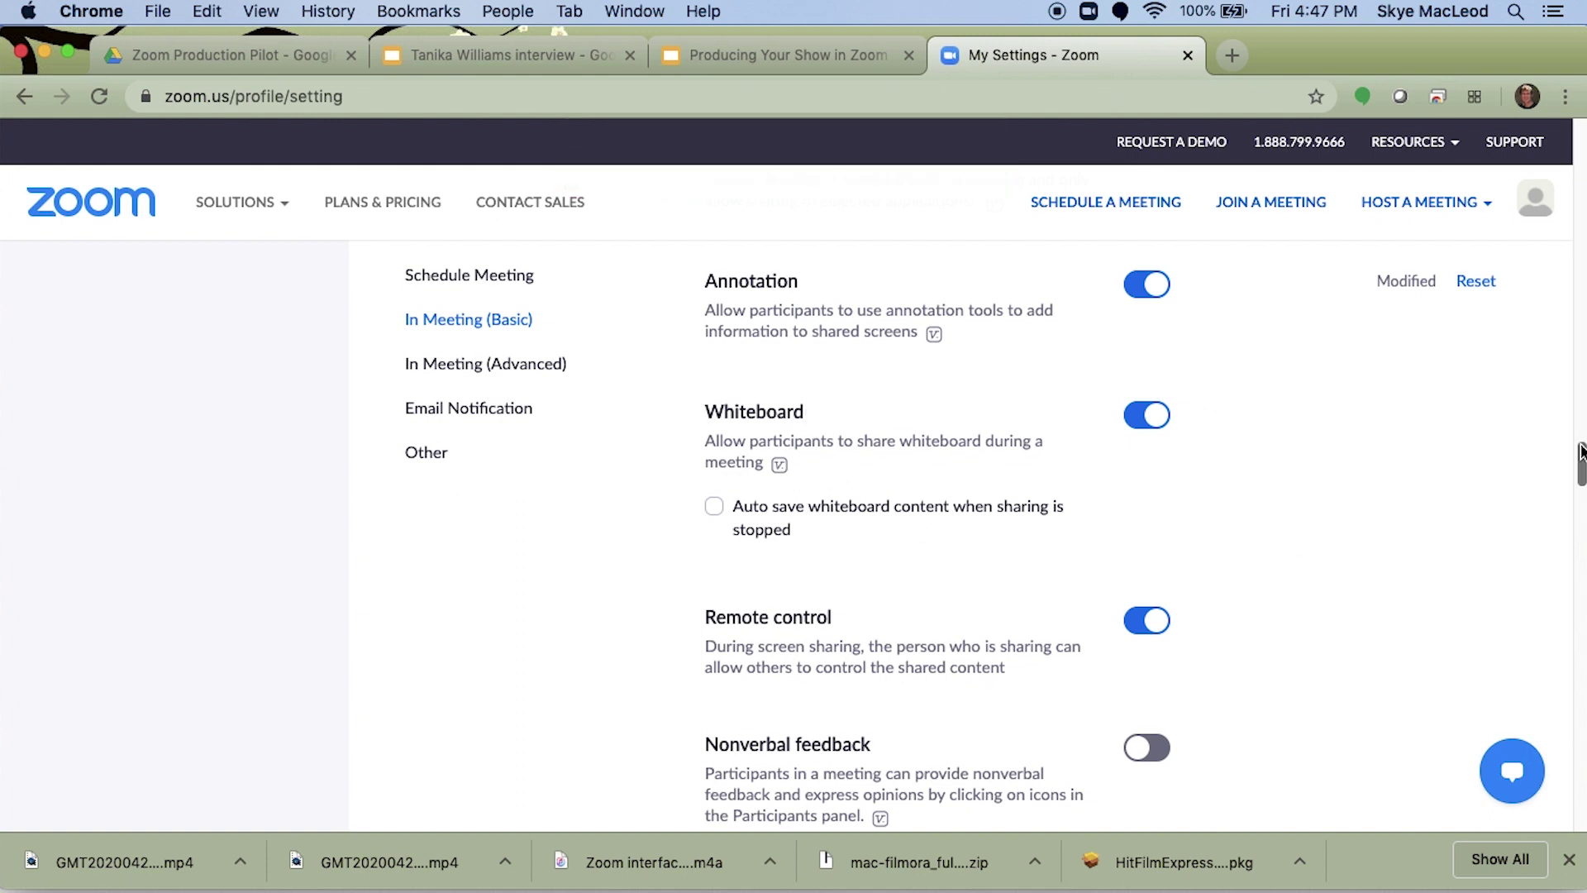
# Turn the breakout room option on and back off in the advanced in-meeting settings
pyautogui.scroll(-5, 1580, 463)
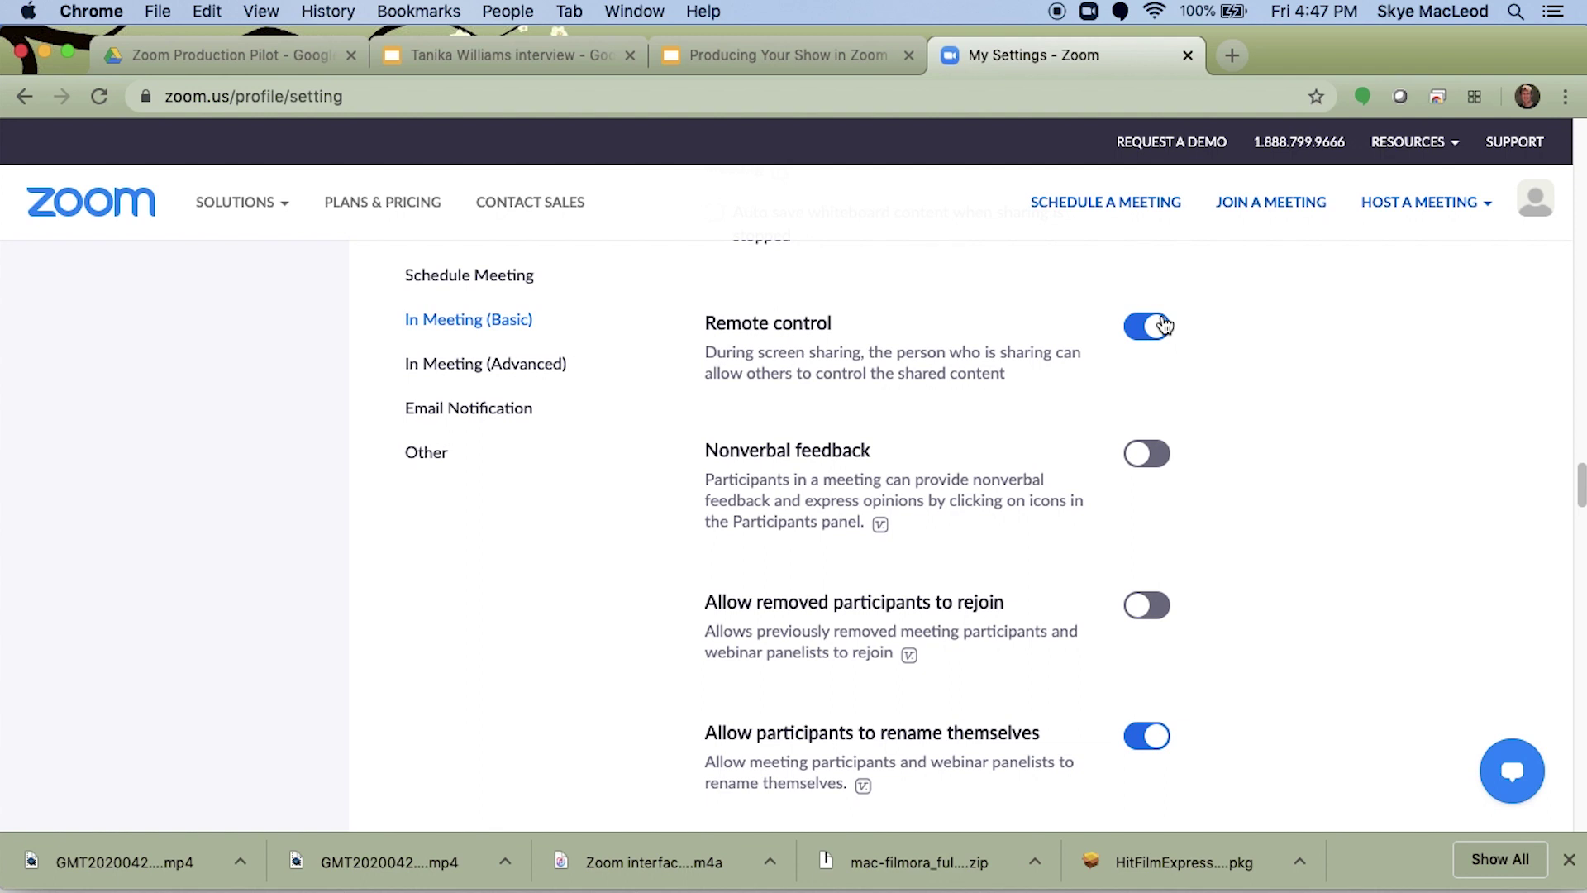
pyautogui.scroll(-3, 1166, 325)
pyautogui.scroll(-2, 1582, 497)
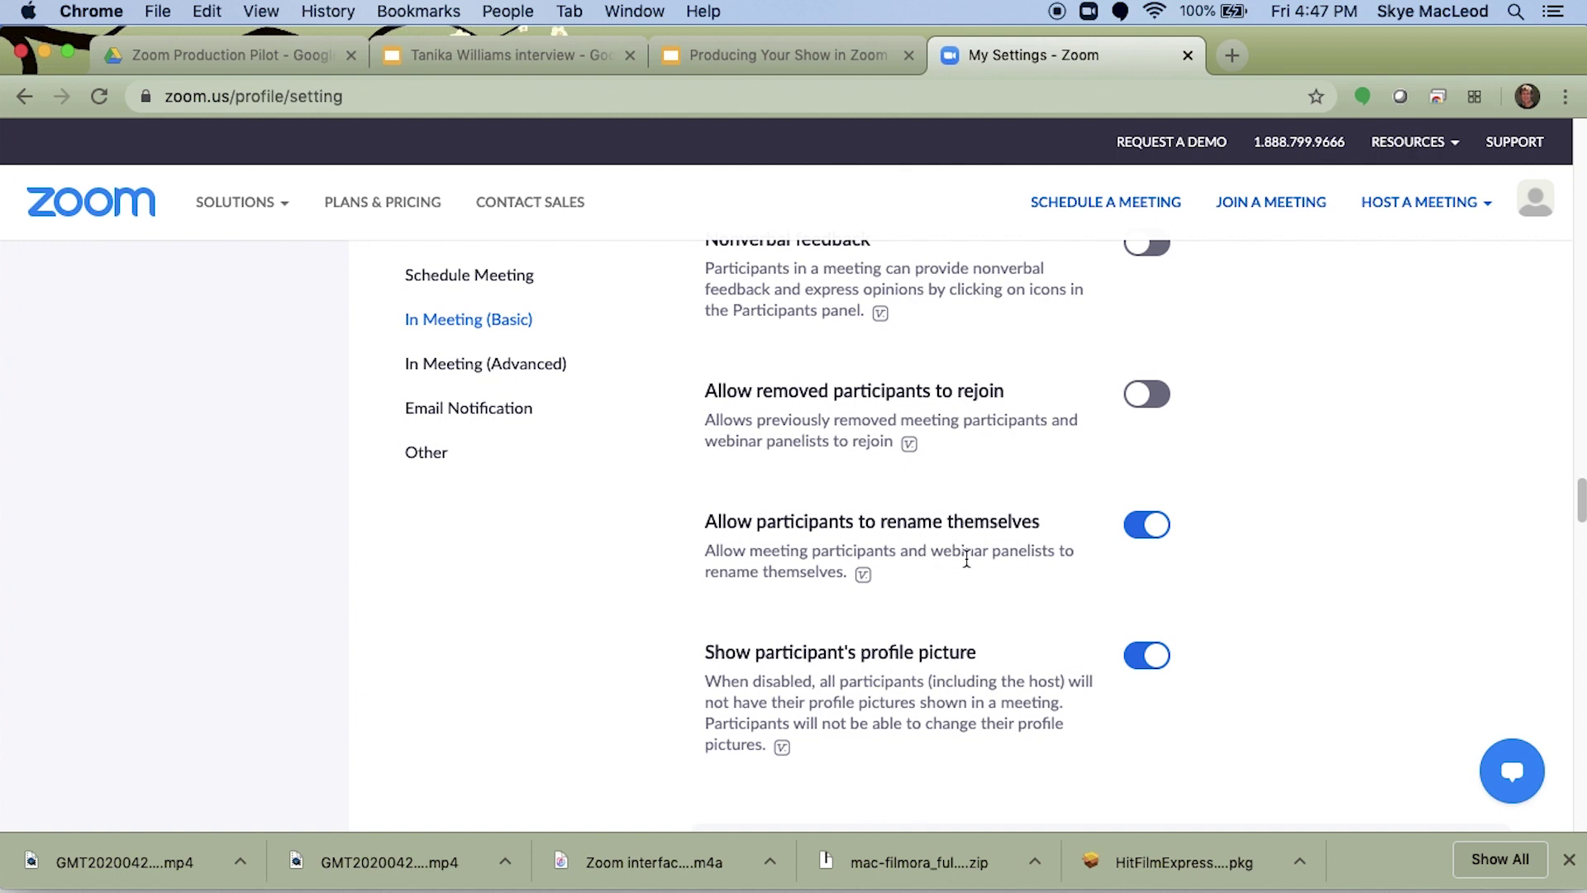
pyautogui.moveTo(1583, 497); pyautogui.dragTo(1456, 524)
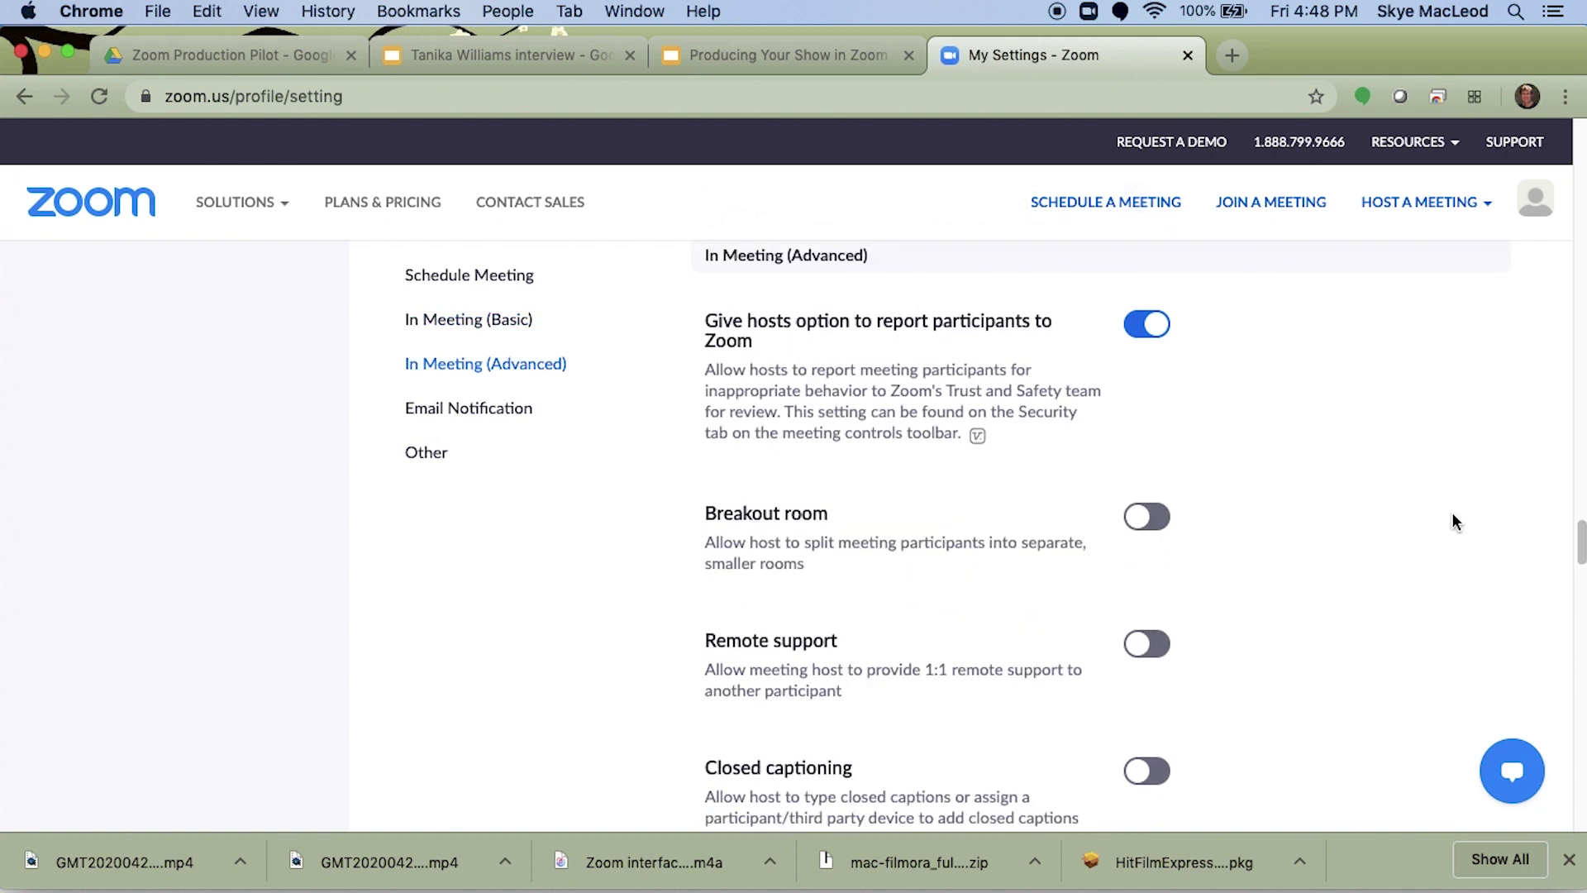
pyautogui.click(1151, 520)
pyautogui.click(1155, 525)
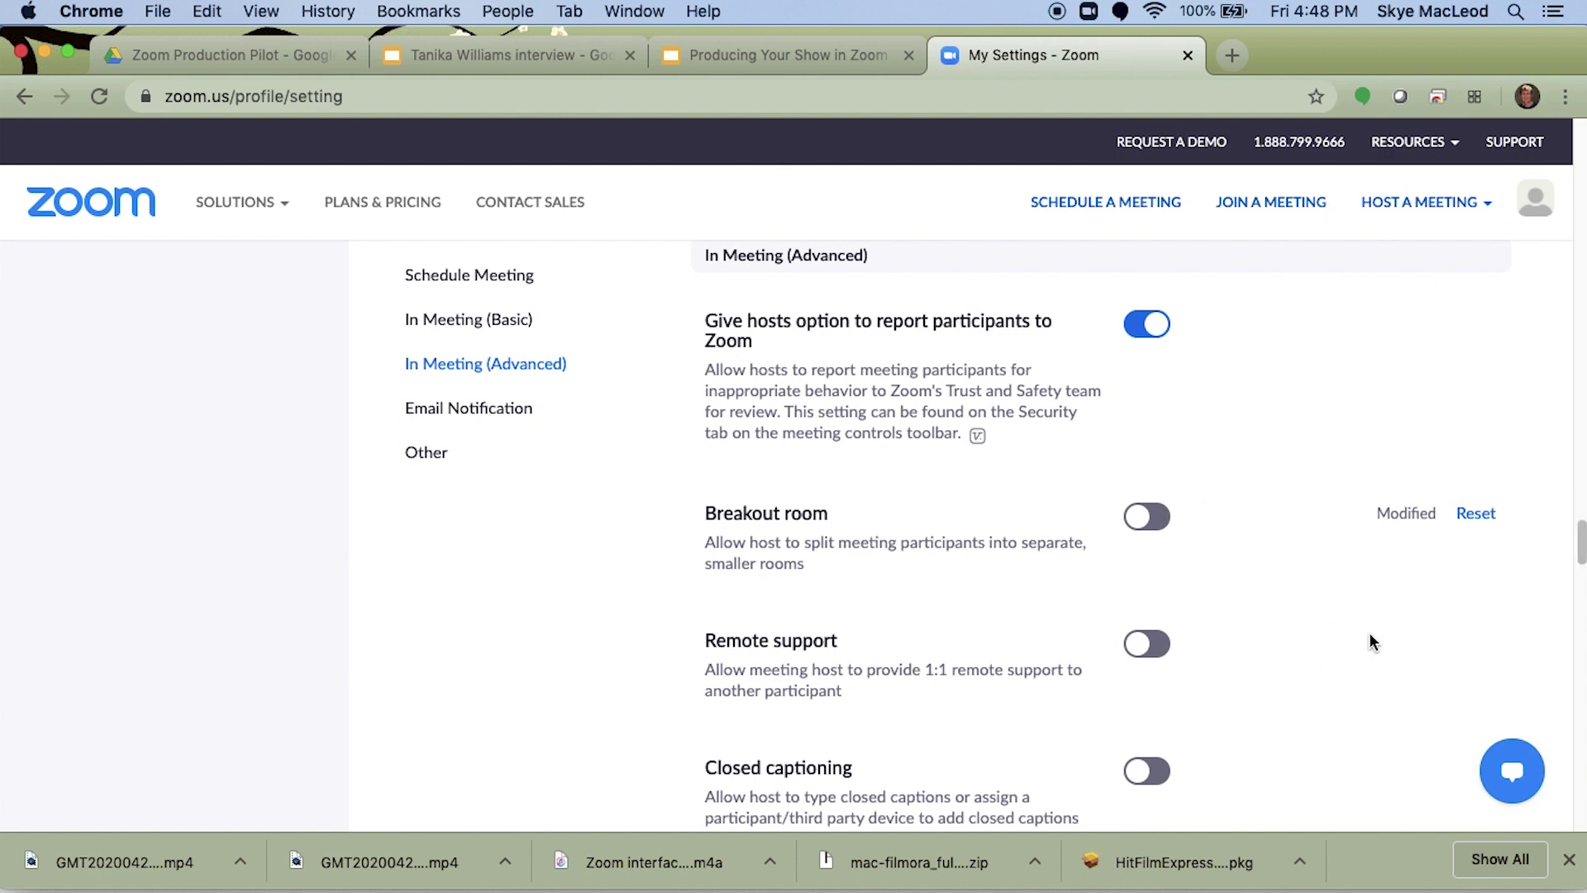
# Turn on closed captioning in the advanced in-meeting settings and confirm the dependent-setting prompt
pyautogui.moveTo(1582, 555); pyautogui.dragTo(1582, 577)
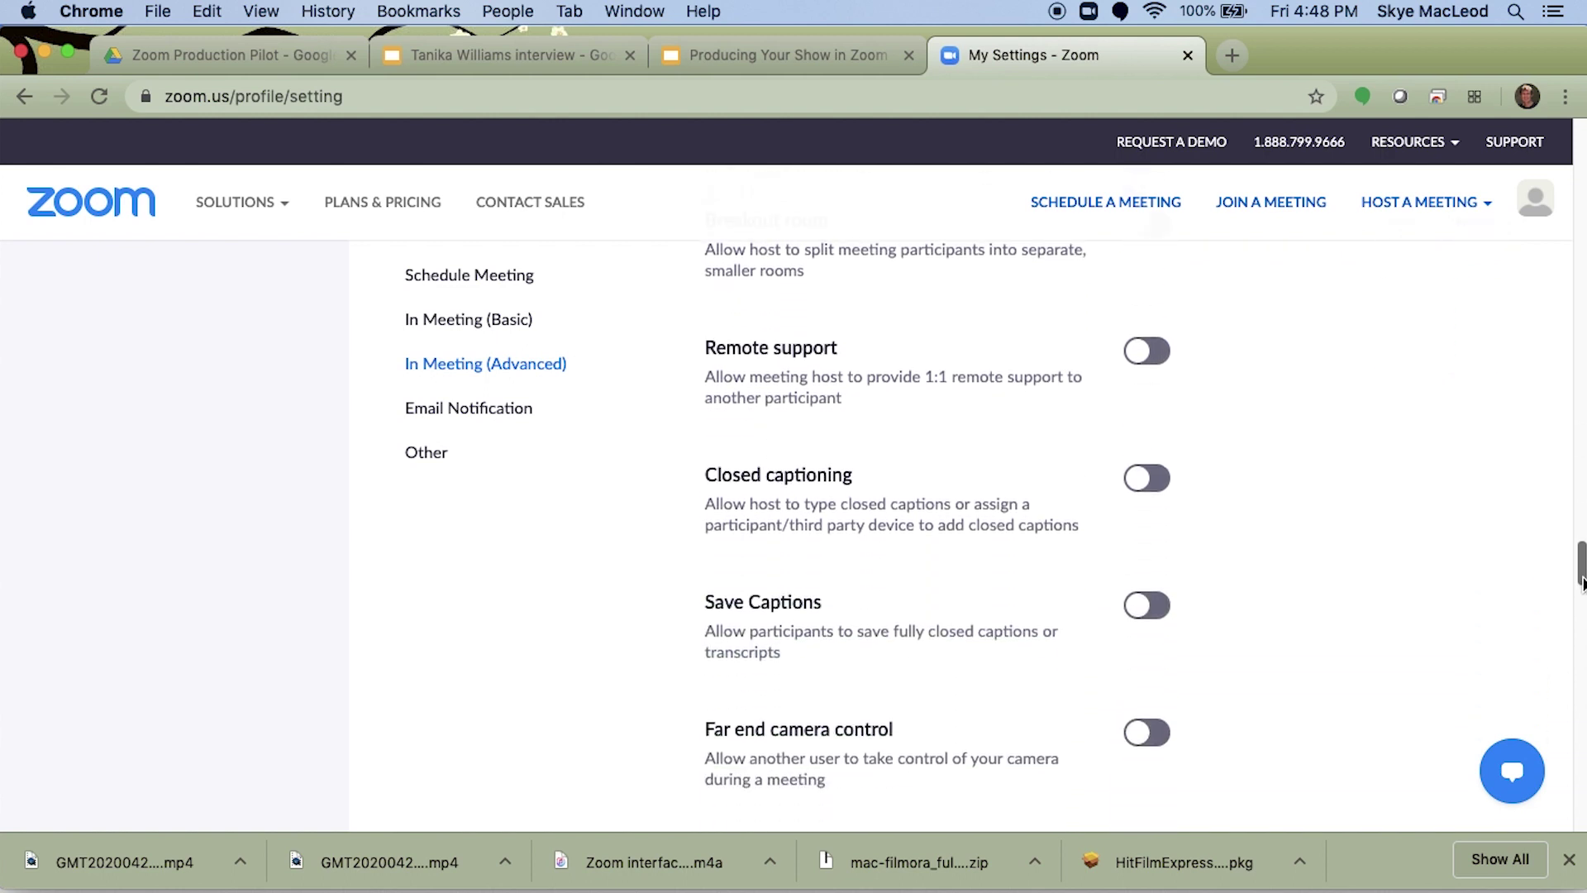
pyautogui.click(1145, 479)
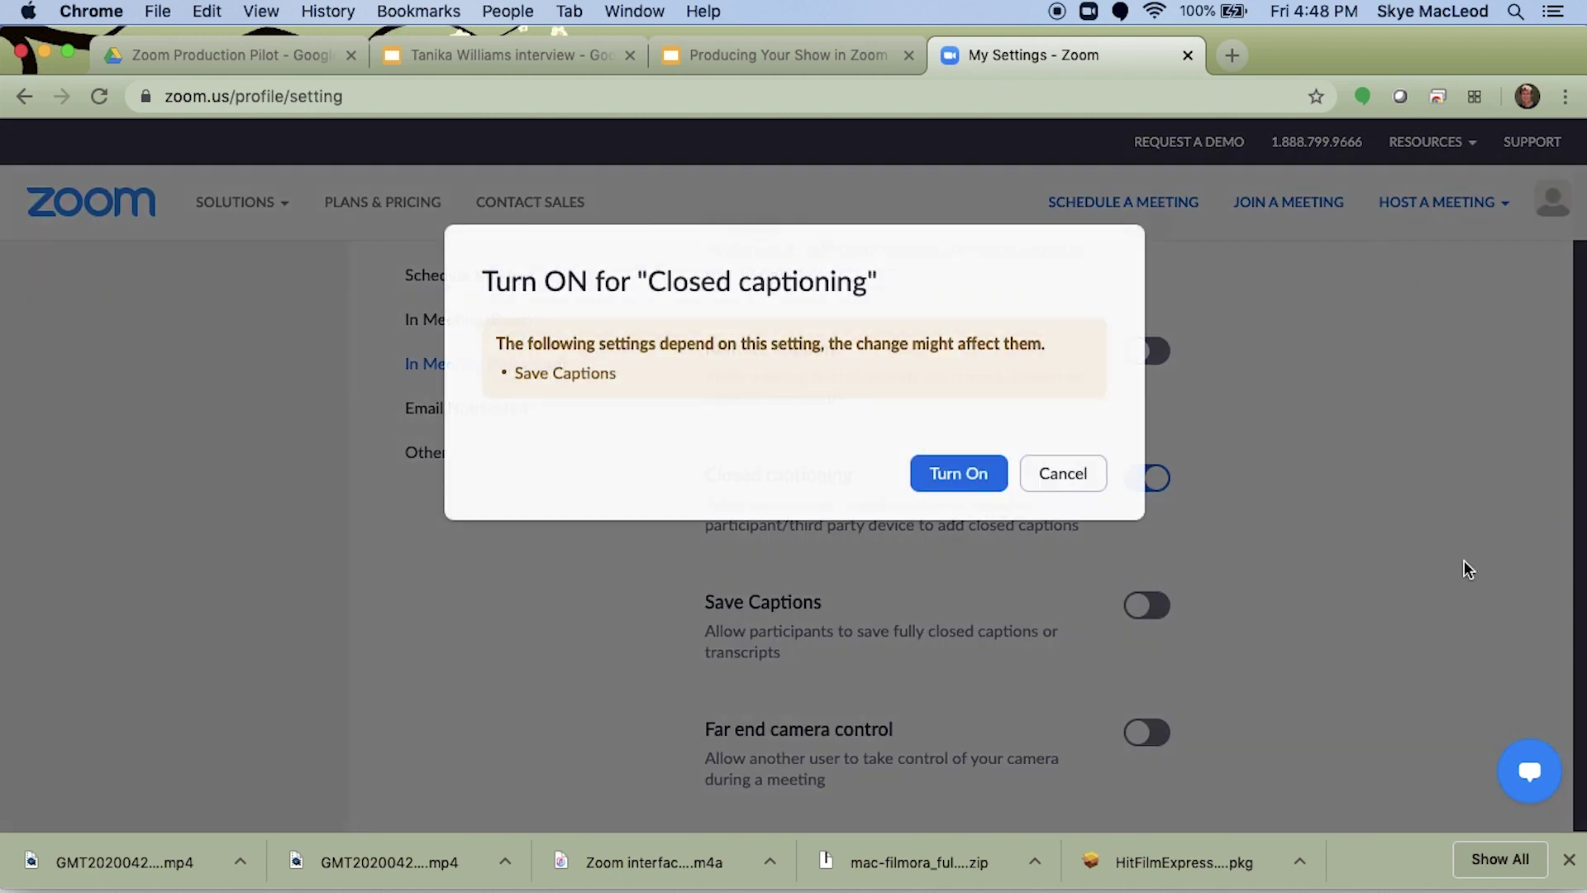
pyautogui.click(980, 477)
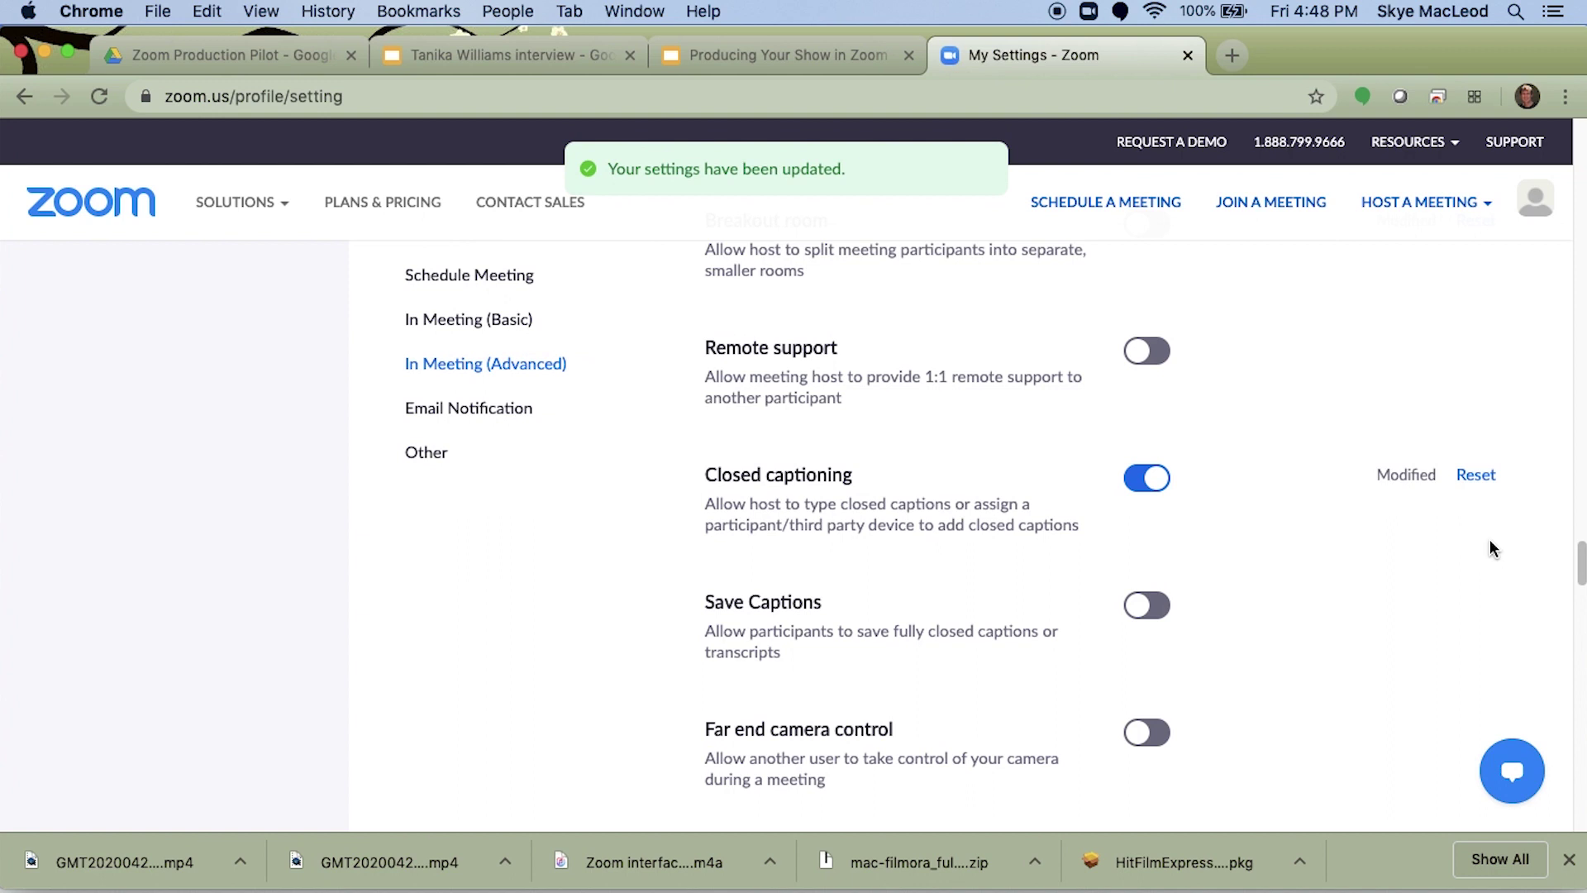
# Examine the remaining meeting settings, including virtual background, waiting room, email notification and invitation email options
pyautogui.moveTo(1581, 562); pyautogui.dragTo(1581, 590)
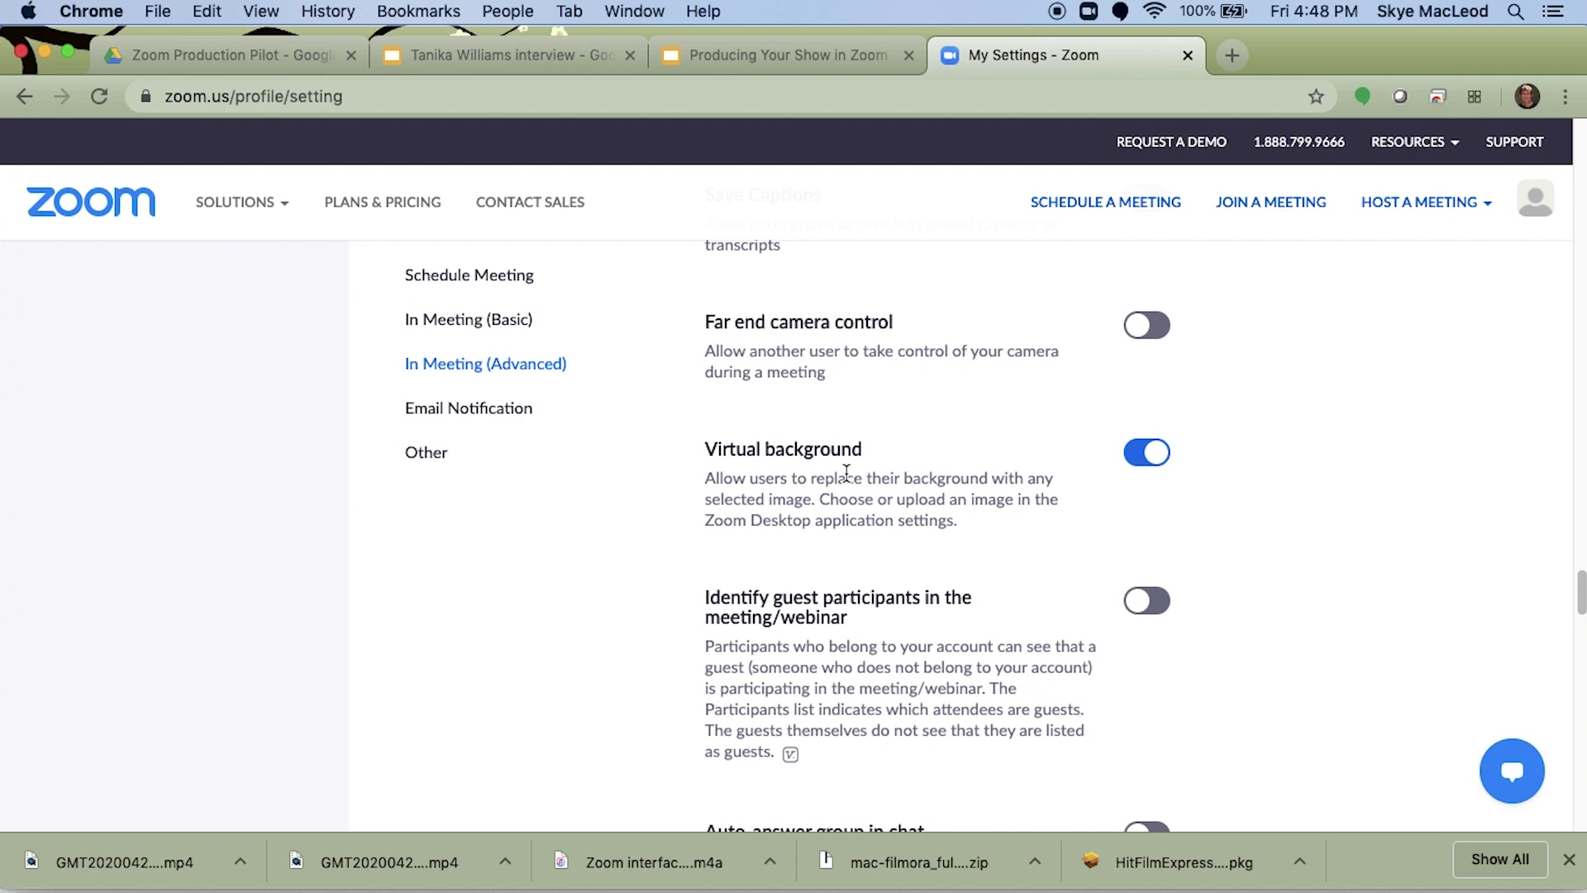
pyautogui.scroll(-10, 827, 573)
pyautogui.moveTo(826, 573)
pyautogui.mouseDown()
pyautogui.moveTo(689, 583)
pyautogui.moveTo(824, 581)
pyautogui.mouseUp()
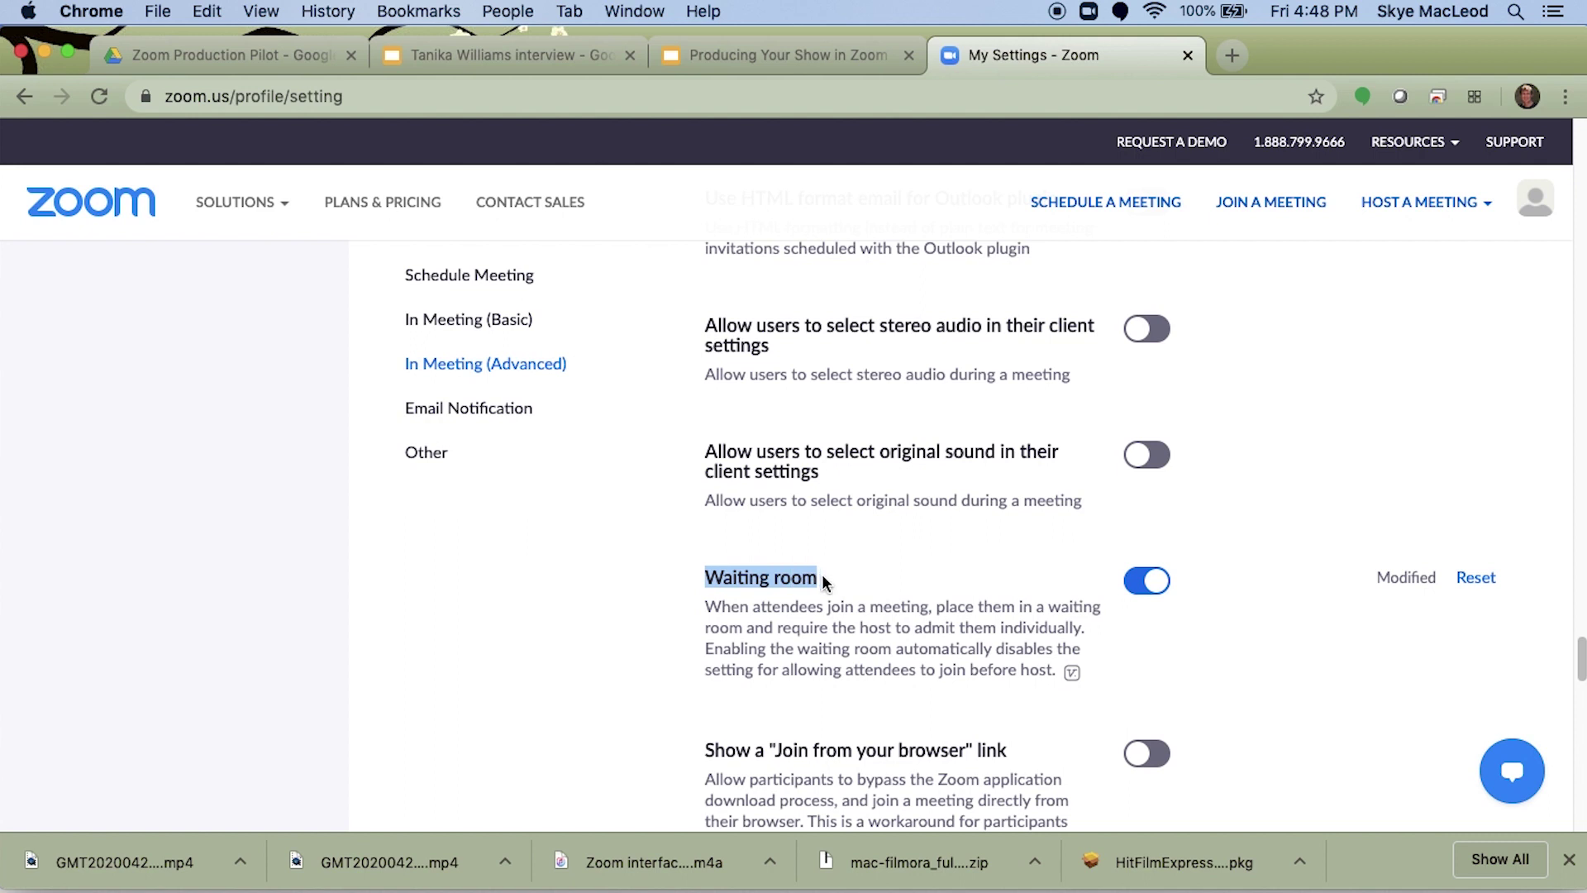
pyautogui.click(913, 585)
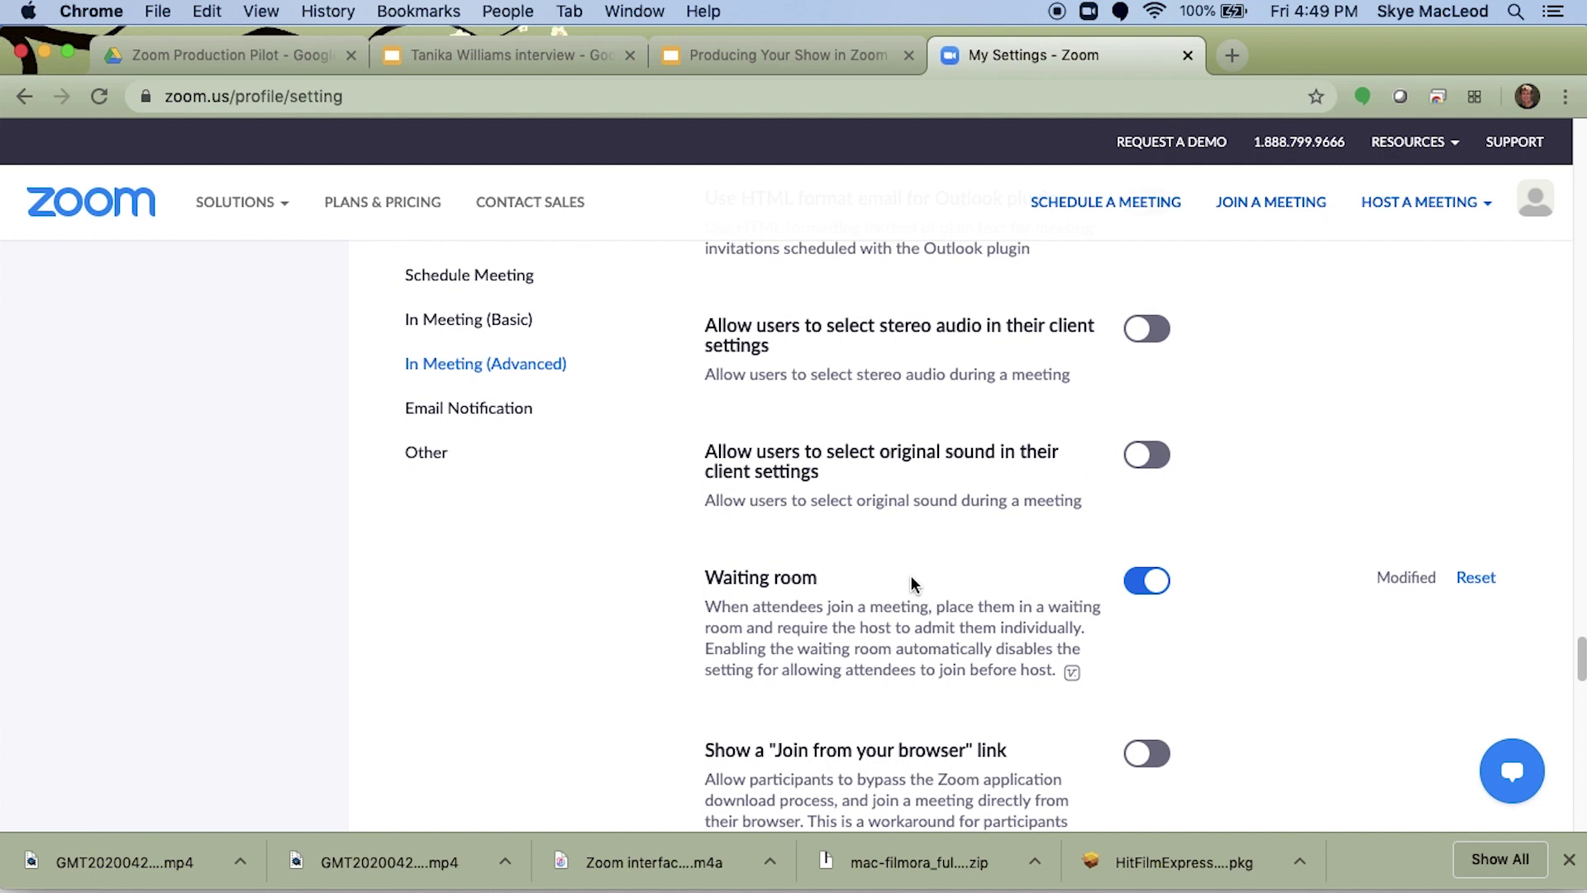
pyautogui.moveTo(1582, 668); pyautogui.dragTo(1581, 737)
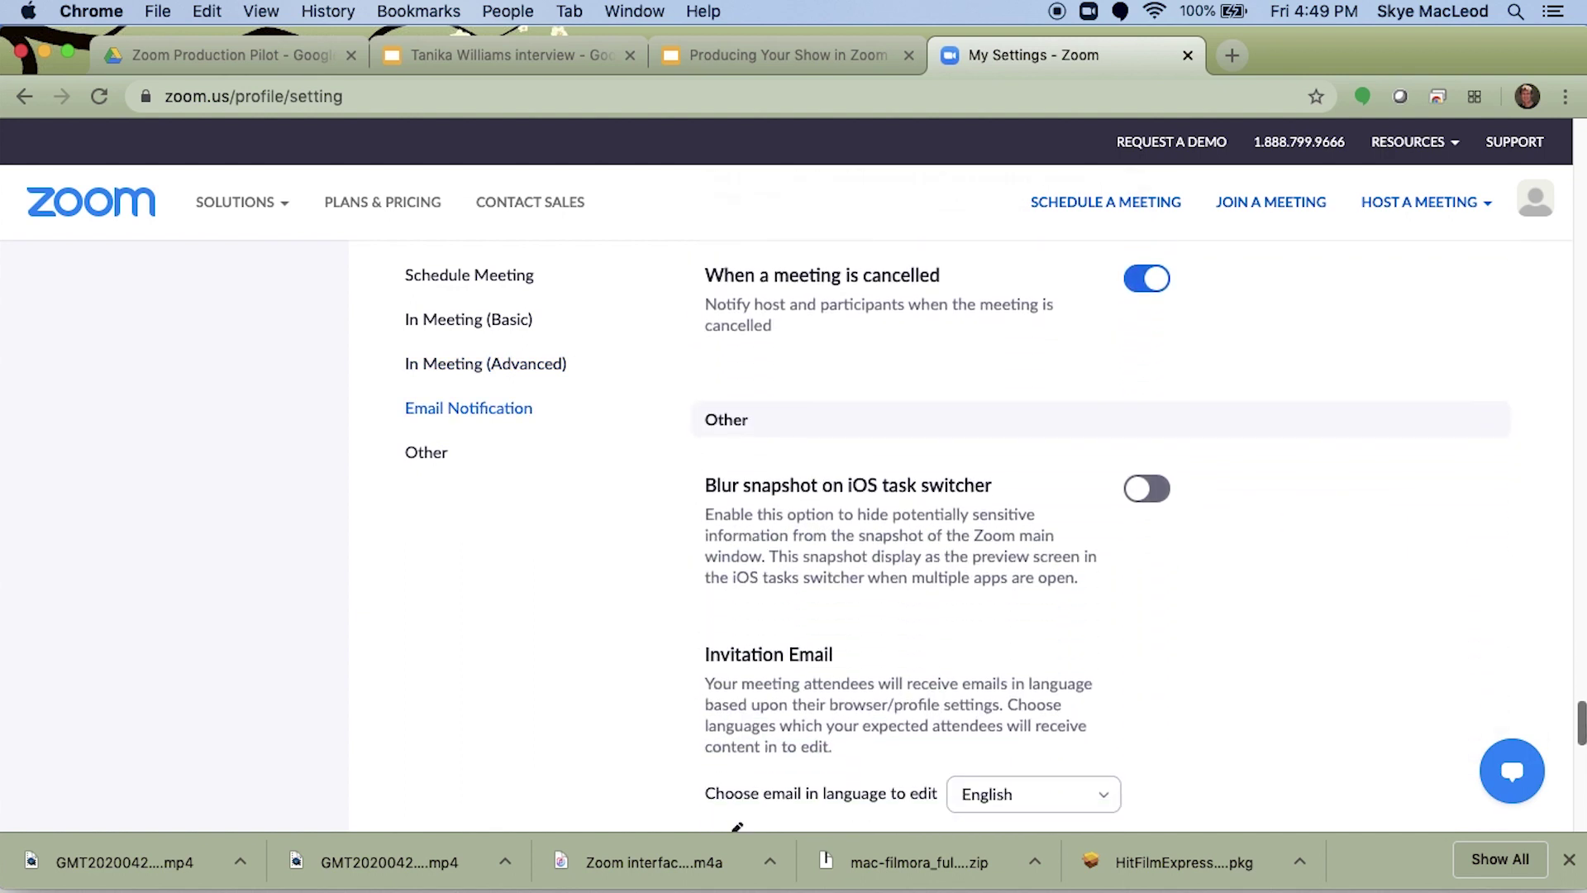
pyautogui.scroll(-8, 1581, 682)
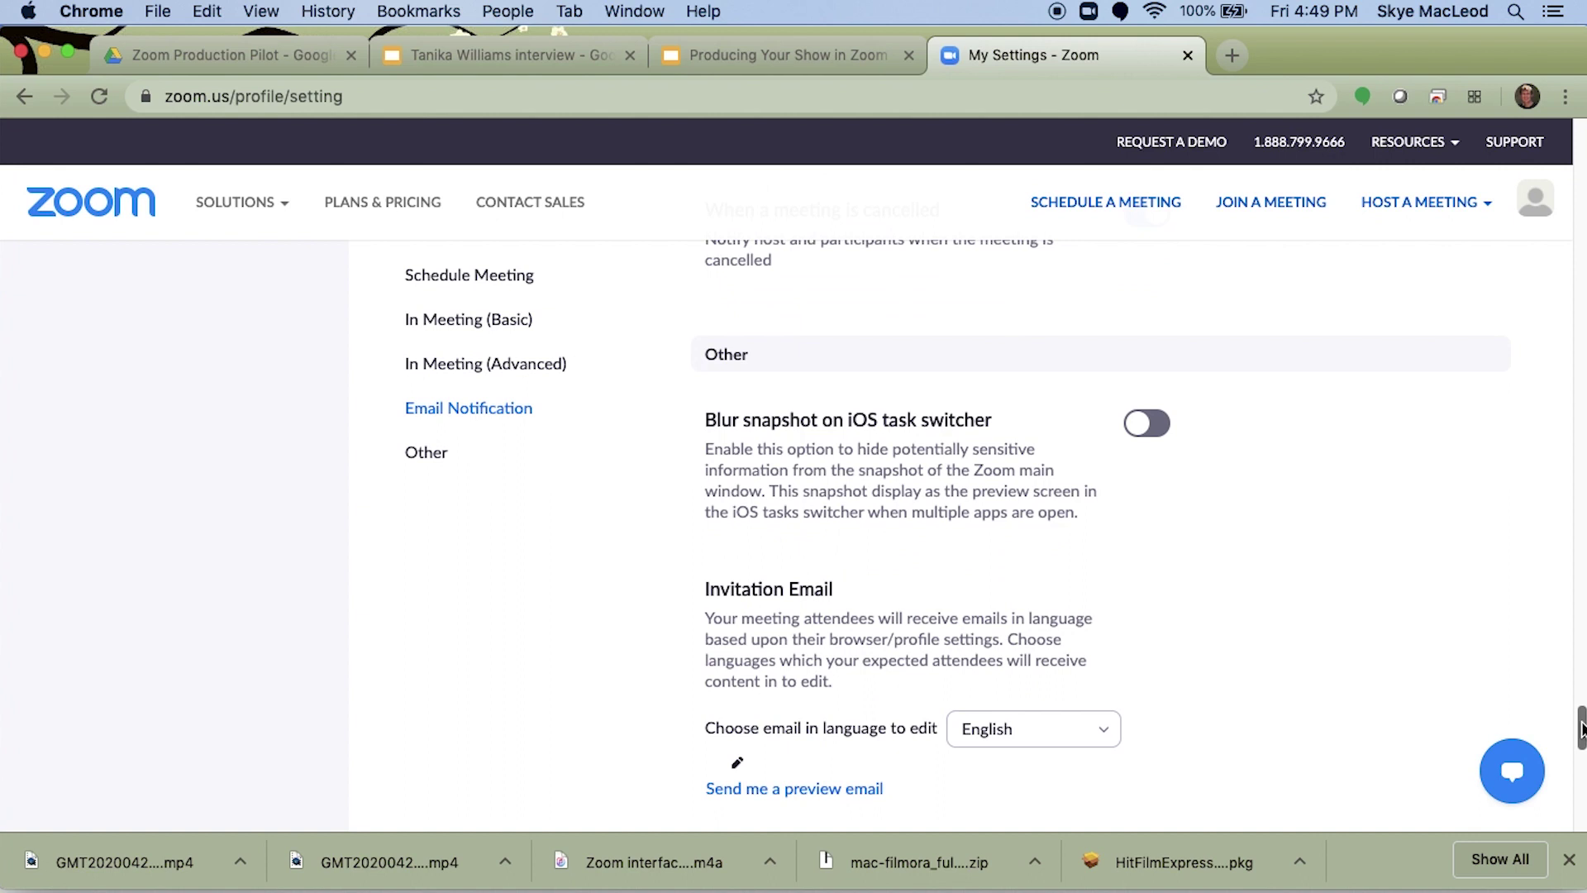
pyautogui.scroll(-3, 1045, 554)
pyautogui.scroll(15, 1045, 554)
# Open the account's recording settings and try turning off local recording, cancelling at the confirmation
pyautogui.click(588, 301)
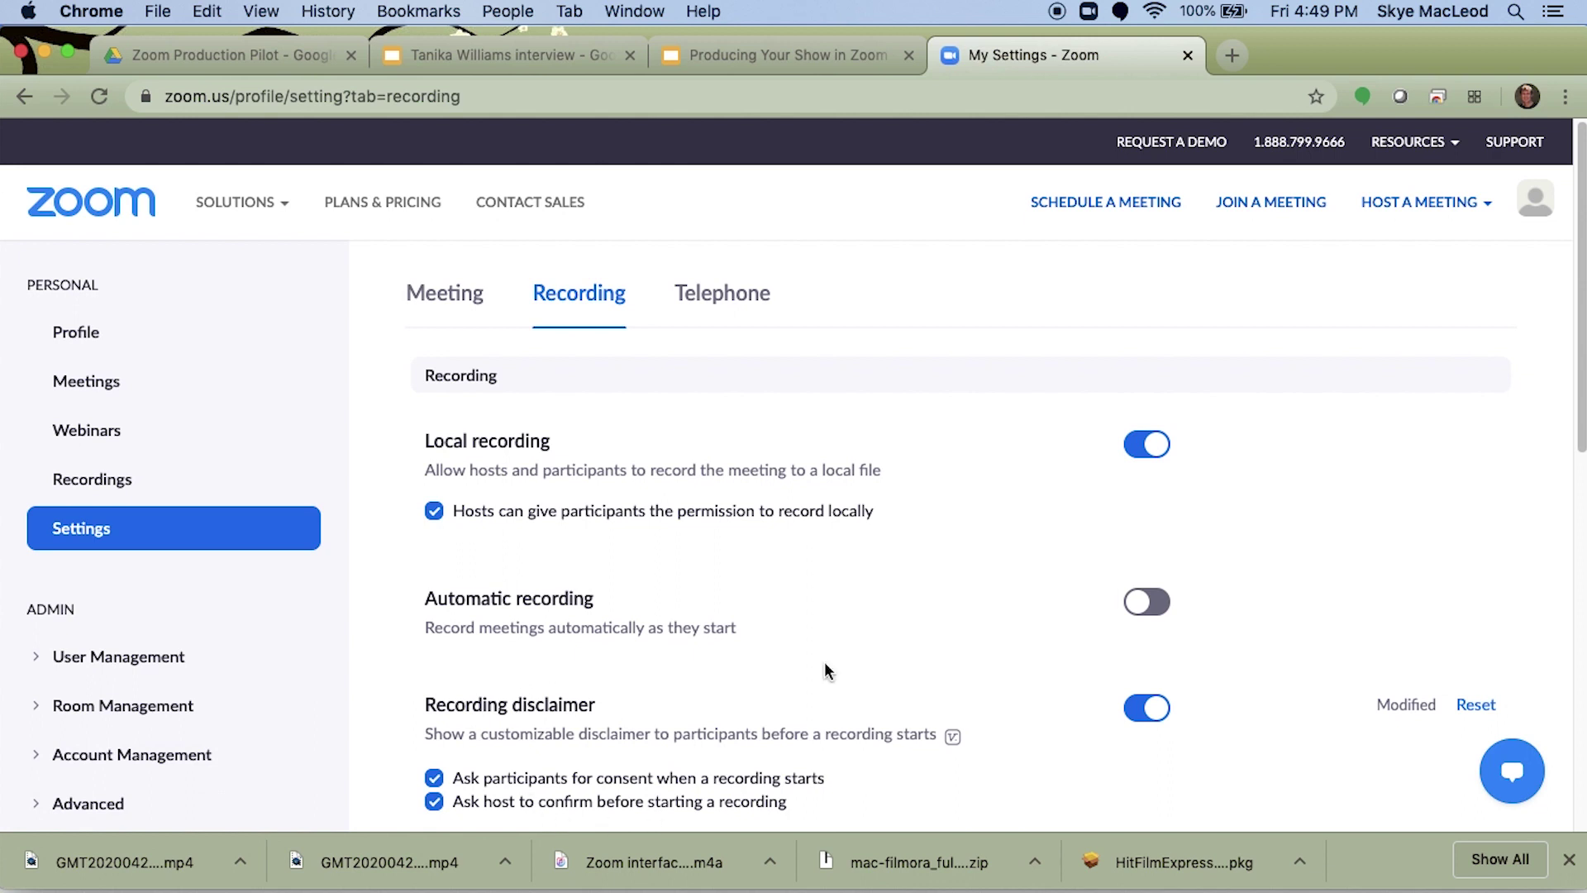
pyautogui.click(1148, 444)
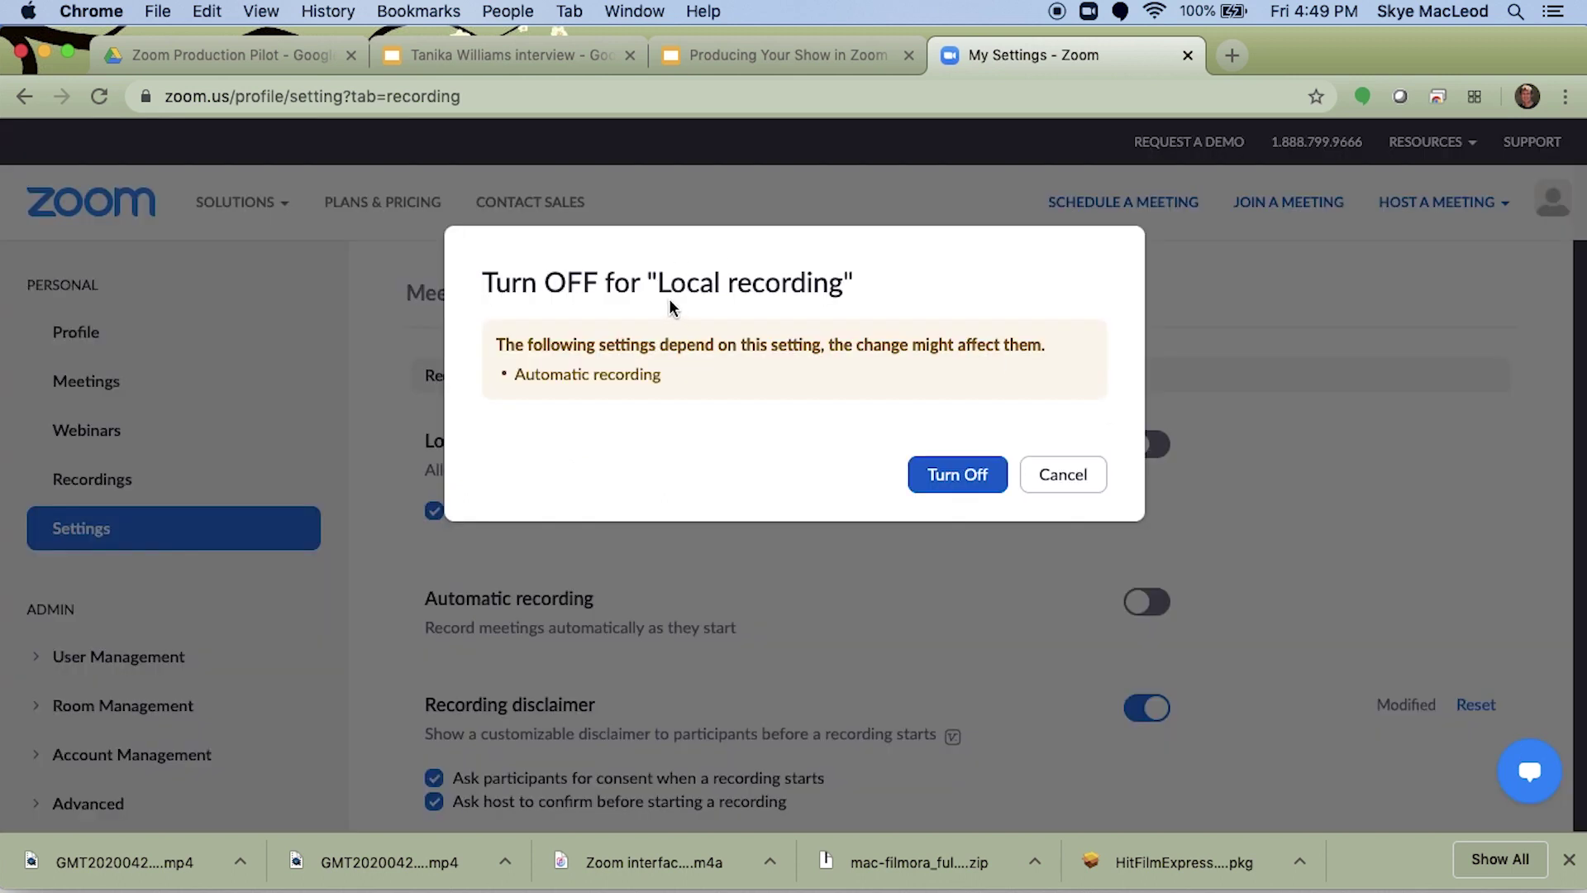
pyautogui.click(1067, 475)
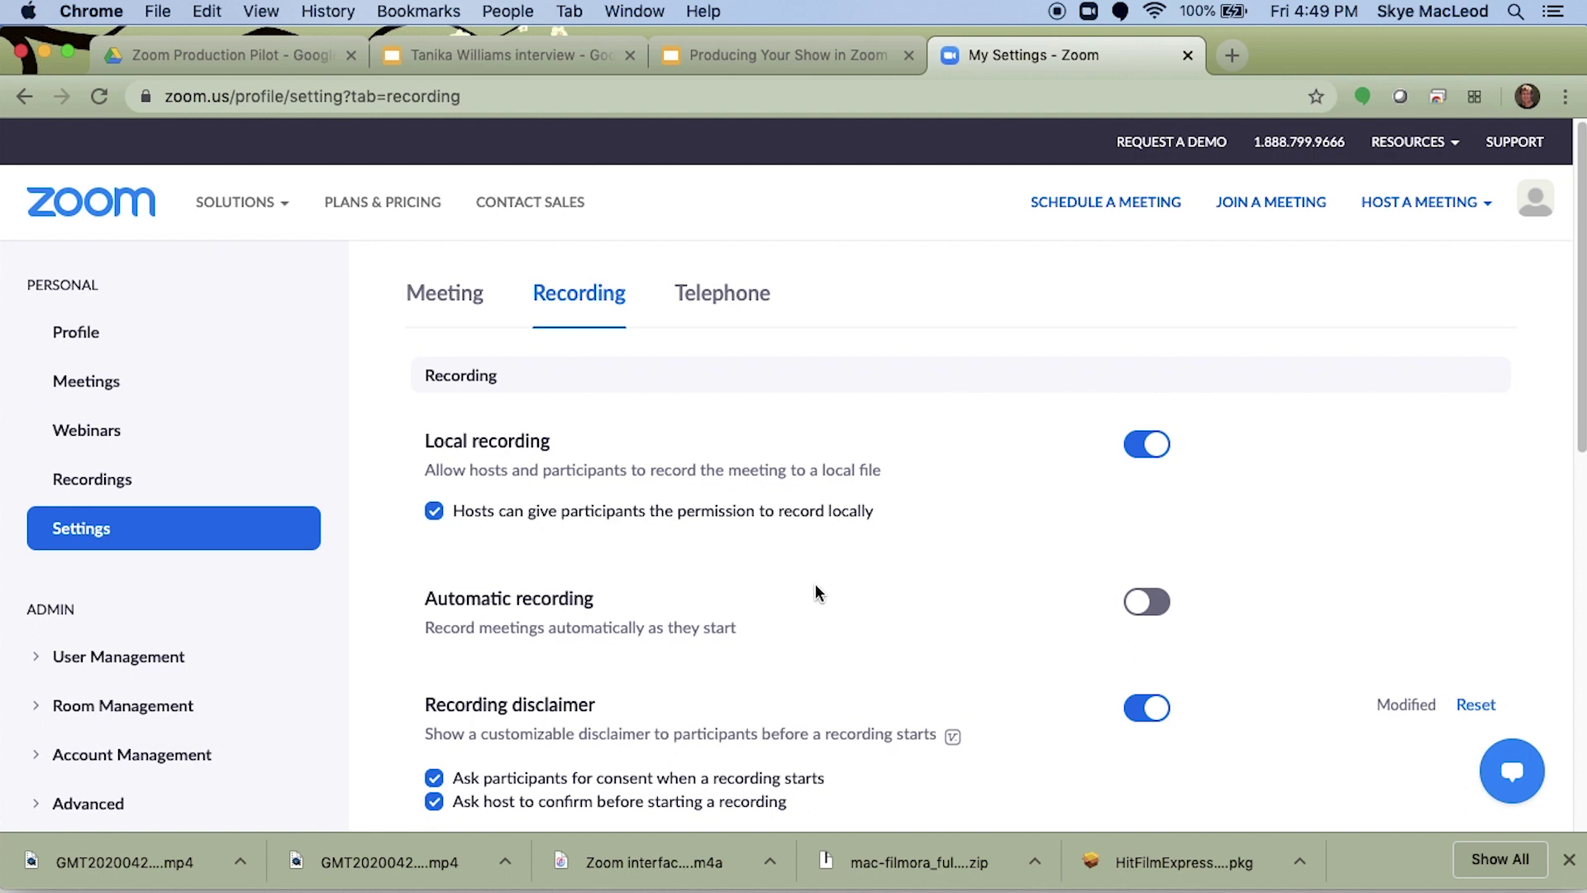
# Turn the hosts' option to grant participants local recording permission off and back on, and look over the remaining recording settings
pyautogui.click(435, 512)
pyautogui.click(435, 512)
pyautogui.scroll(-5, 1507, 557)
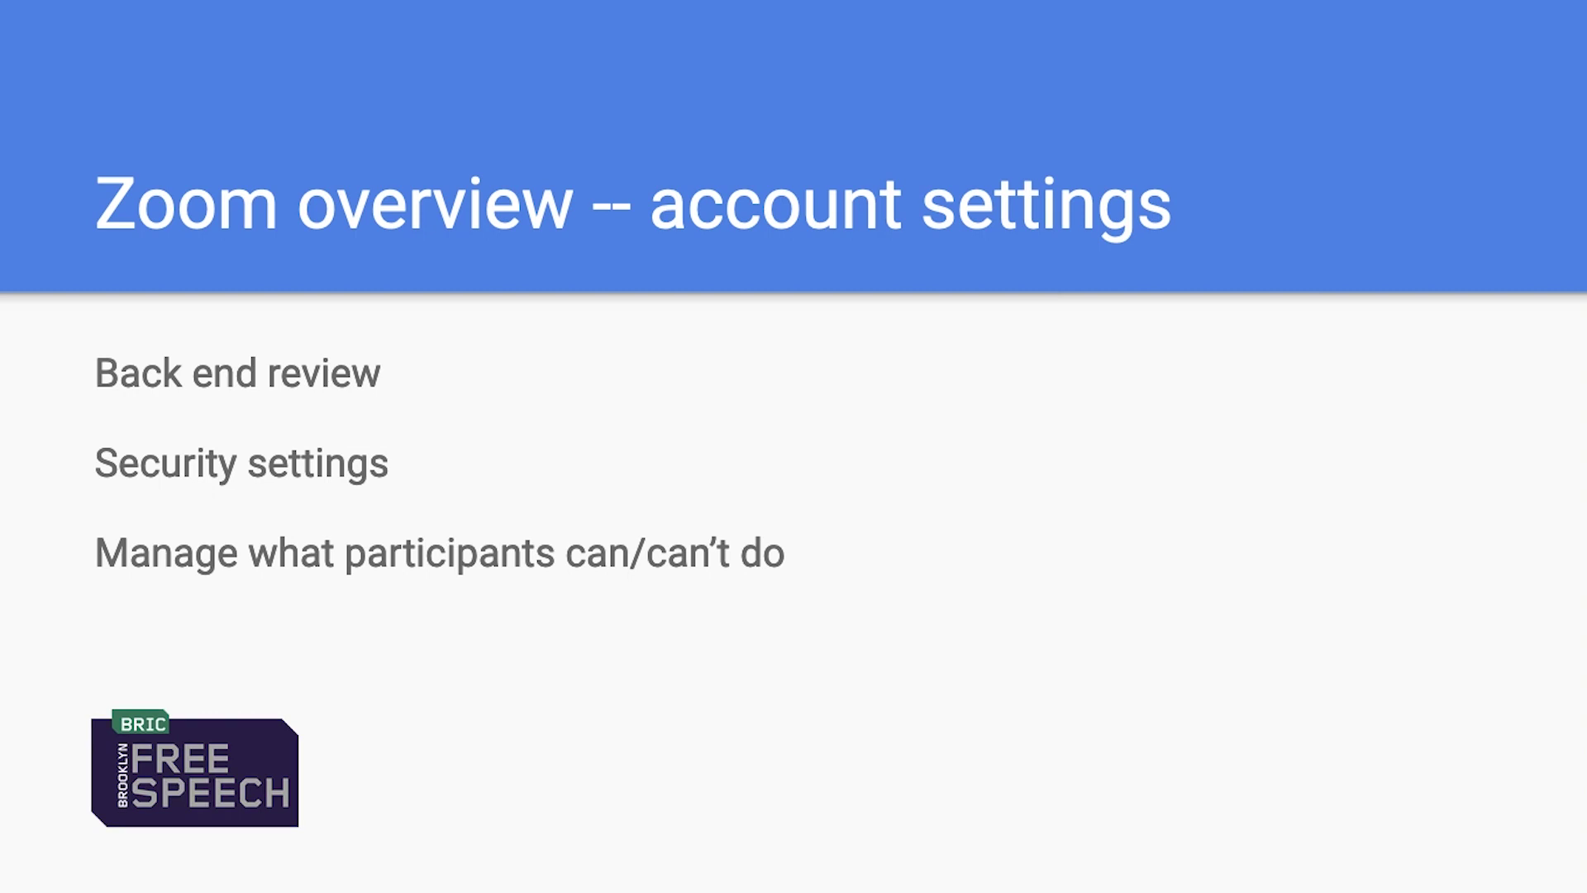
pyautogui.press('Right')
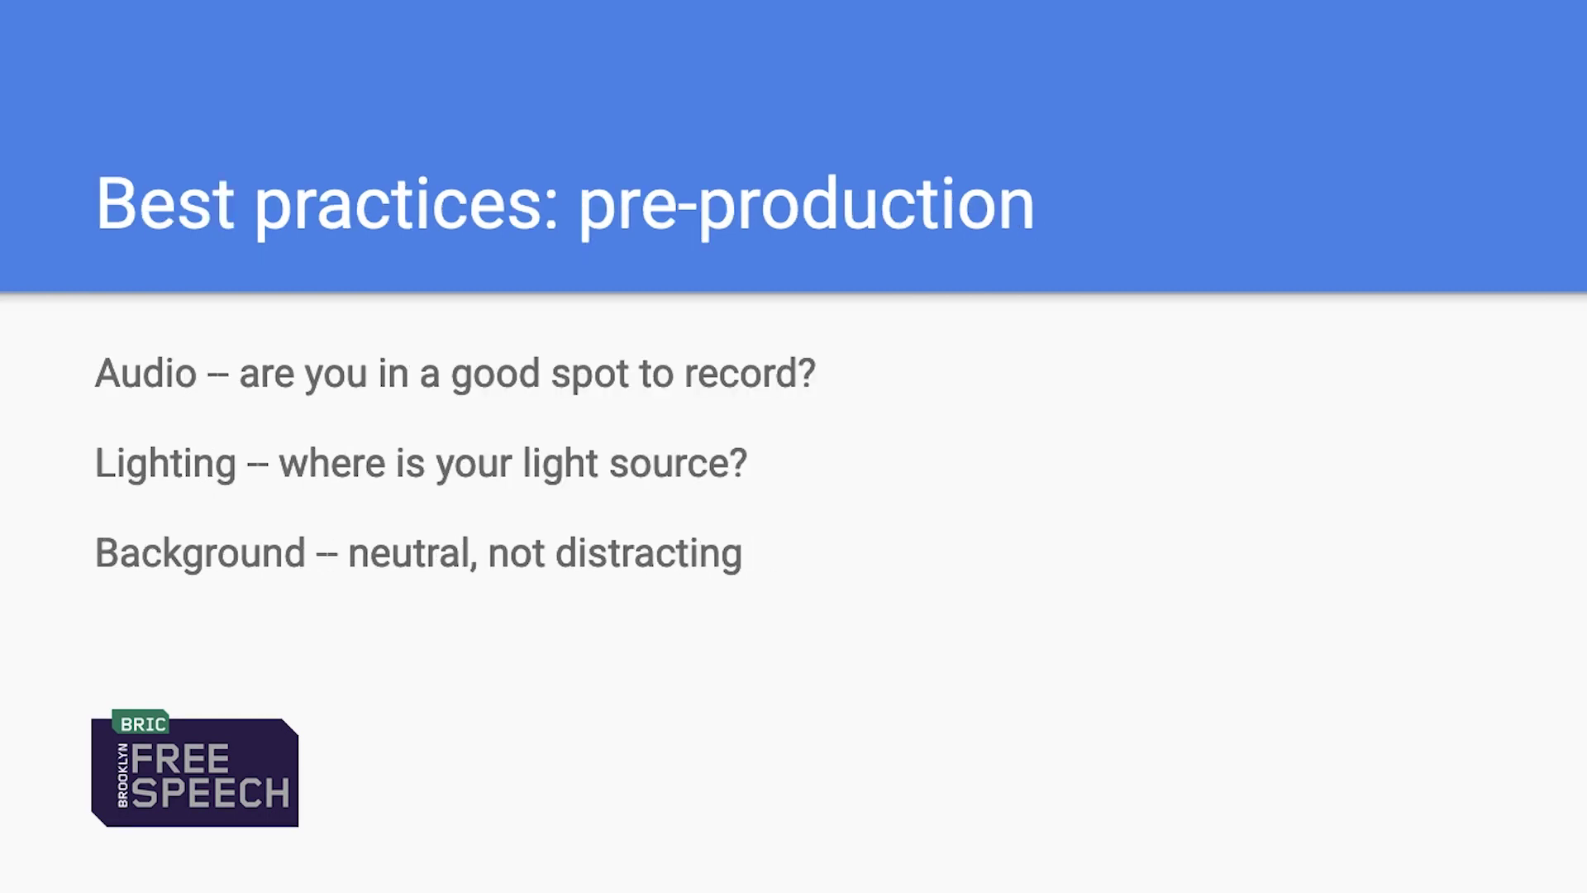
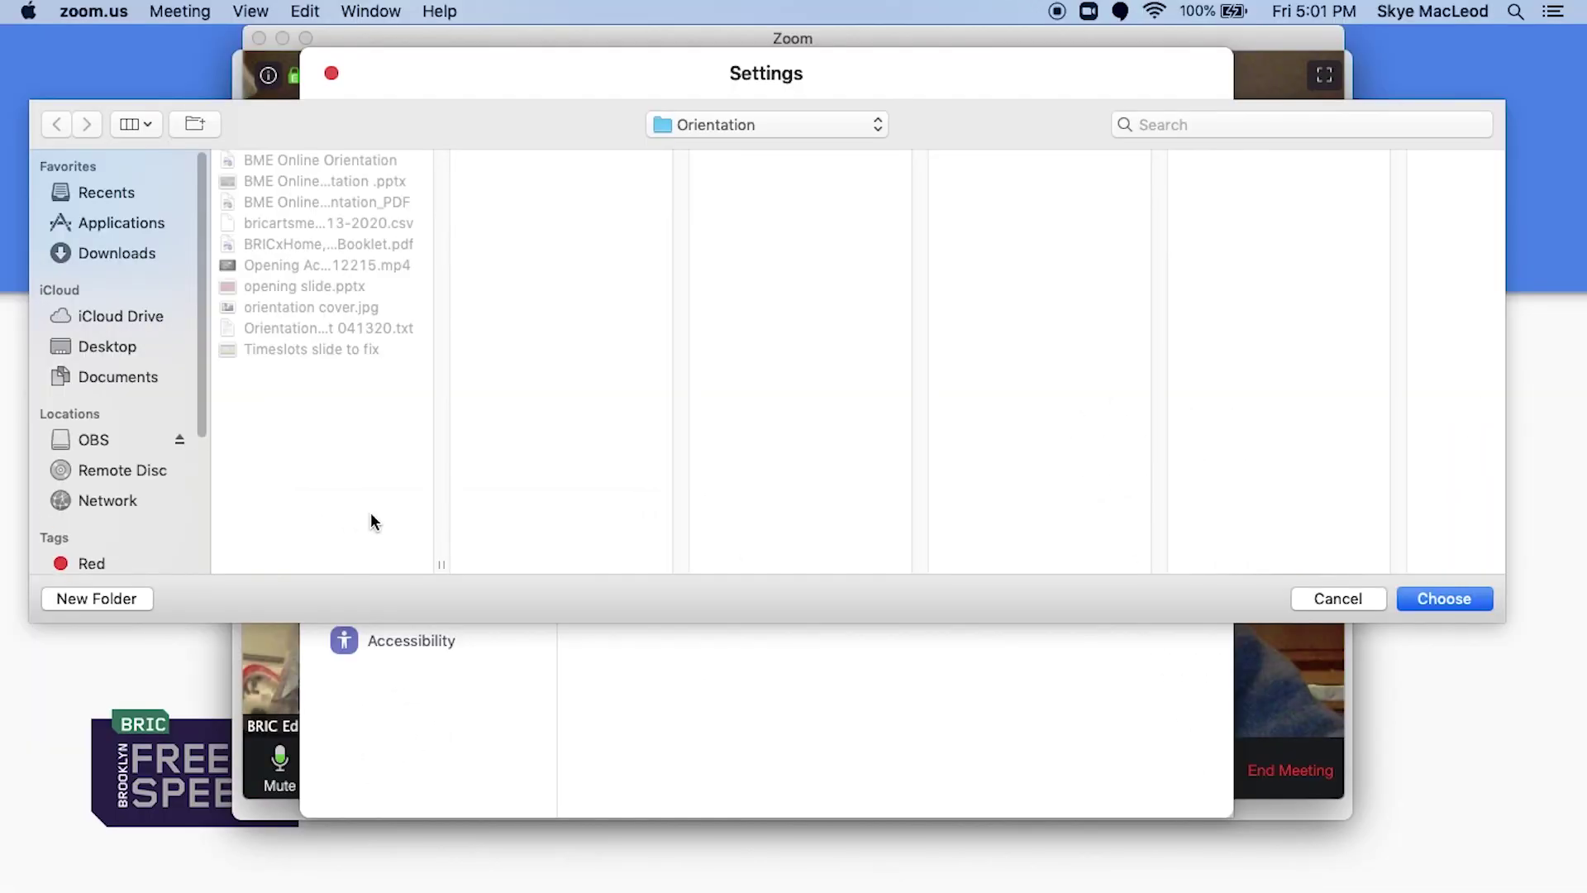
# Choose the zoom tutorial folder on the Desktop as the save location for local recordings
pyautogui.click(95, 351)
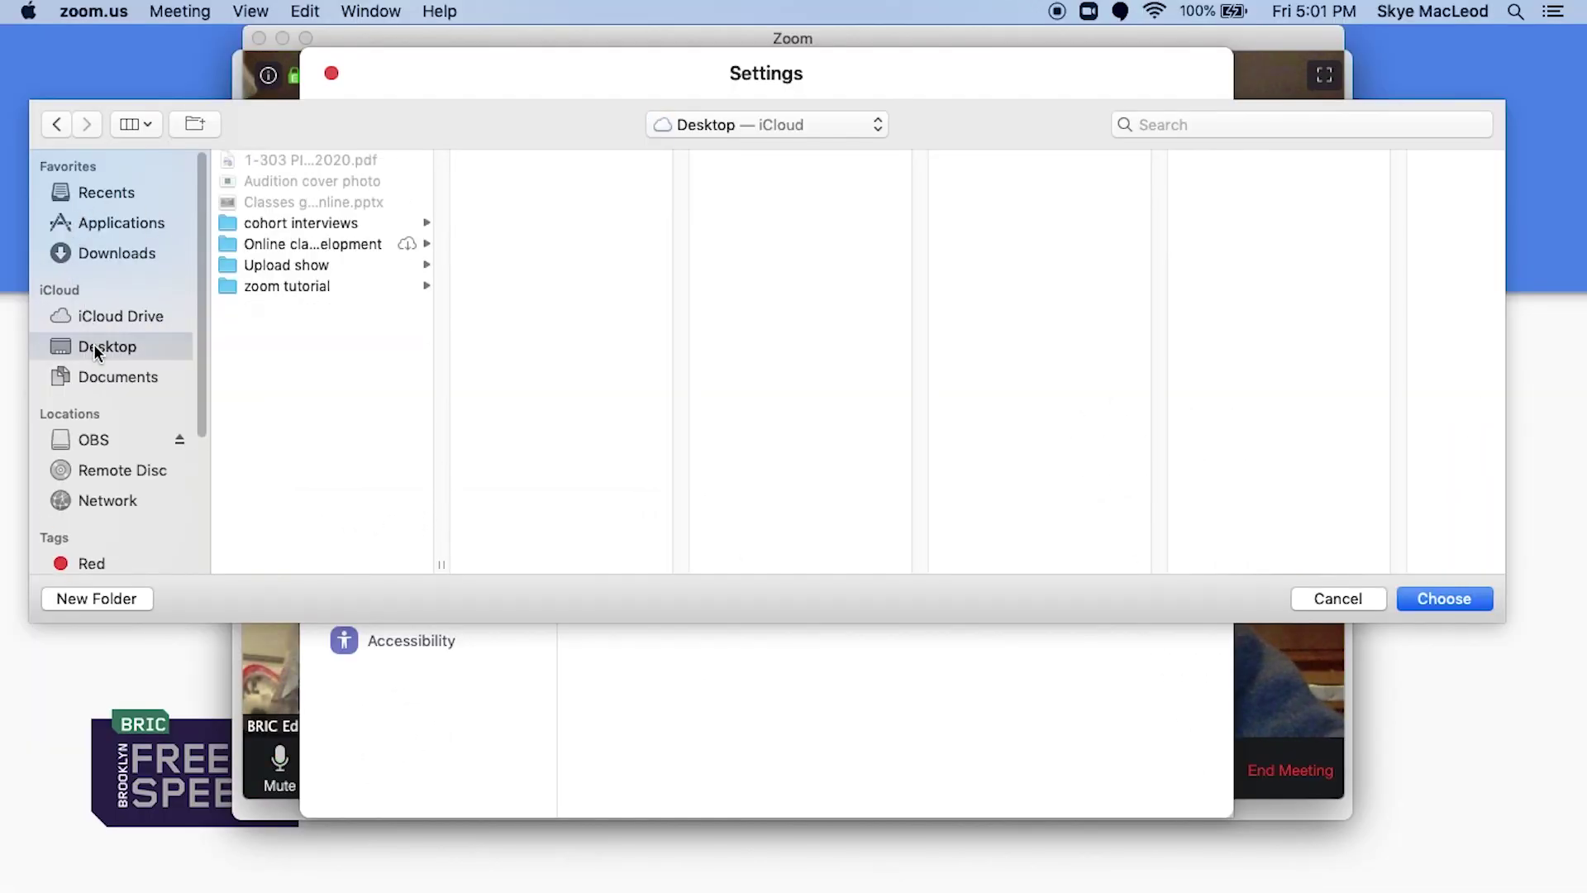
pyautogui.doubleClick(320, 285)
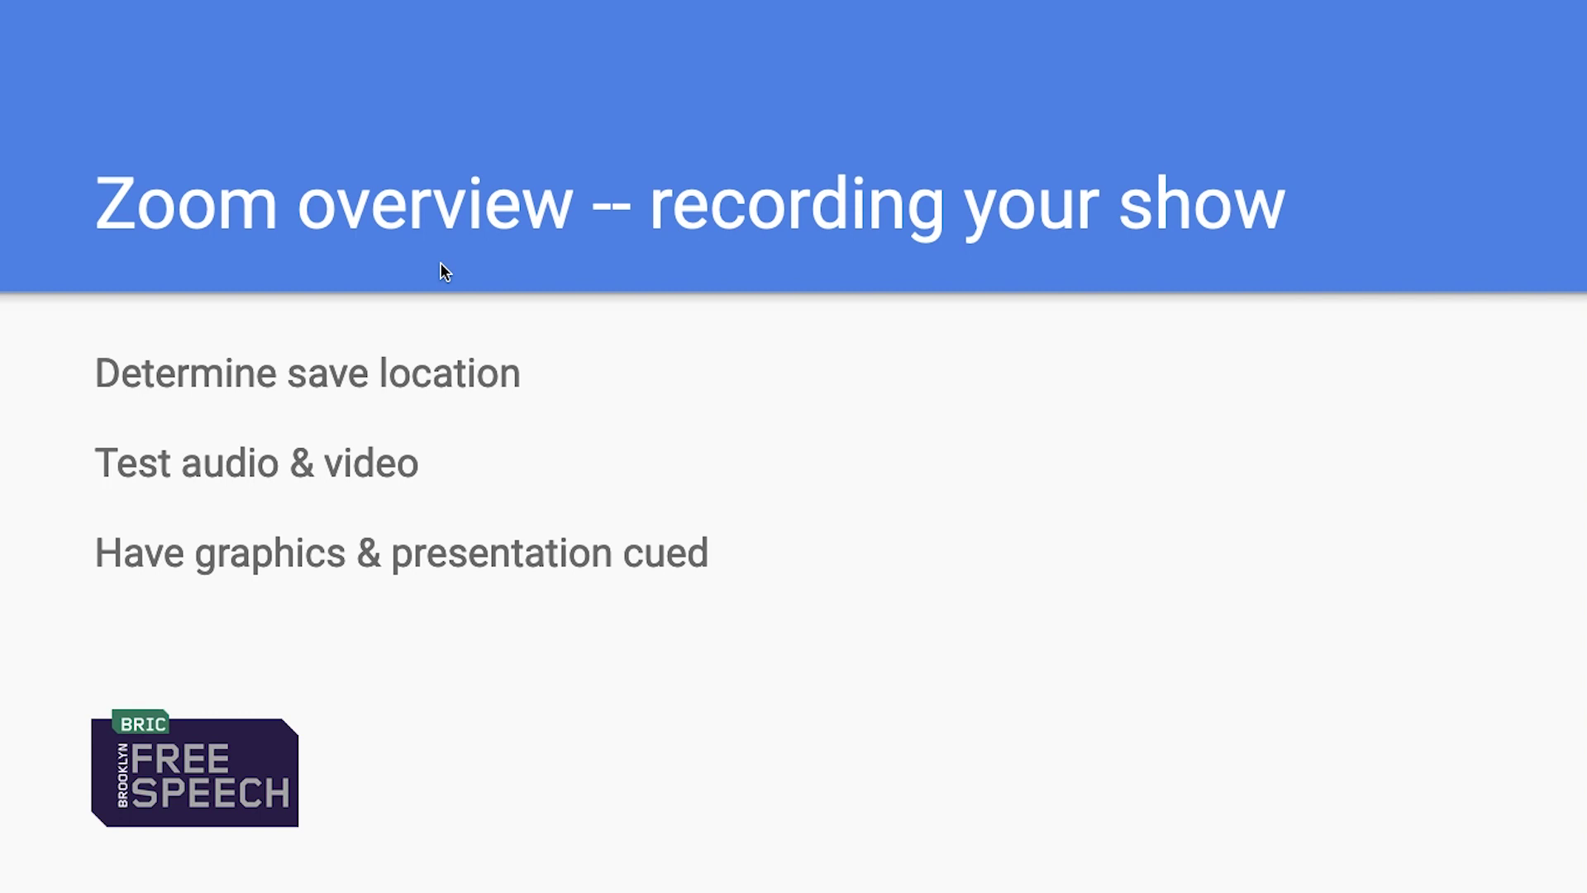
# Switch to the Zoom meeting, open its audio settings and test the speaker, raising the output volume slightly
pyautogui.press('super+Tab')
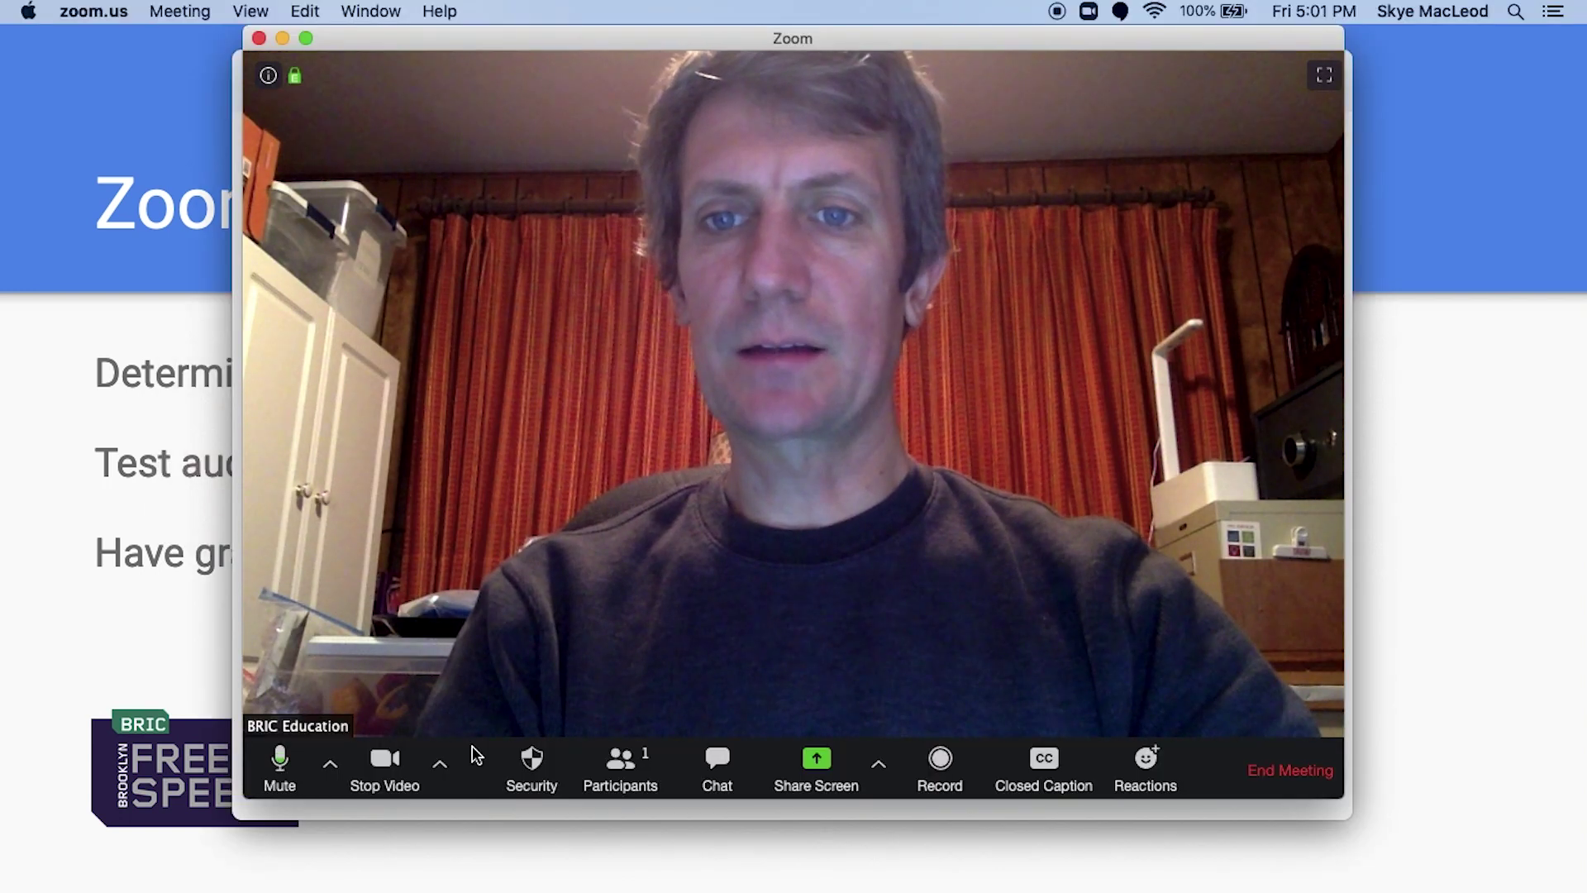
pyautogui.click(330, 764)
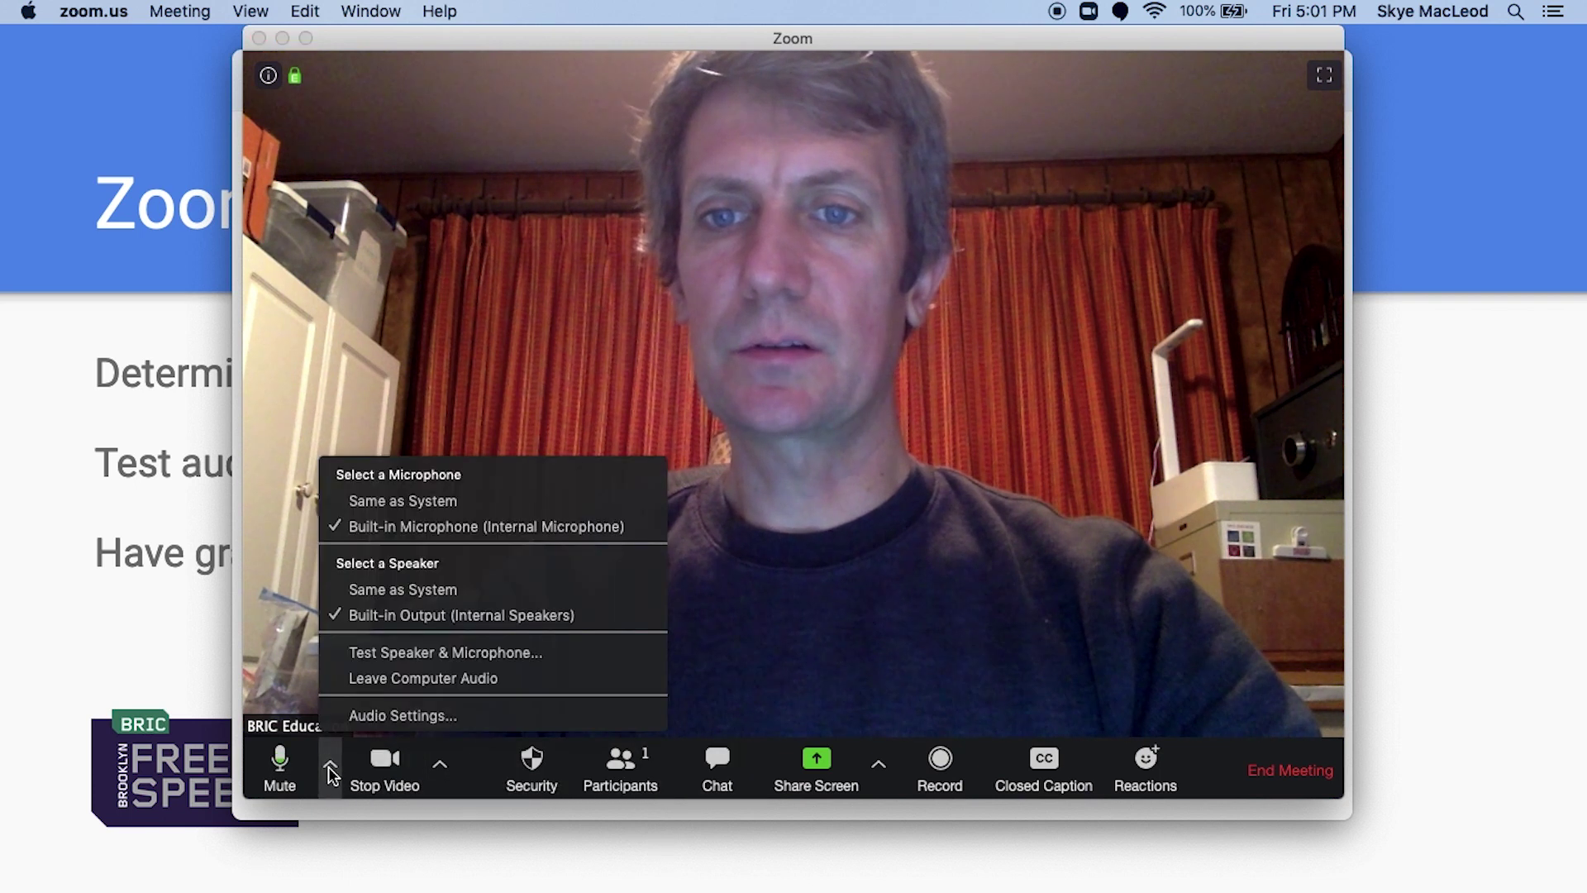
pyautogui.click(388, 719)
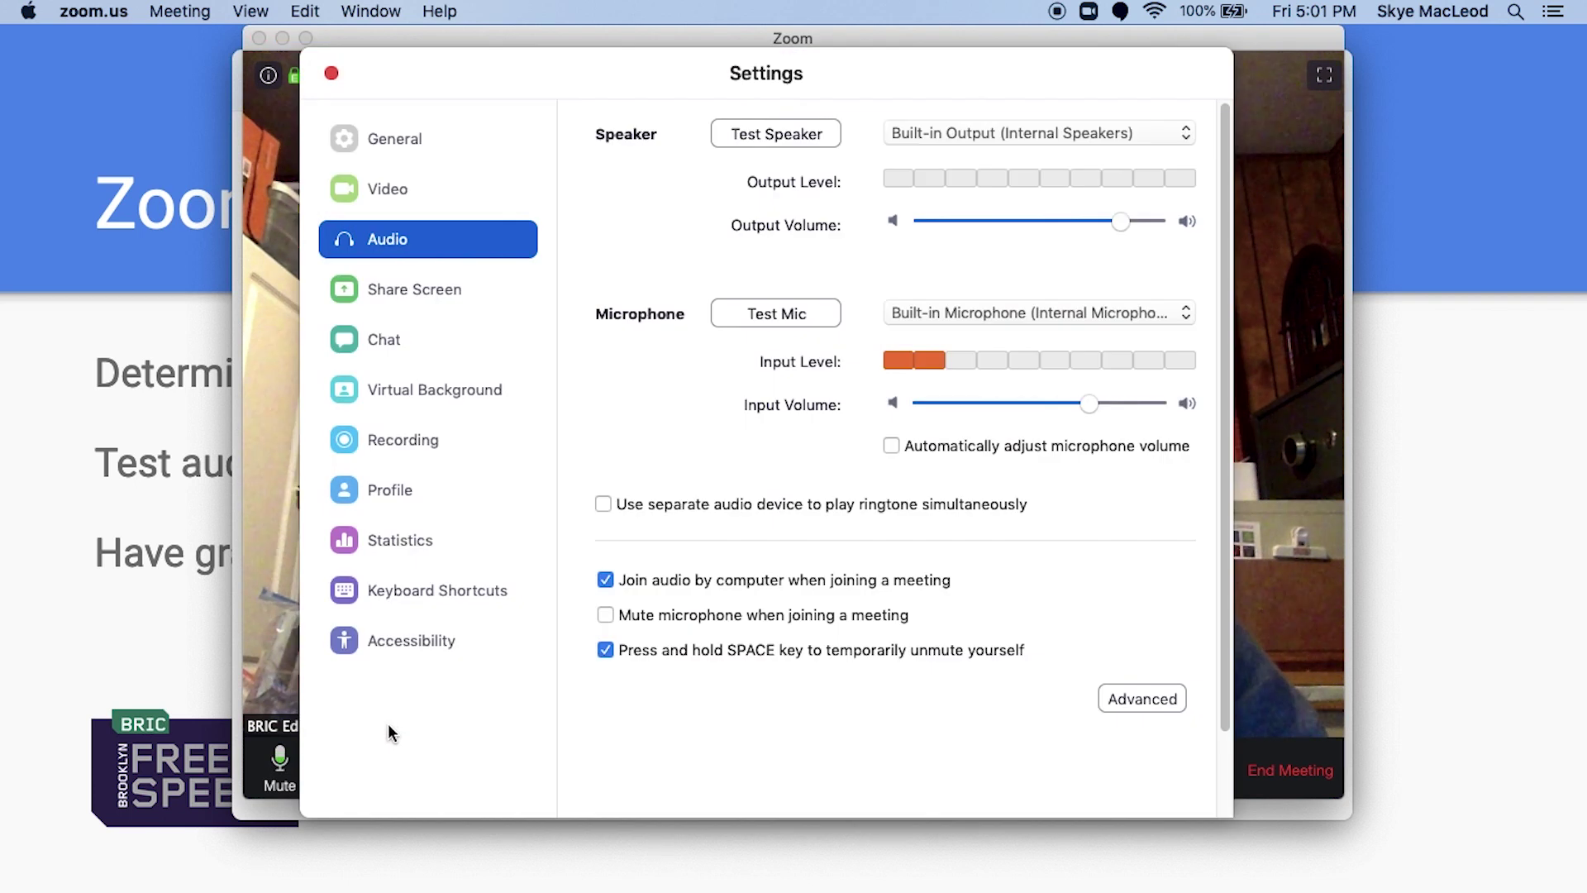
pyautogui.click(807, 134)
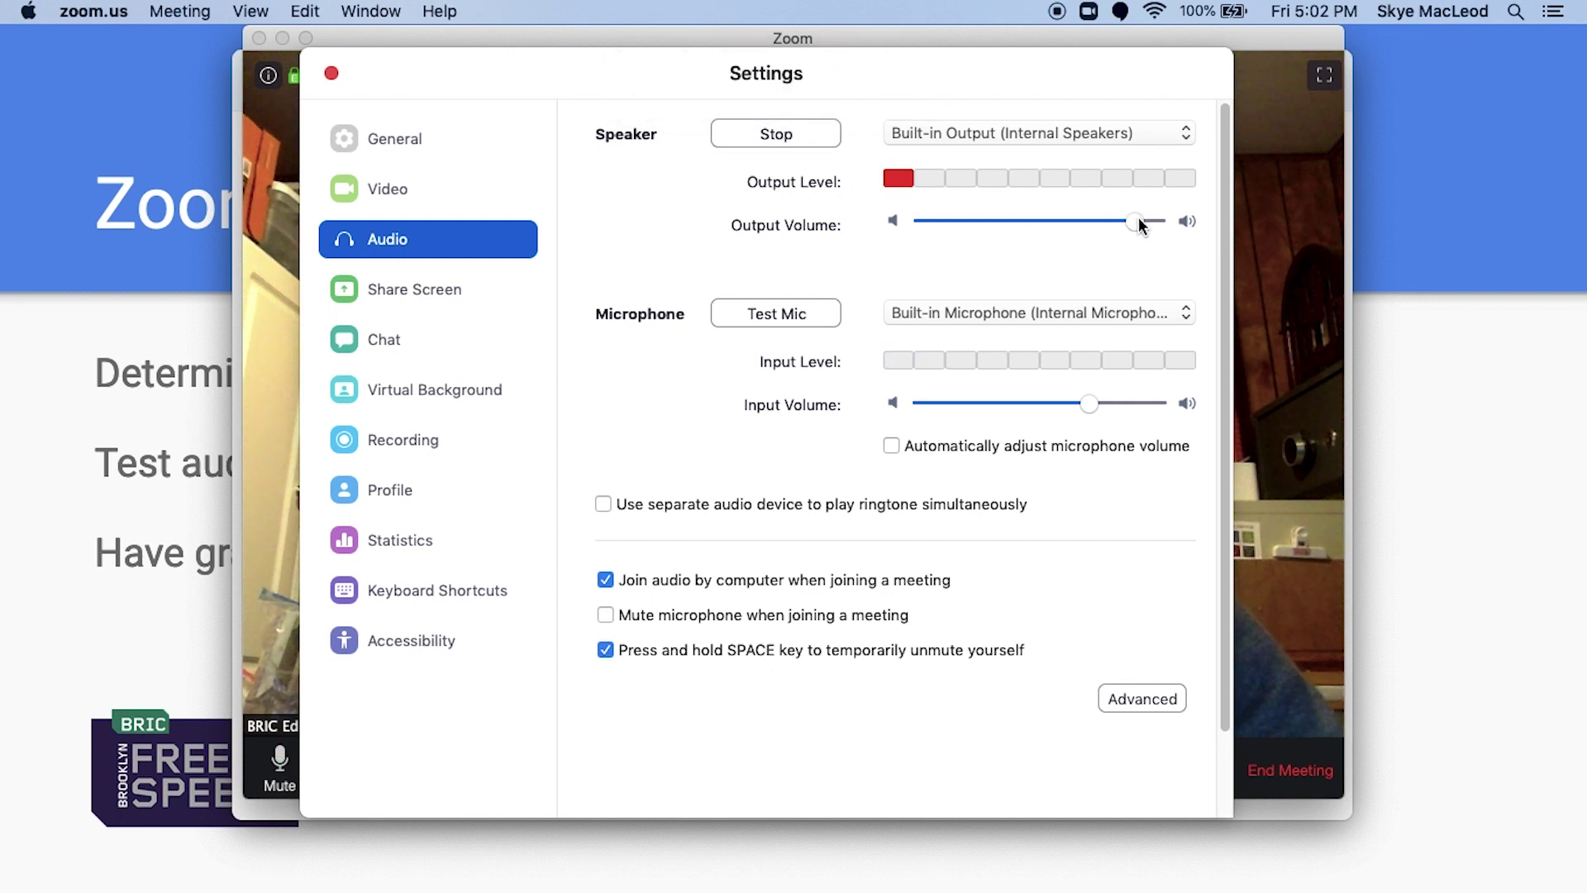
pyautogui.click(777, 133)
# Test the microphone with a slightly higher input volume, and close the settings
pyautogui.click(735, 310)
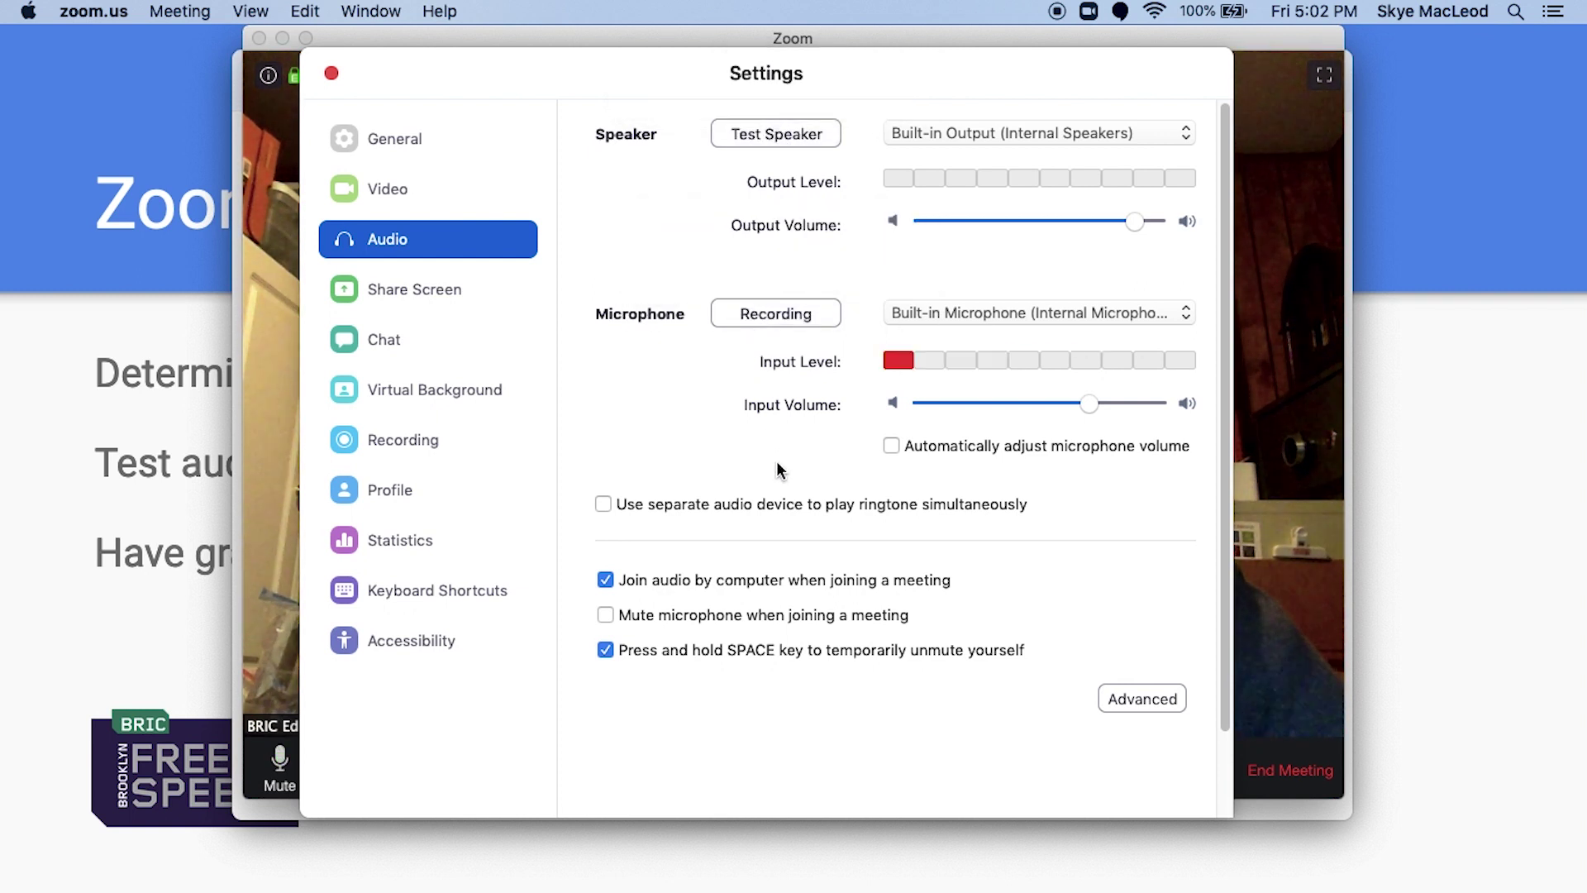
pyautogui.moveTo(1090, 403); pyautogui.dragTo(1101, 405)
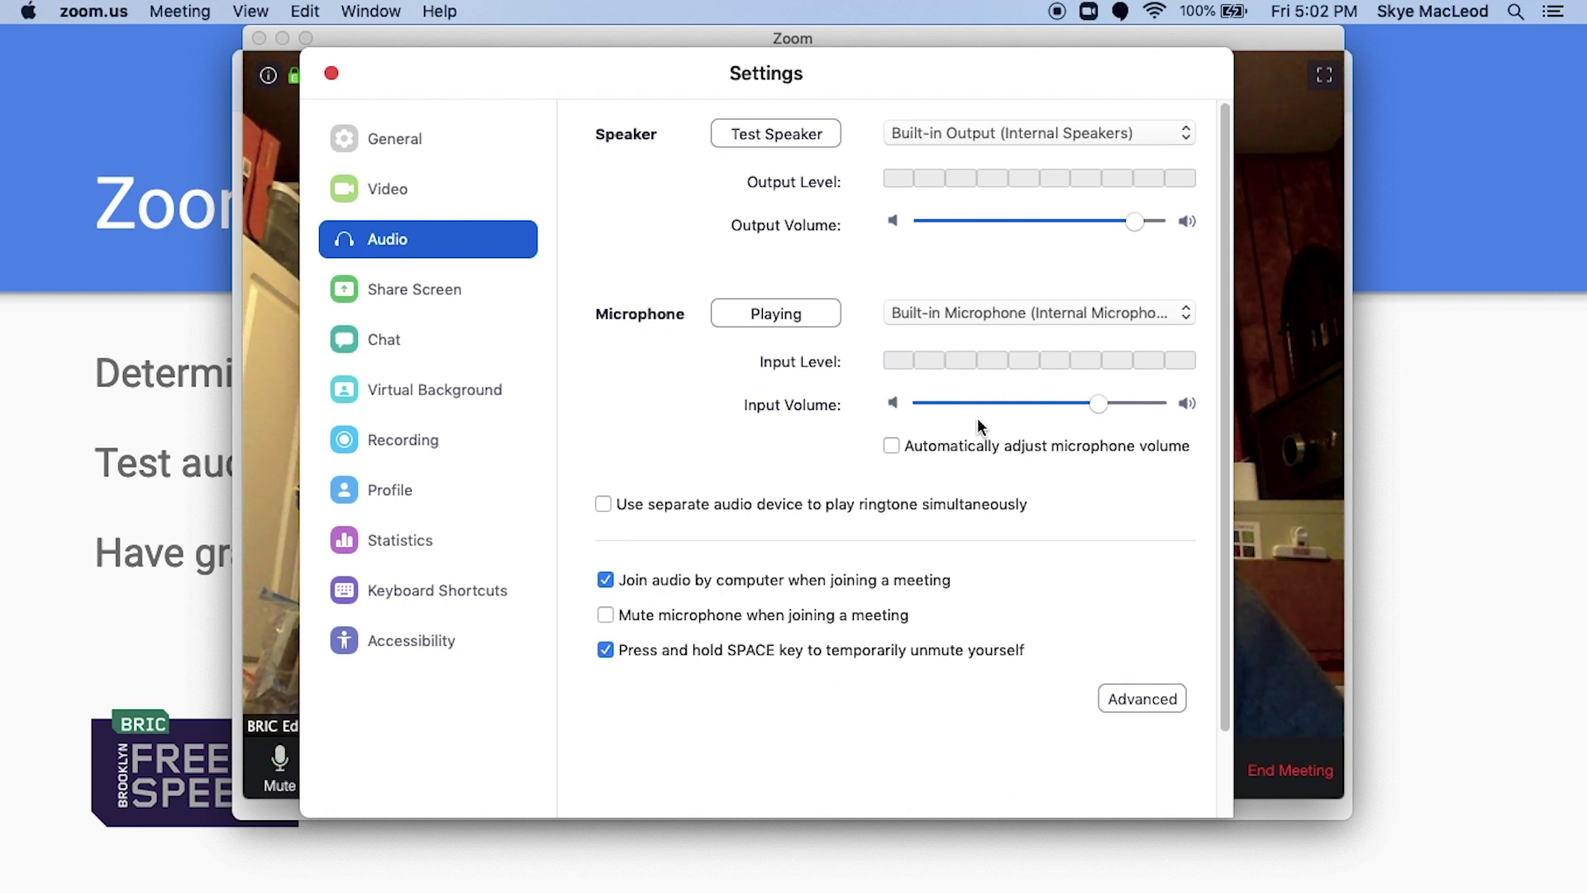
pyautogui.click(775, 306)
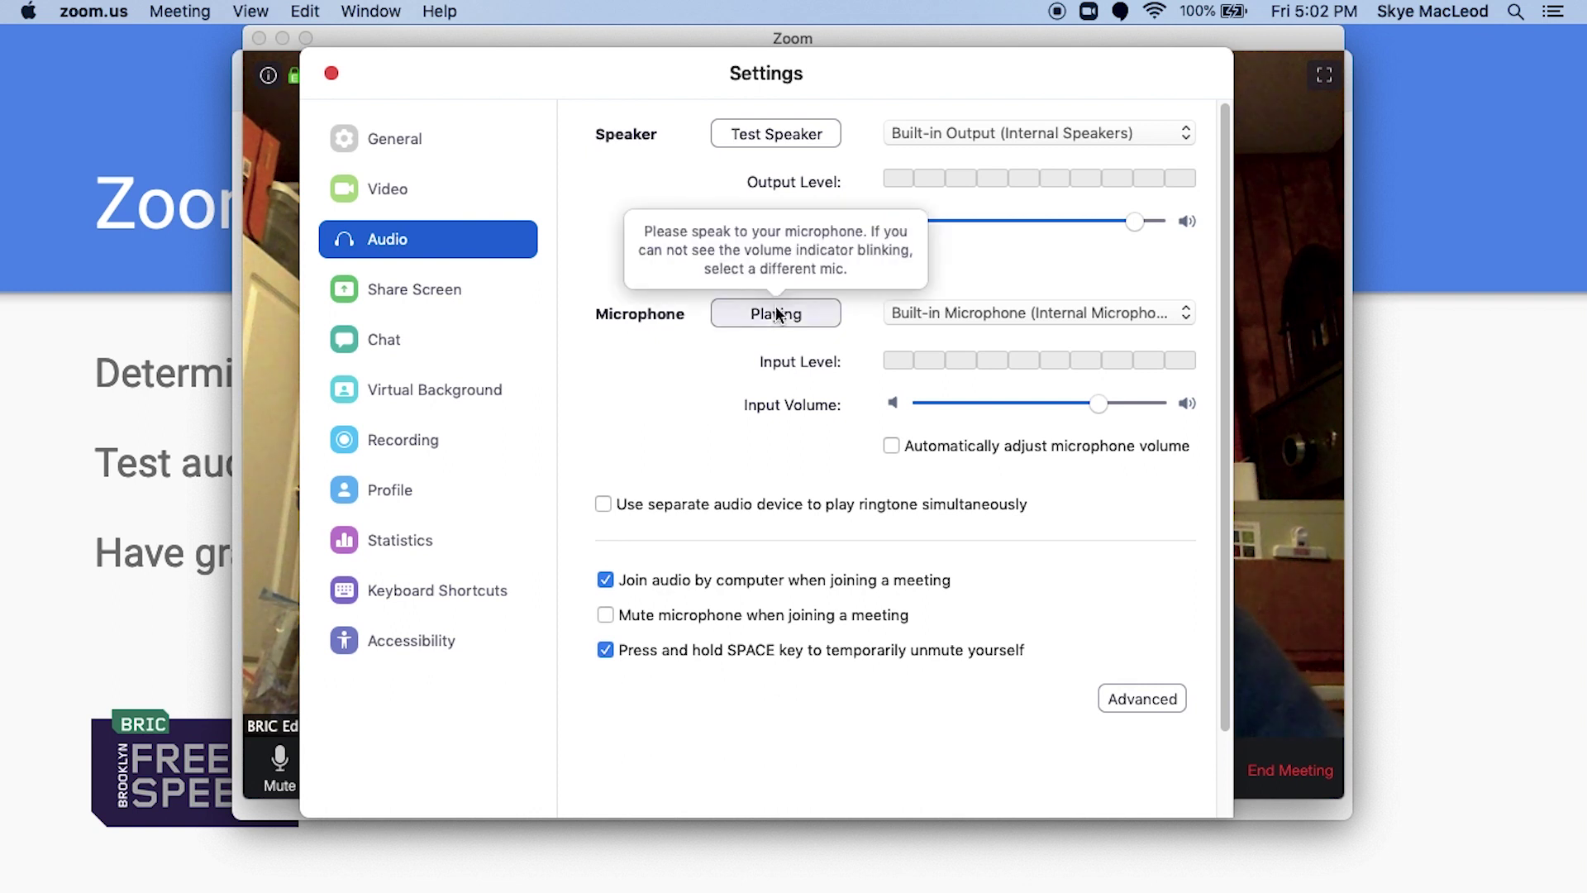
pyautogui.click(332, 74)
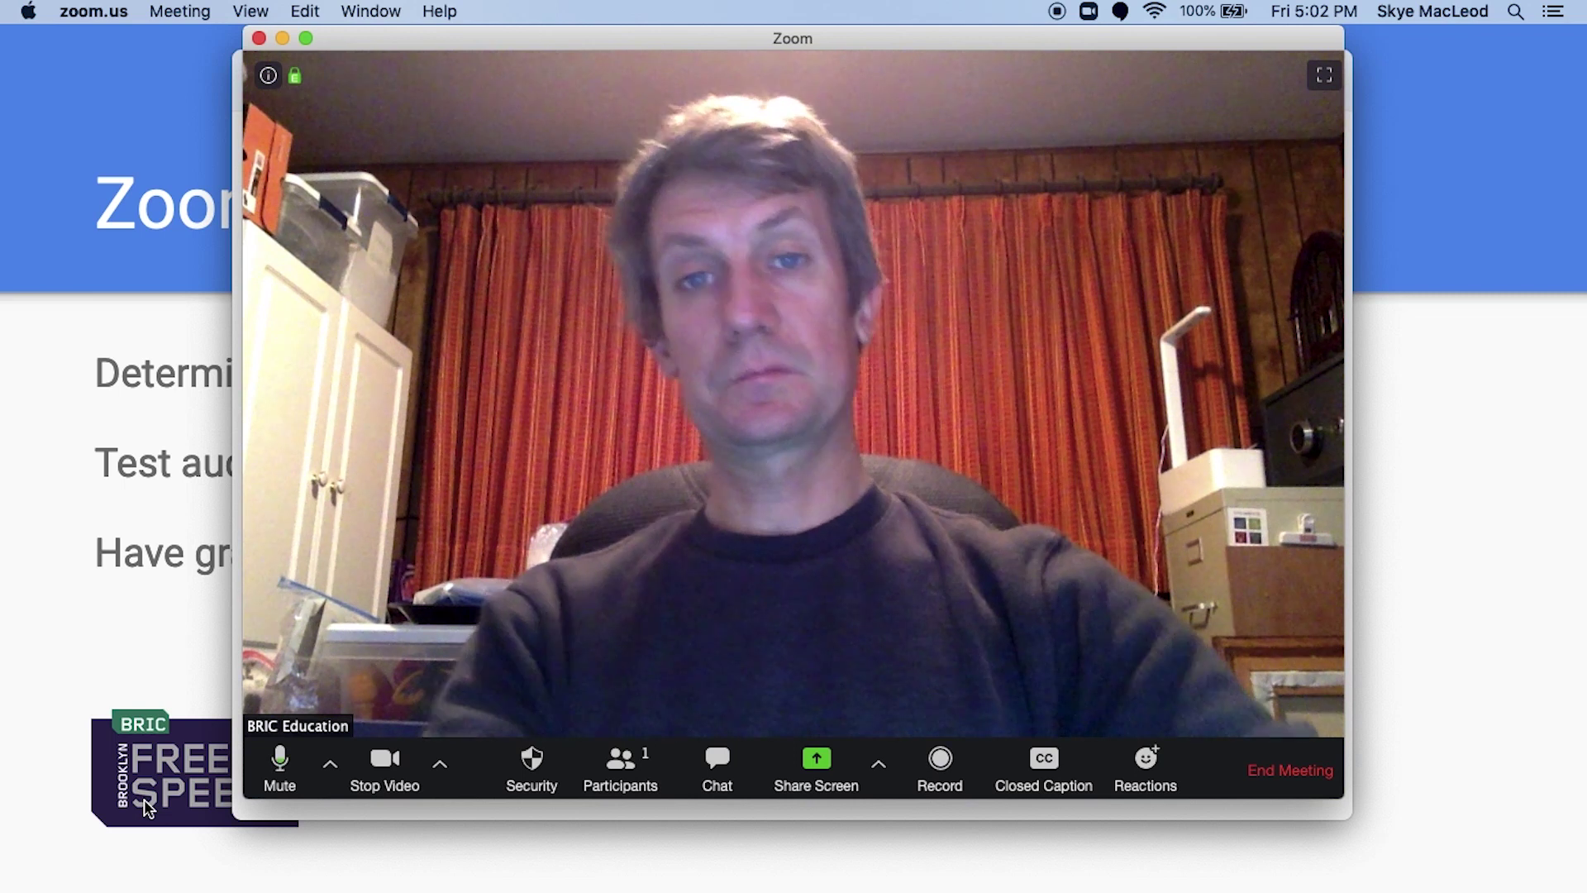
pyautogui.press('super+Tab')
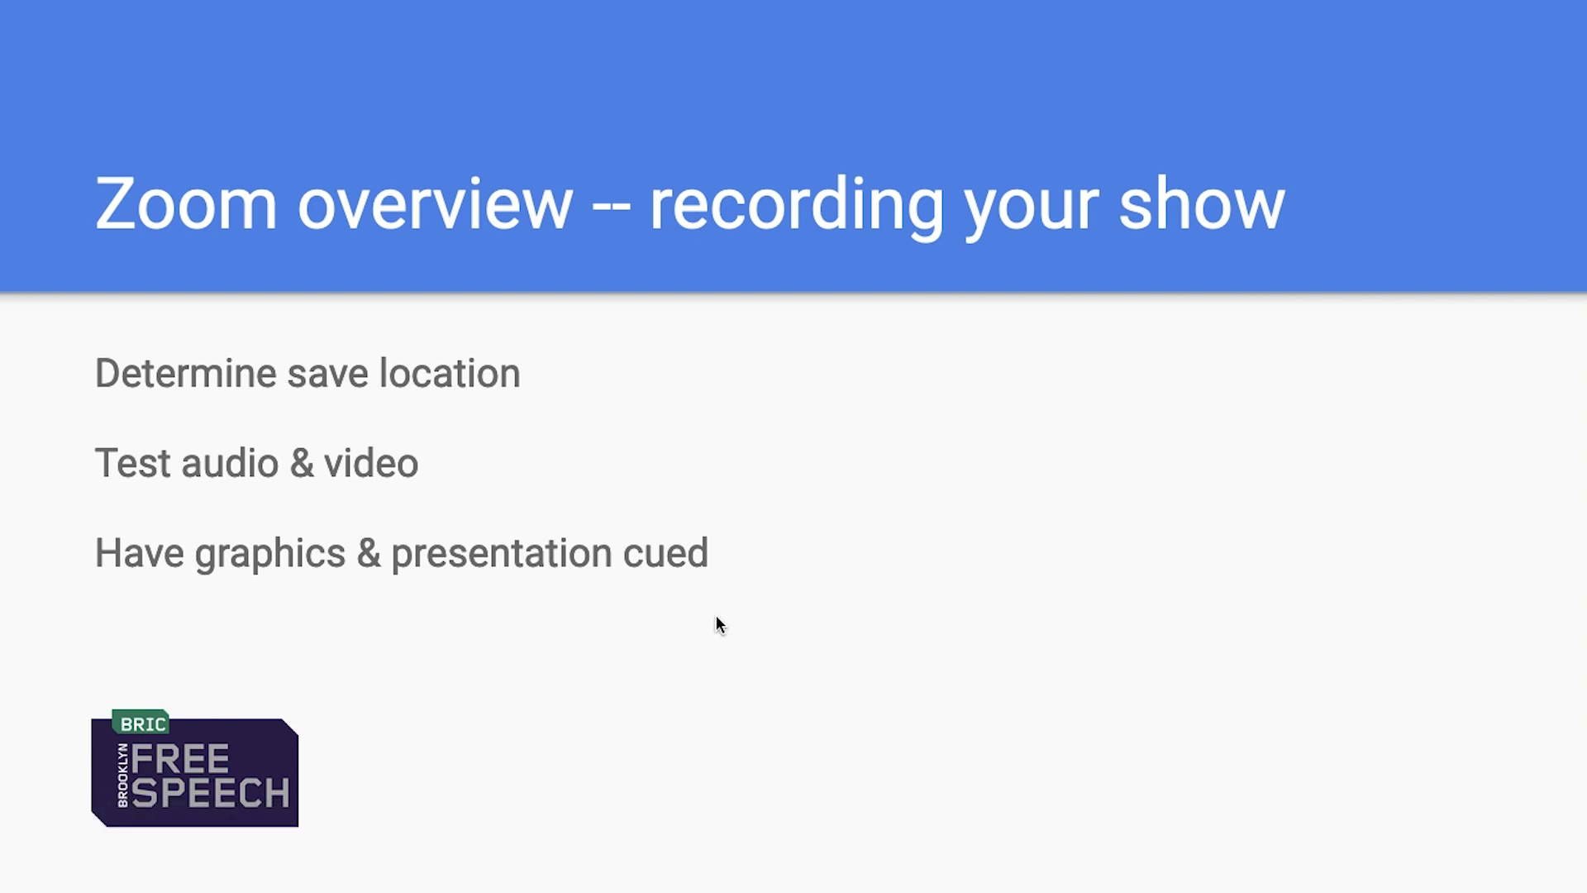
pyautogui.press('super+Tab')
pyautogui.press('super+Tab')
pyautogui.press('super+shift+Tab')
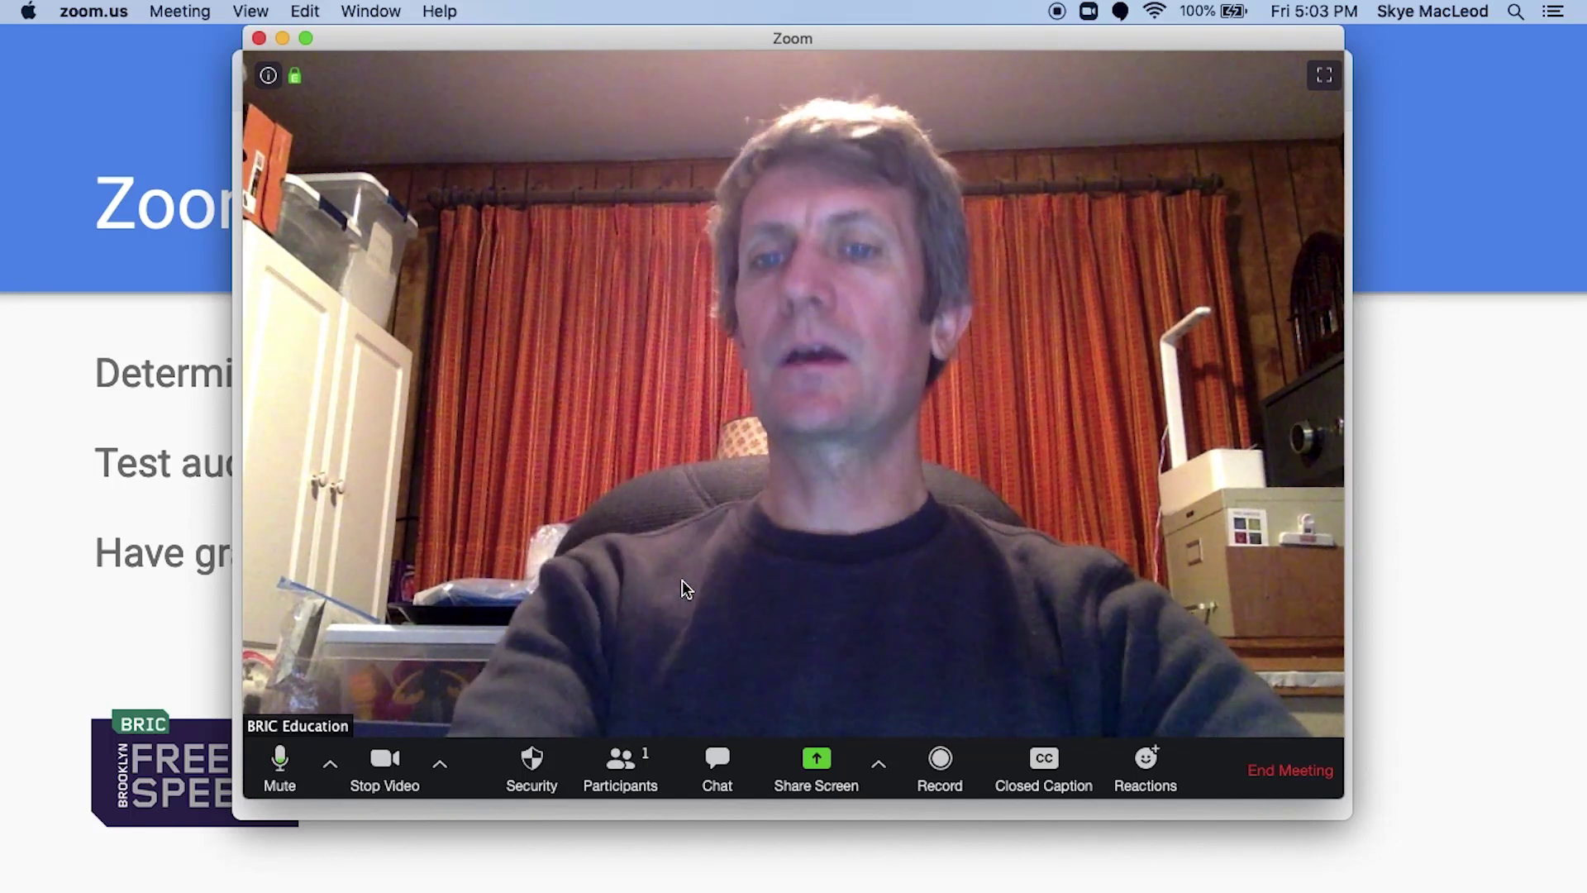
# Switch to Chrome and present the BFREE Quarantine slides full screen, starting at the BFREE title slide
pyautogui.press('super+Tab')
pyautogui.press('super+Tab')
pyautogui.press('super+Tab')
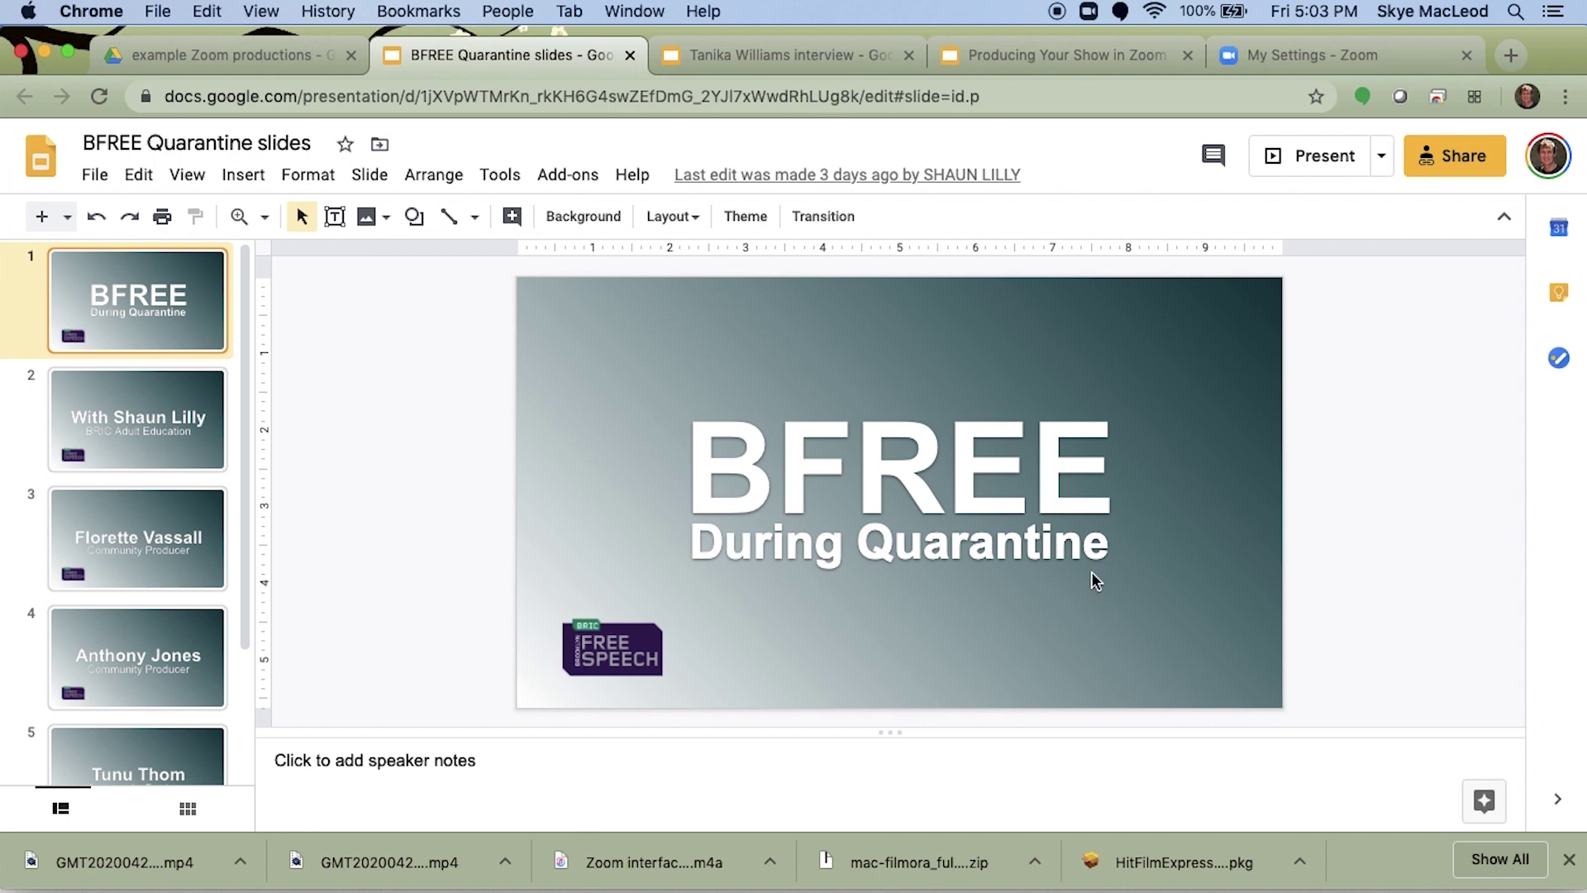
pyautogui.click(163, 422)
pyautogui.click(143, 290)
pyautogui.click(156, 428)
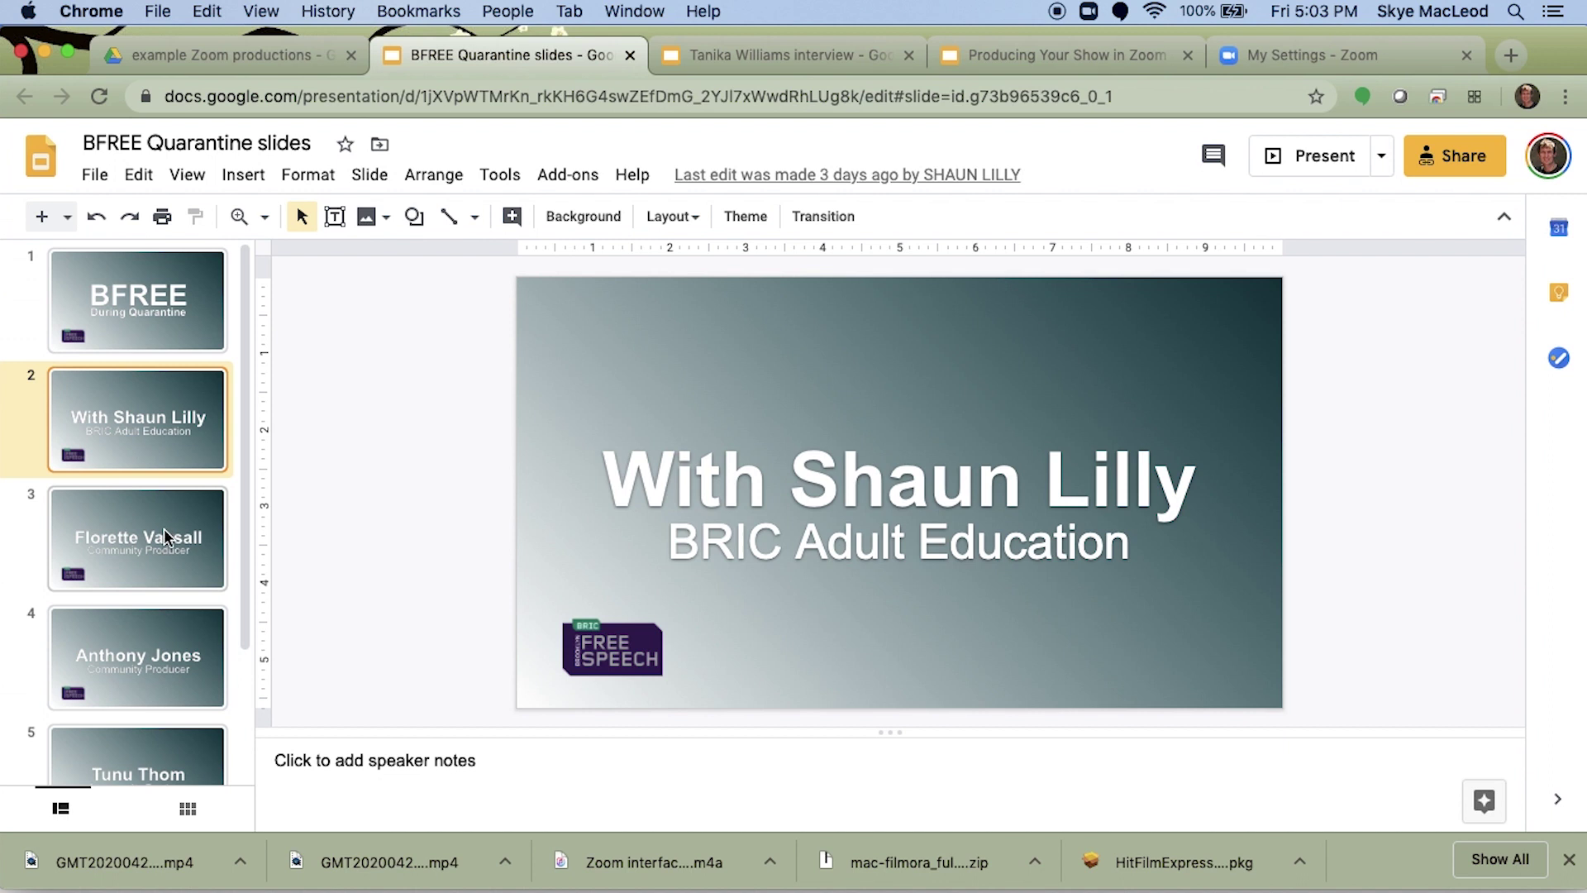
pyautogui.click(1318, 165)
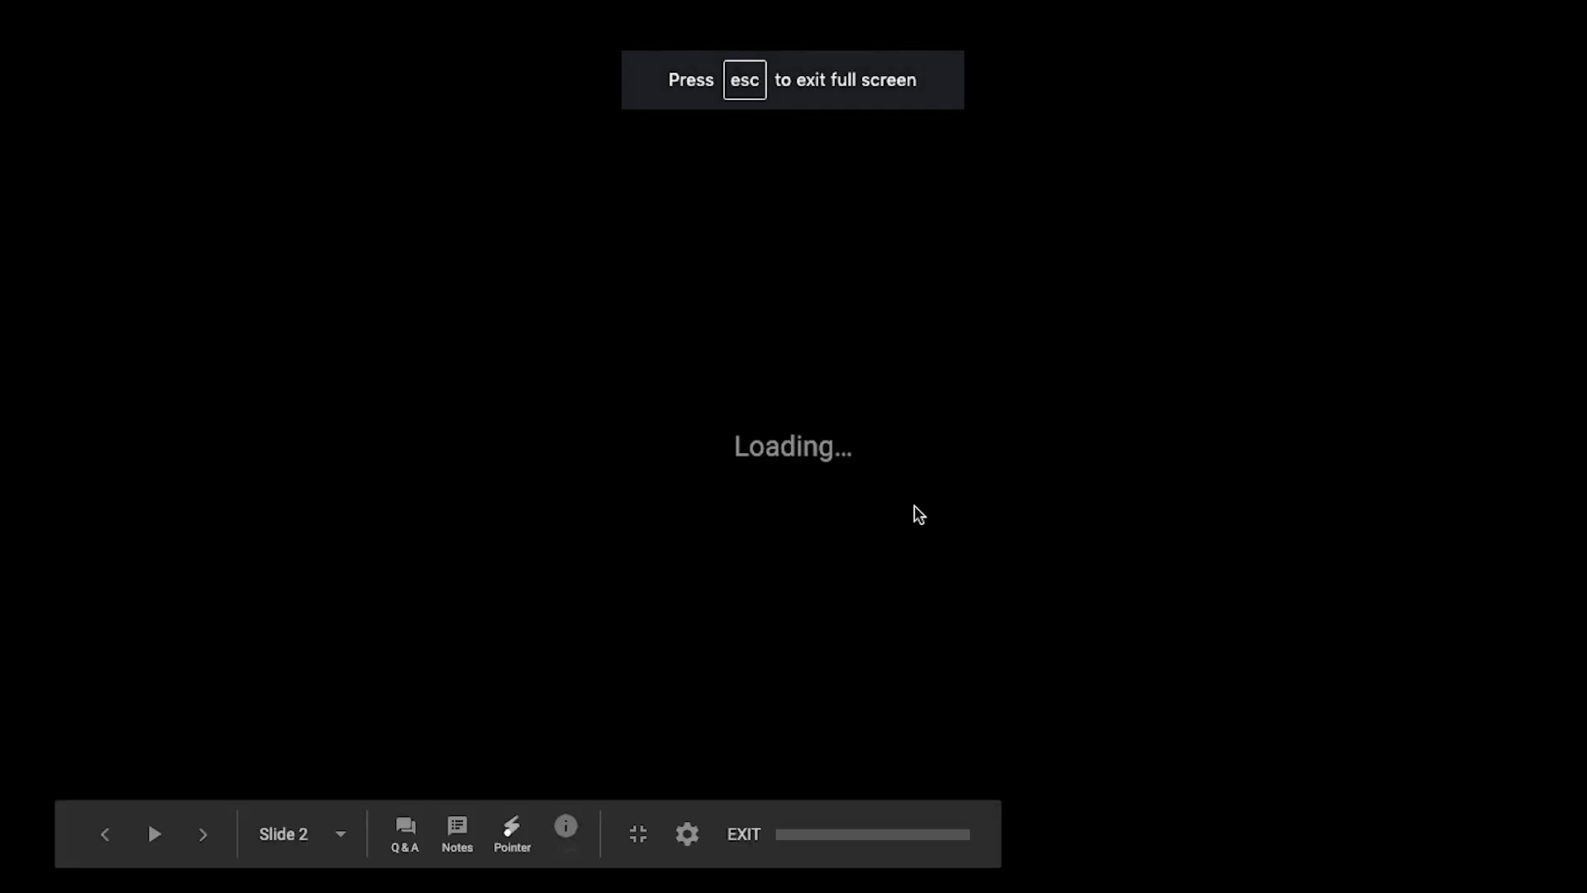
pyautogui.press('Left')
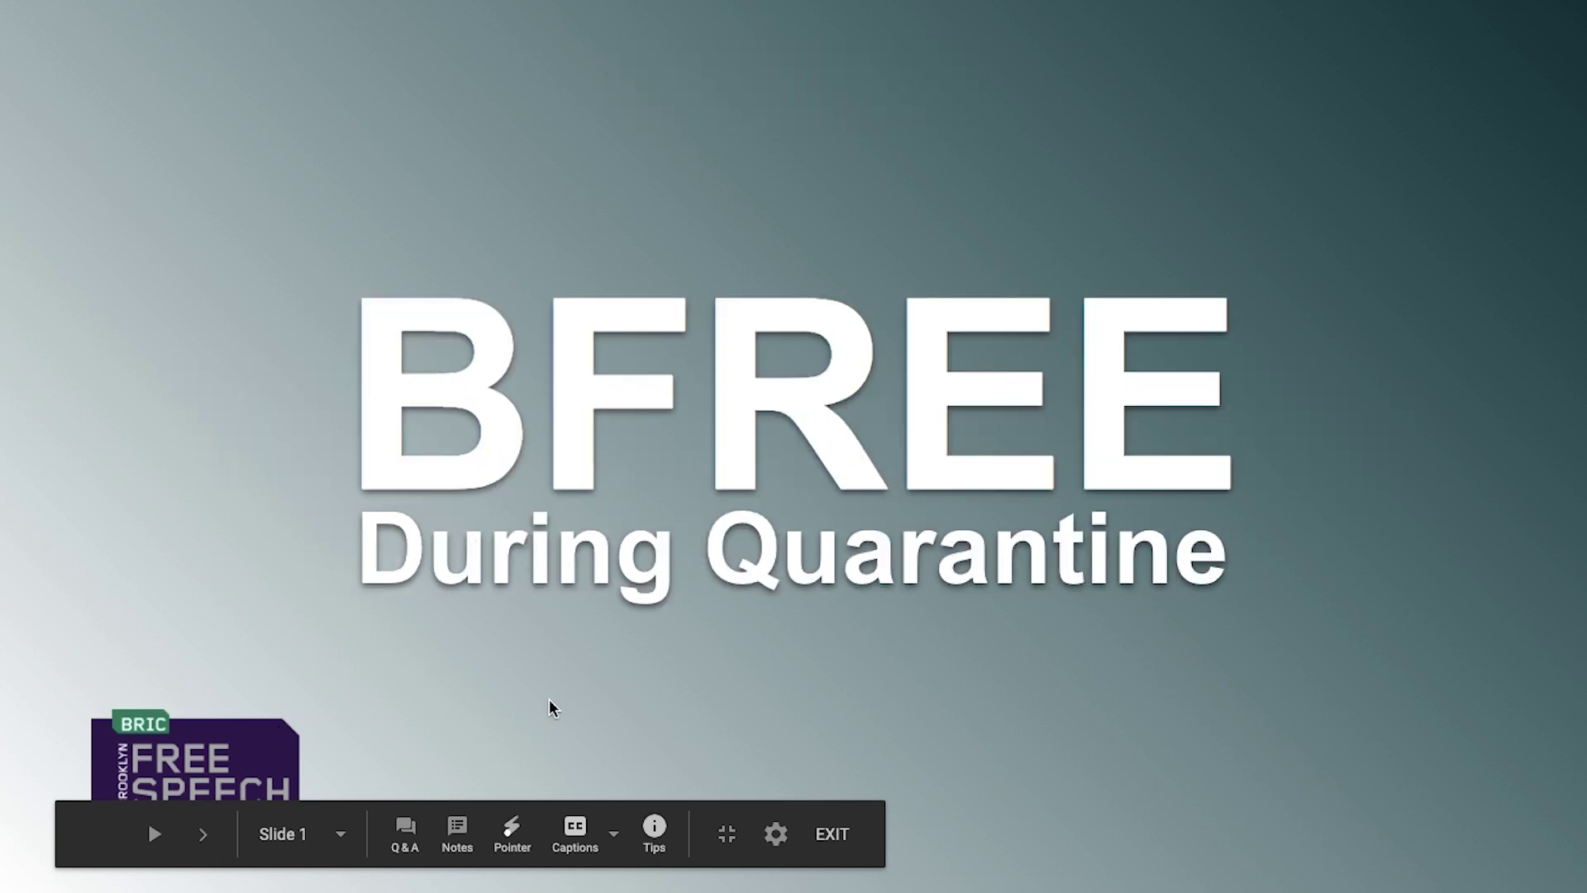
# Switch to Zoom and share the window with the full-screen BFREE presentation in the meeting
pyautogui.press('super+Tab')
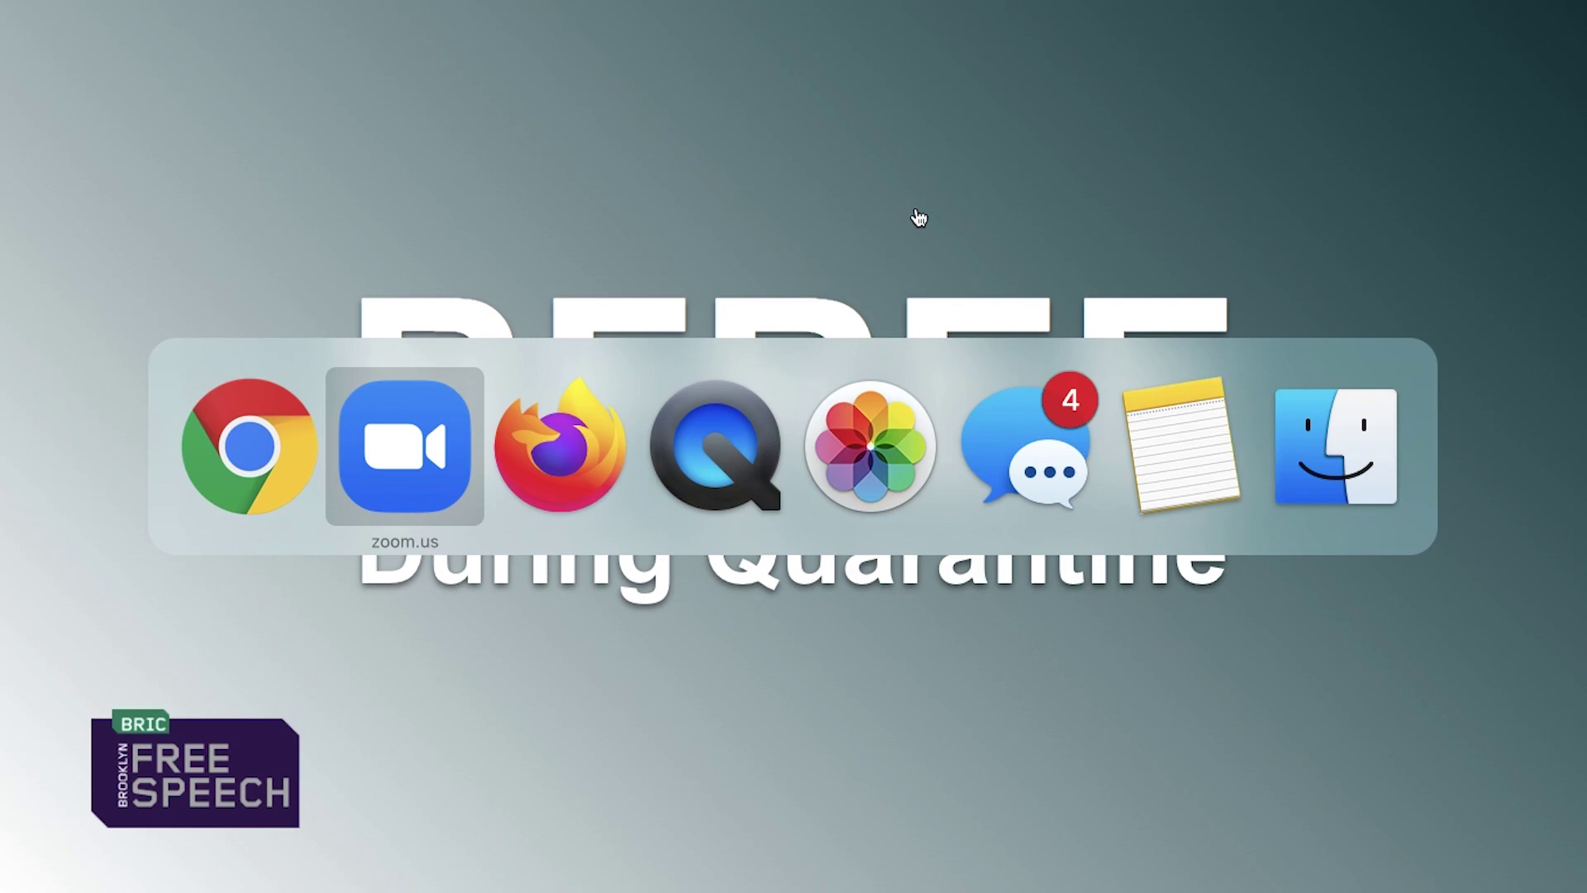
pyautogui.click(813, 780)
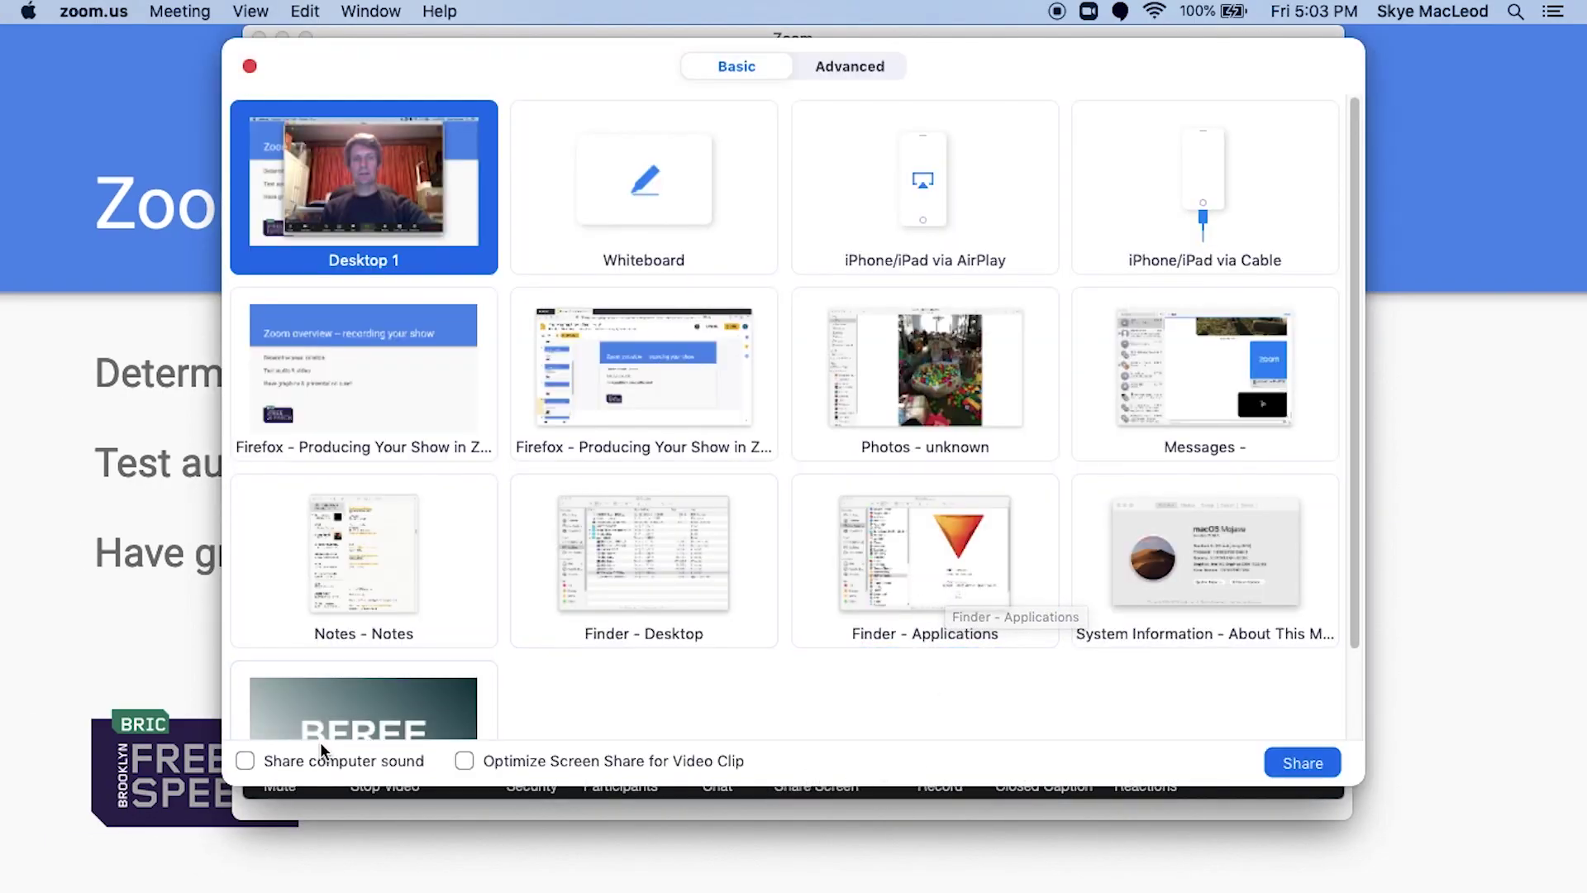
pyautogui.doubleClick(335, 727)
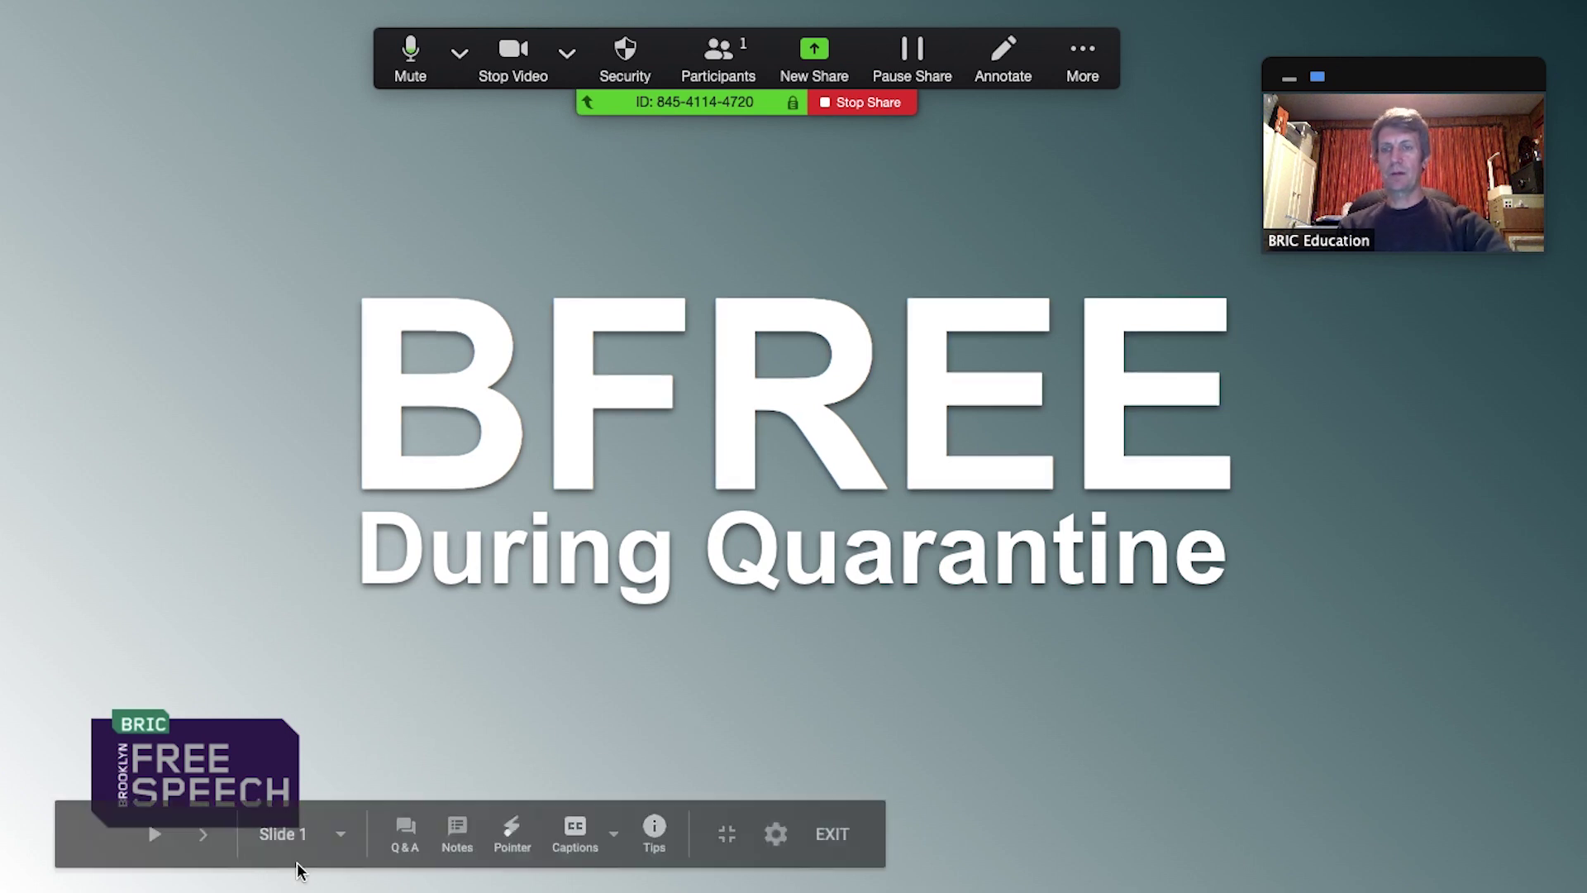
# Advance the shared BFREE presentation to slide 3 and stop sharing
pyautogui.click(202, 837)
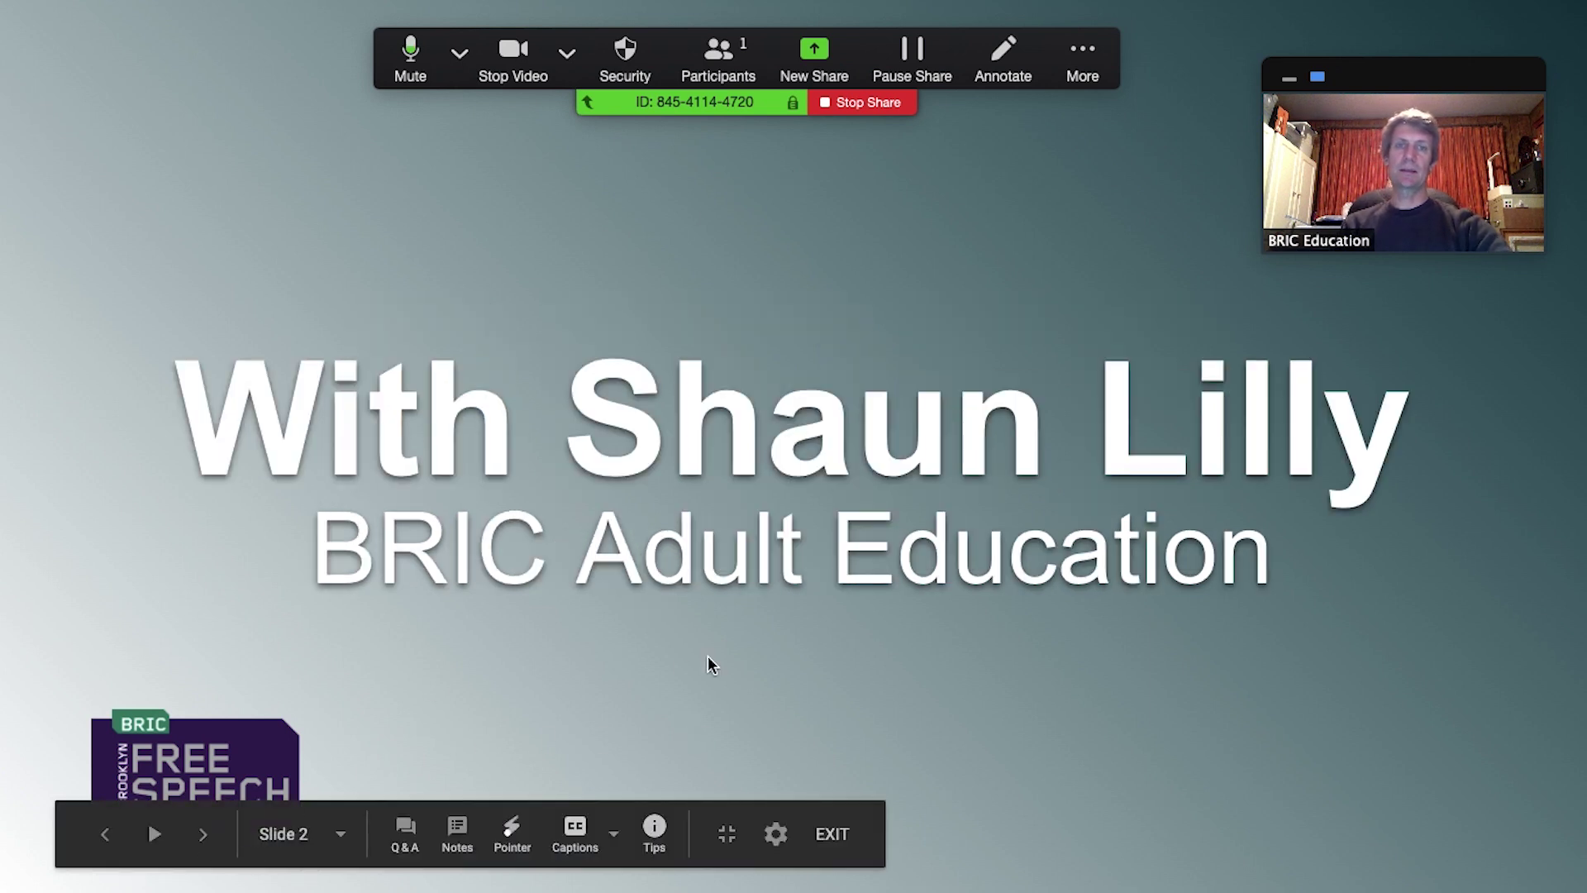
pyautogui.click(203, 836)
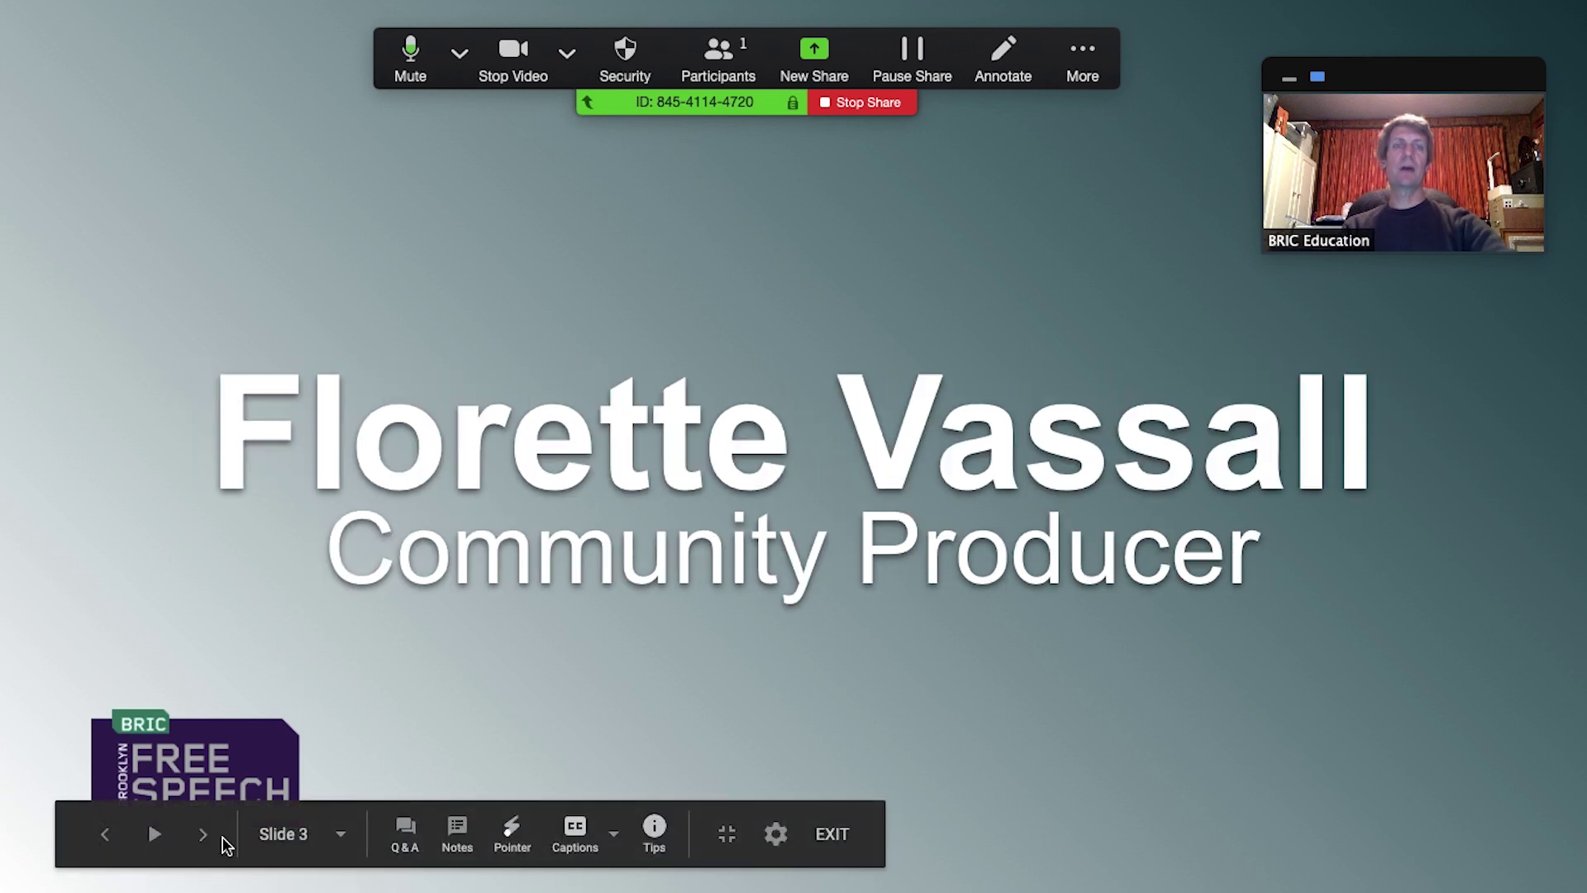
pyautogui.click(866, 104)
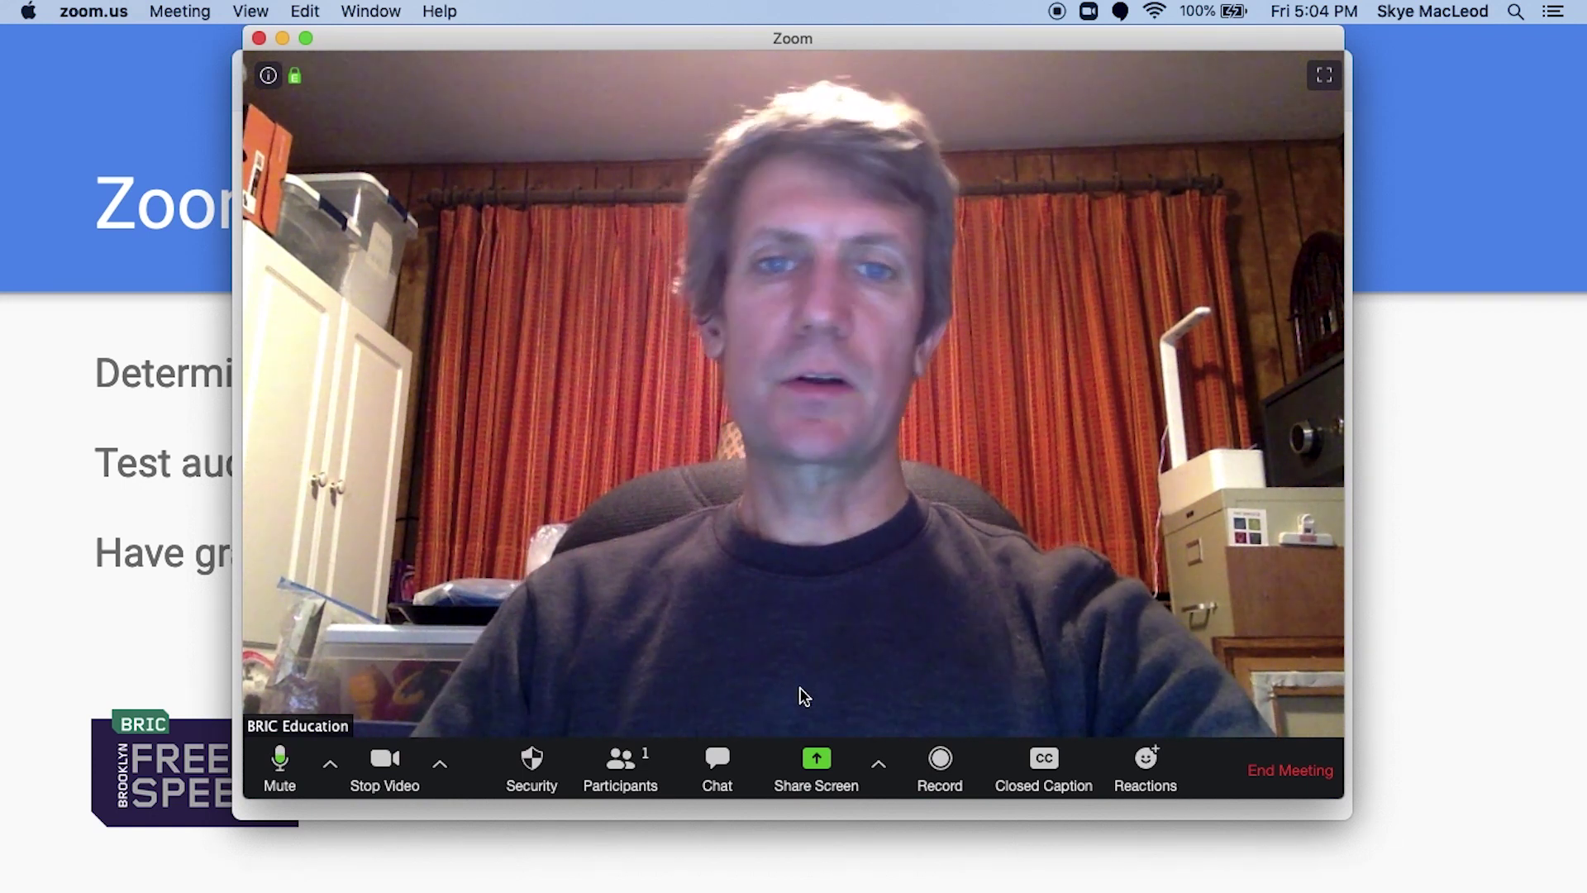
# Start a new screen share of the Photos window
pyautogui.click(830, 775)
pyautogui.click(1043, 349)
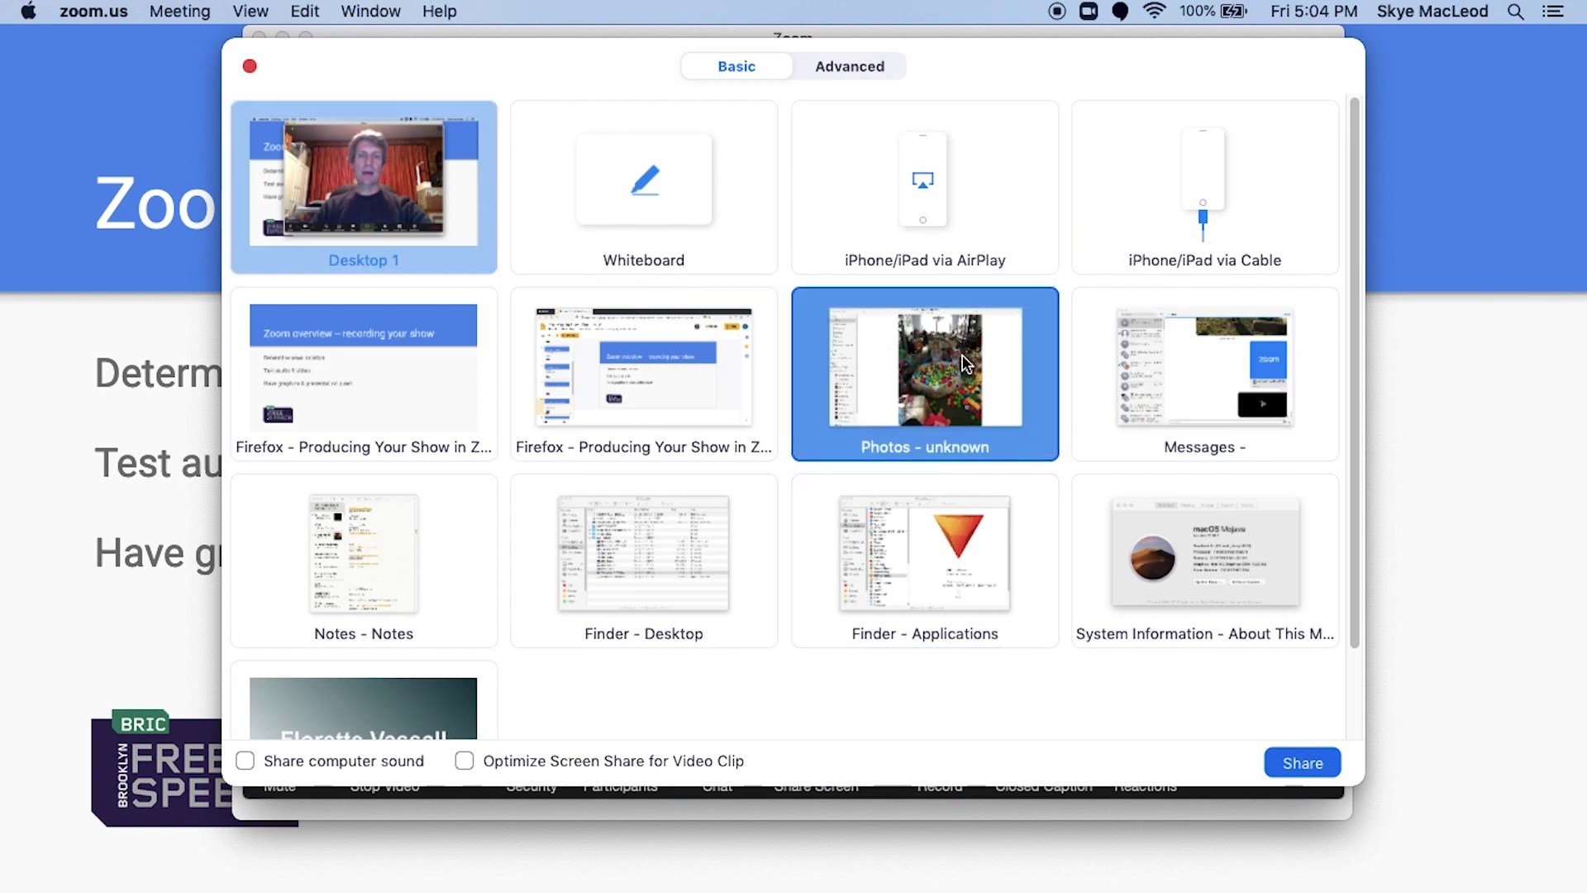
pyautogui.click(1297, 759)
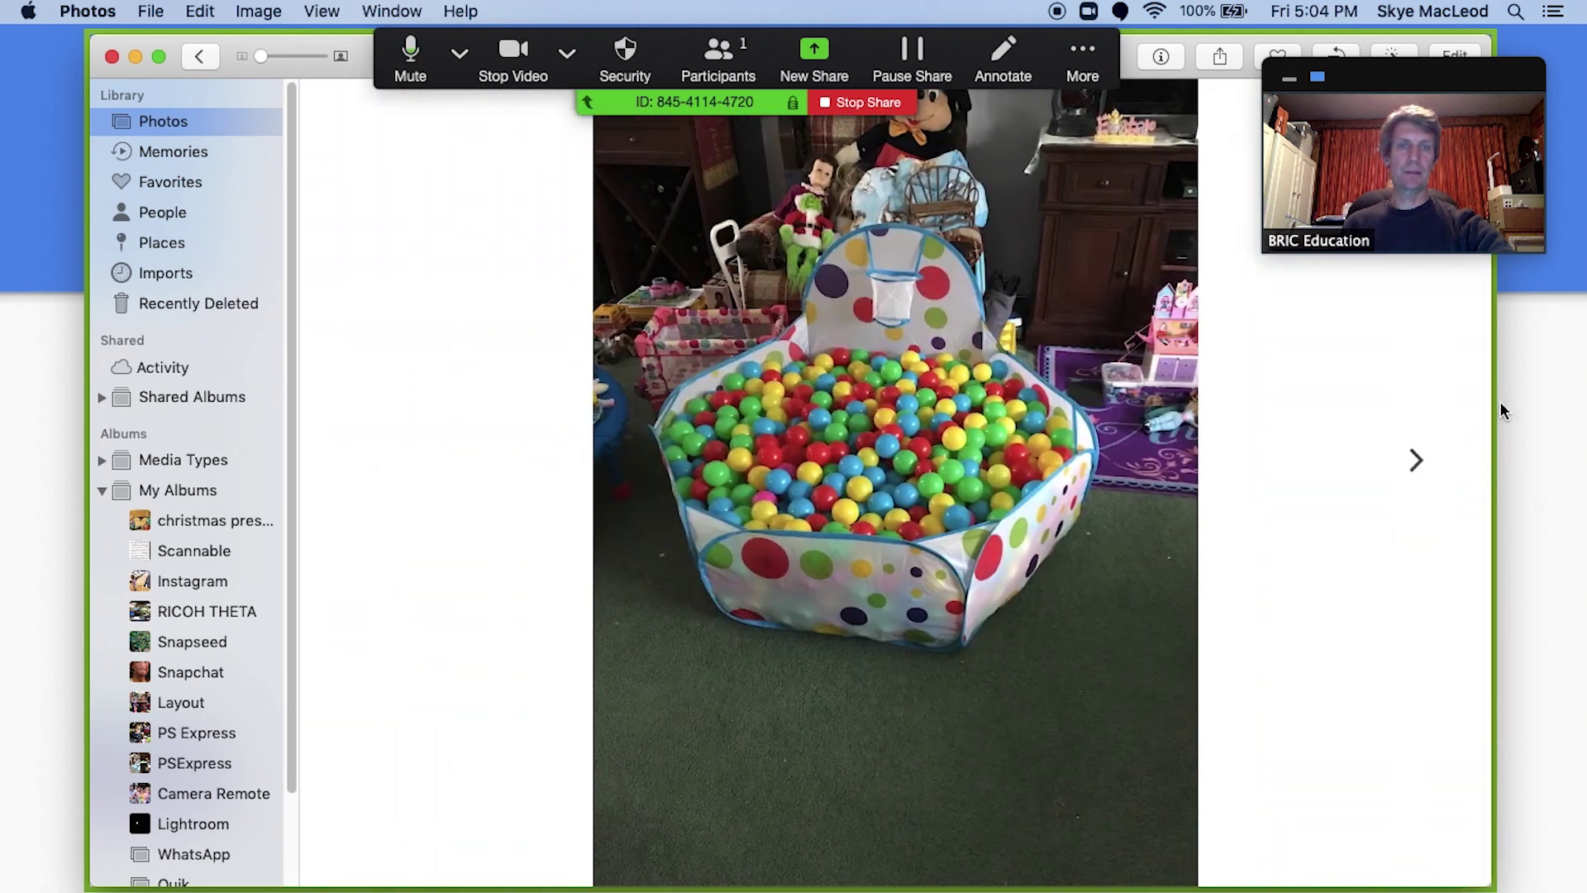
# Move two photos forward in the shared Photos window and end the screen share
pyautogui.click(1416, 461)
pyautogui.click(1416, 471)
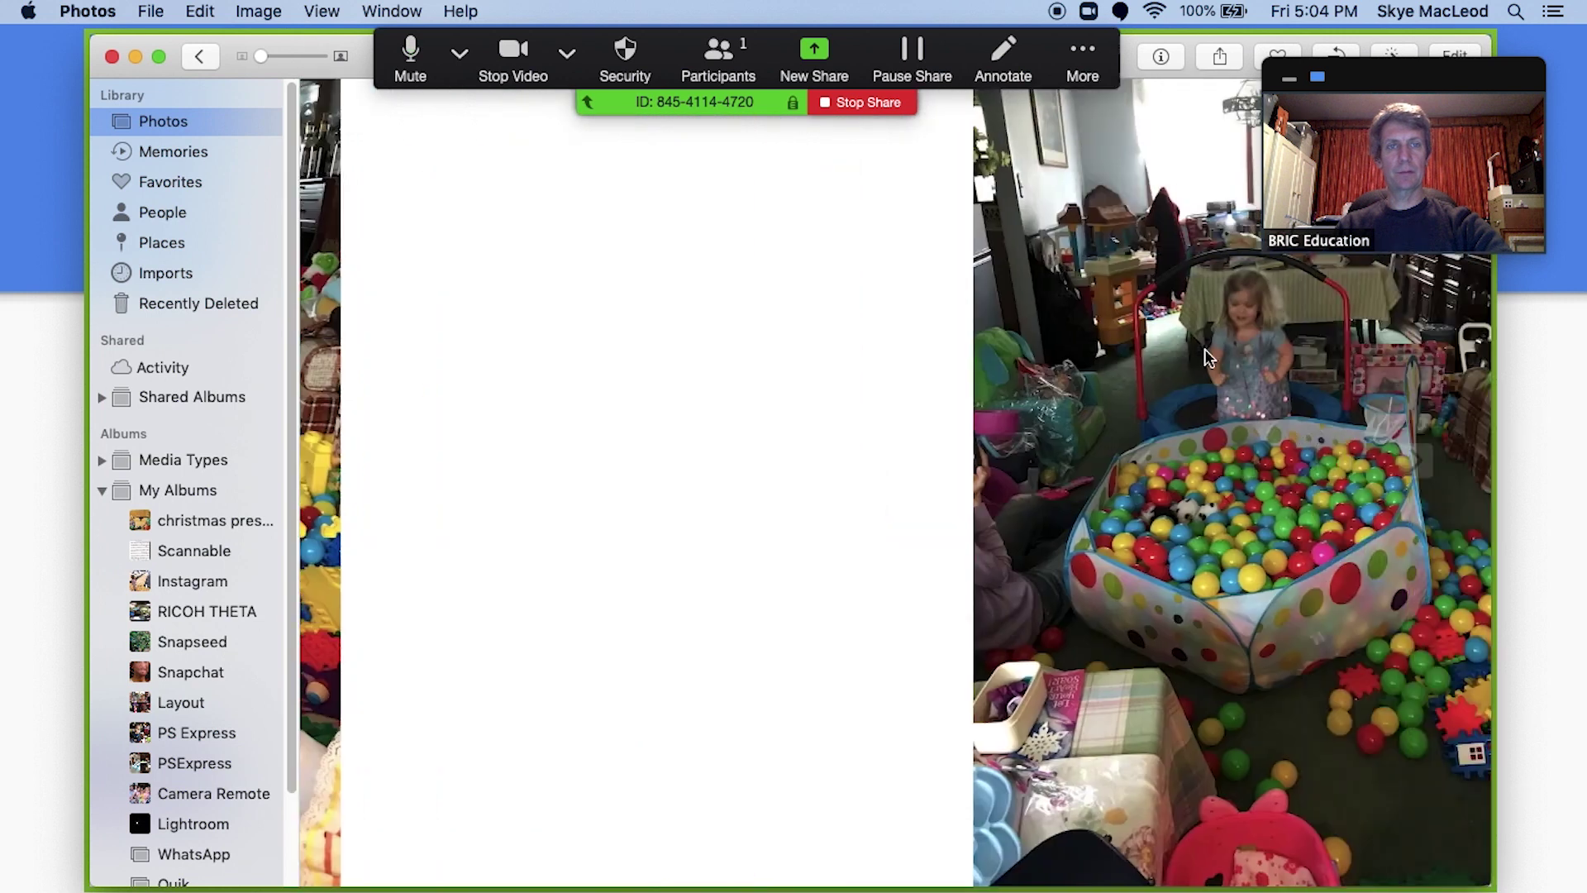
pyautogui.click(876, 102)
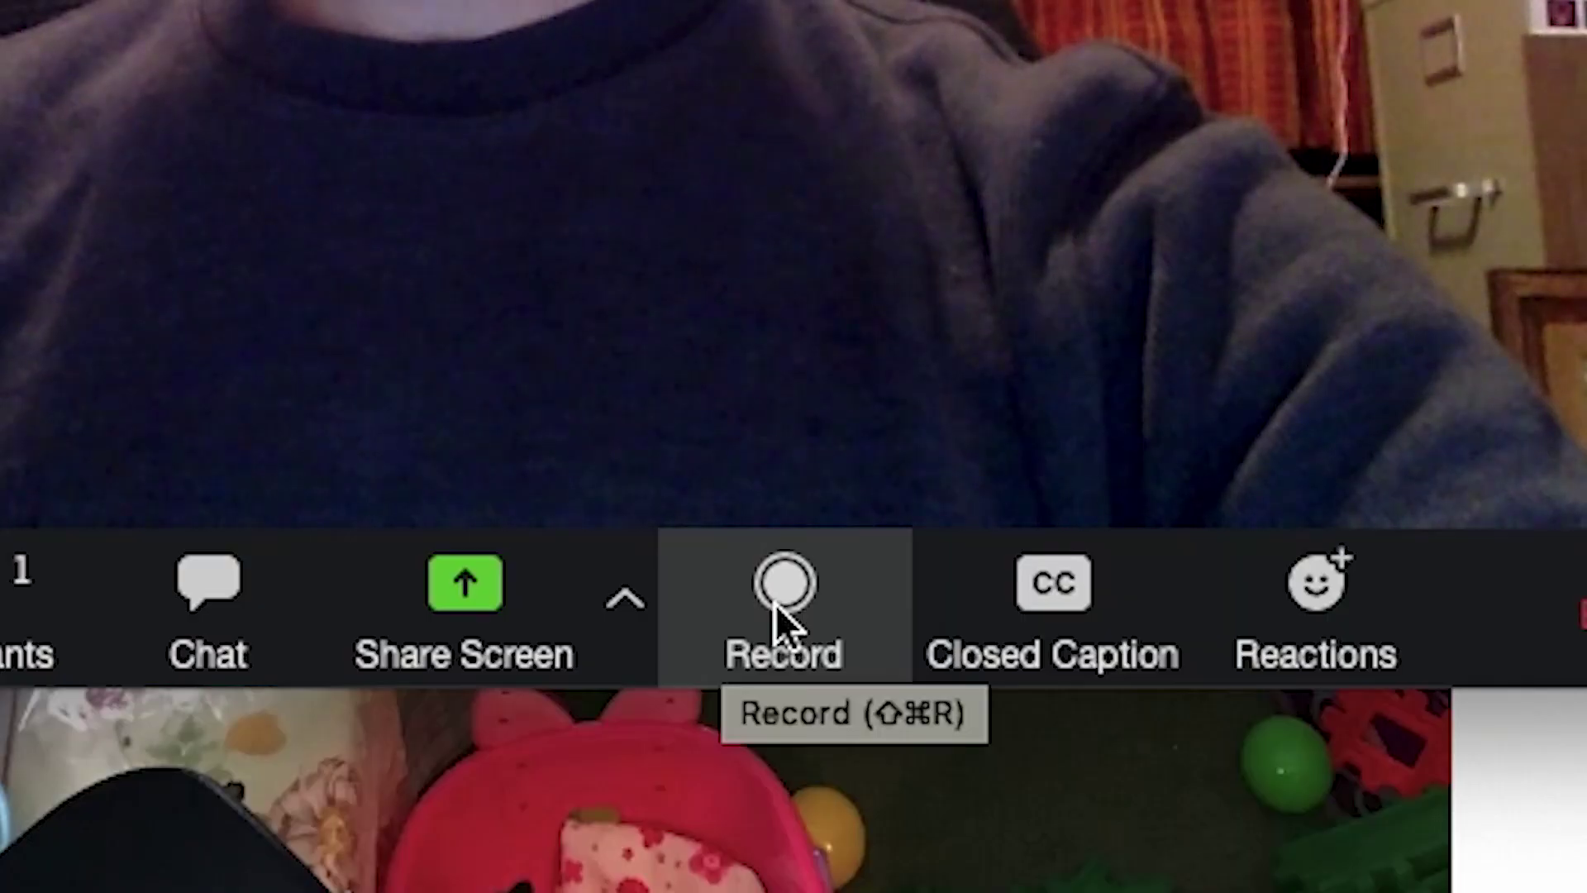
# Record the meeting, pausing and resuming once before stopping the recording
pyautogui.click(937, 766)
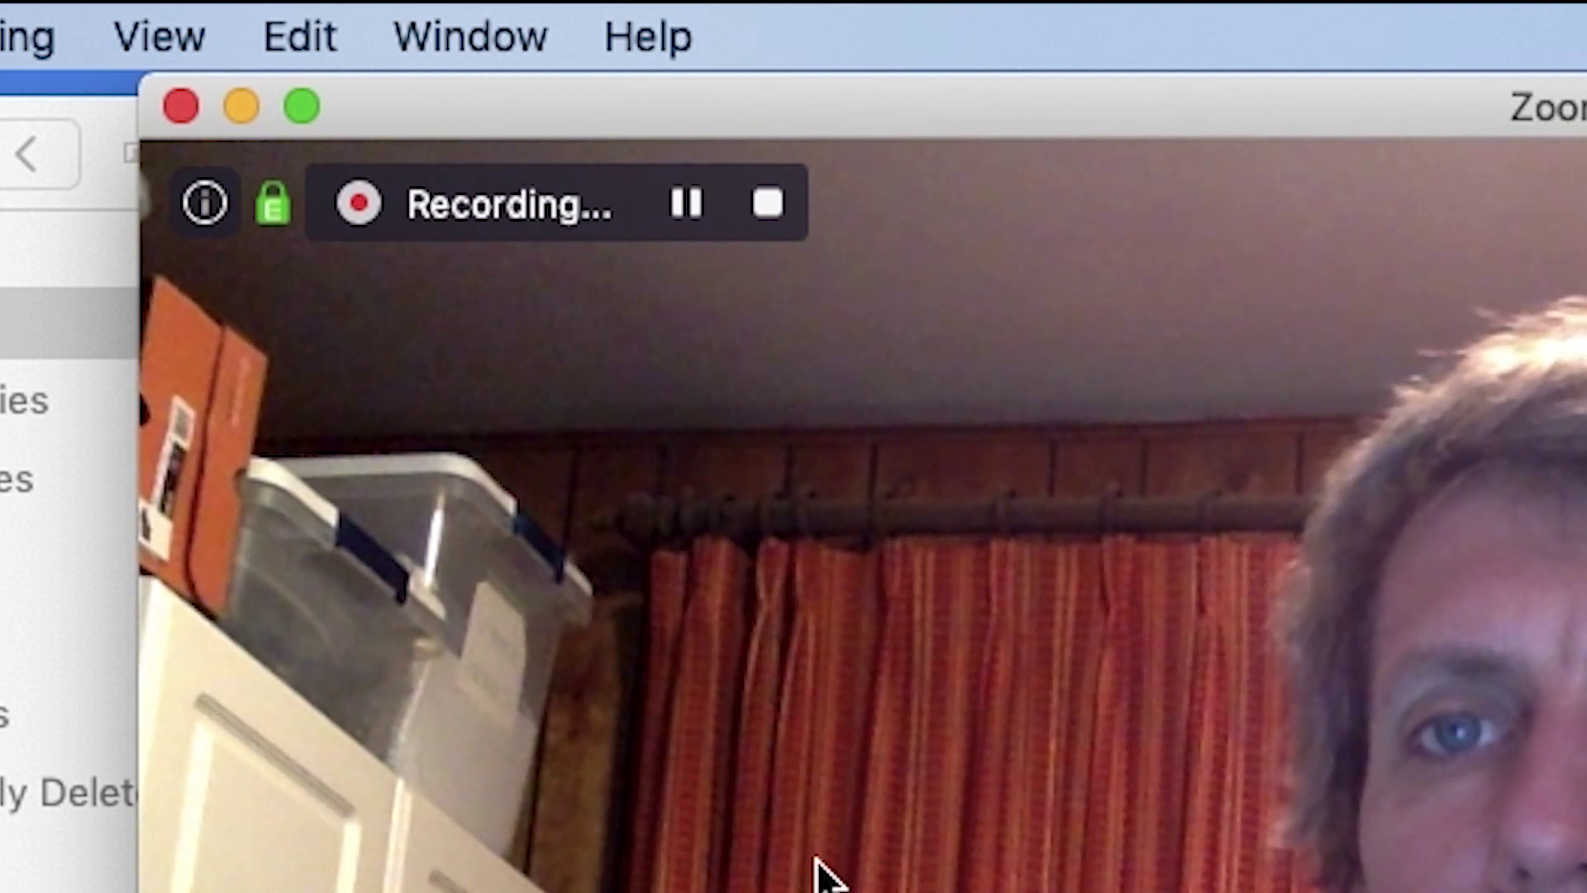
pyautogui.click(686, 204)
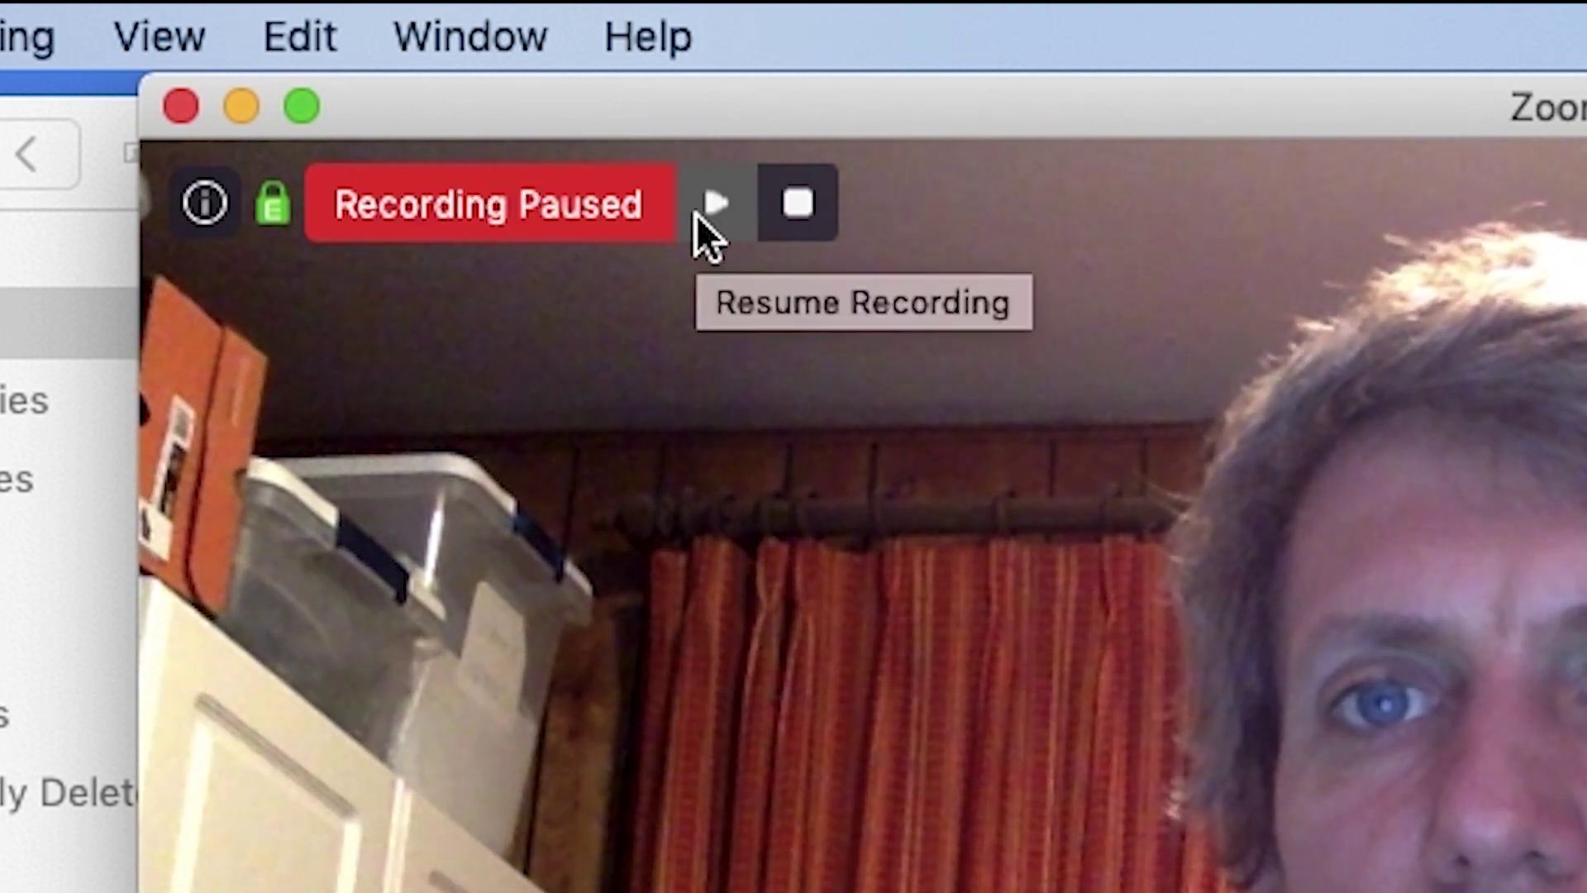
pyautogui.click(724, 211)
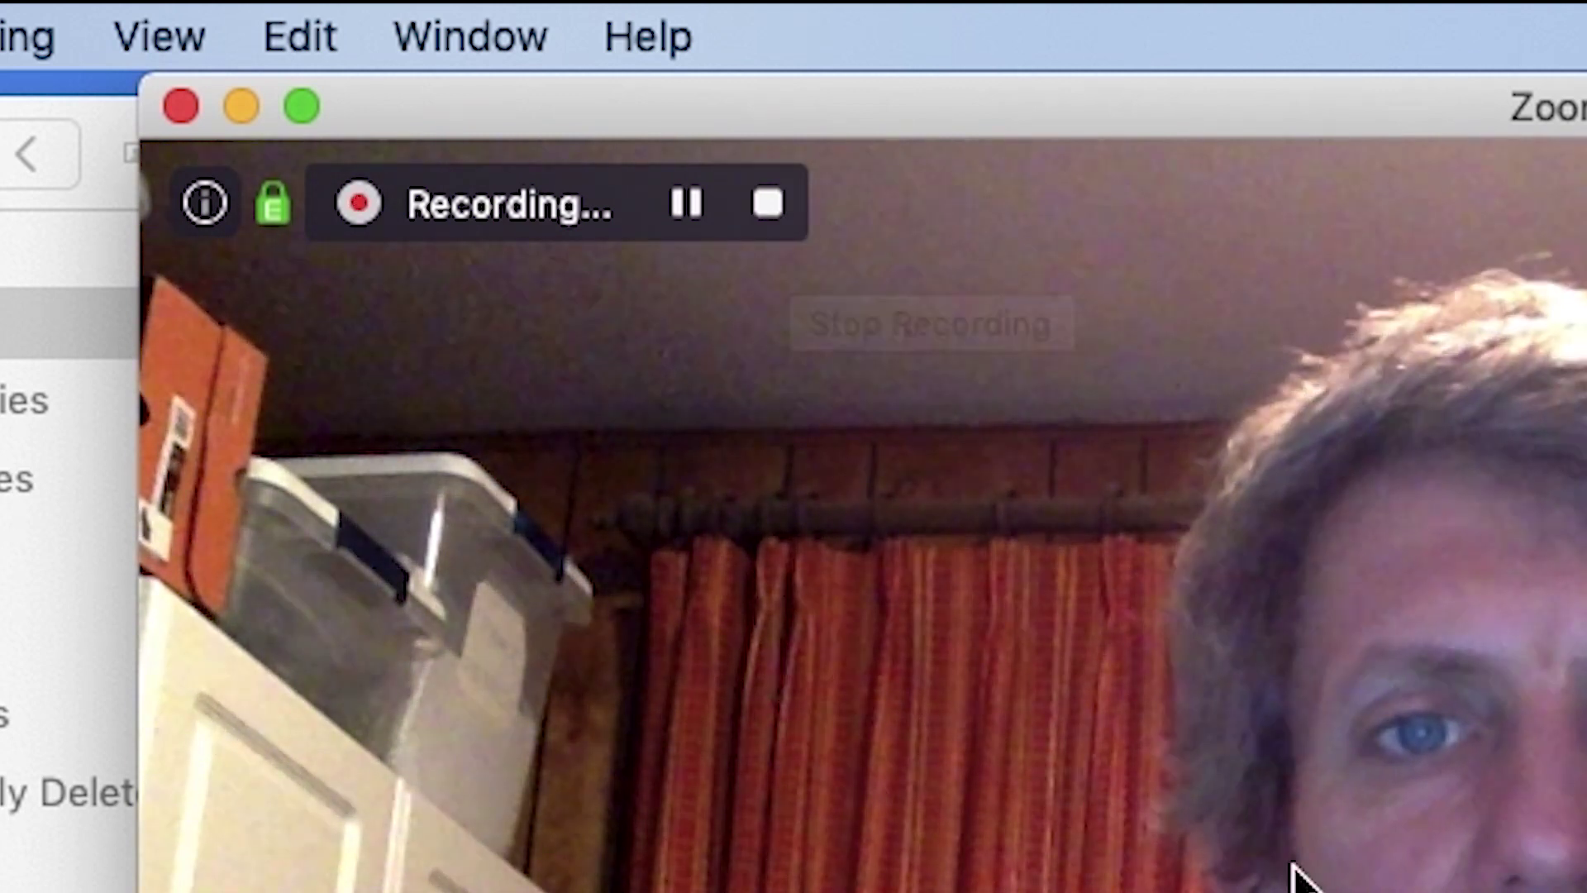
pyautogui.click(763, 211)
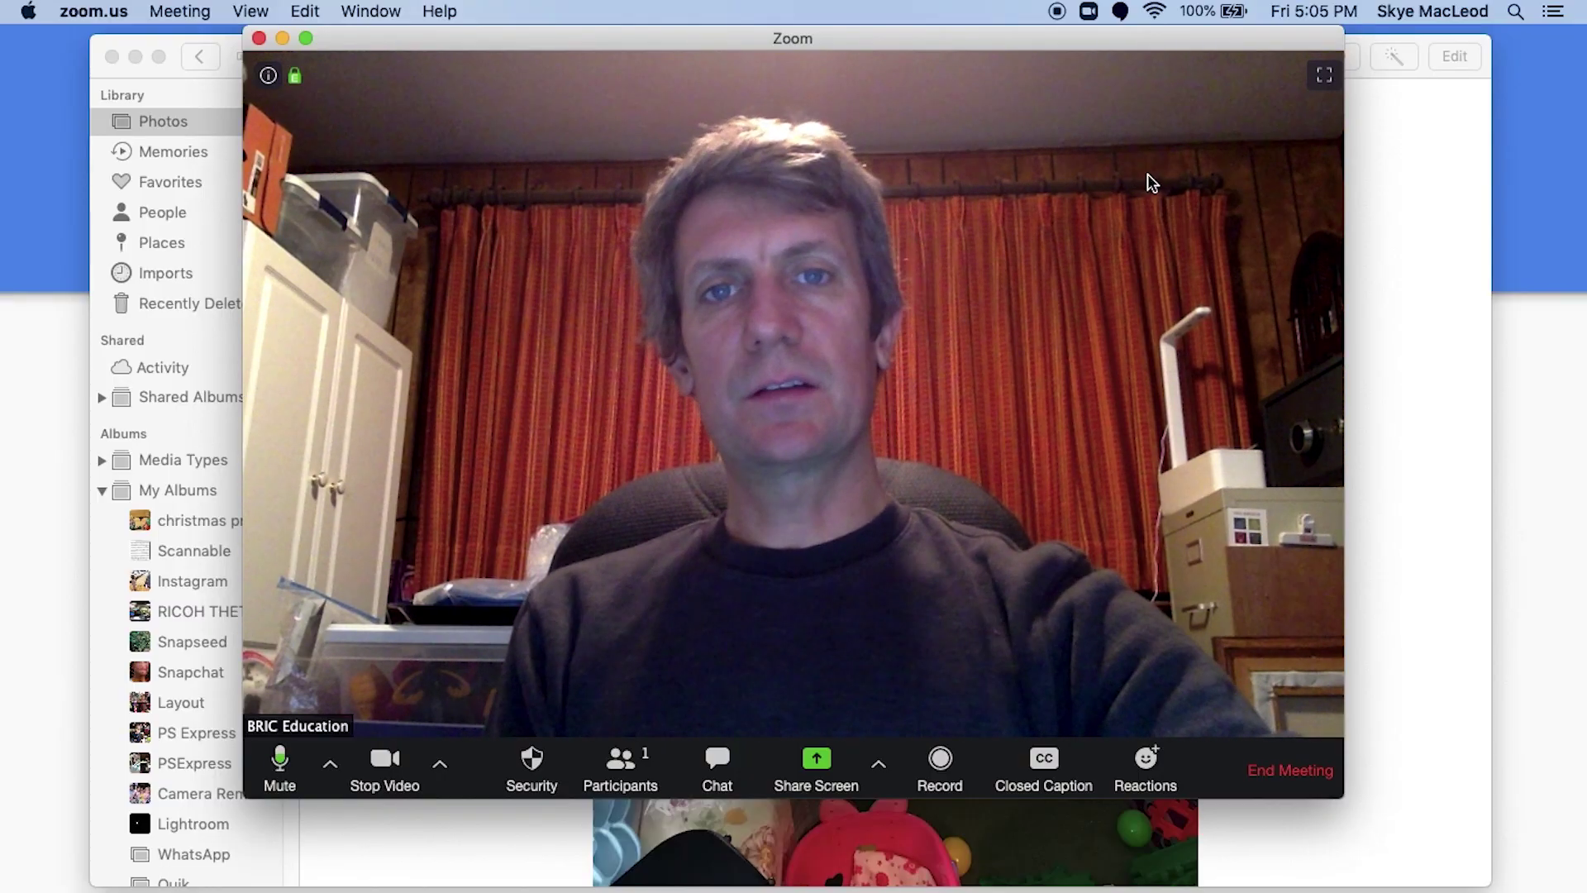
# End the meeting for all participants so the recording is converted and saved
pyautogui.click(1279, 772)
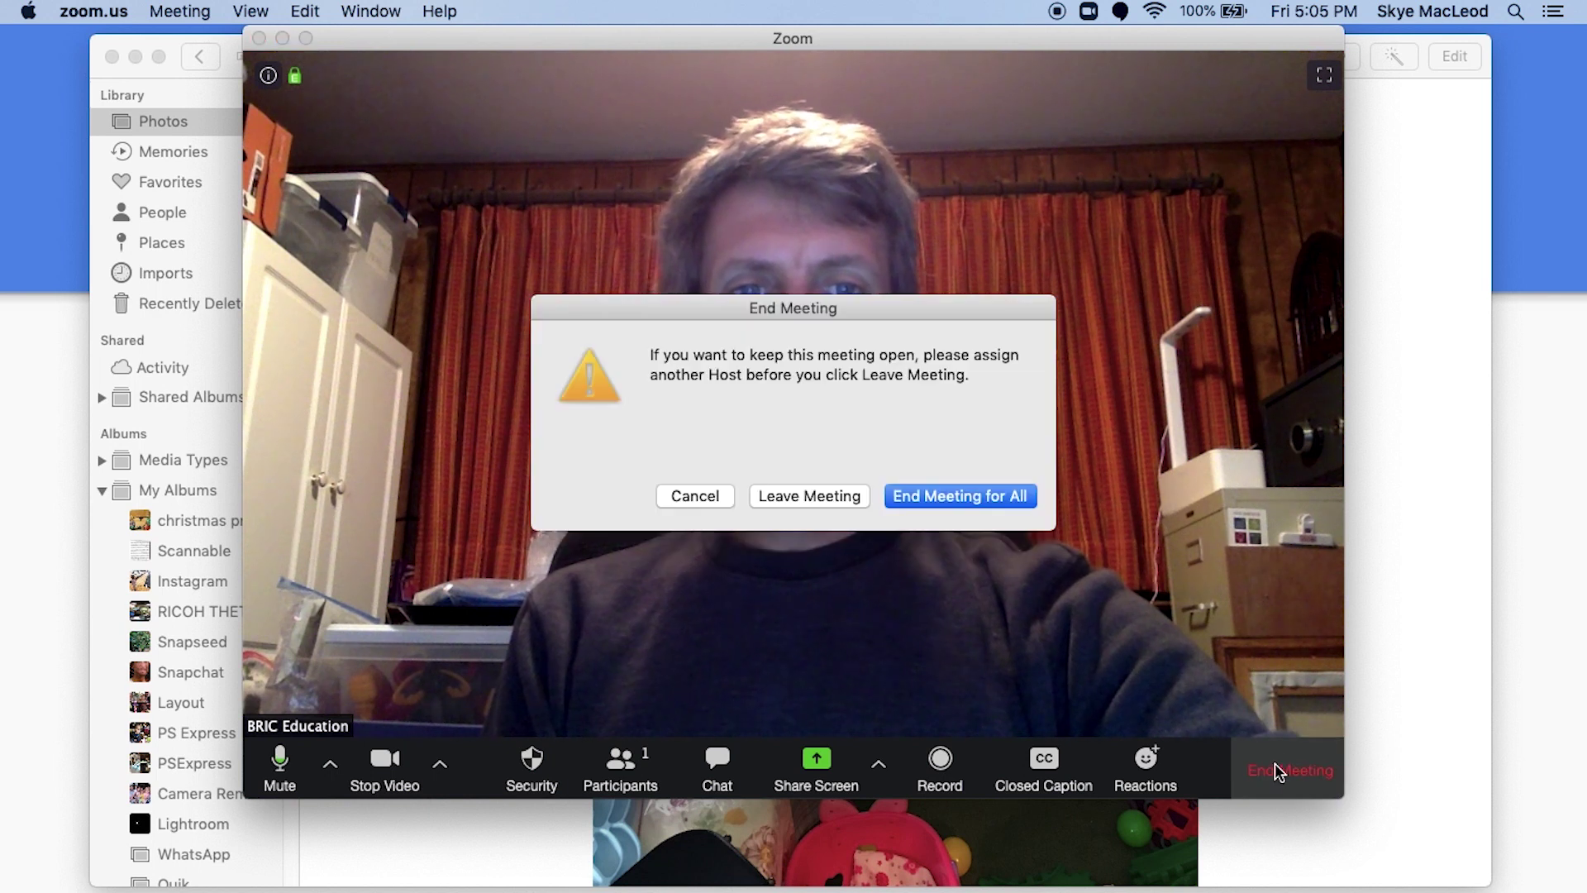
pyautogui.click(978, 498)
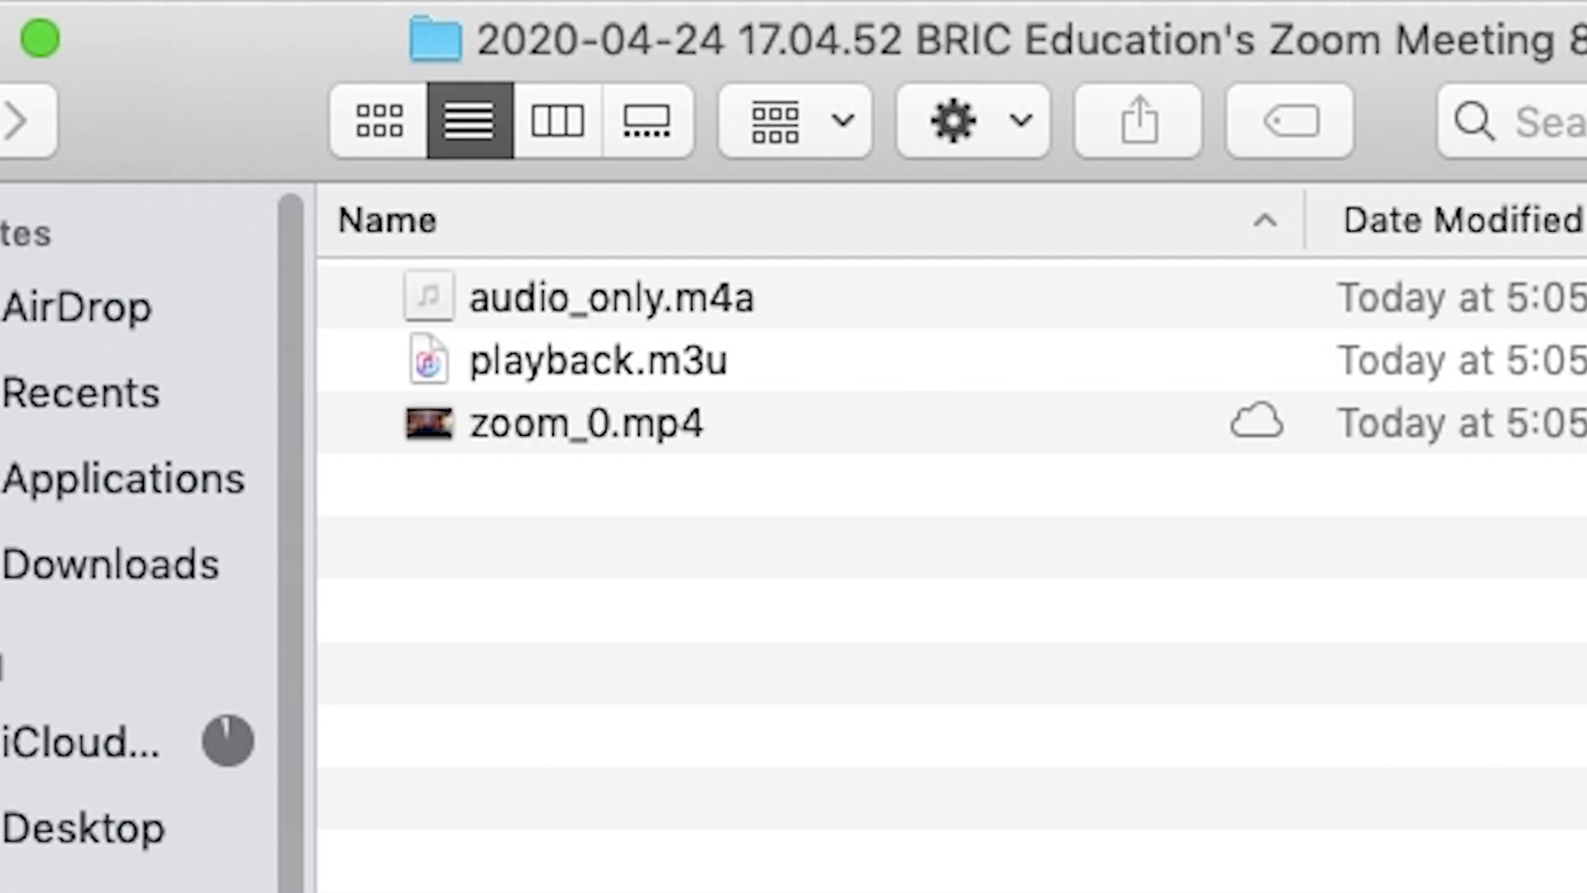
# Play the zoom_0.mp4 recording in QuickTime Player, pause it, and move the playhead back slightly
pyautogui.click(542, 430)
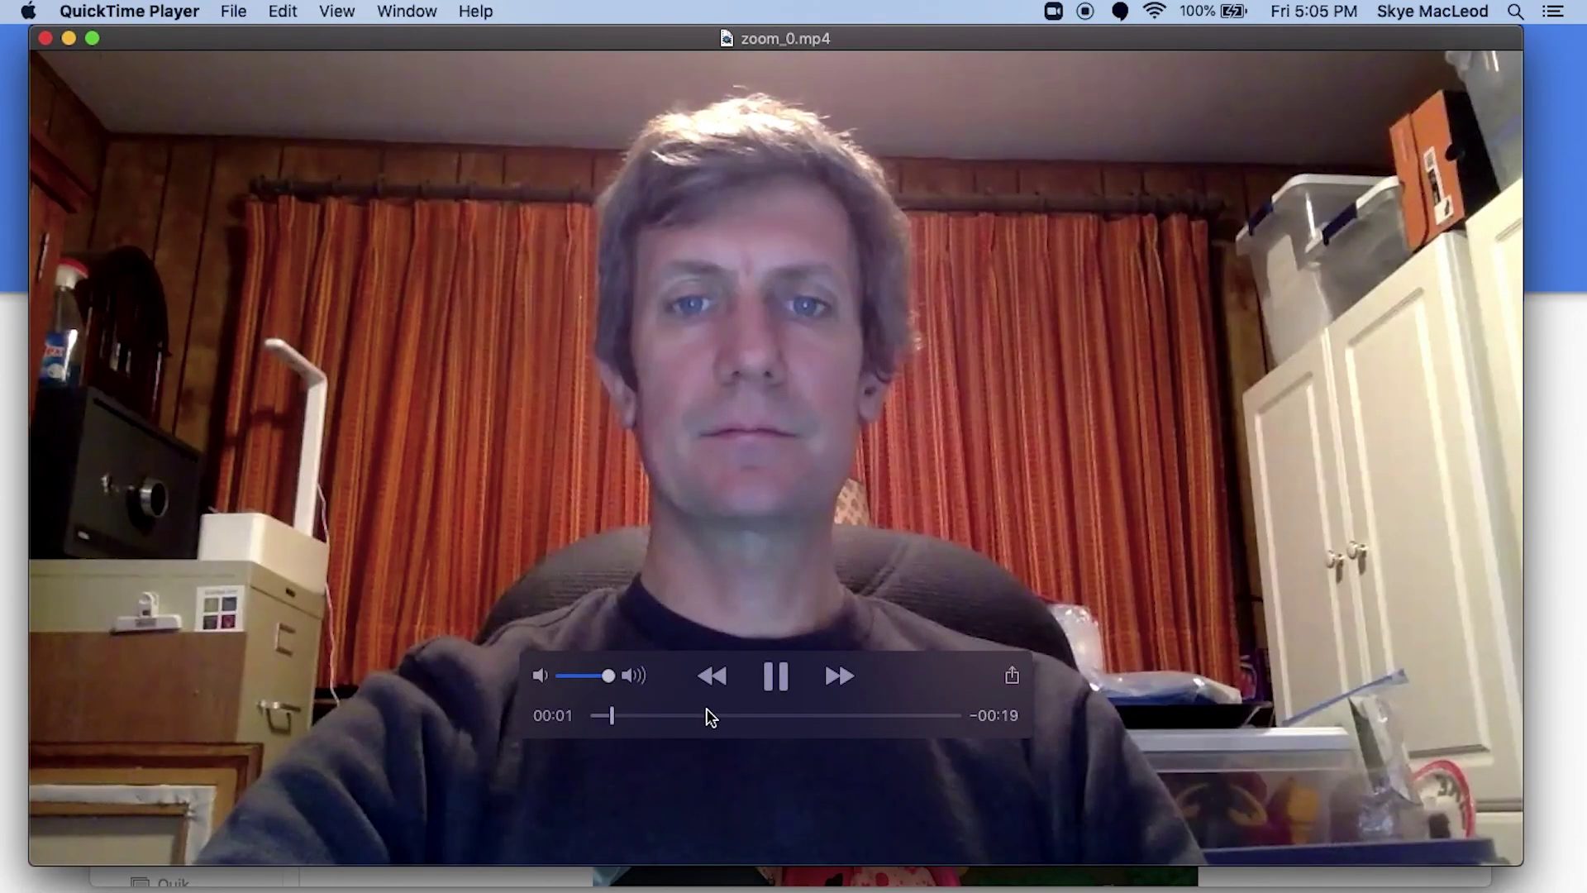
pyautogui.press('space')
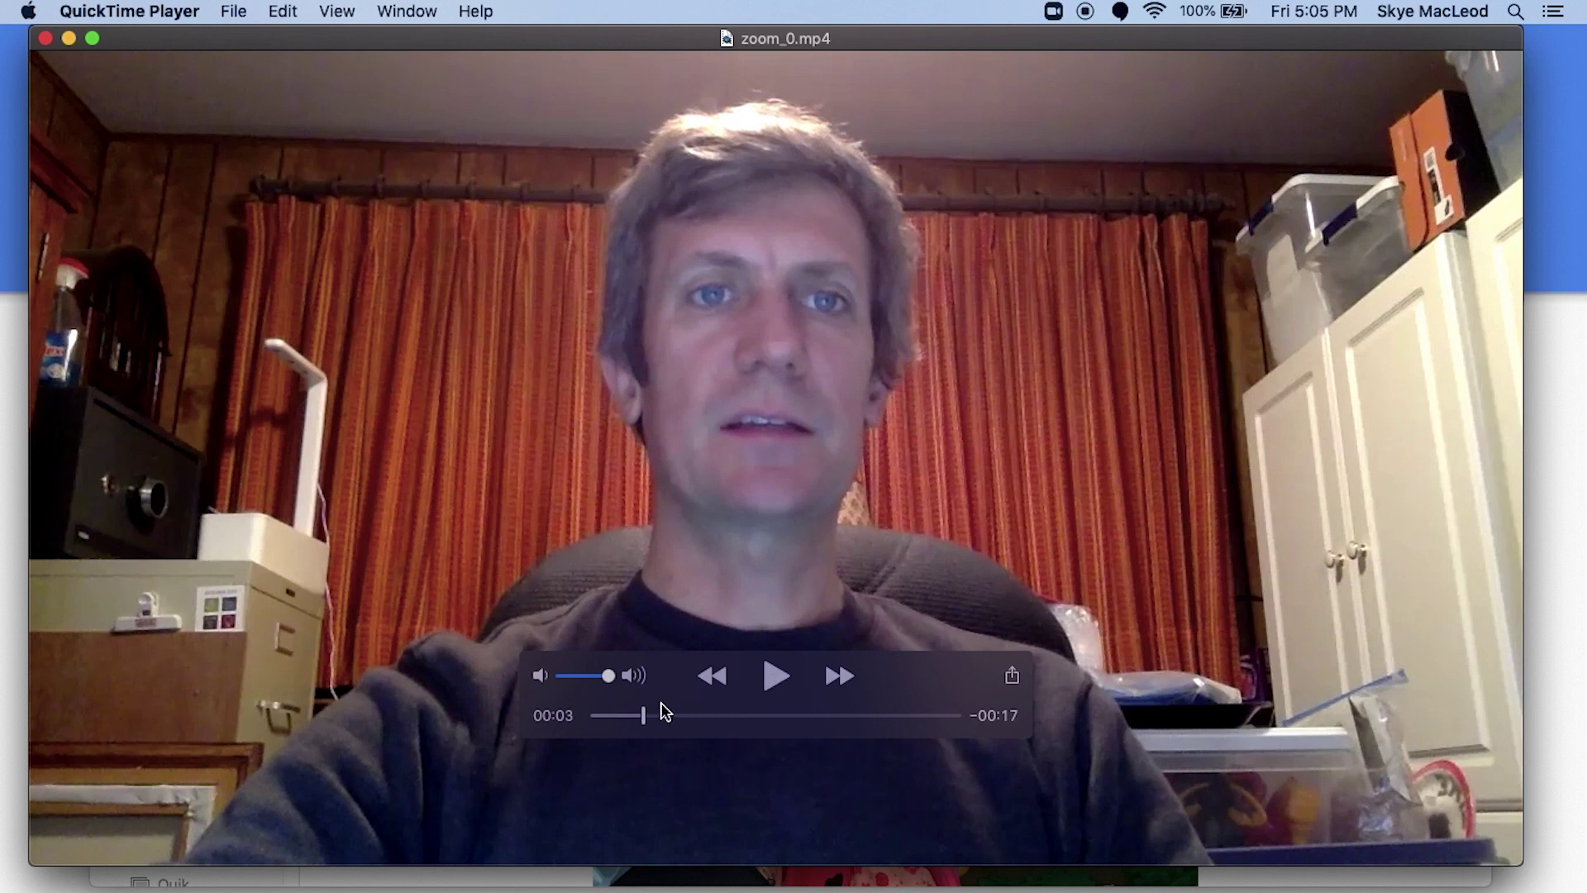
pyautogui.moveTo(644, 716)
pyautogui.mouseDown()
pyautogui.moveTo(1017, 716)
pyautogui.moveTo(626, 714)
pyautogui.mouseUp()
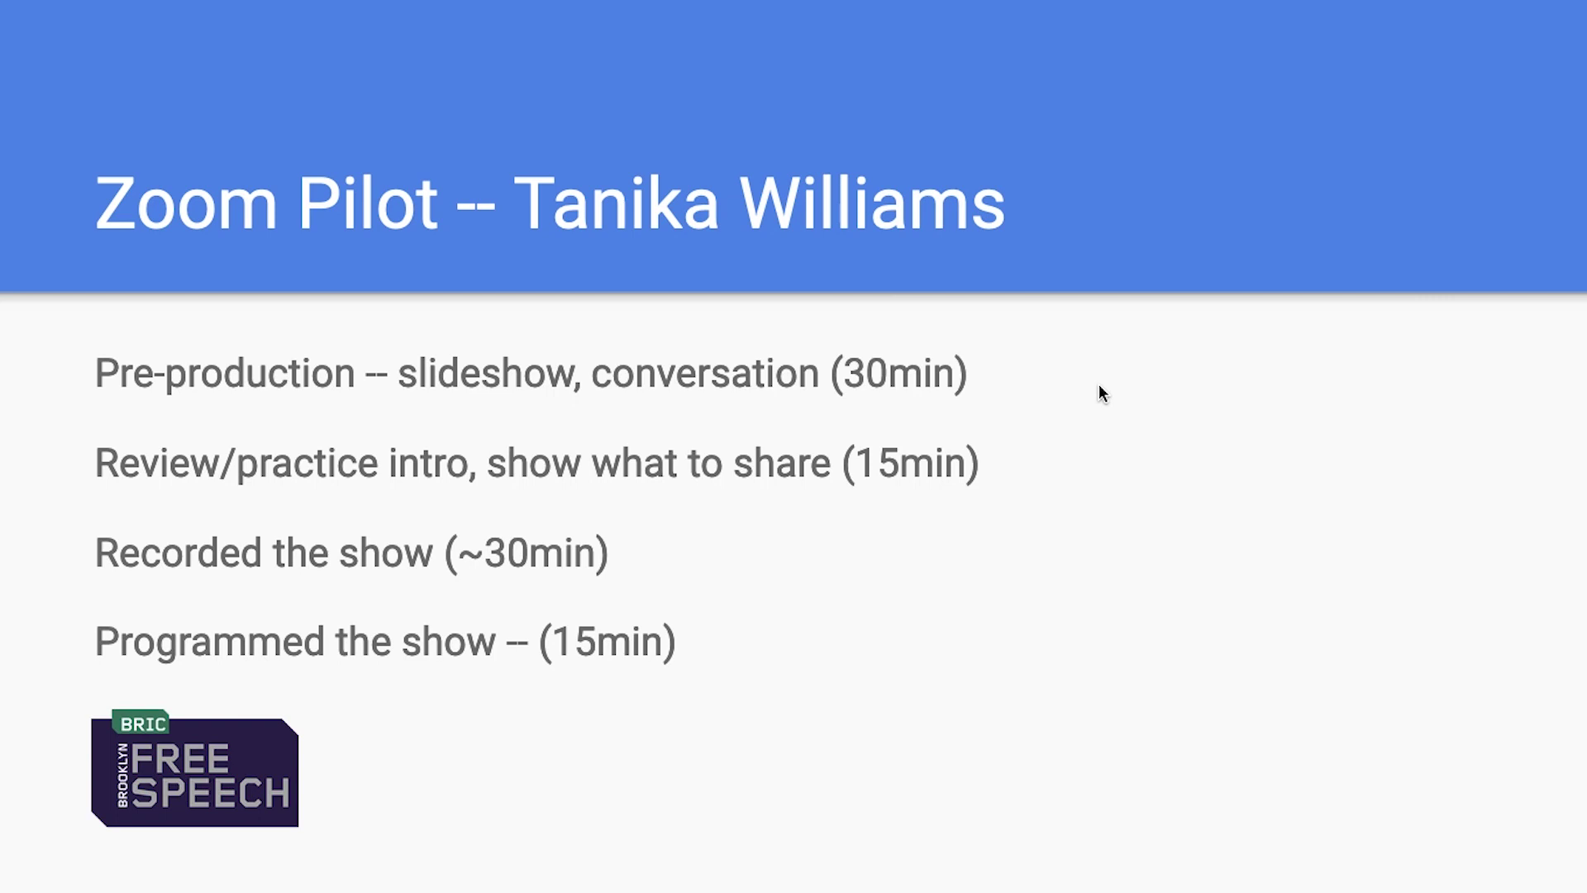
# Bring up the Zoom meeting window twice, returning each time to the full-screen Zoom Pilot slide
pyautogui.press('super+Tab')
pyautogui.press('super+Tab')
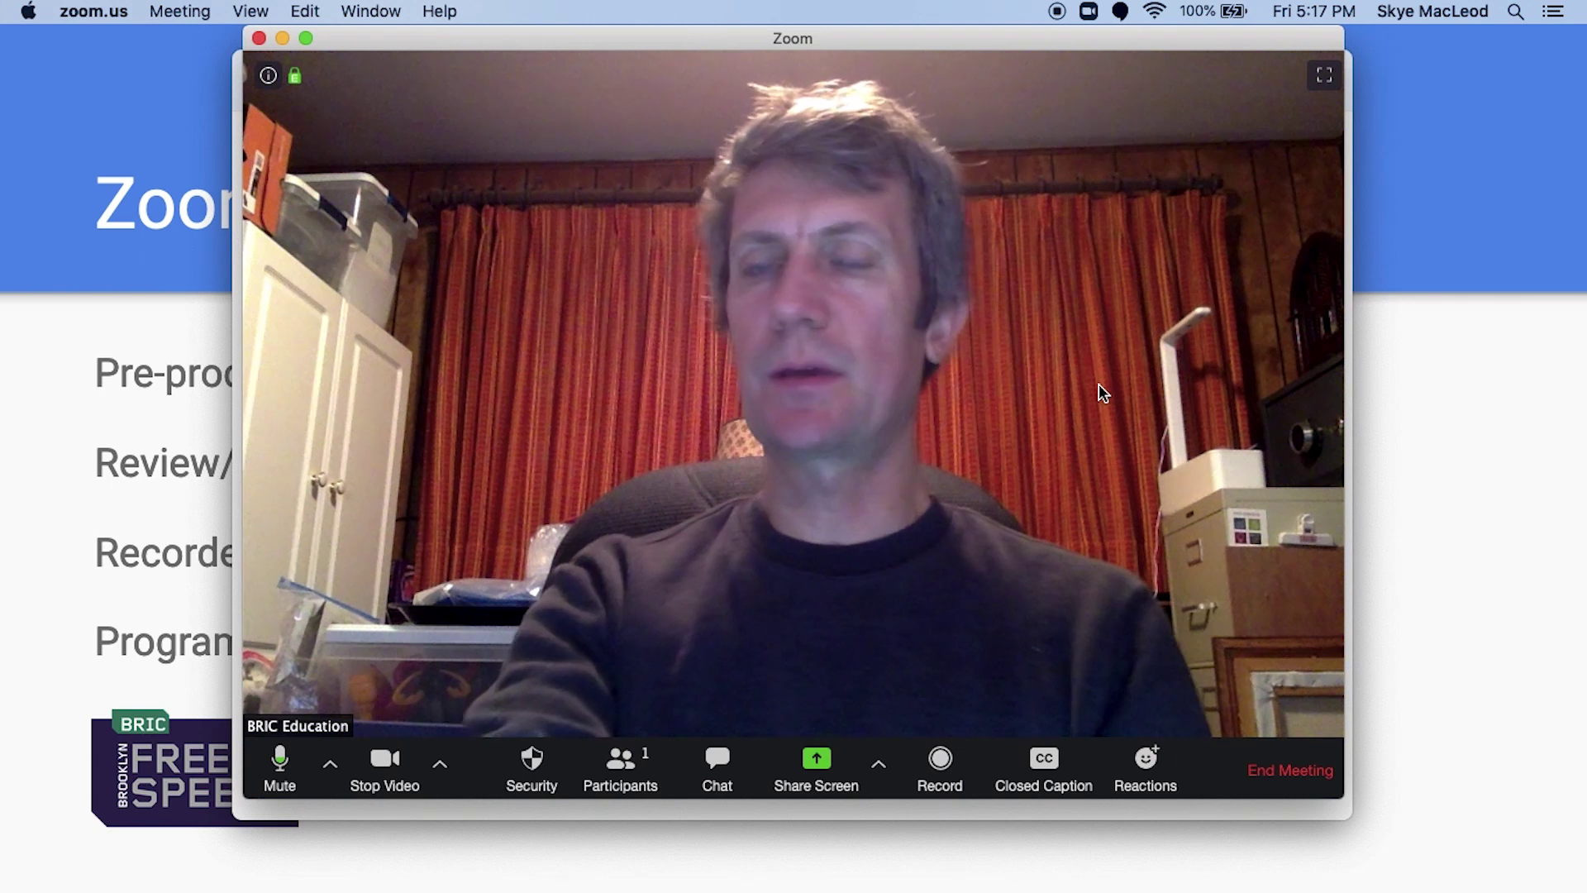
pyautogui.press('super+Tab')
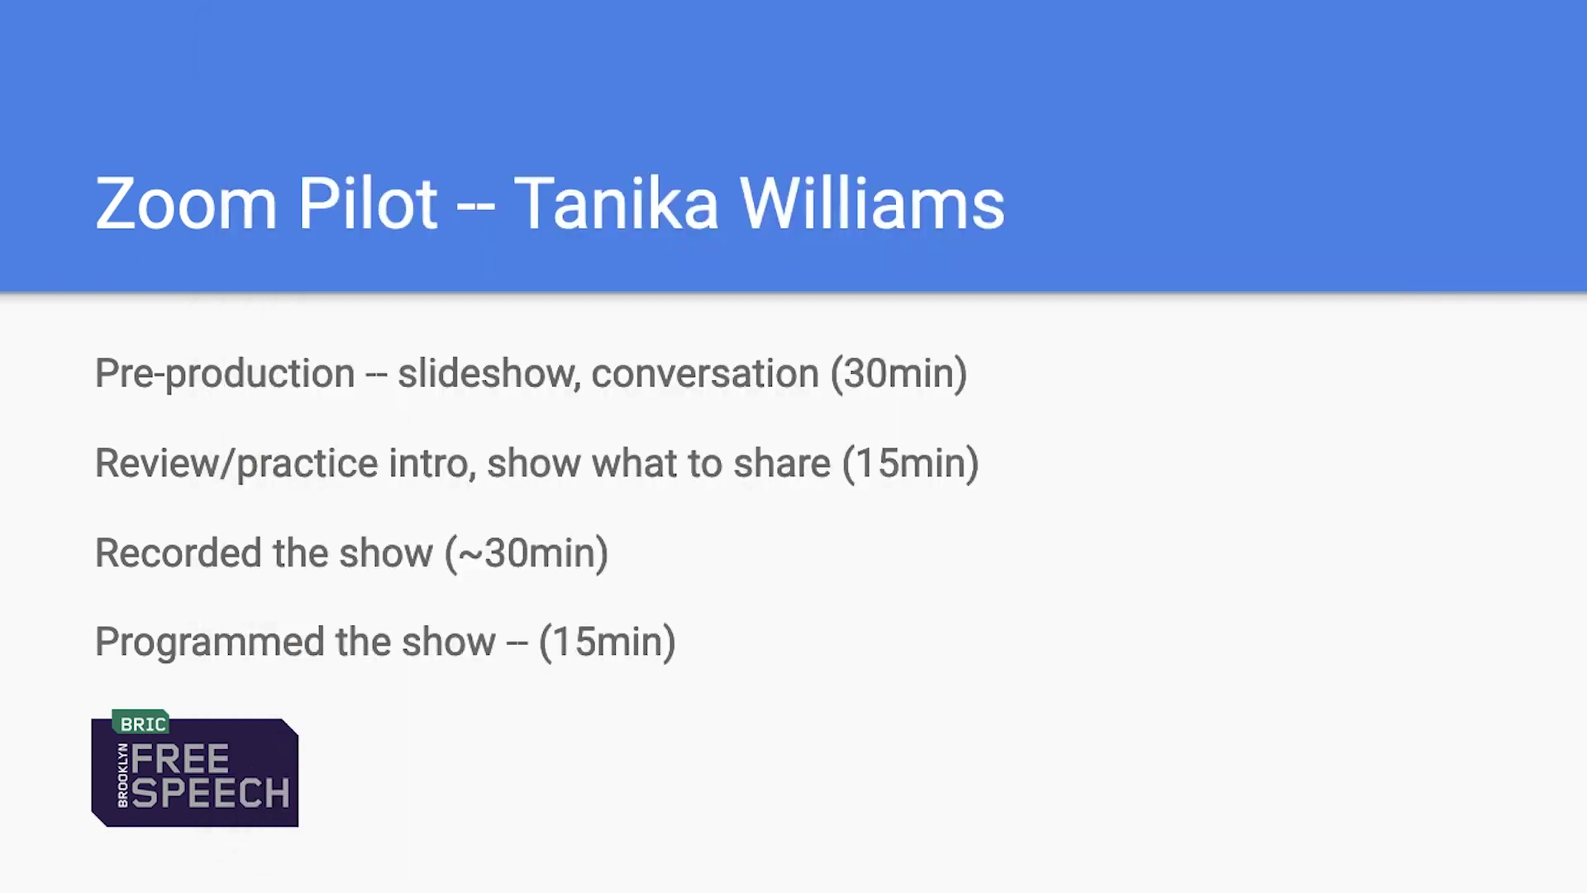
pyautogui.press('super+Tab')
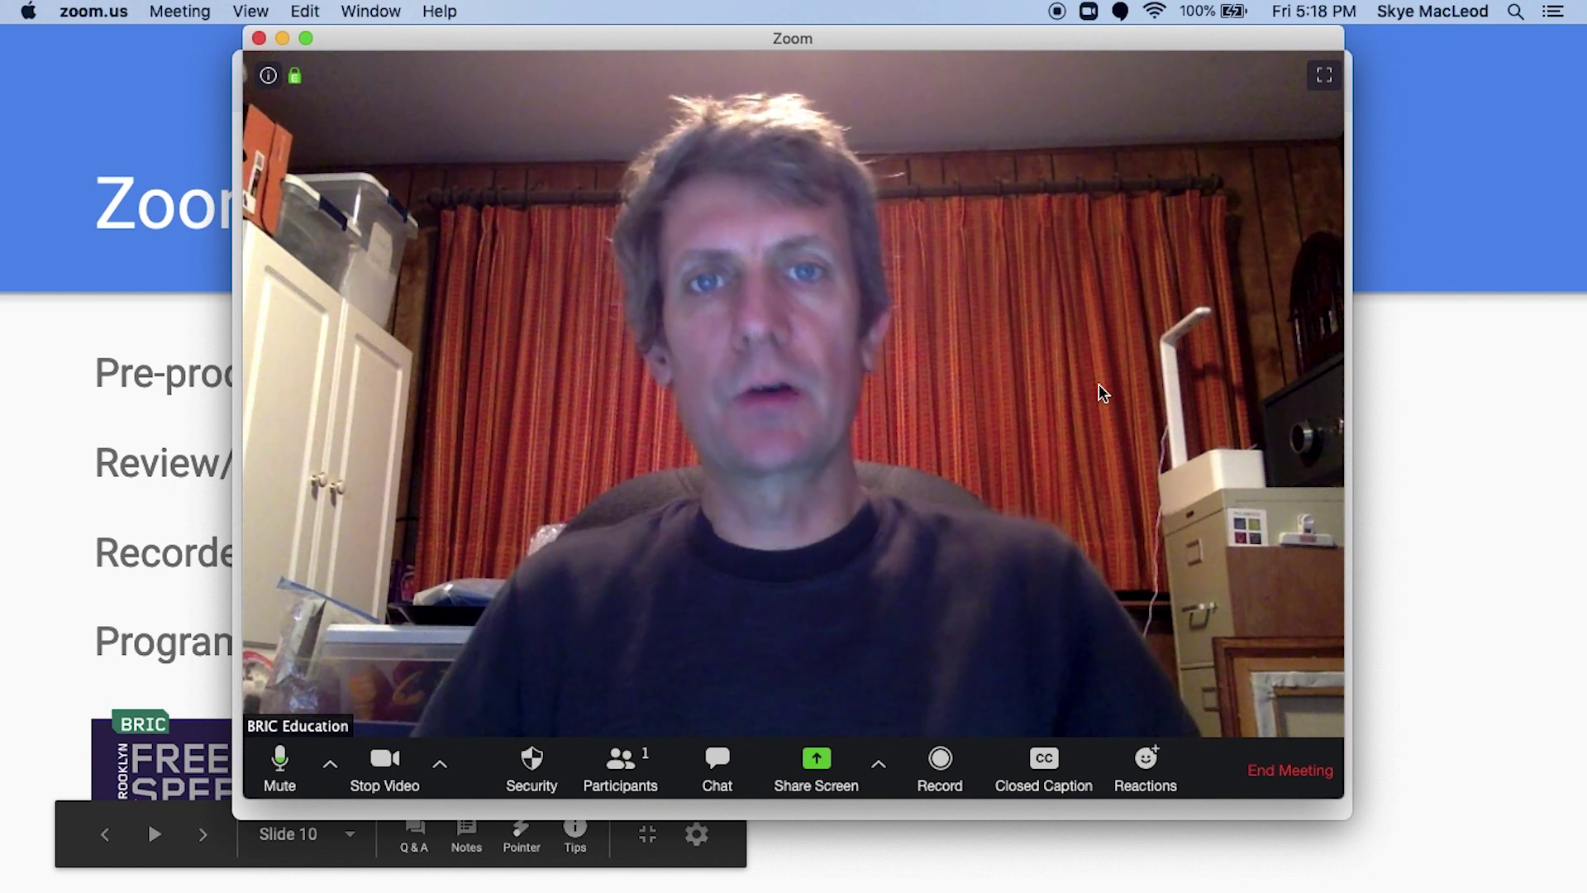
pyautogui.press('super+Tab')
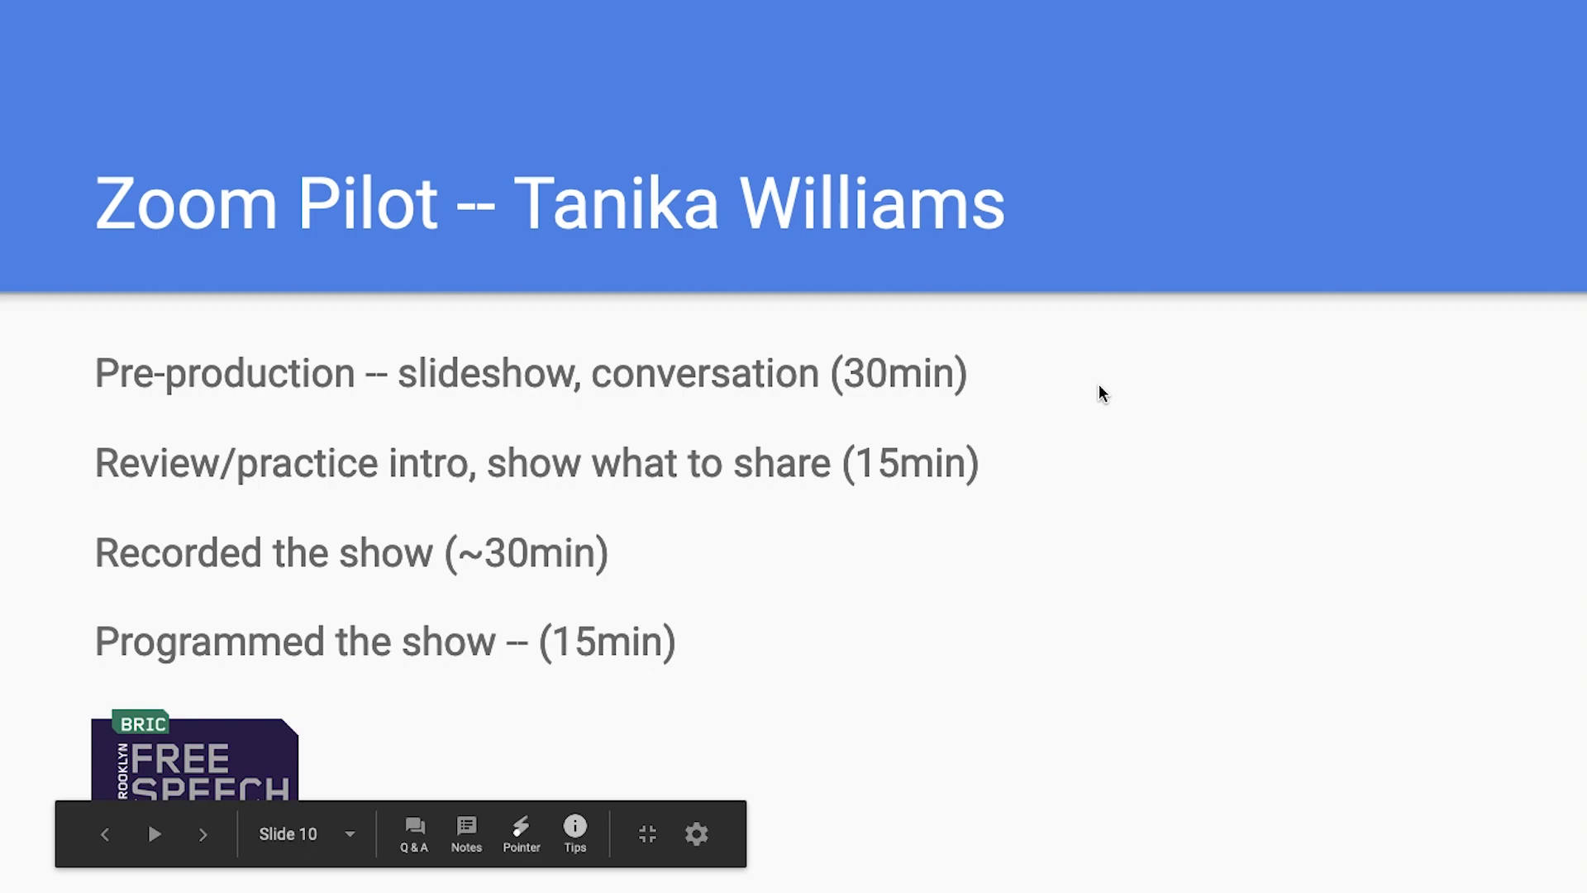
# Exit the slideshow and show slide 2, with the guest biographies, in the interview presentation in Google Slides
pyautogui.press('Escape')
pyautogui.moveTo(250, 672); pyautogui.dragTo(250, 296)
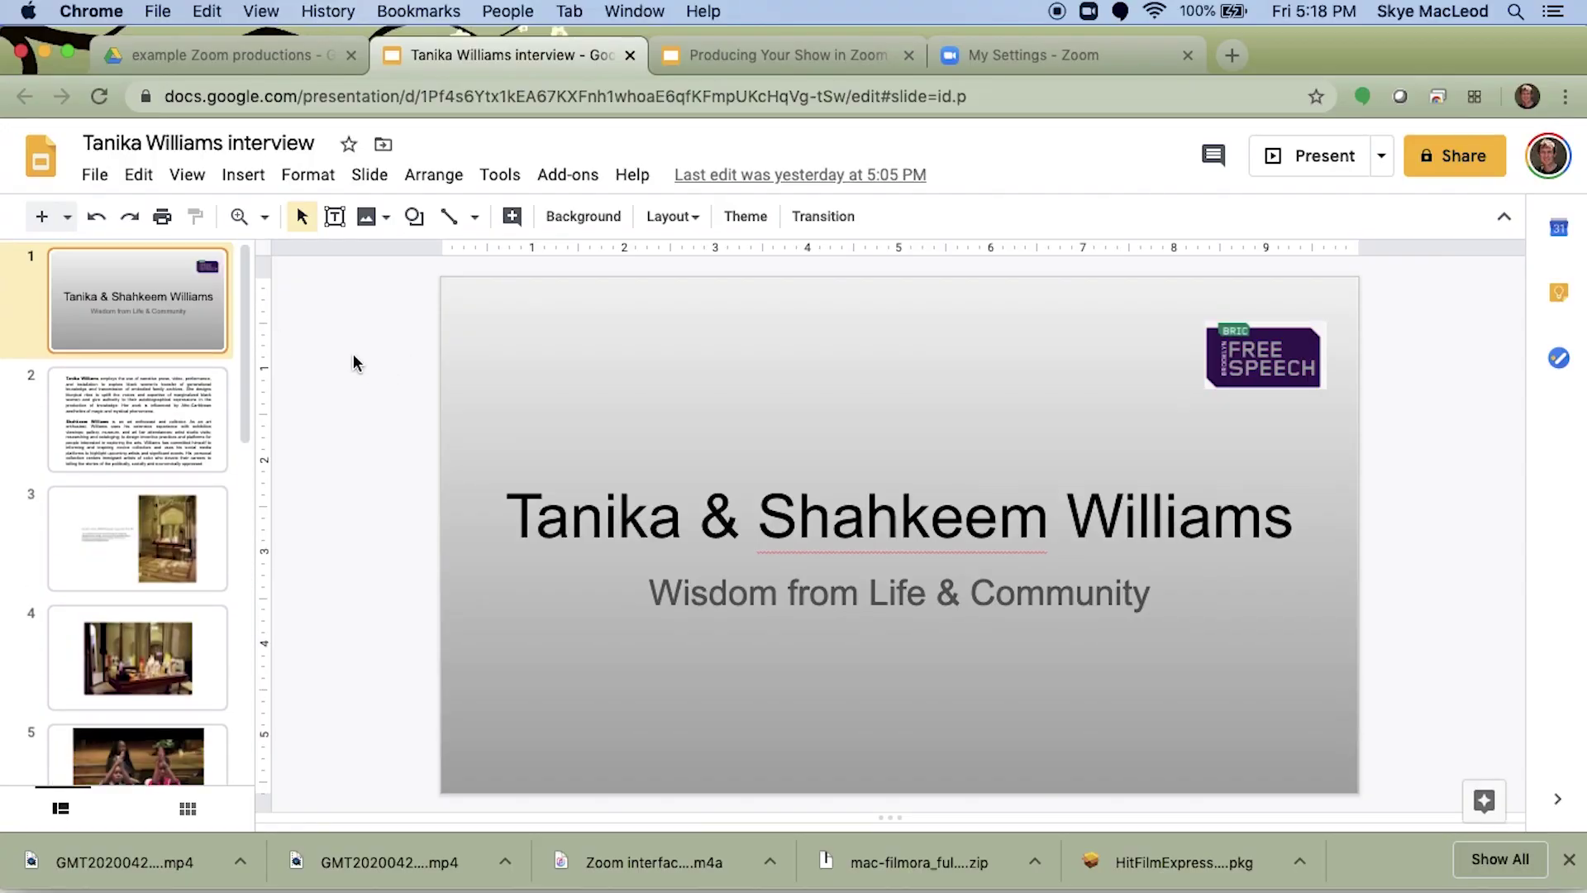
pyautogui.click(126, 403)
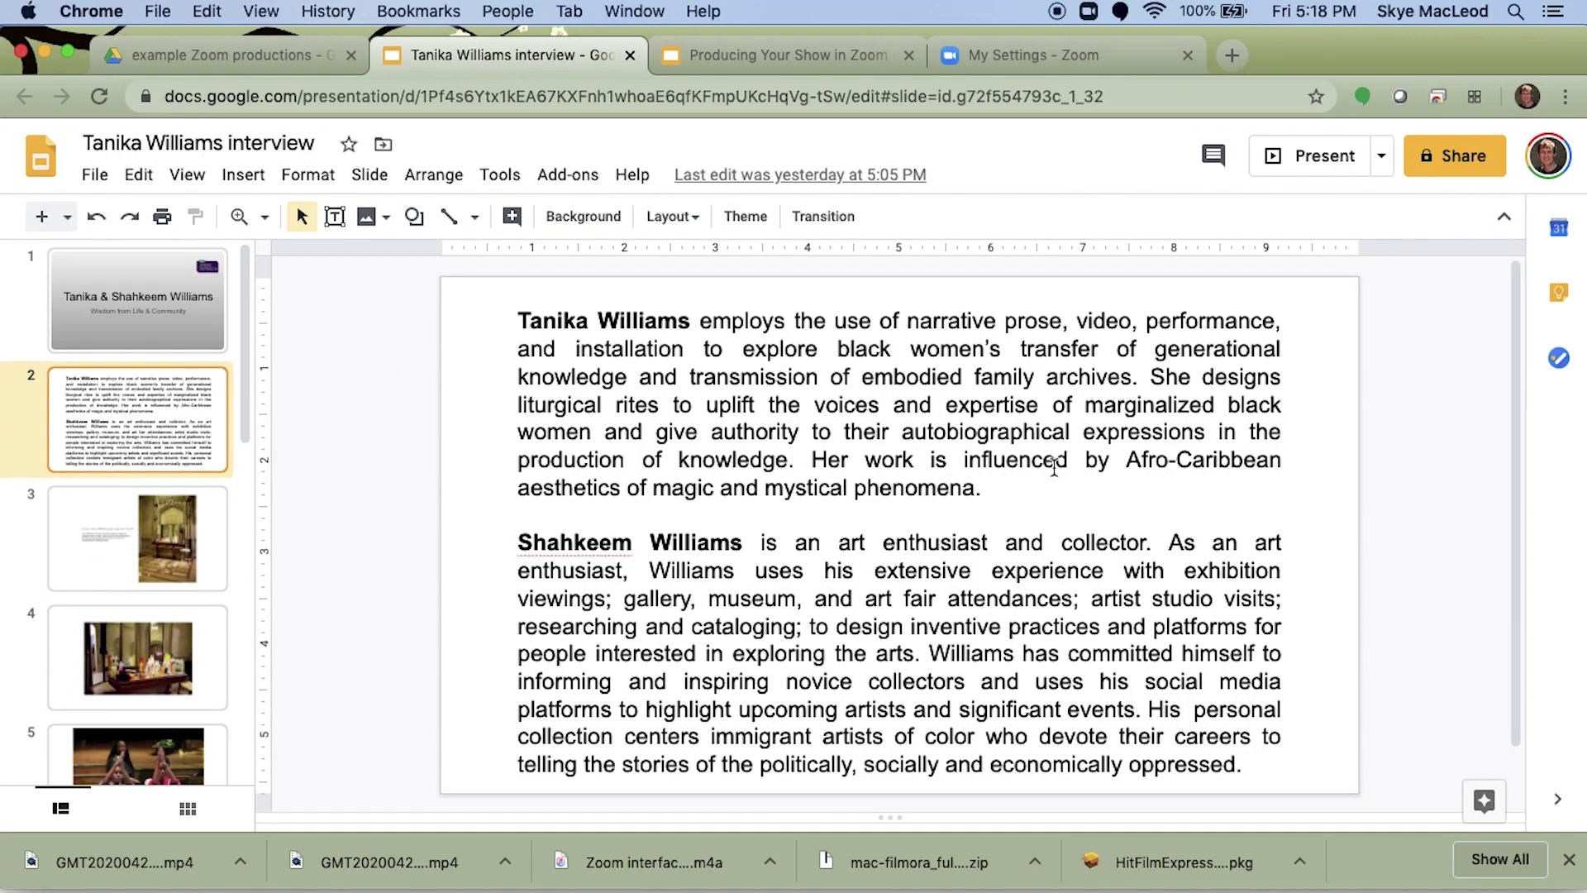